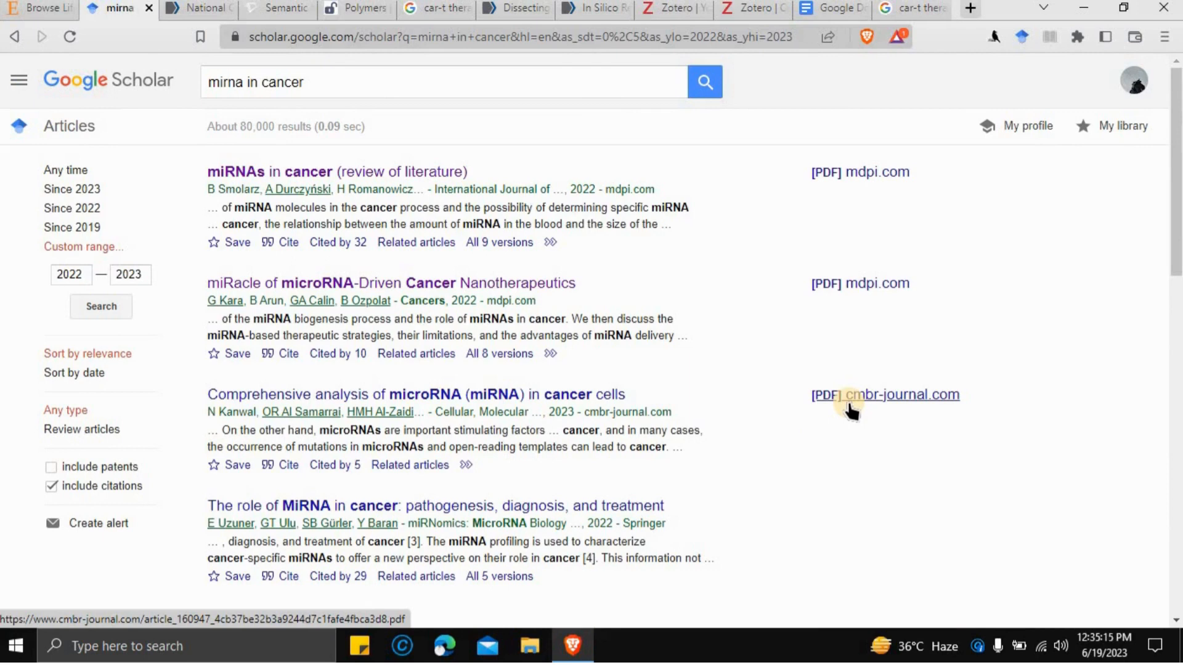
- Open the MDPI article 'miRacle of microRNA-Driven Cancer Nanotherapeutics' (Cancers 2022) and scroll through it
click(466, 289)
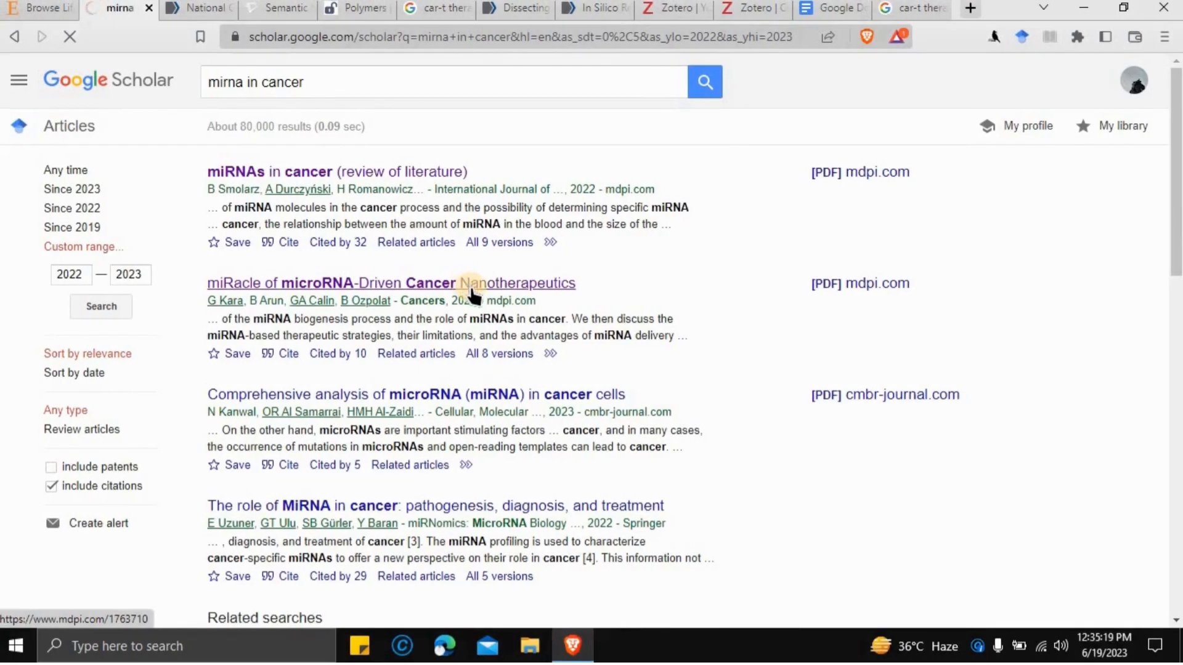
click(473, 289)
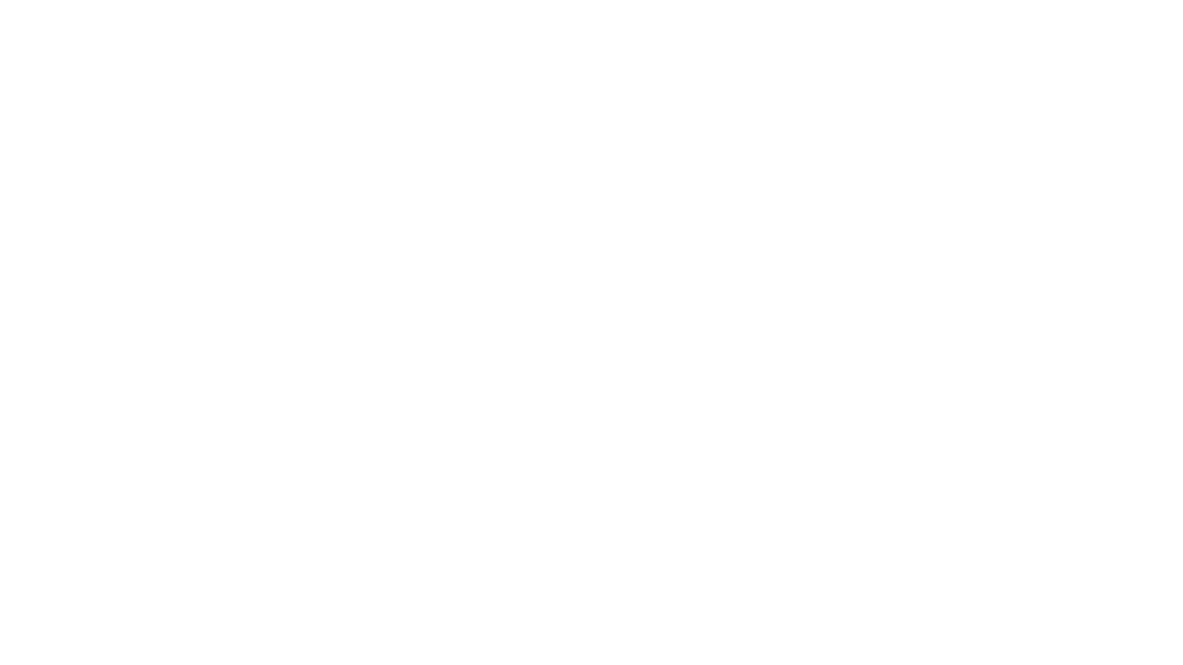
scroll(624, 246, down, 10)
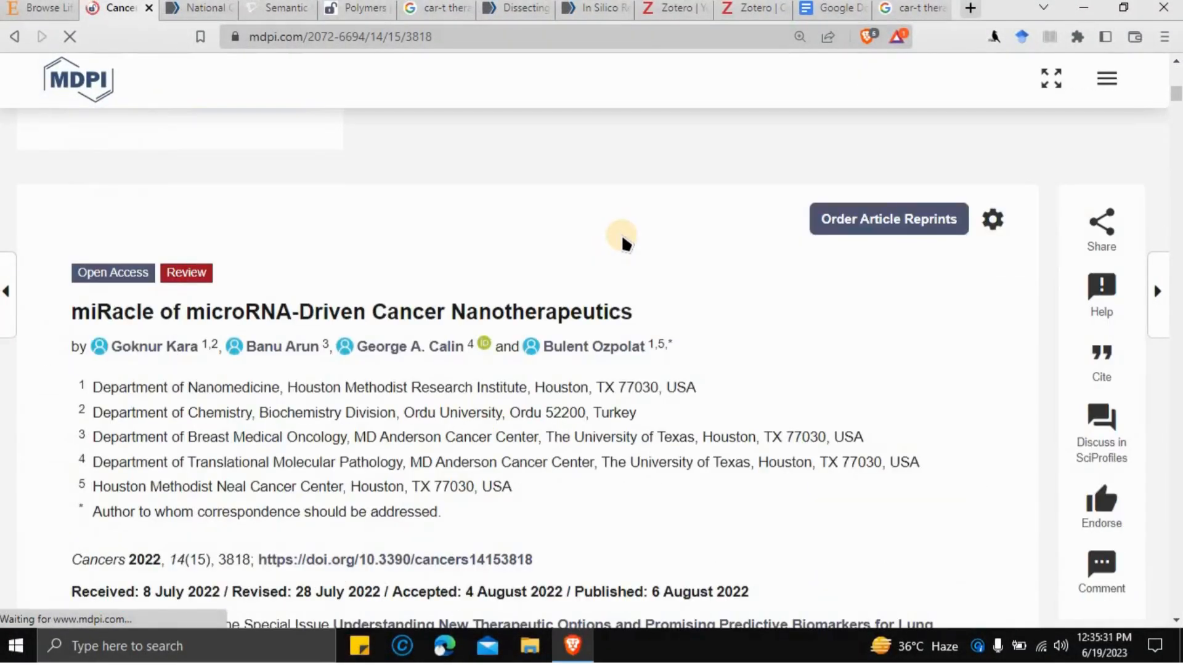
scroll(616, 237, down, 5)
scroll(615, 228, down, 8)
scroll(614, 228, up, 15)
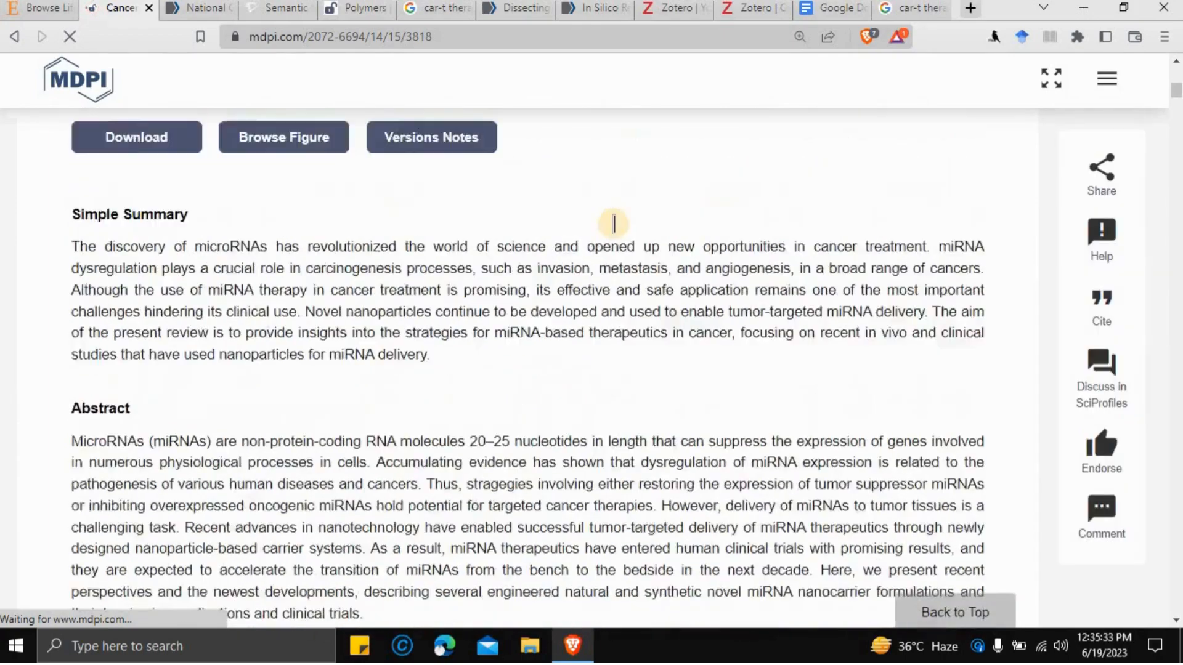
scroll(615, 228, down, 10)
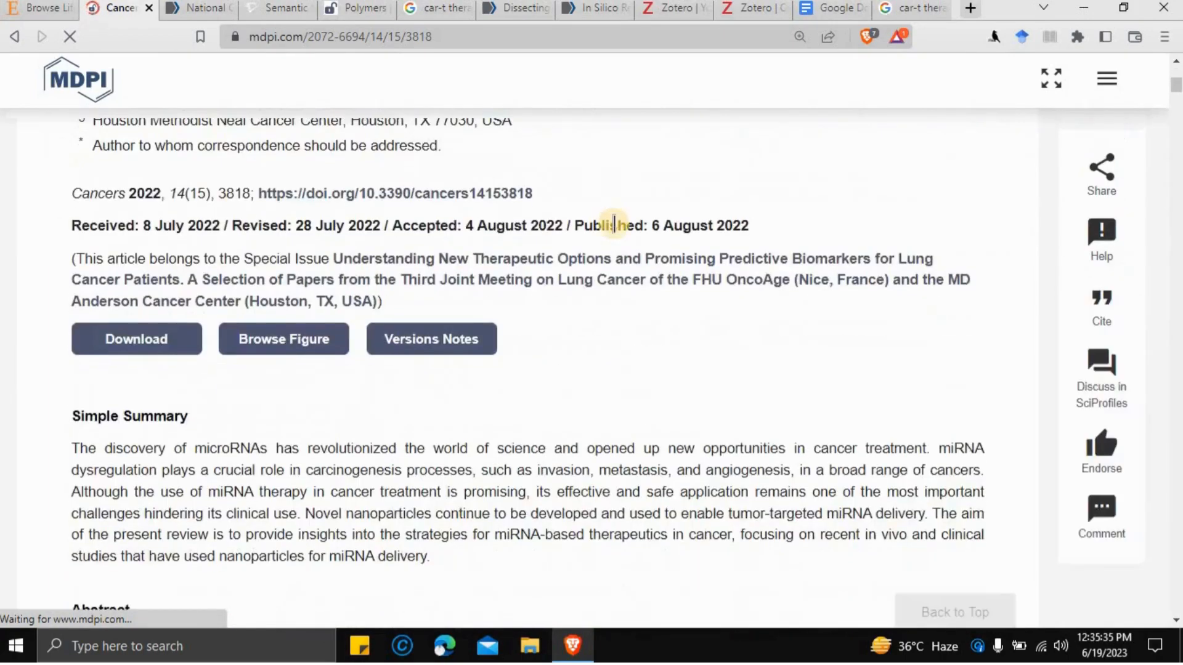
scroll(613, 223, down, 5)
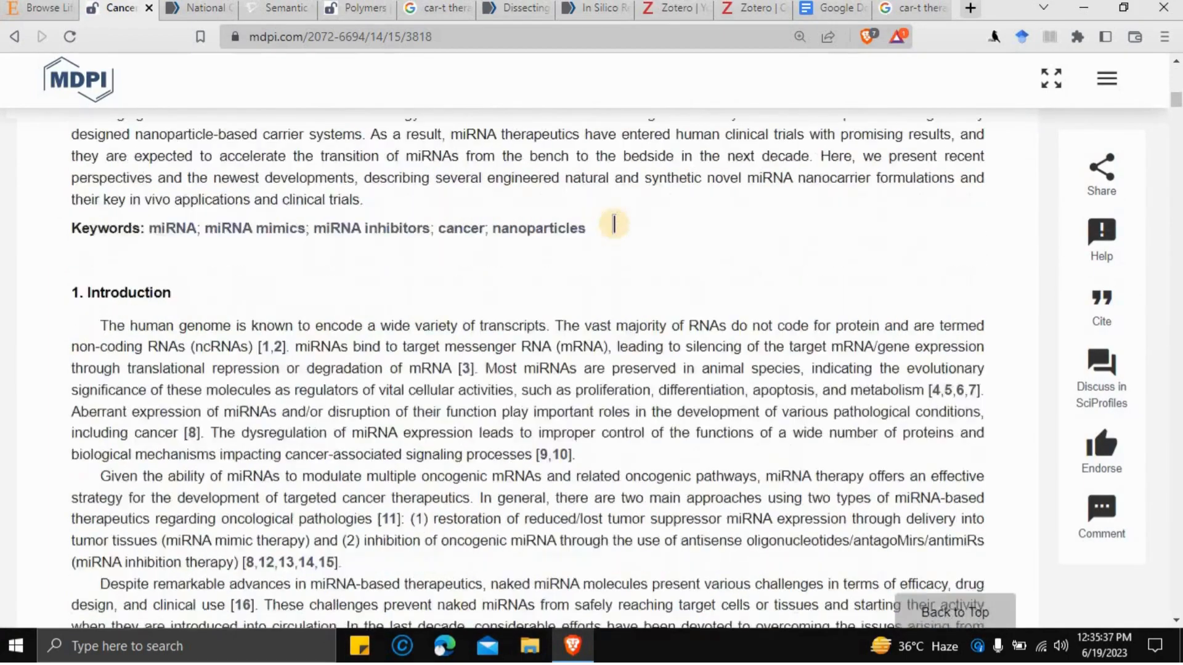
scroll(614, 223, down, 5)
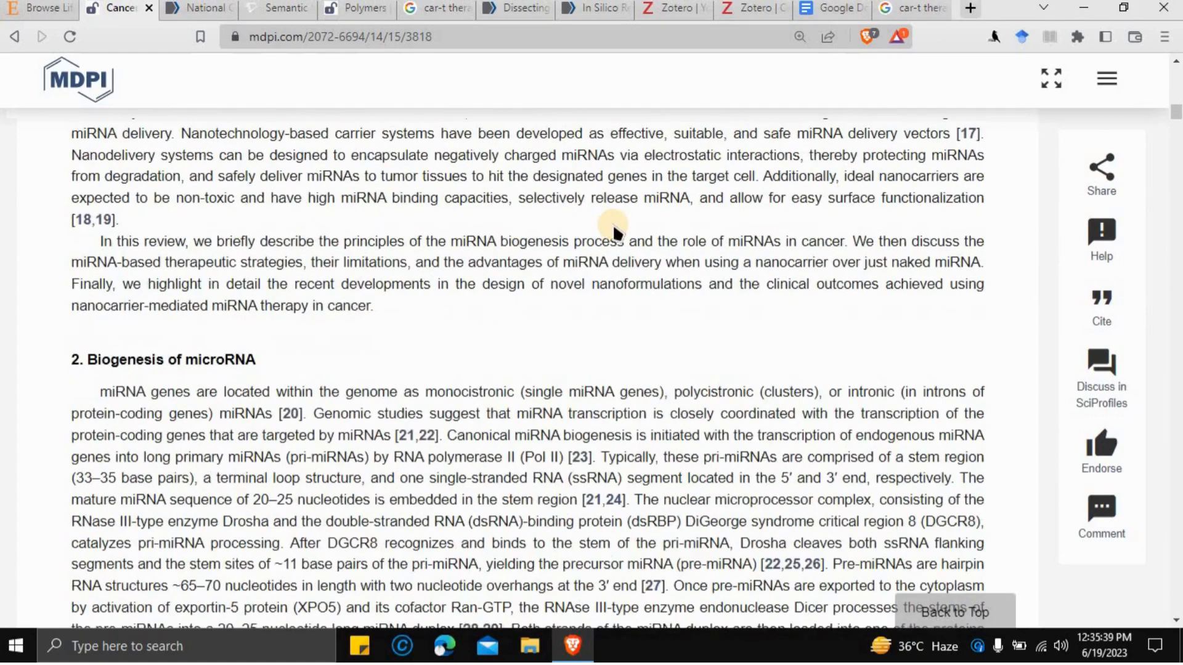
scroll(614, 228, up, 20)
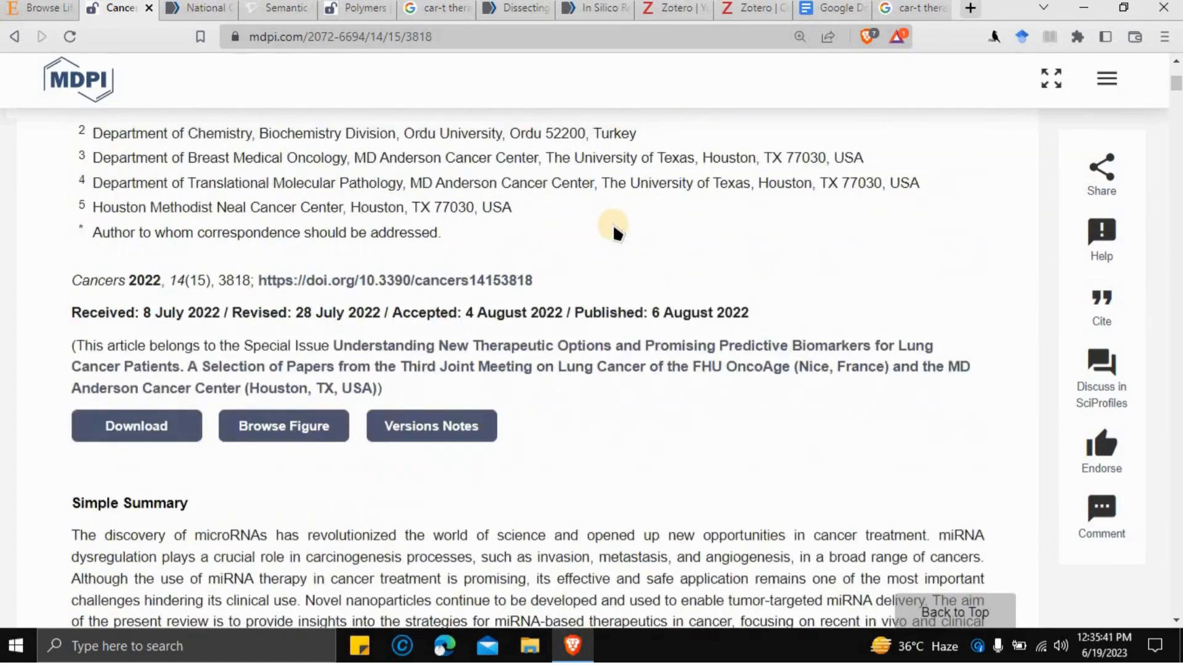
- Search 'sci hub' in a new tab, open sci-hub.se, then go to the PubMed article tab
click(16, 38)
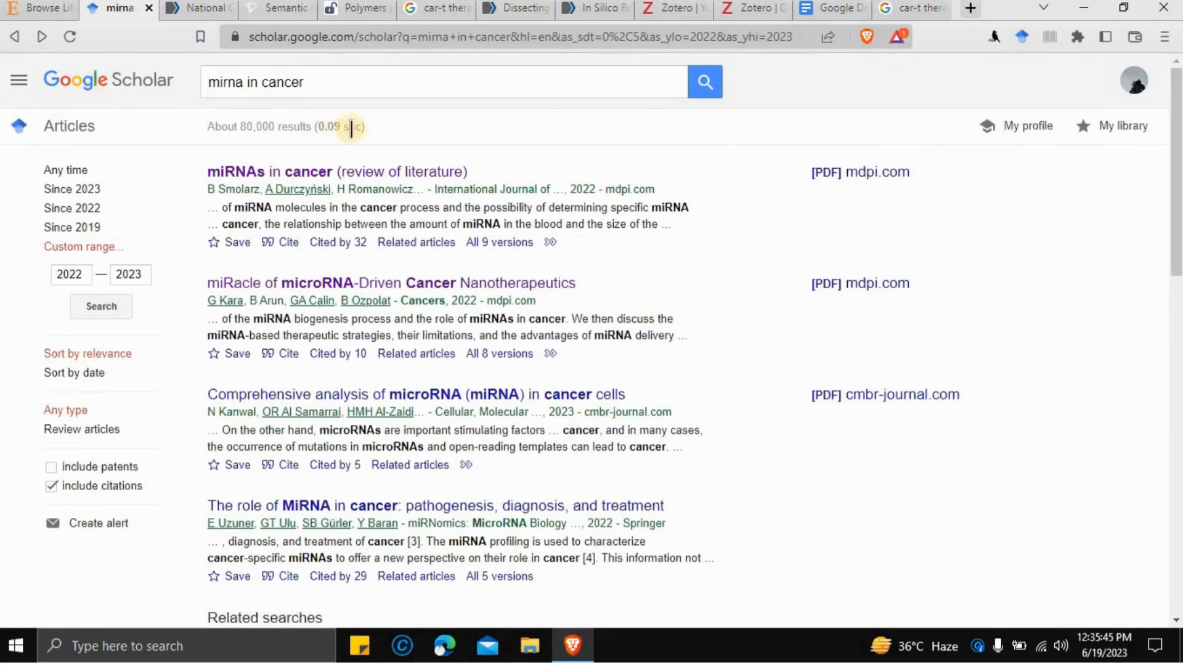
click(969, 12)
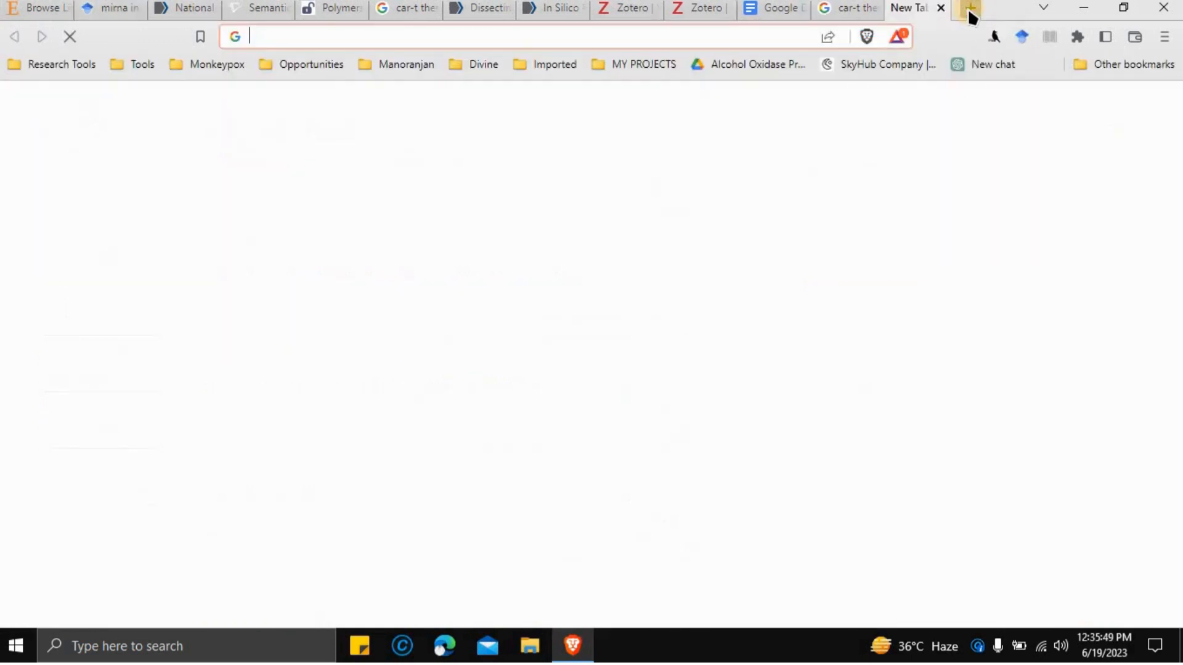
text(sci)
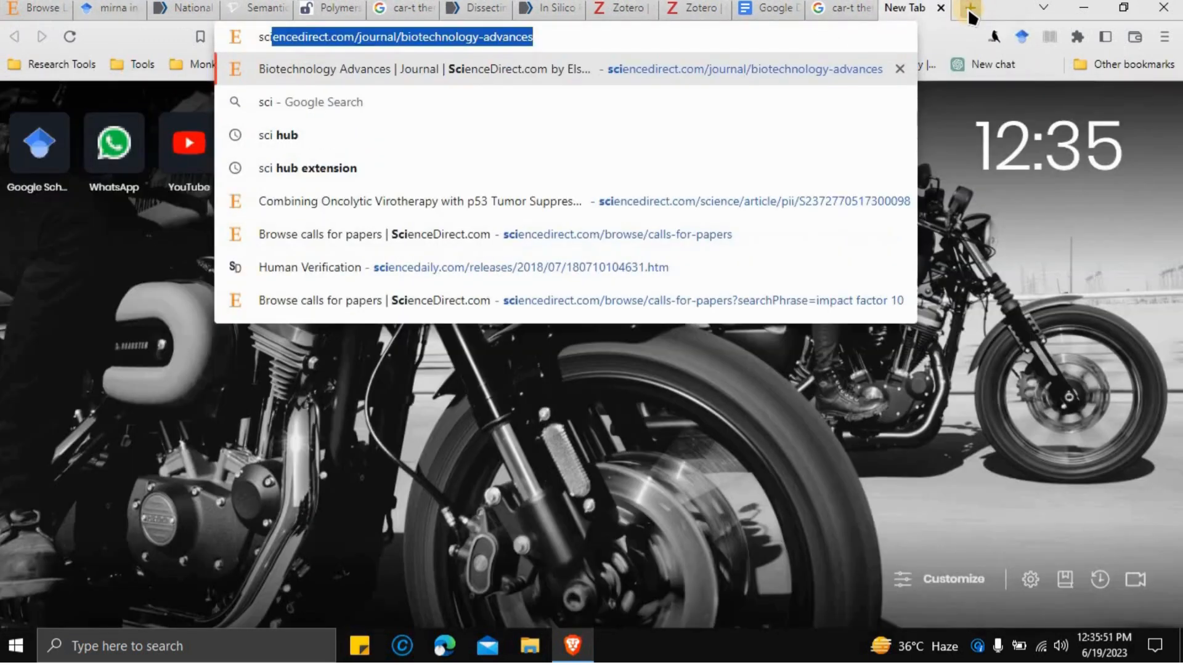
click(601, 134)
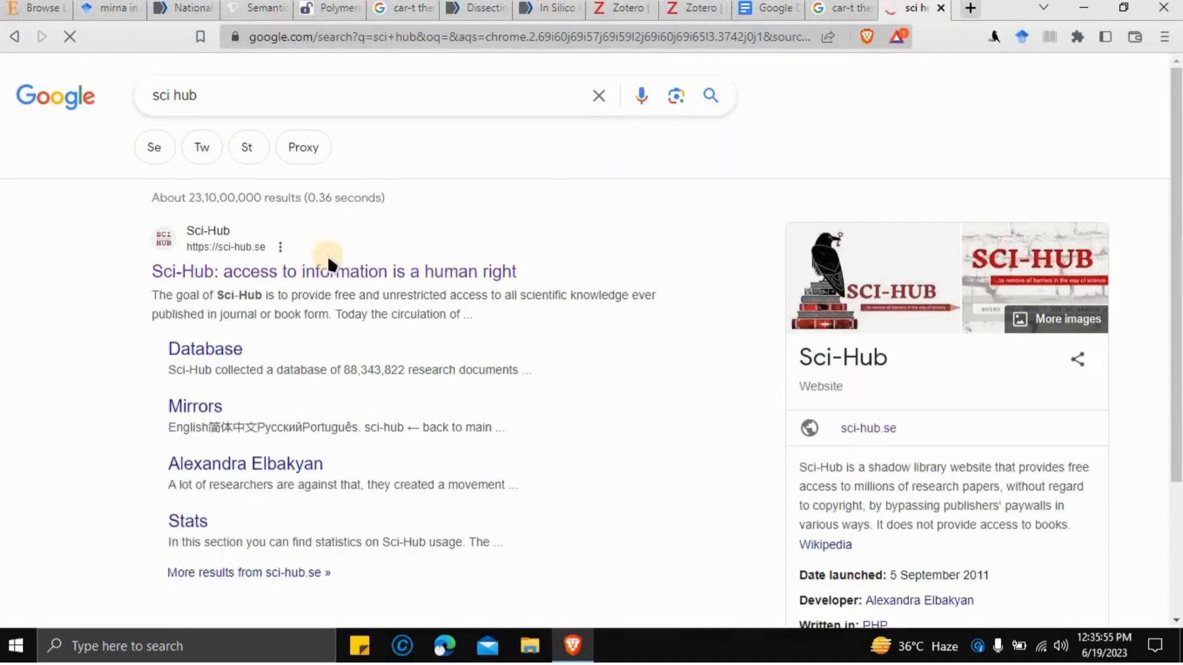
click(296, 275)
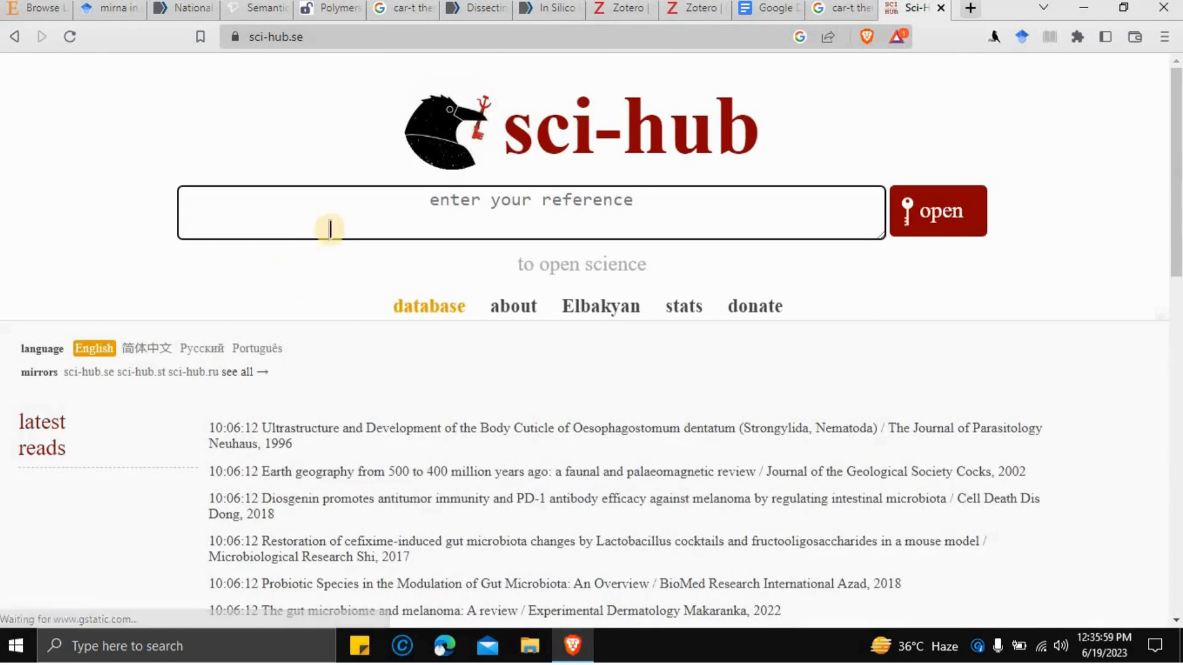
click(338, 215)
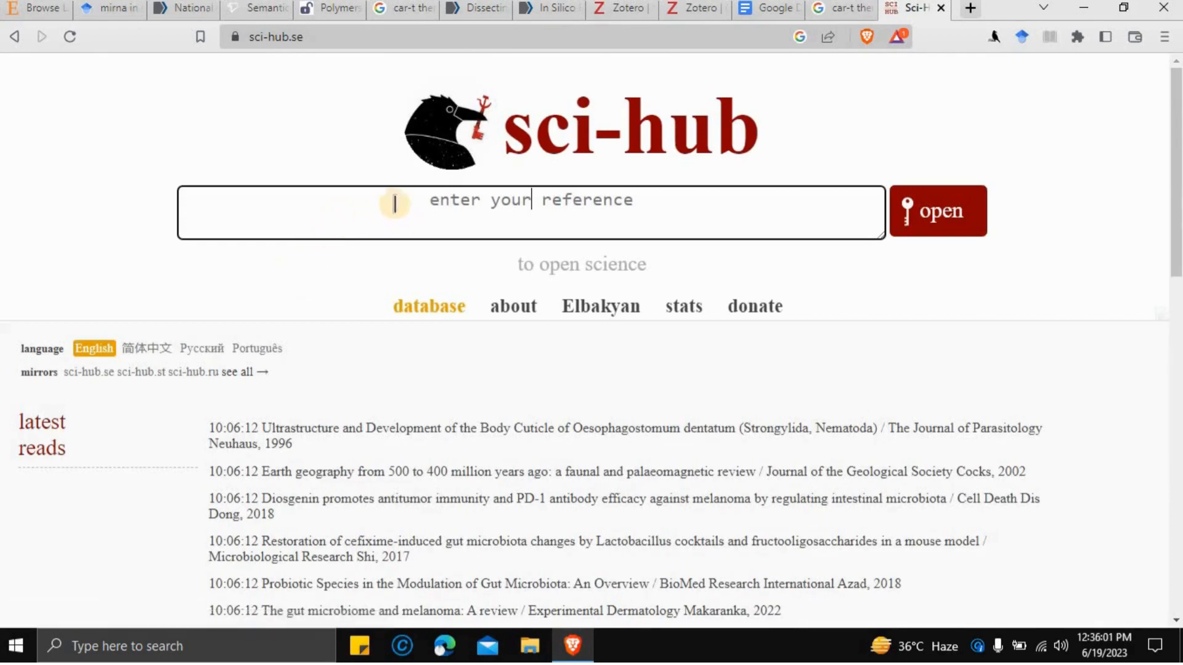
click(477, 7)
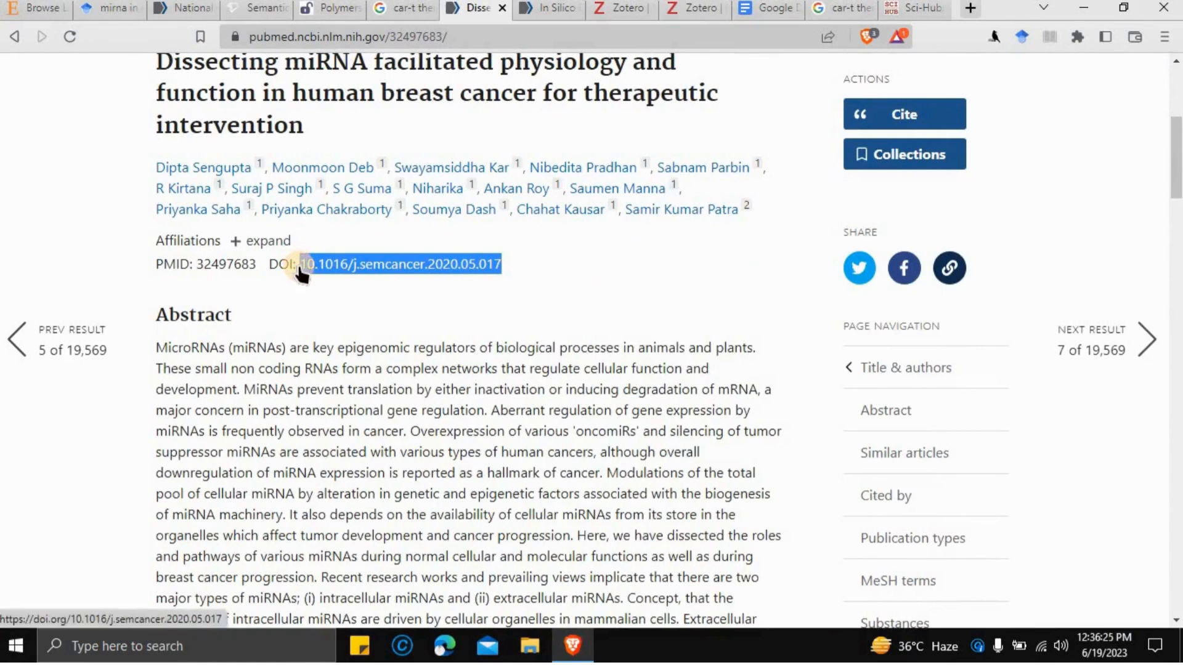
- Paste DOI 10.1016/j.semcancer.2020.05.017 into Sci-Hub to open the breast-cancer miRNA PDF
click(912, 7)
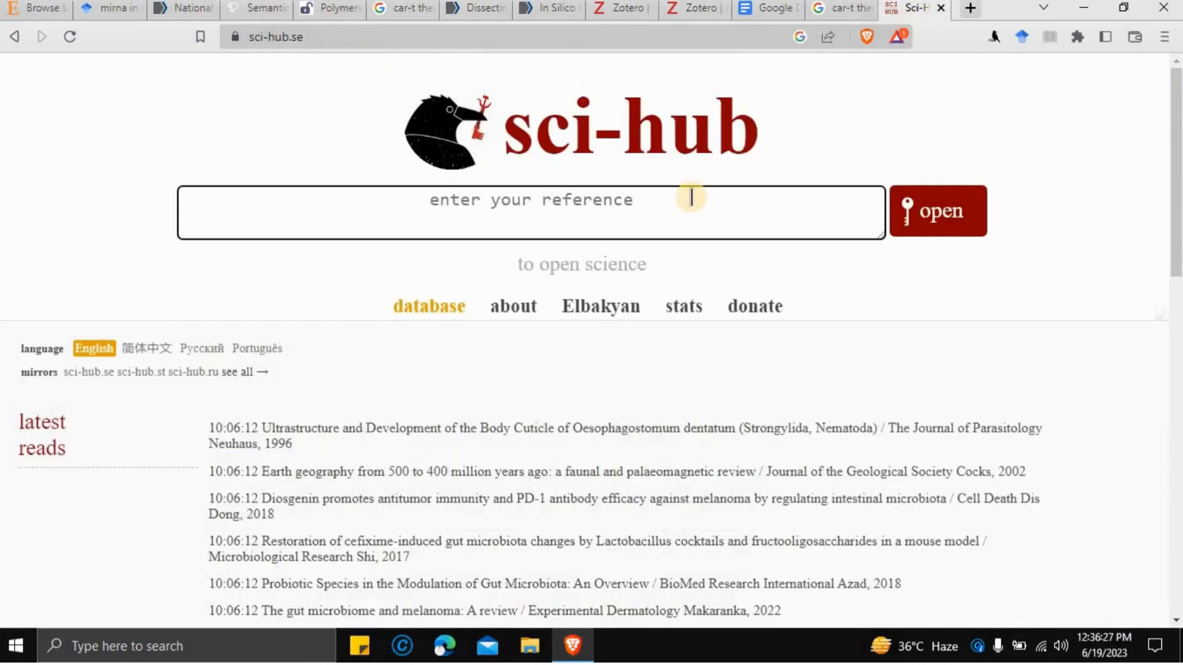
text(10.1016/j.semcancer.2020.05.017)
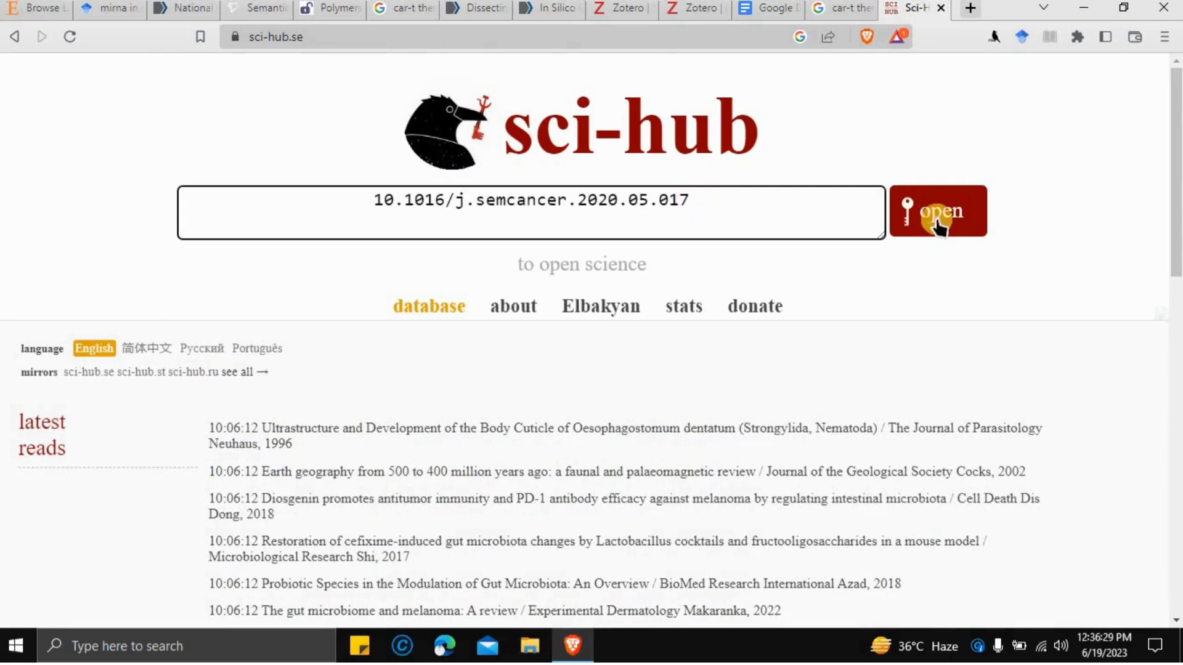
click(965, 221)
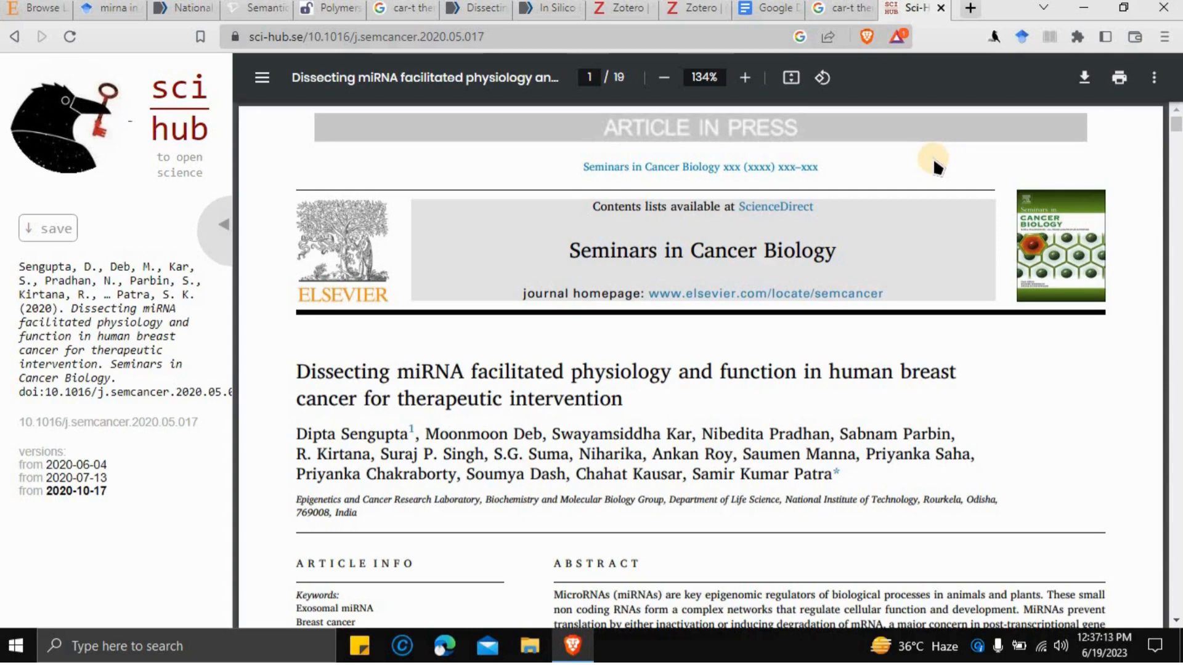
- Search 'sci hub extension' and load the Sci-Hub X Now! Chrome Web Store page
click(970, 8)
text(s)
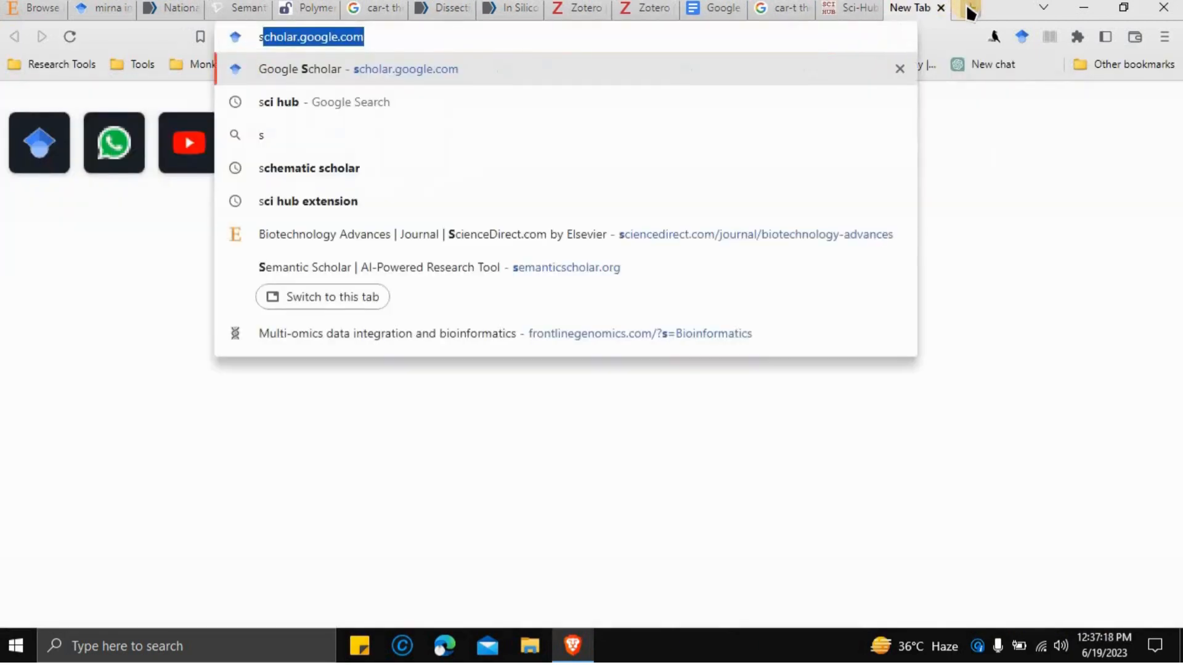
text(ci)
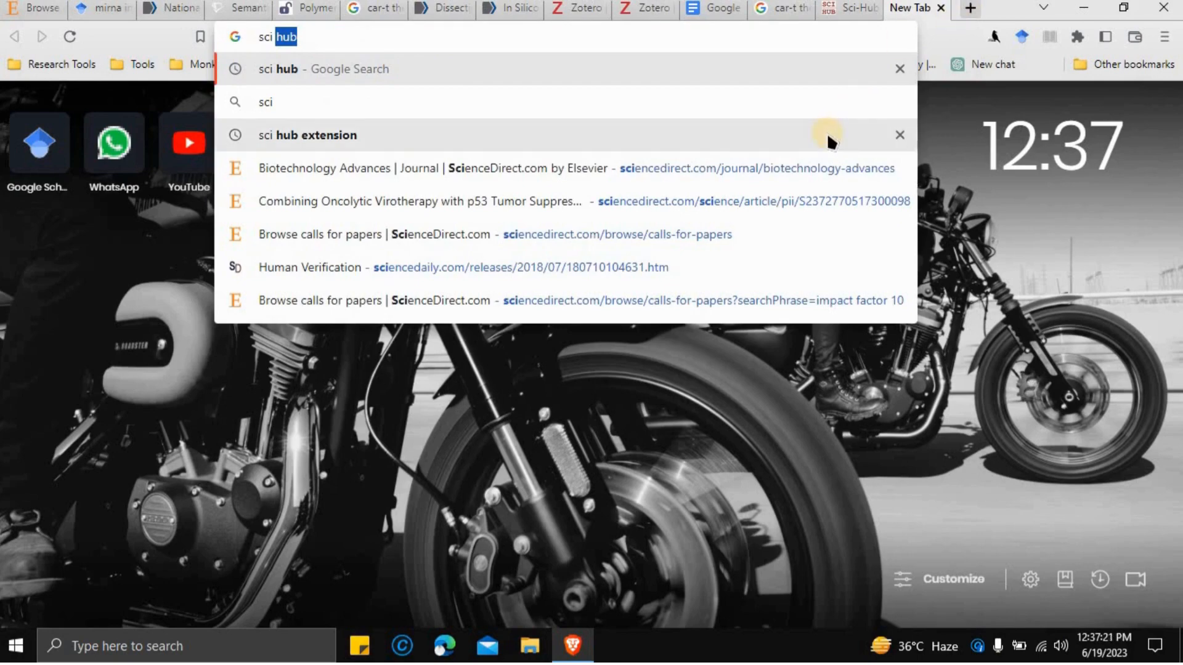
click(827, 135)
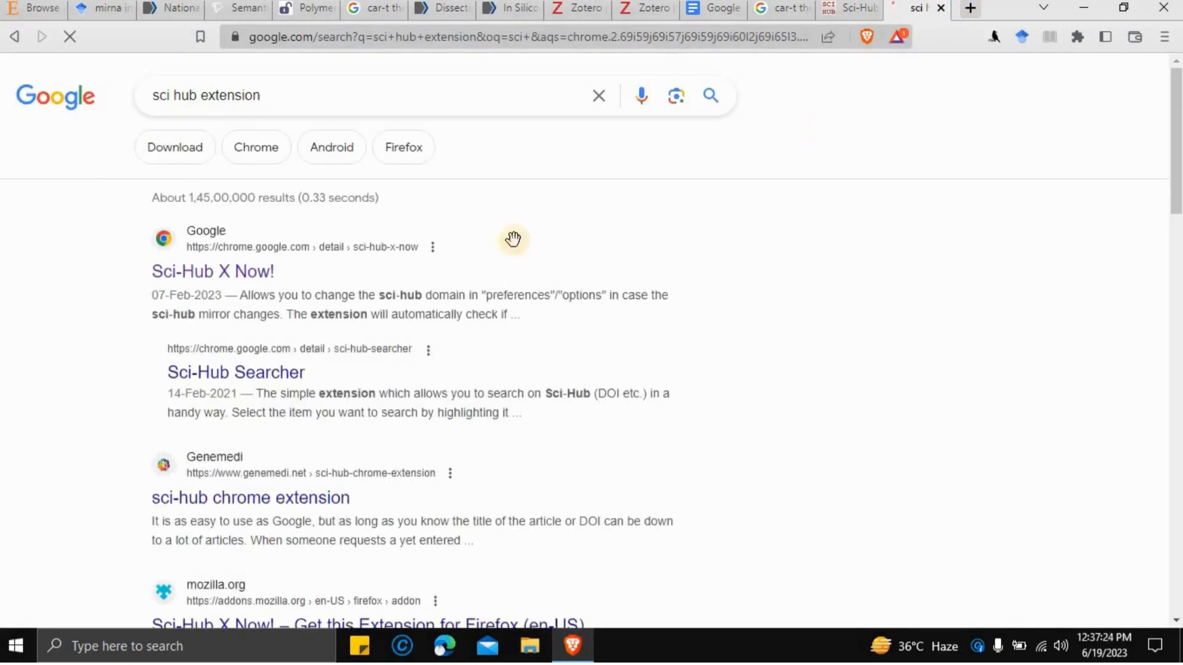
click(189, 276)
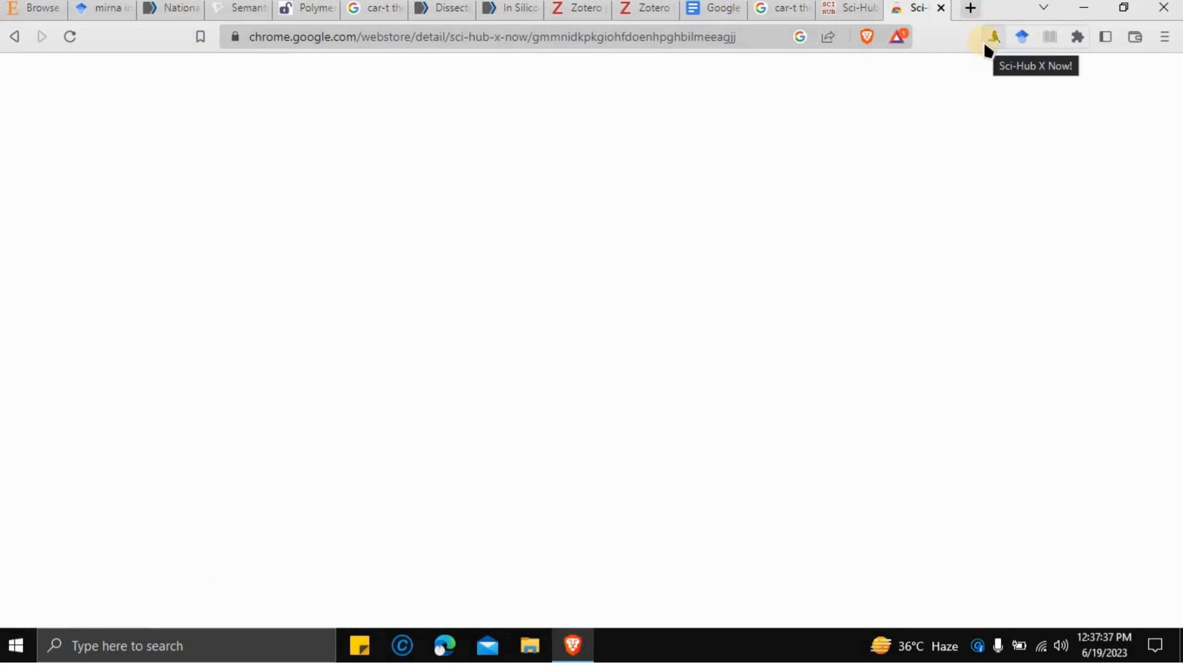
click(69, 39)
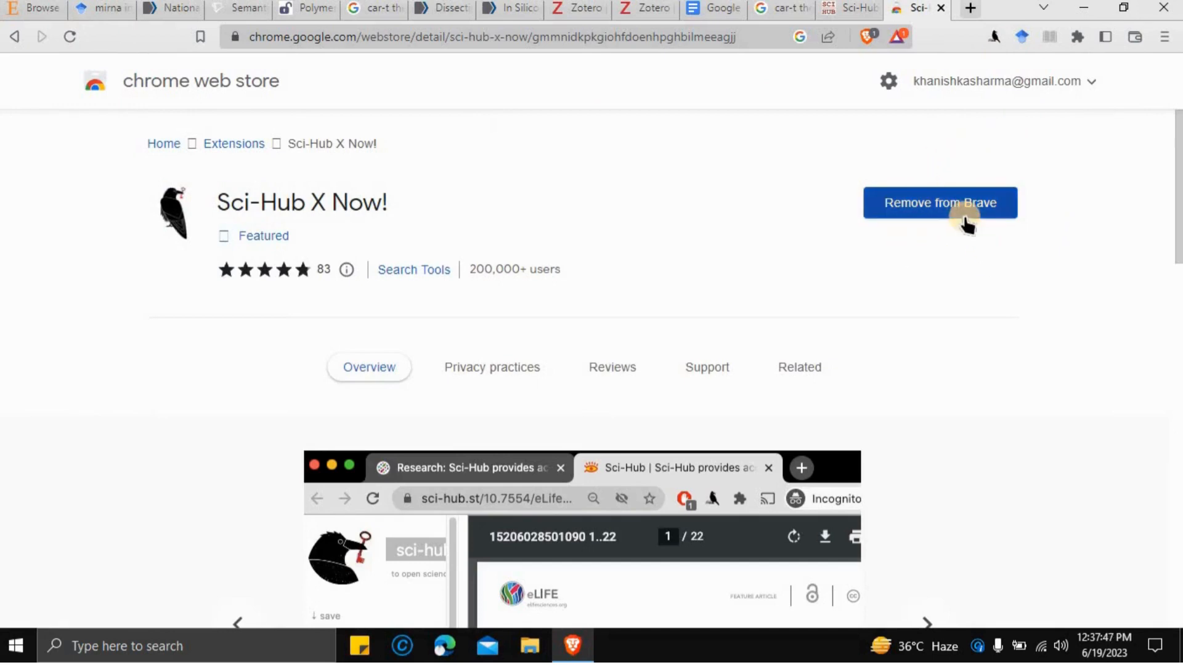
- On the PubMed article, use Sci-Hub X Now! to open its PDF, then return to PubMed
click(436, 10)
scroll(730, 228, up, 5)
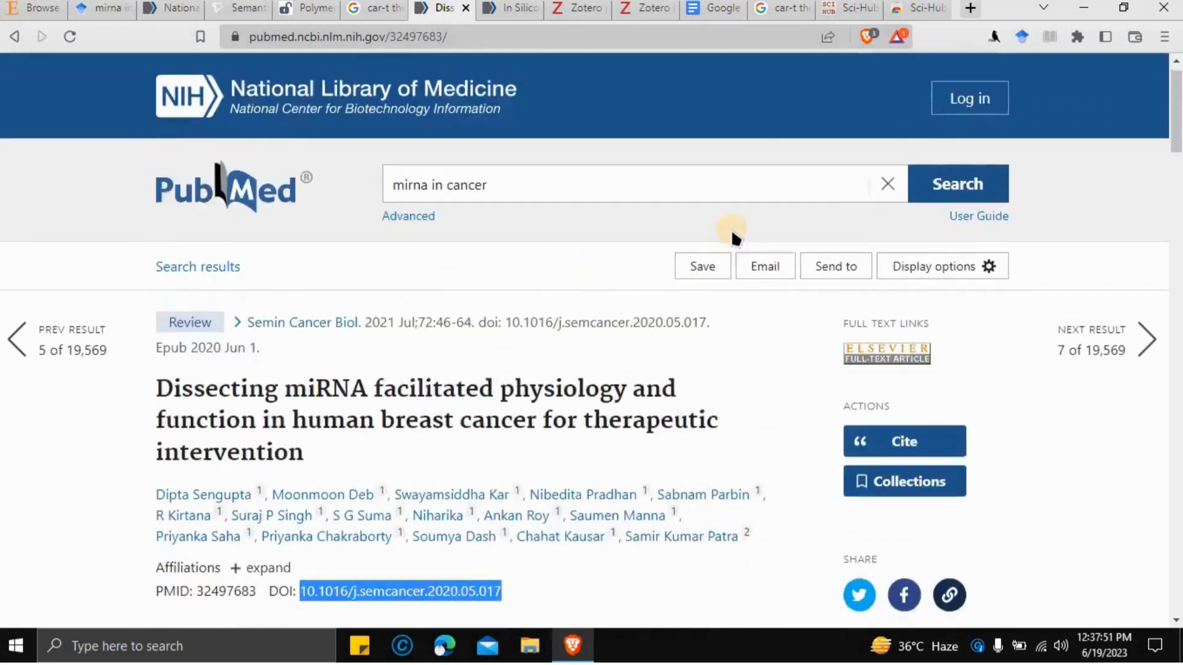
scroll(731, 228, down, 3)
scroll(731, 228, up, 3)
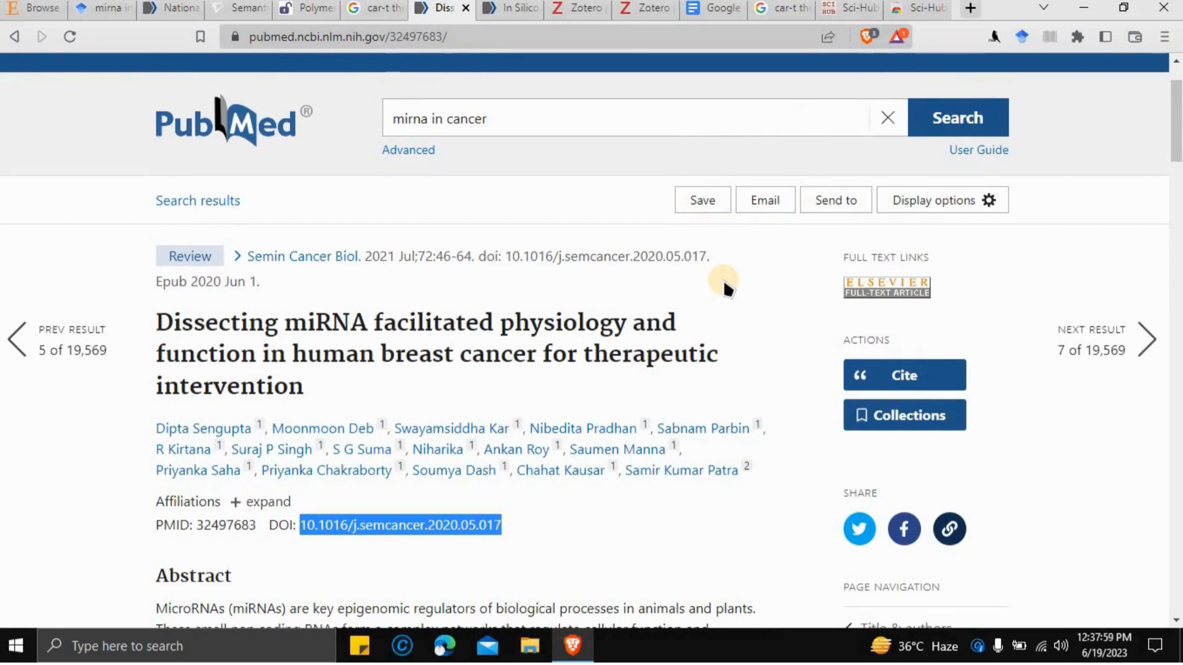
scroll(715, 246, down, 2)
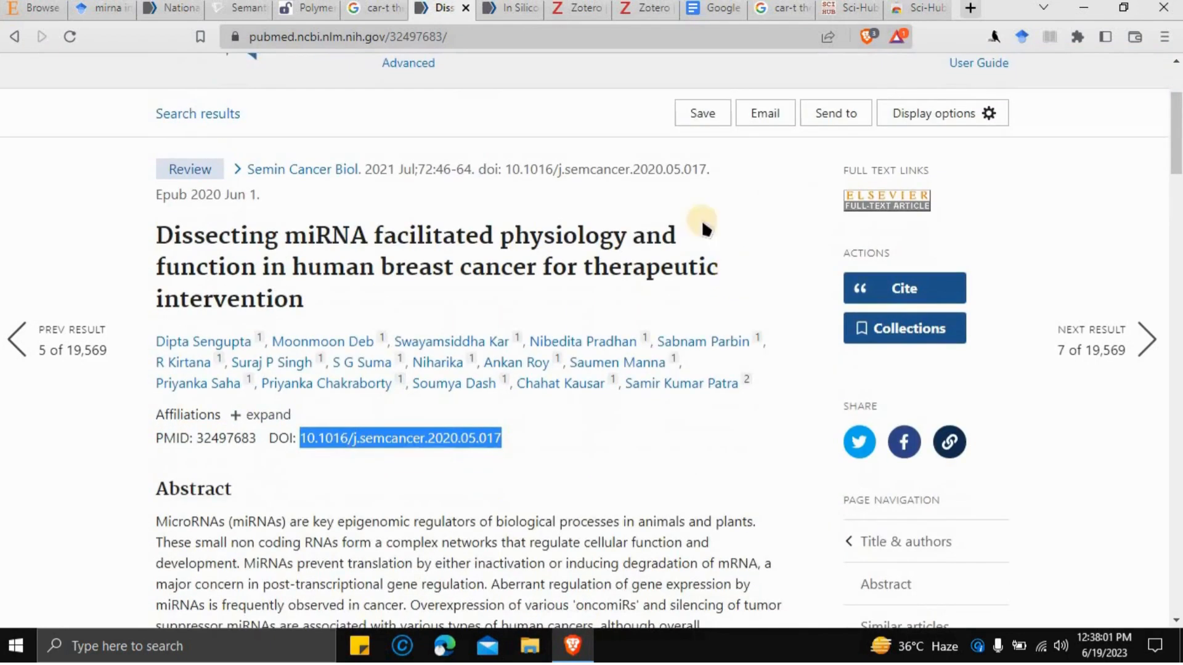
scroll(598, 204, down, 2)
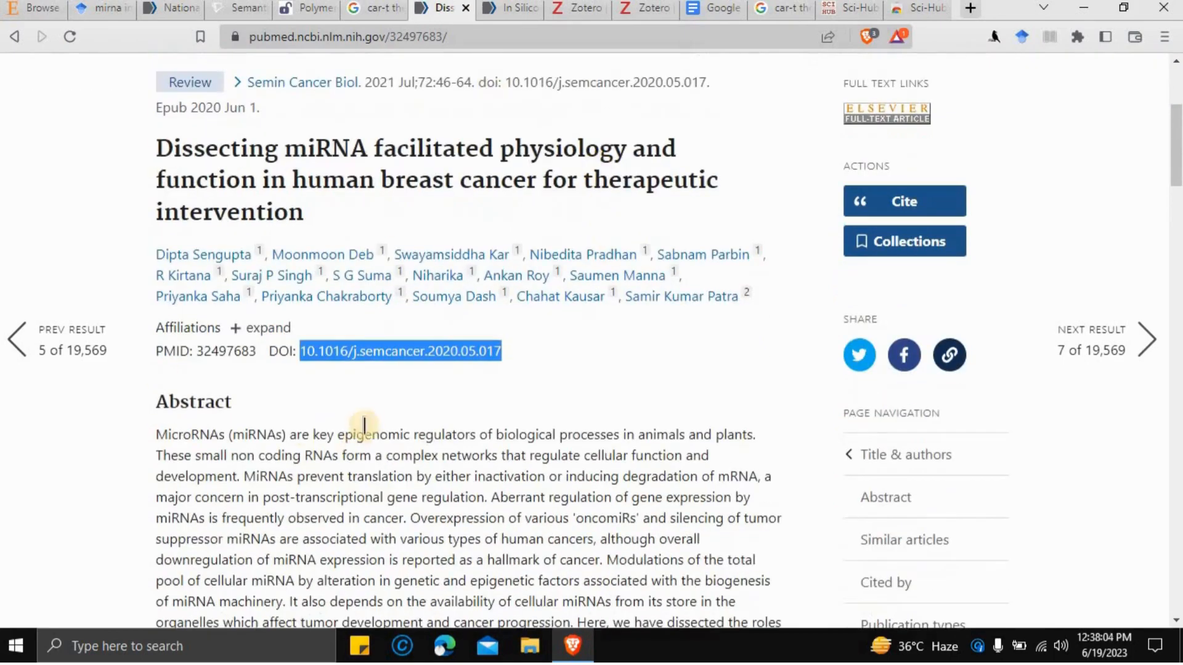
scroll(367, 422, down, 4)
scroll(367, 422, up, 1)
scroll(367, 421, down, 4)
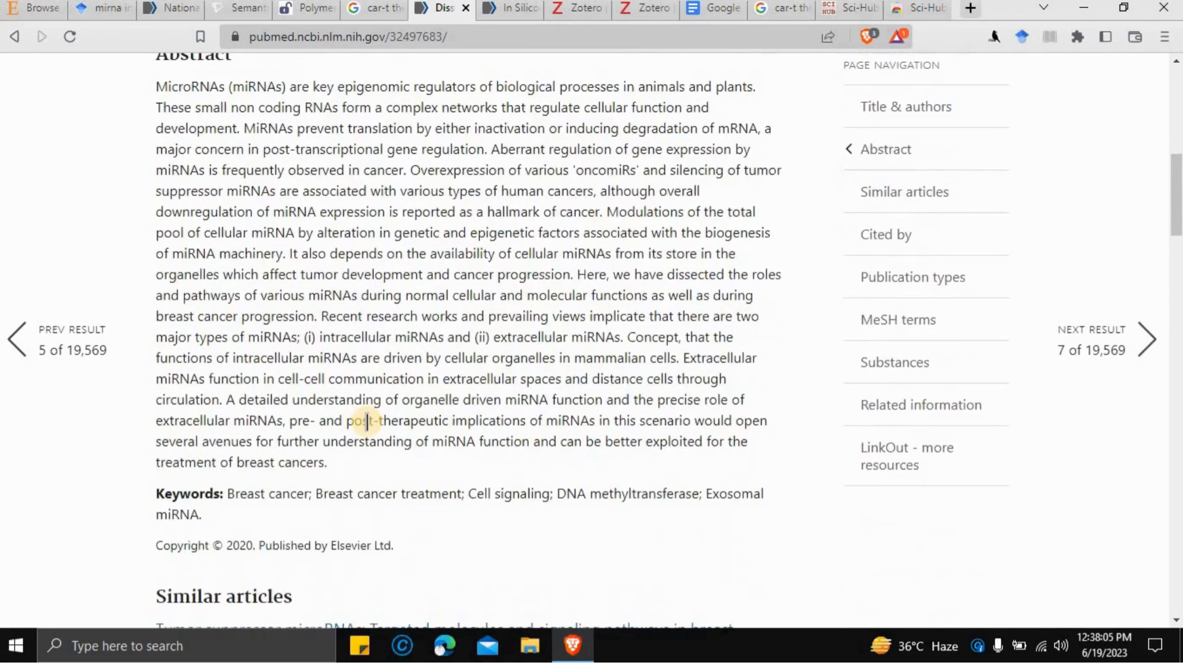
scroll(367, 423, up, 5)
scroll(367, 423, up, 3)
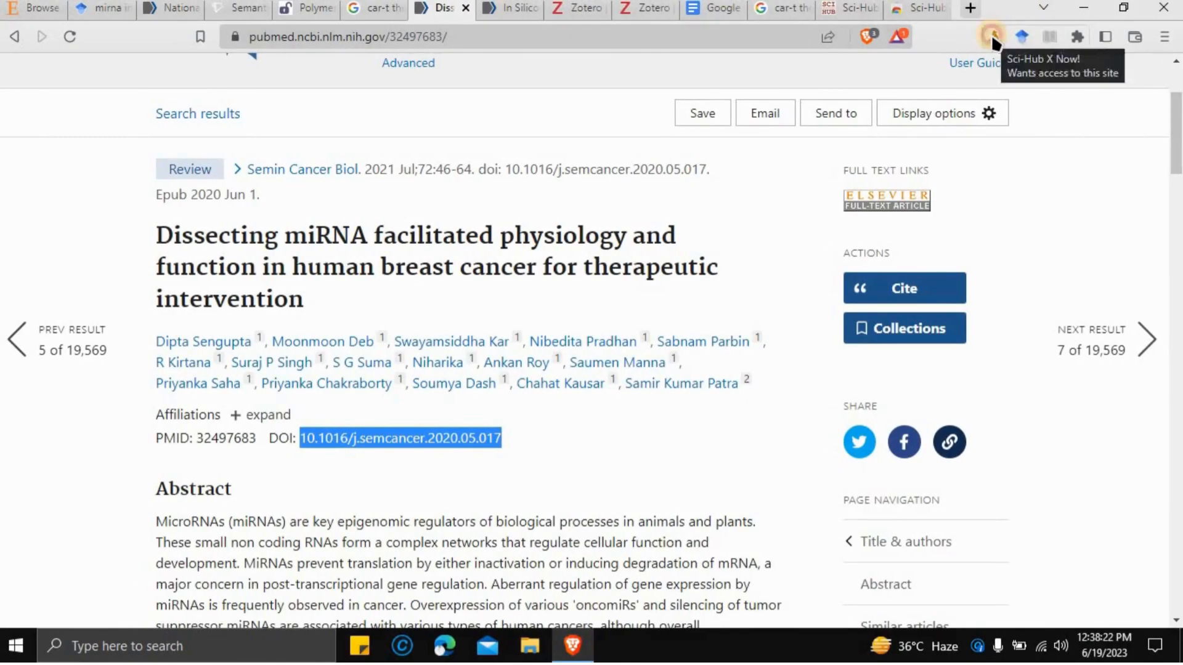
click(993, 38)
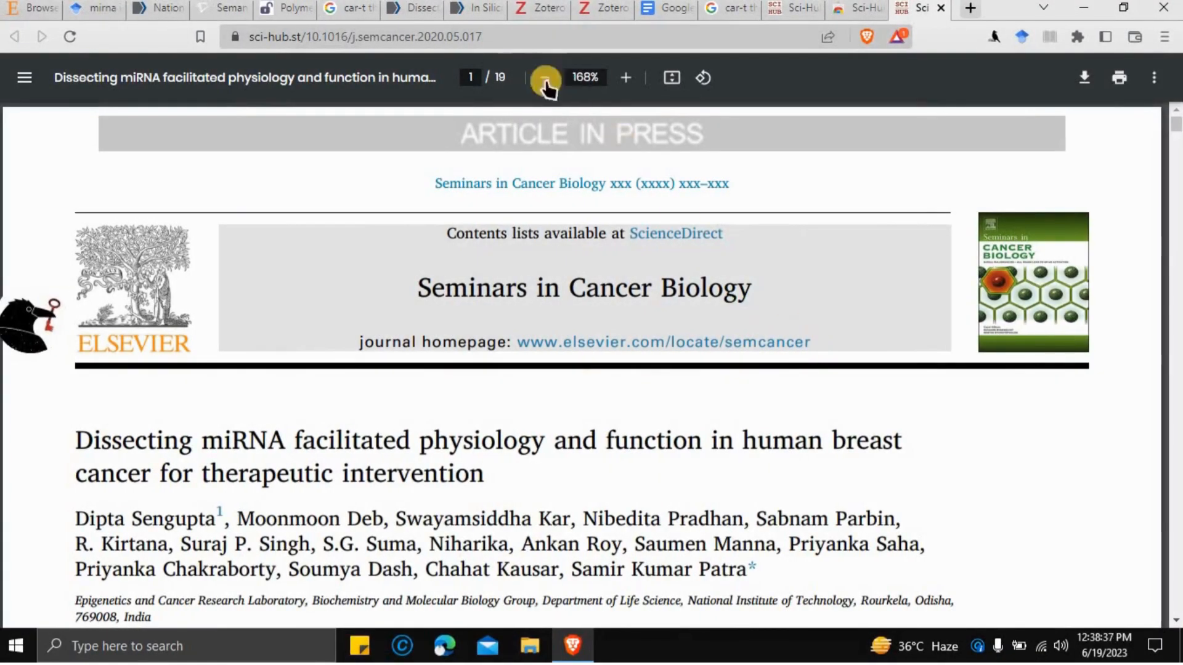
click(404, 8)
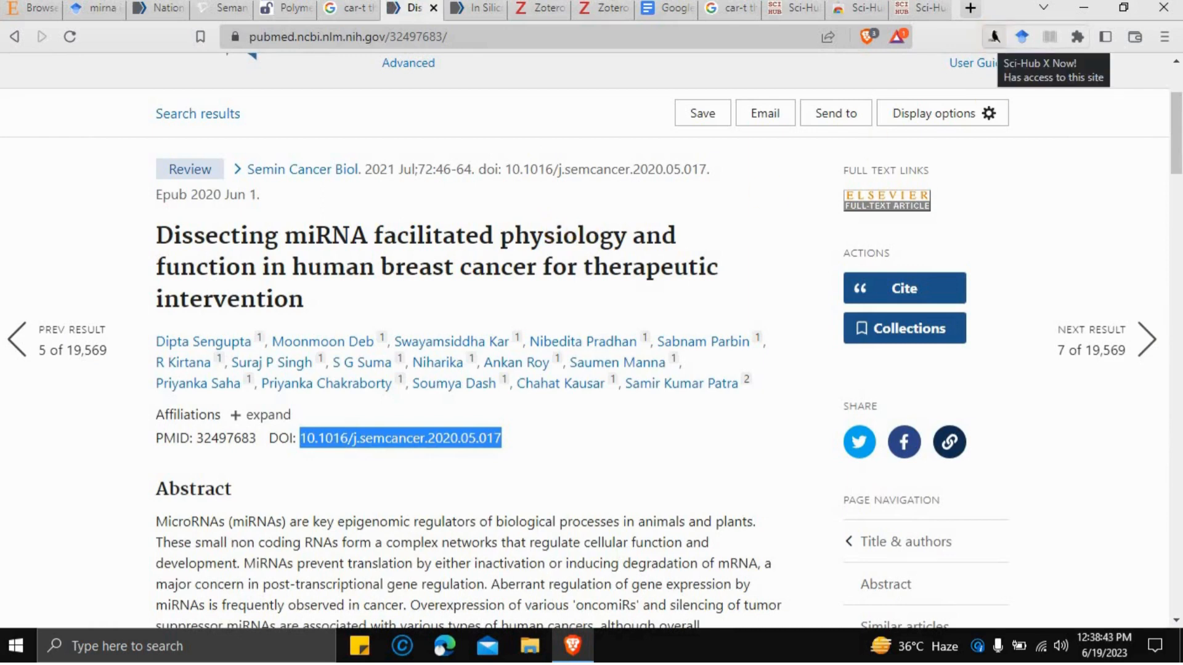
- Close the Sci-Hub tab and choose PubMed as the NCBI search database
click(939, 8)
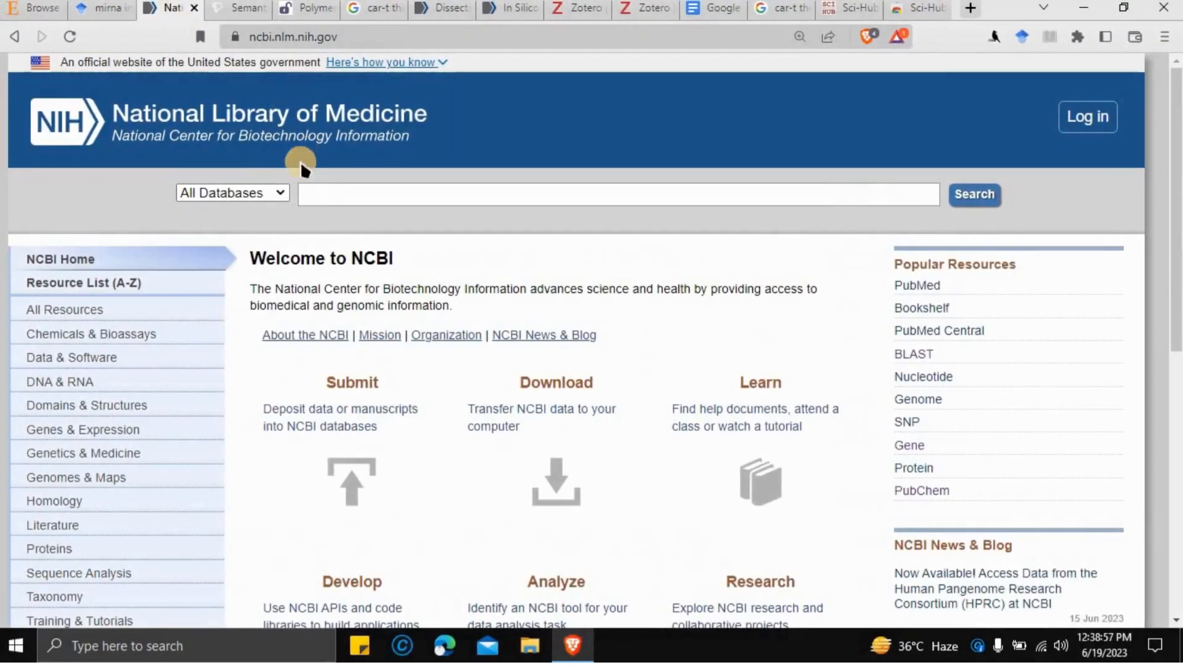
click(283, 194)
text(pu)
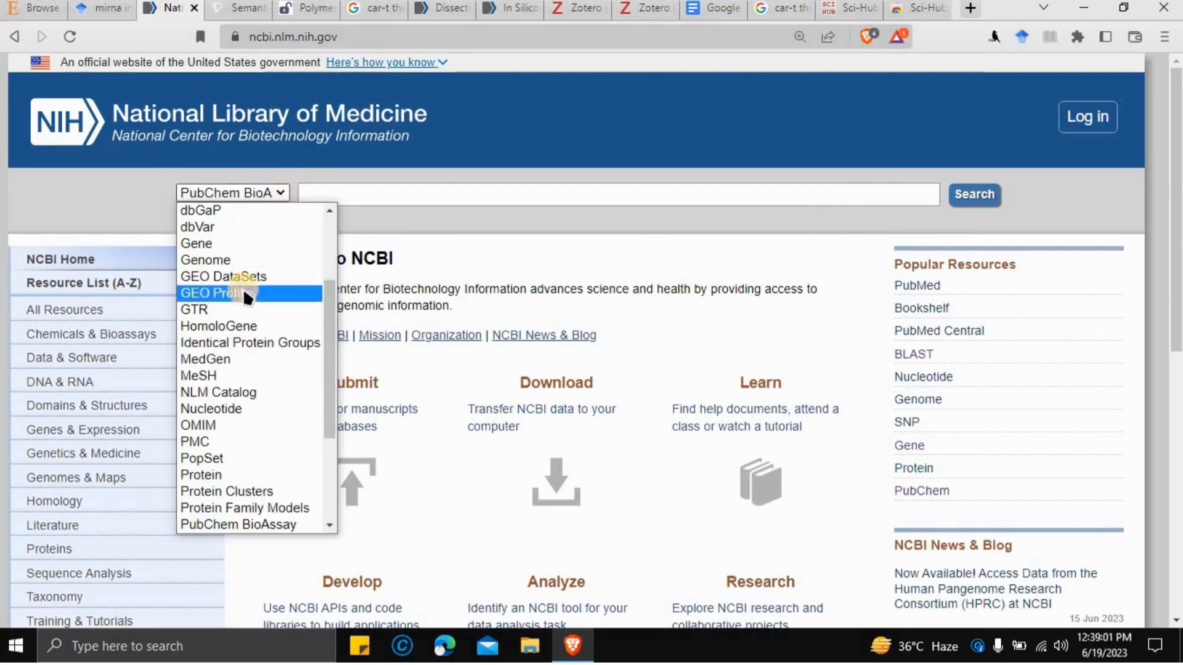
scroll(241, 357, down, 3)
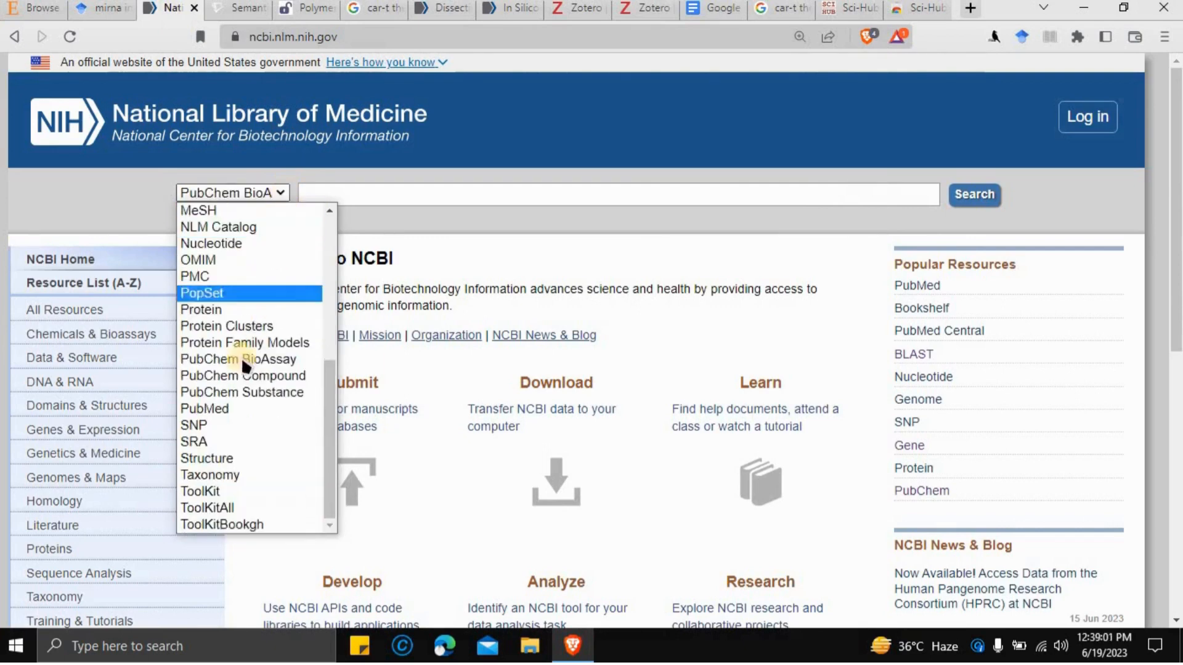
click(245, 408)
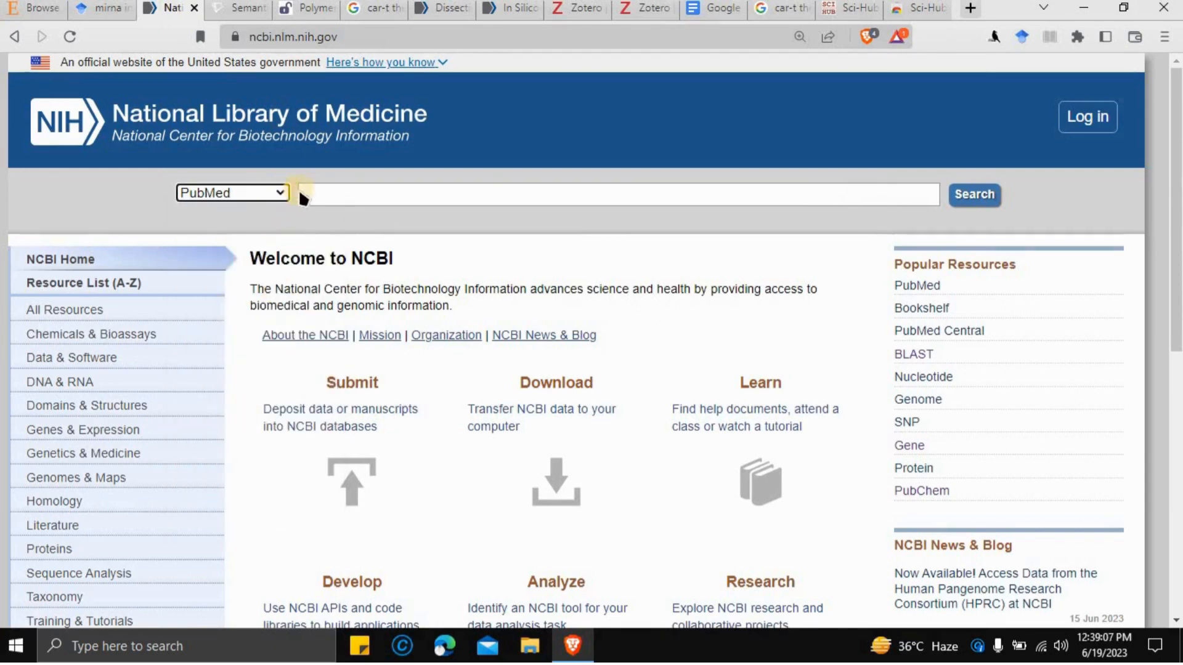
- Search PubMed for 'mirna in cancer', returning 75,729 results
click(322, 192)
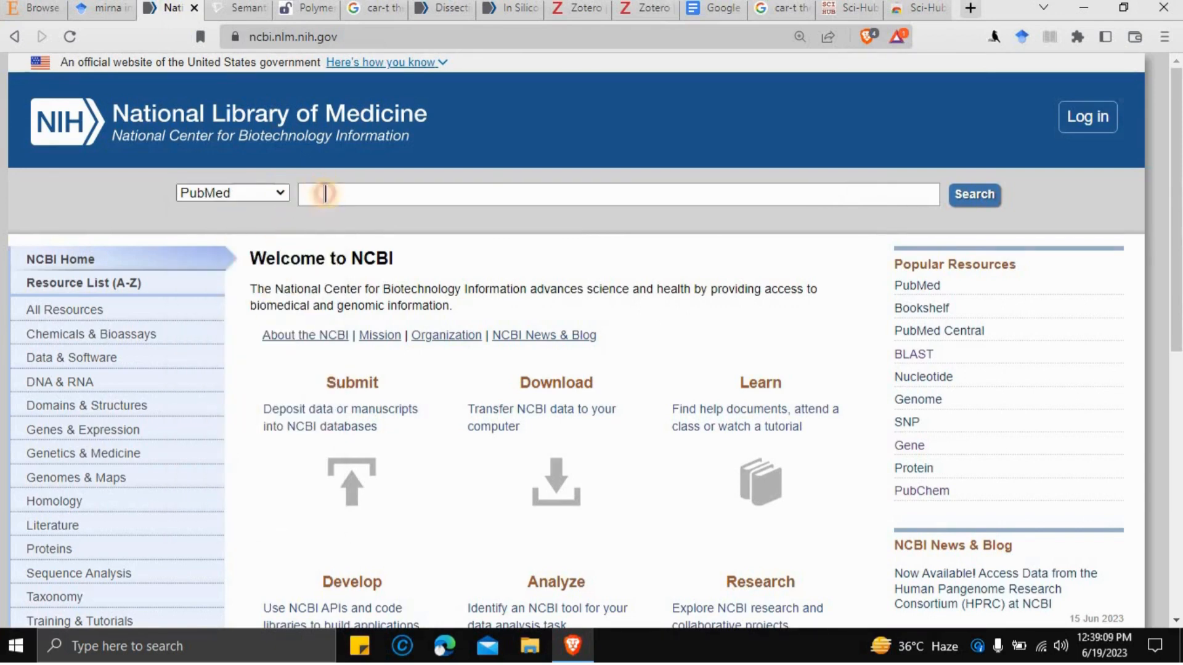
text(mirna in c)
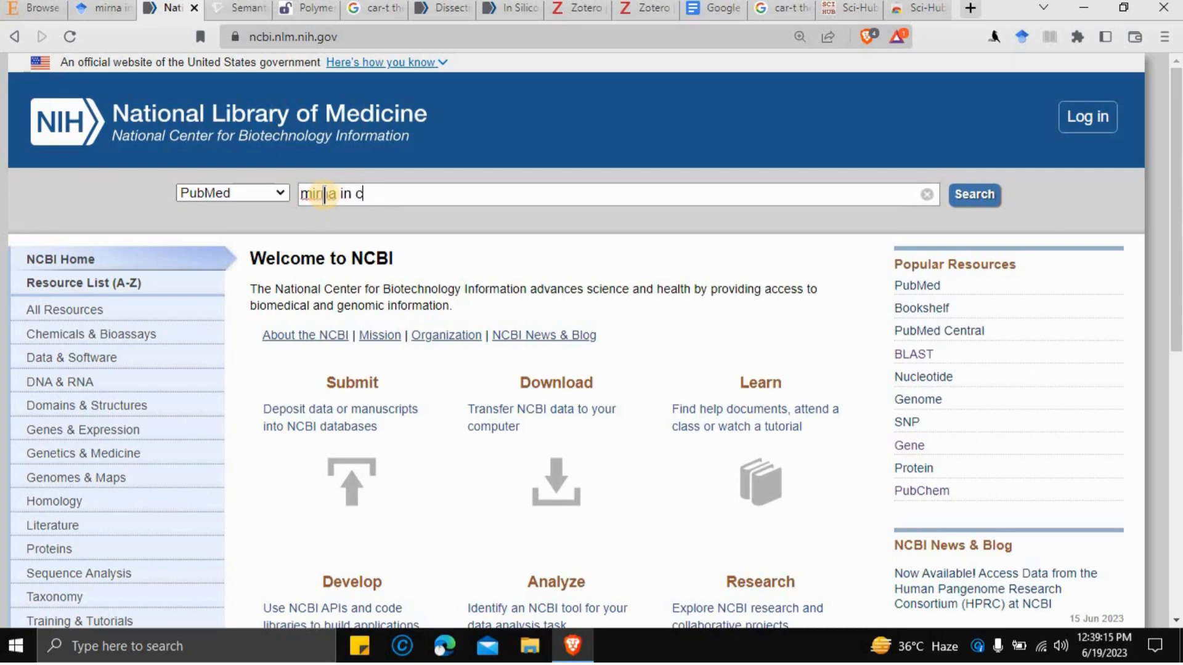
text(ancer)
key(Return)
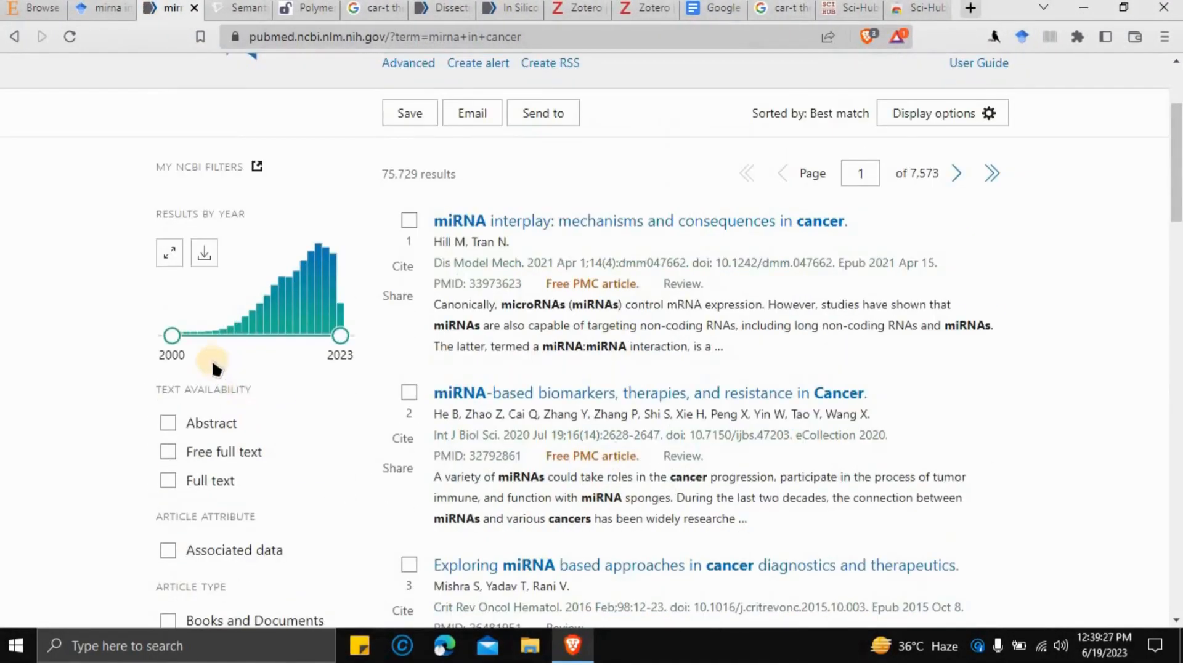
- Drag the Results by Year slider to limit results to 2021–2023
click(167, 337)
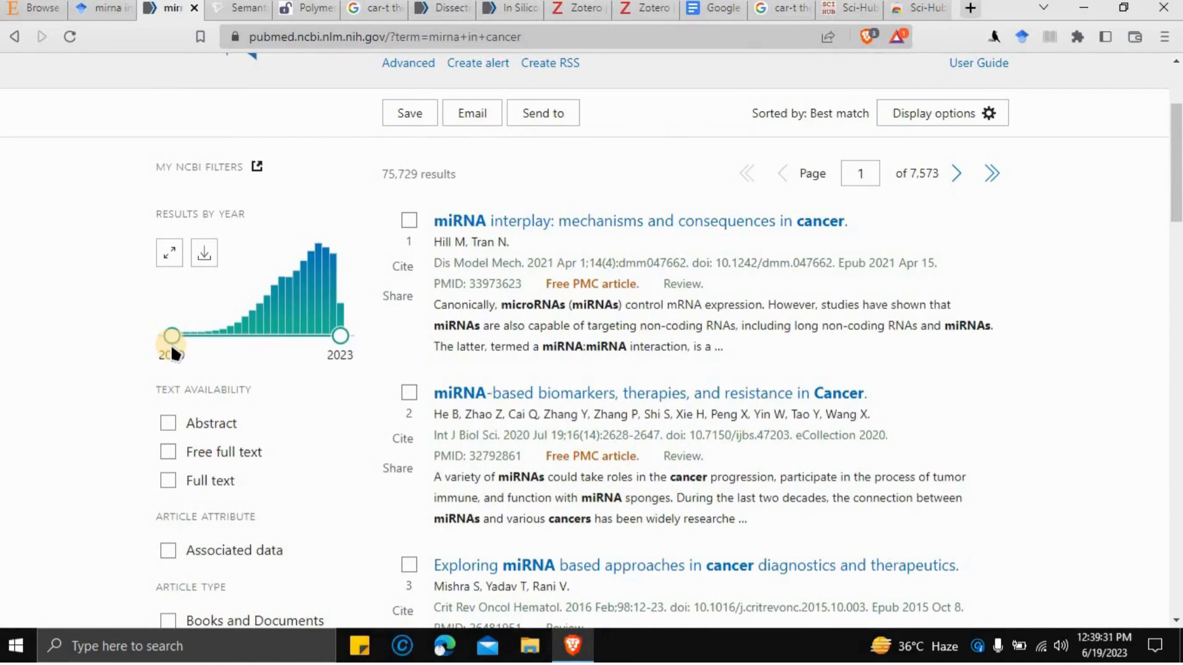
scroll(167, 336, down, 2)
scroll(168, 335, up, 2)
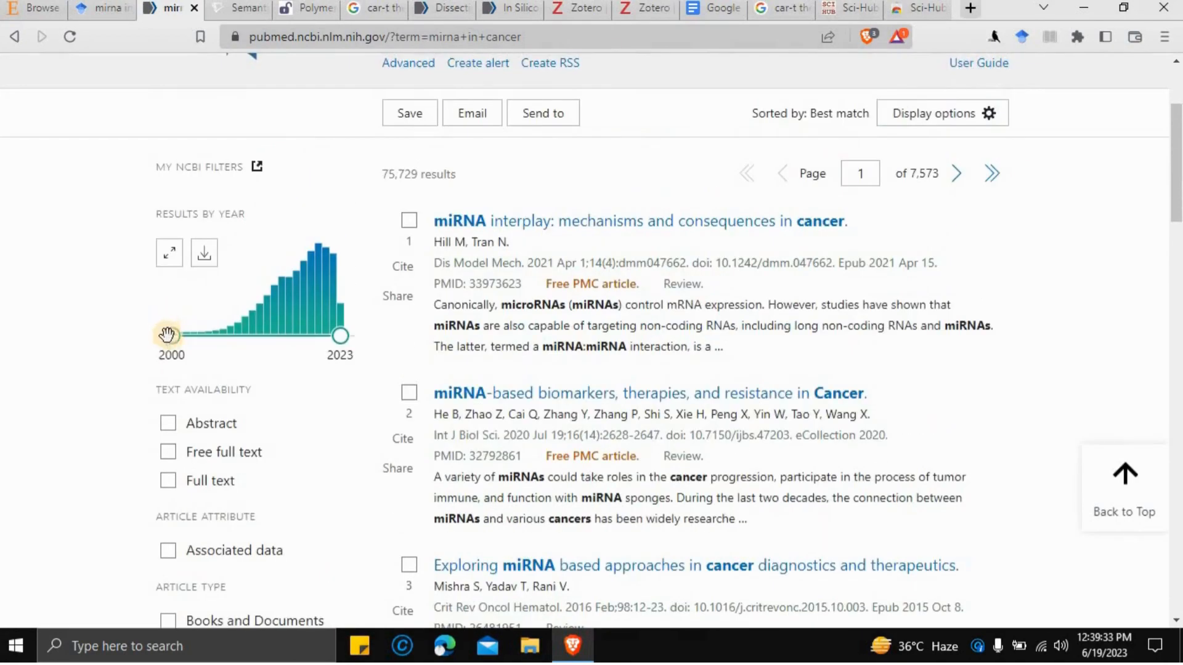
drag(167, 335, 326, 334)
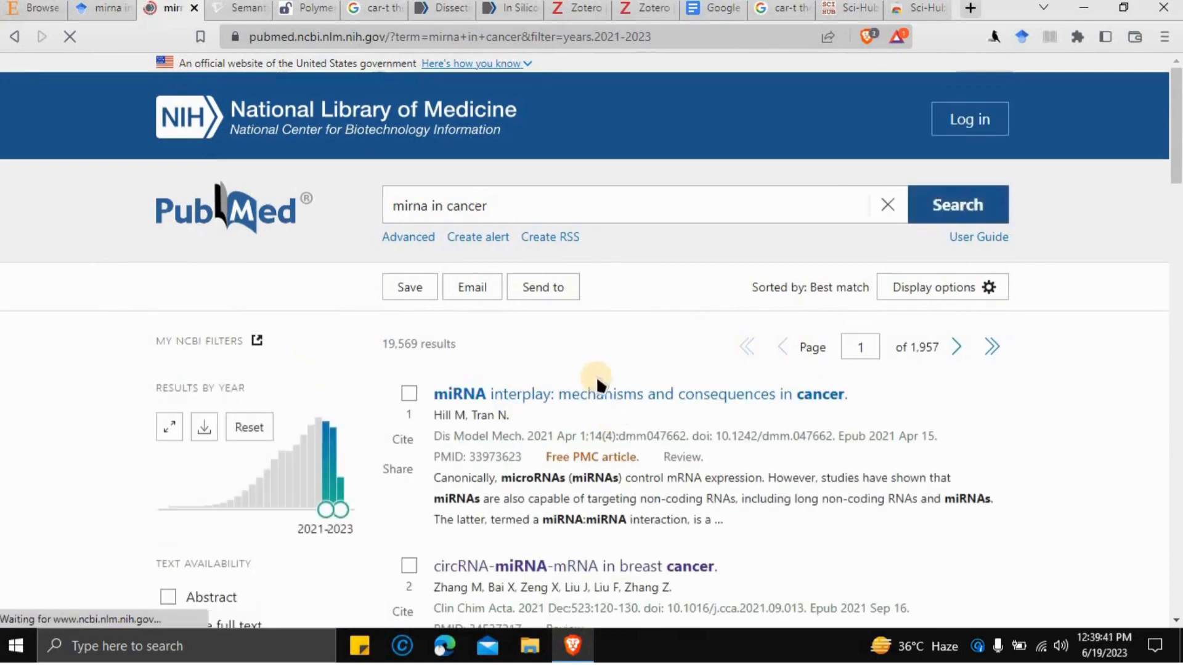
scroll(597, 376, down, 4)
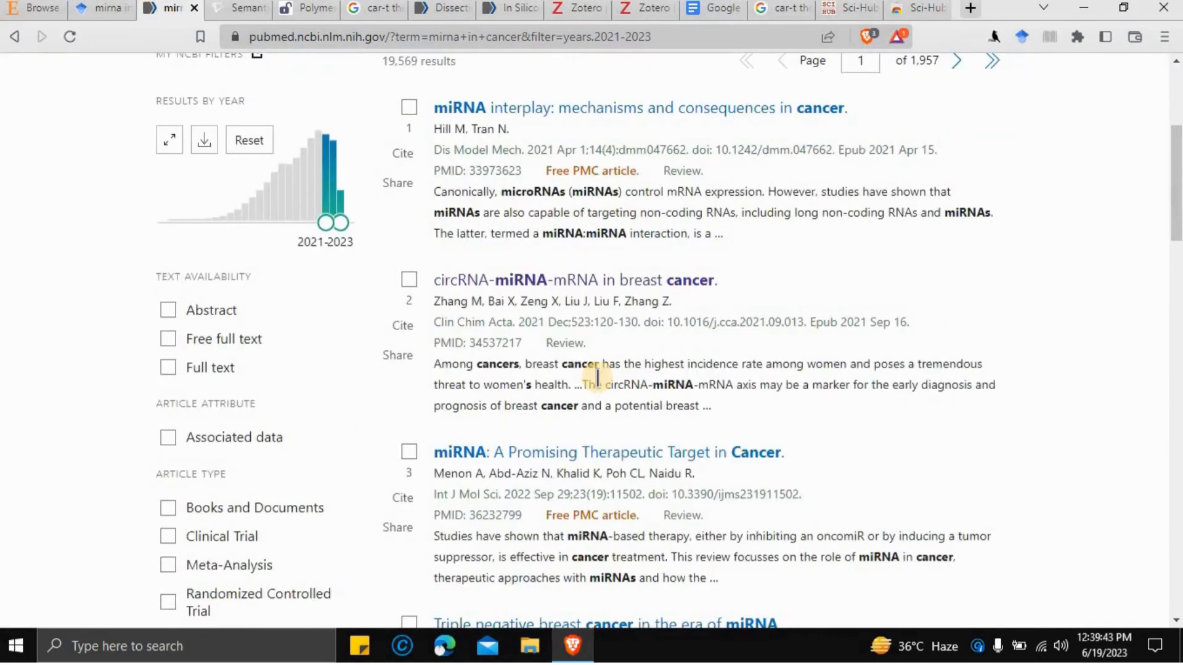
scroll(388, 123, up, 1)
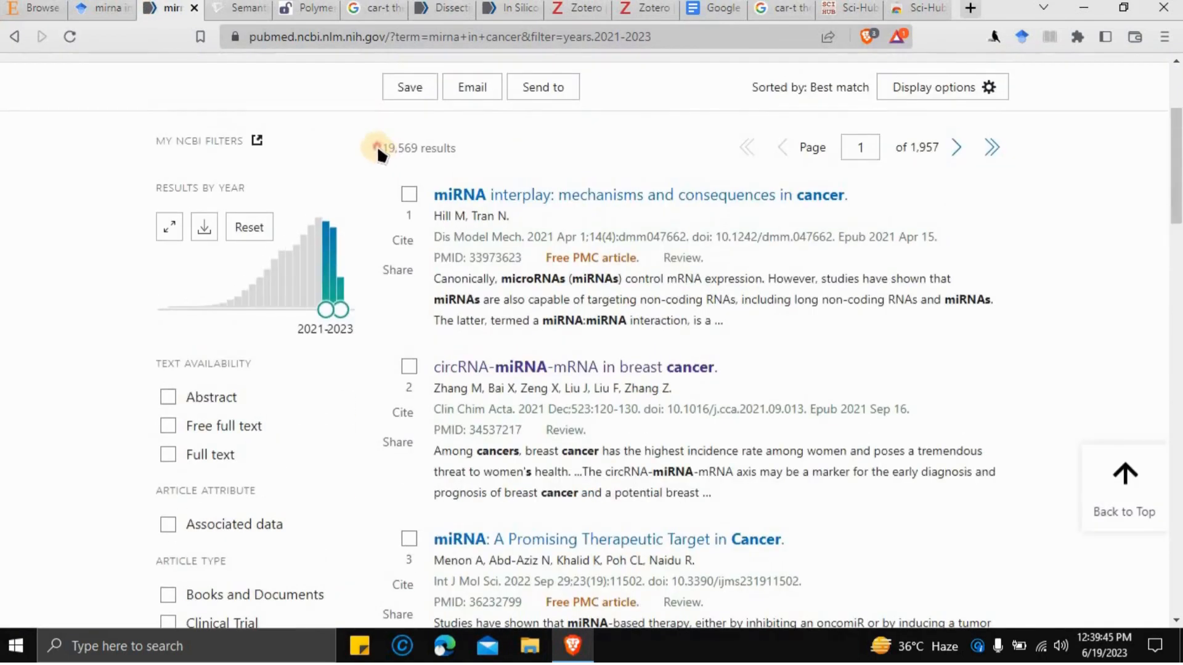
- Highlight the 19,569 results count and bring up the Display options Format list
drag(377, 151, 459, 155)
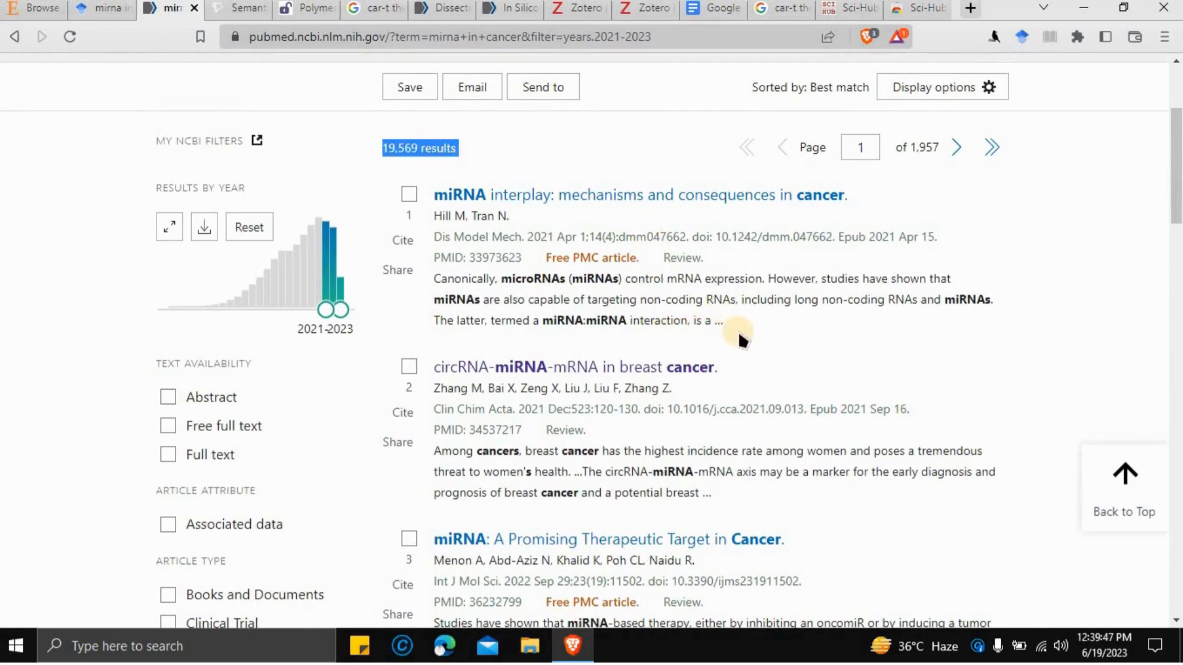
click(969, 92)
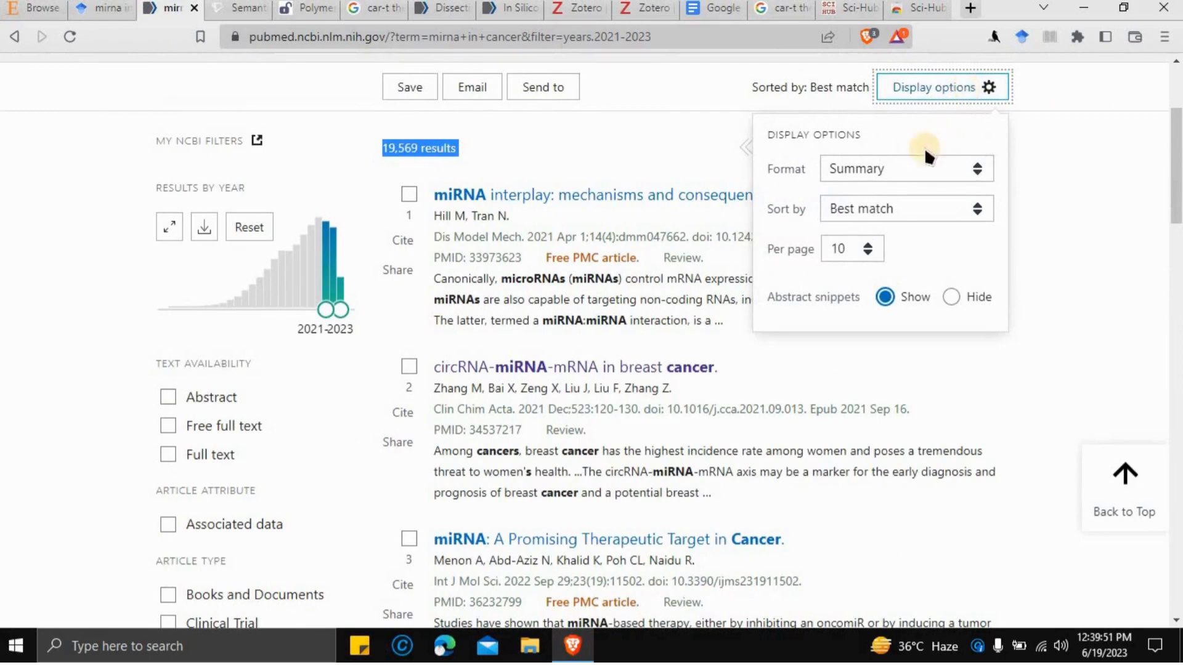
click(894, 173)
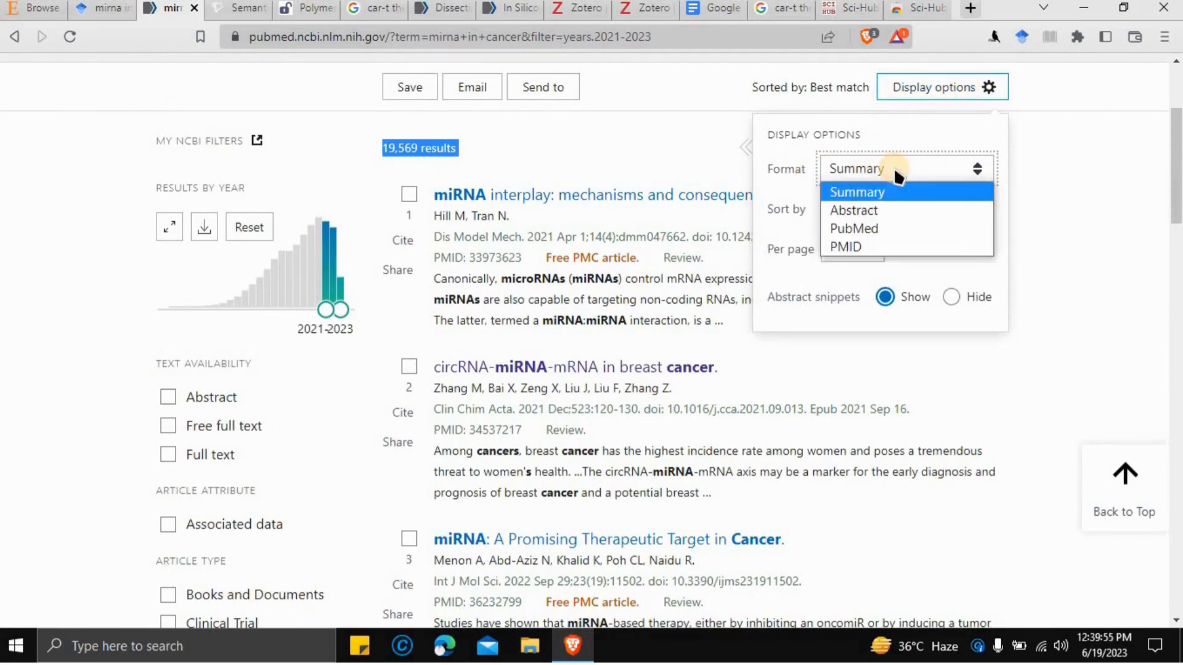
- Set the result format to Abstract and scroll through the first result's full abstract
click(895, 212)
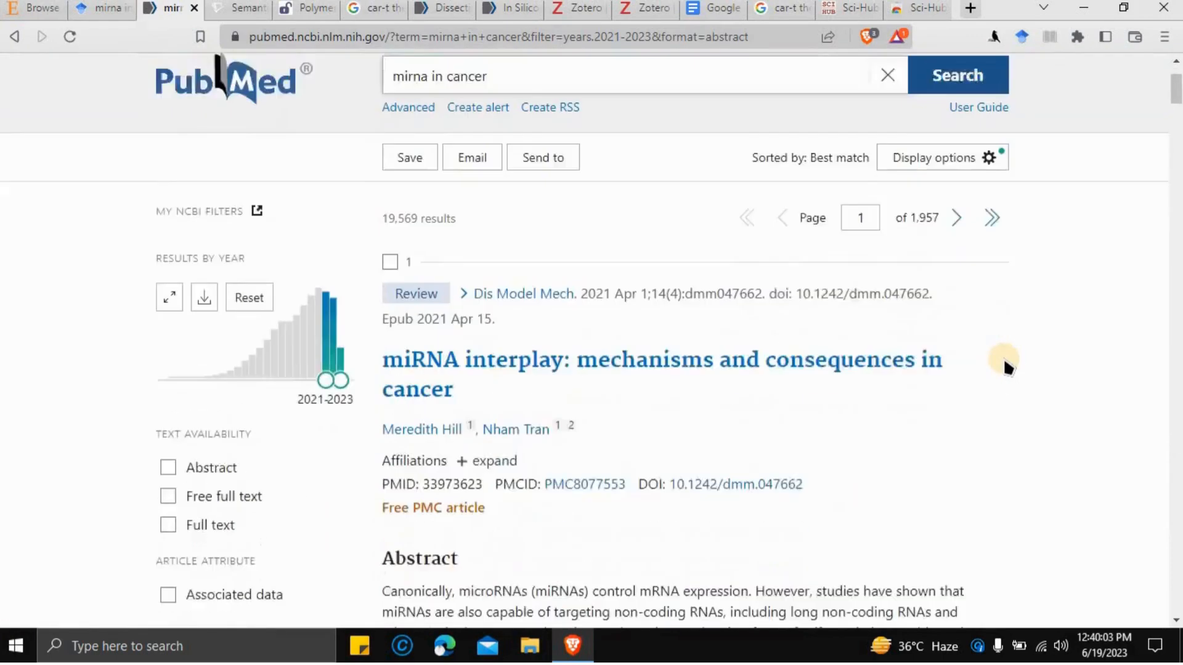
scroll(1006, 366, down, 1)
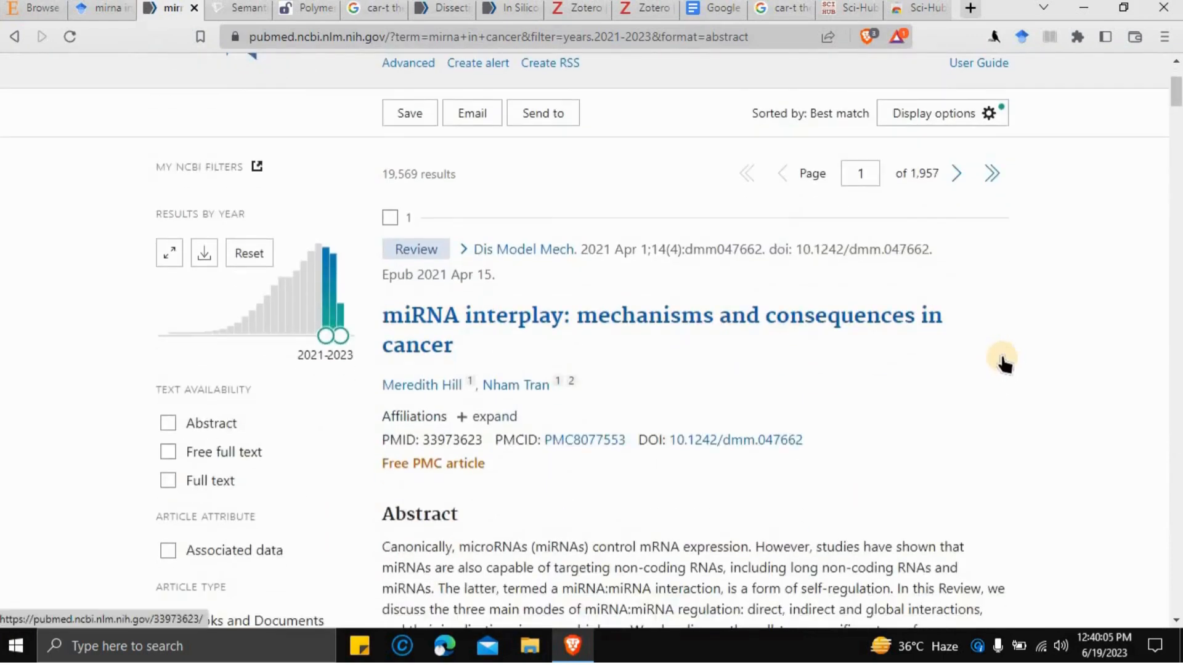
scroll(1004, 363, down, 3)
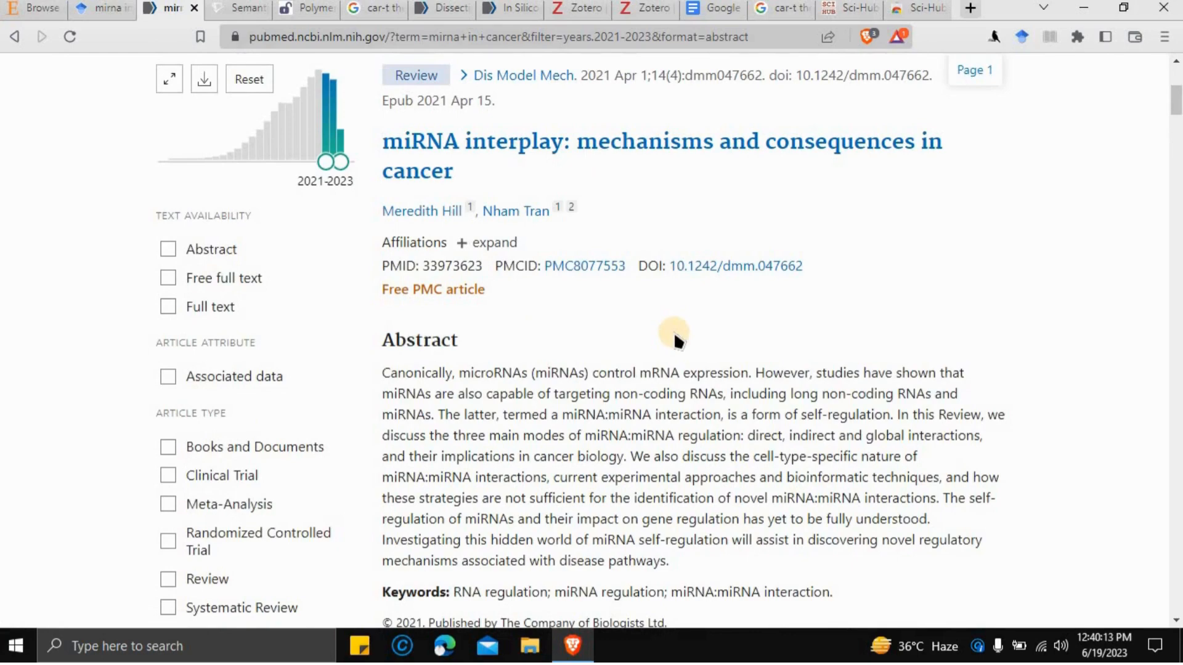
scroll(681, 329, down, 12)
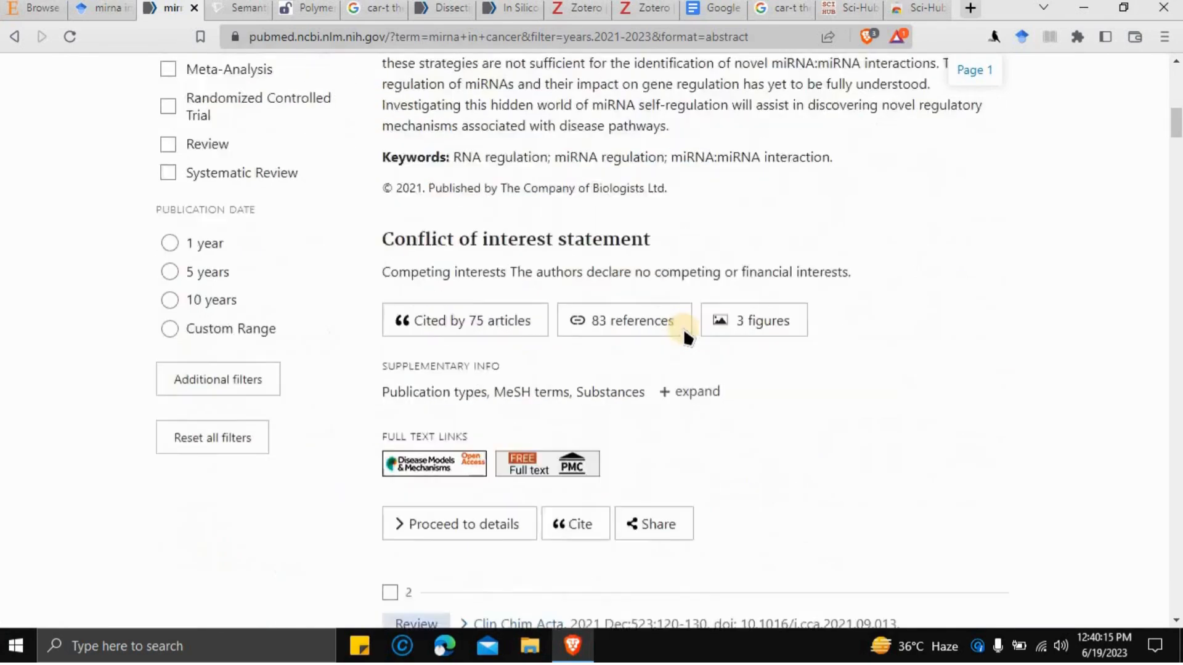
scroll(664, 439, up, 7)
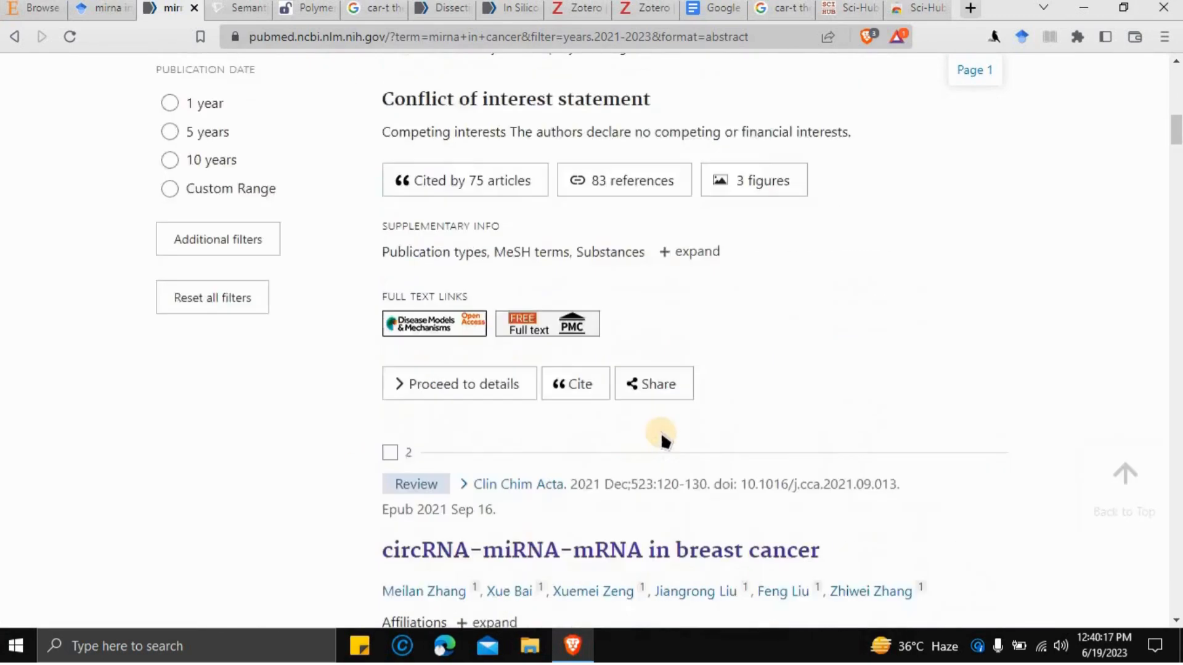
scroll(664, 438, up, 5)
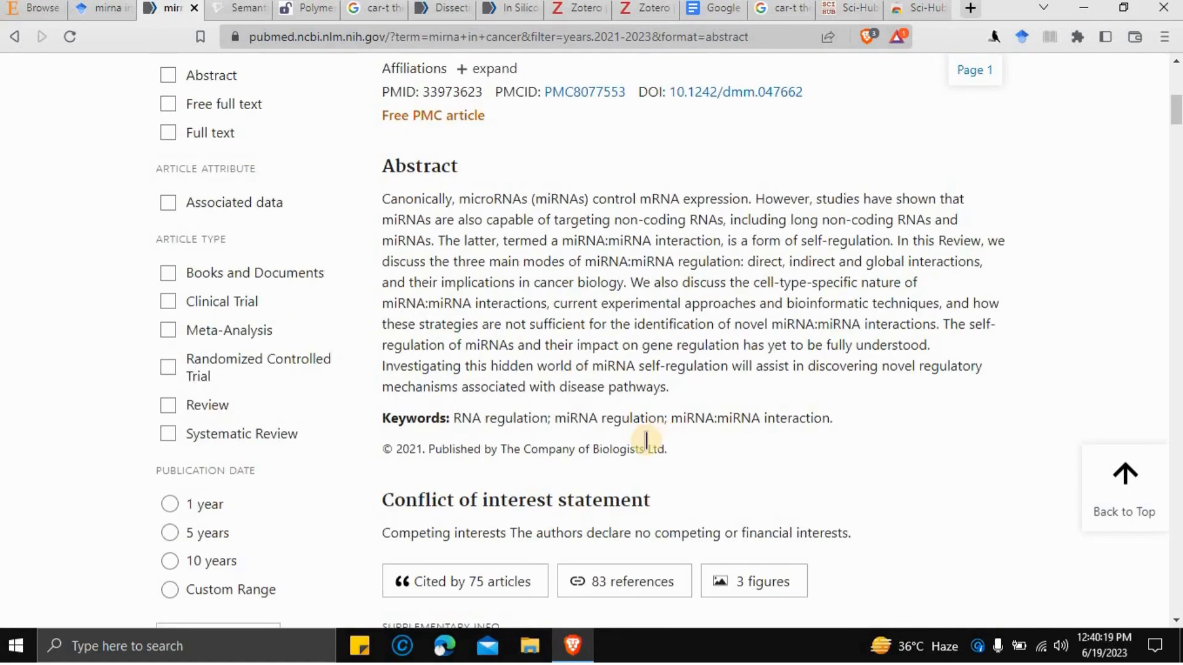
scroll(321, 334, up, 2)
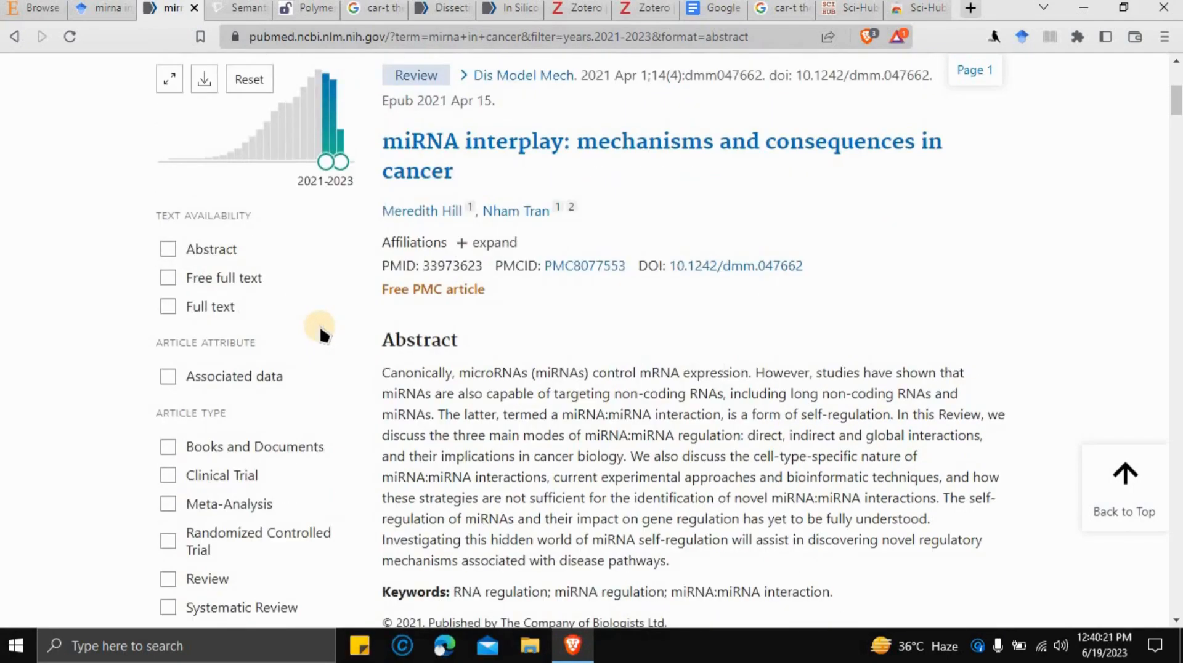
scroll(225, 282, down, 4)
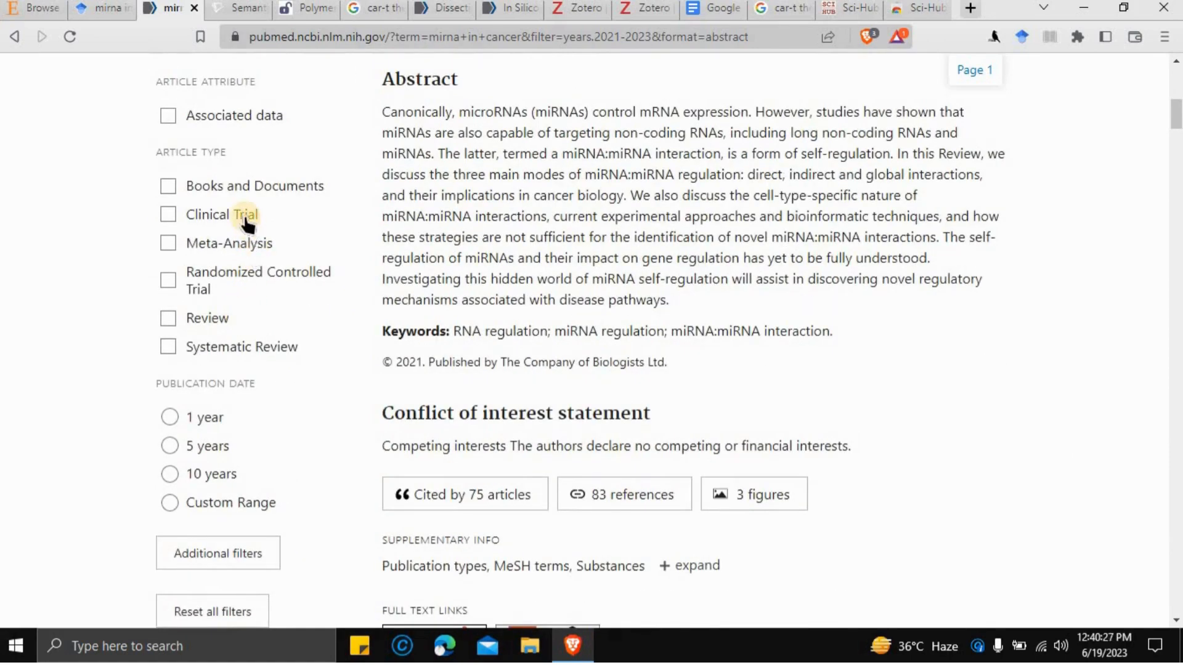
scroll(246, 228, down, 3)
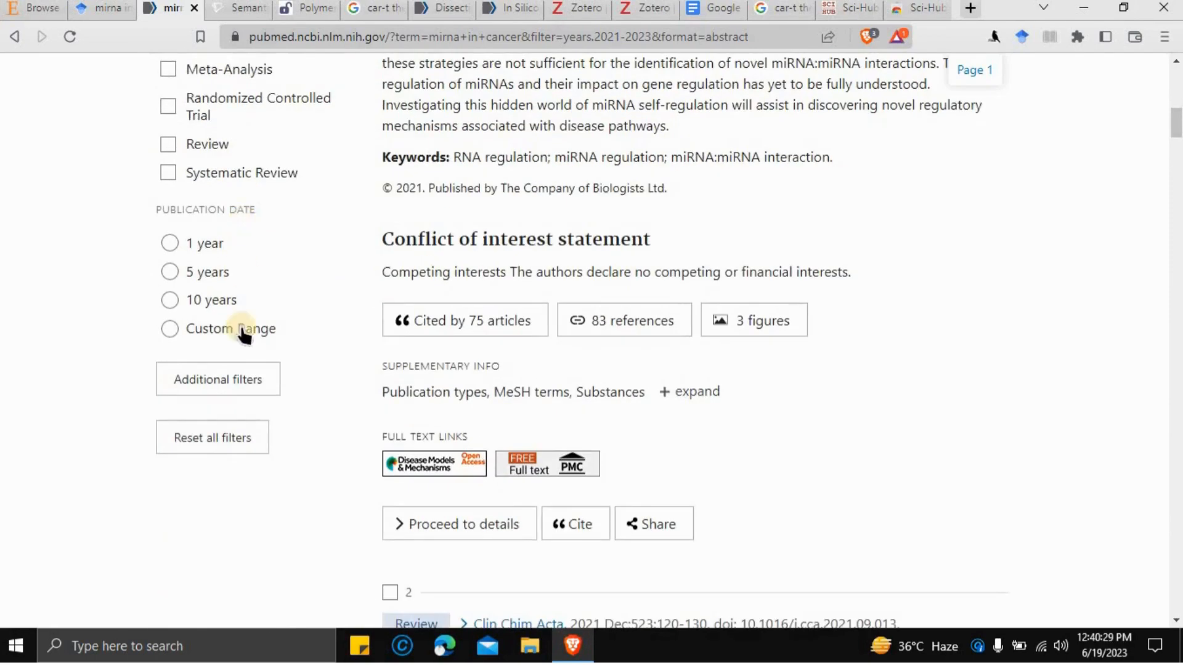
scroll(339, 208, up, 10)
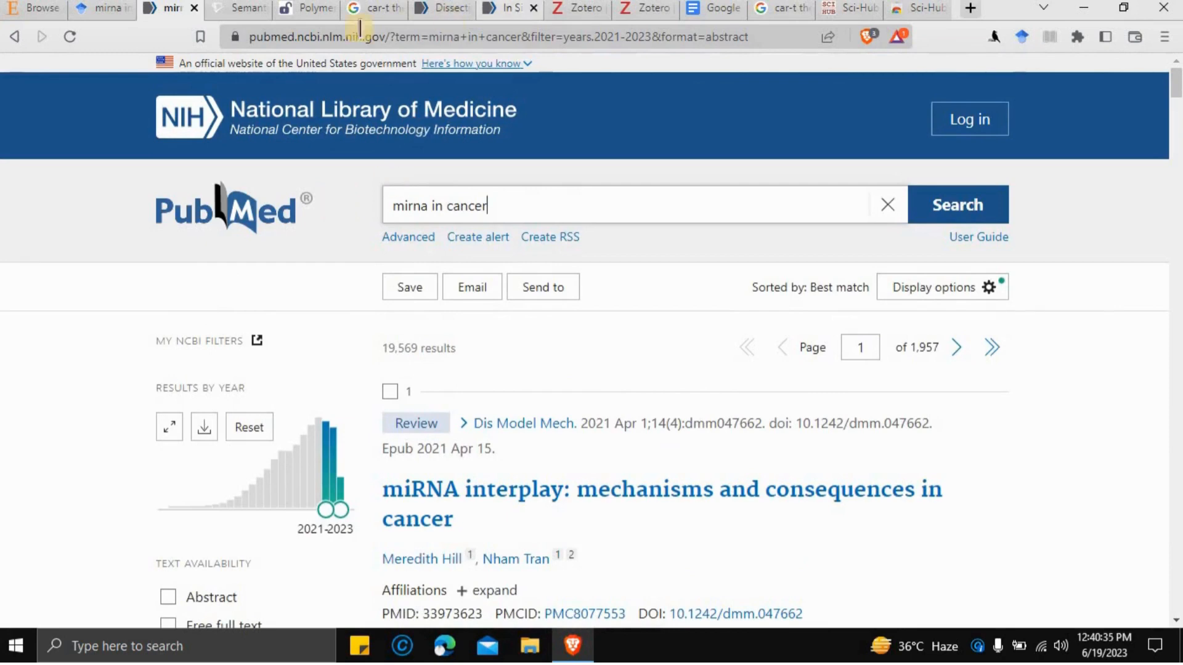
- Reload Semantic Scholar and search 'mirna in cancer', getting about 56,900 results
click(227, 15)
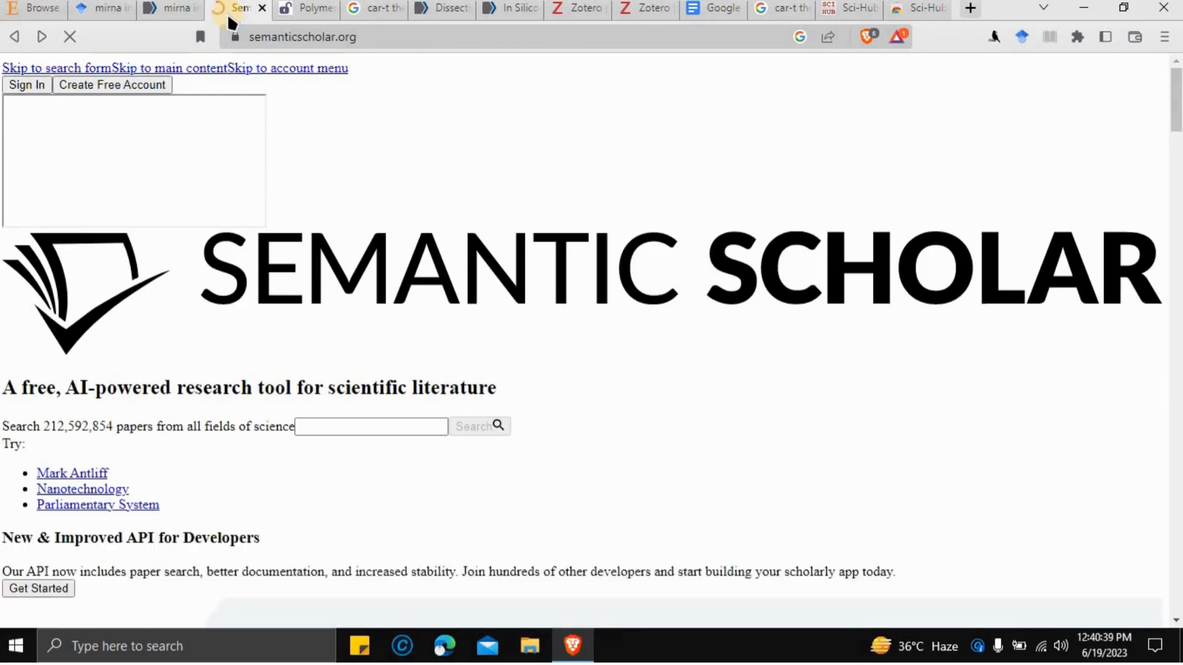
click(70, 37)
click(72, 37)
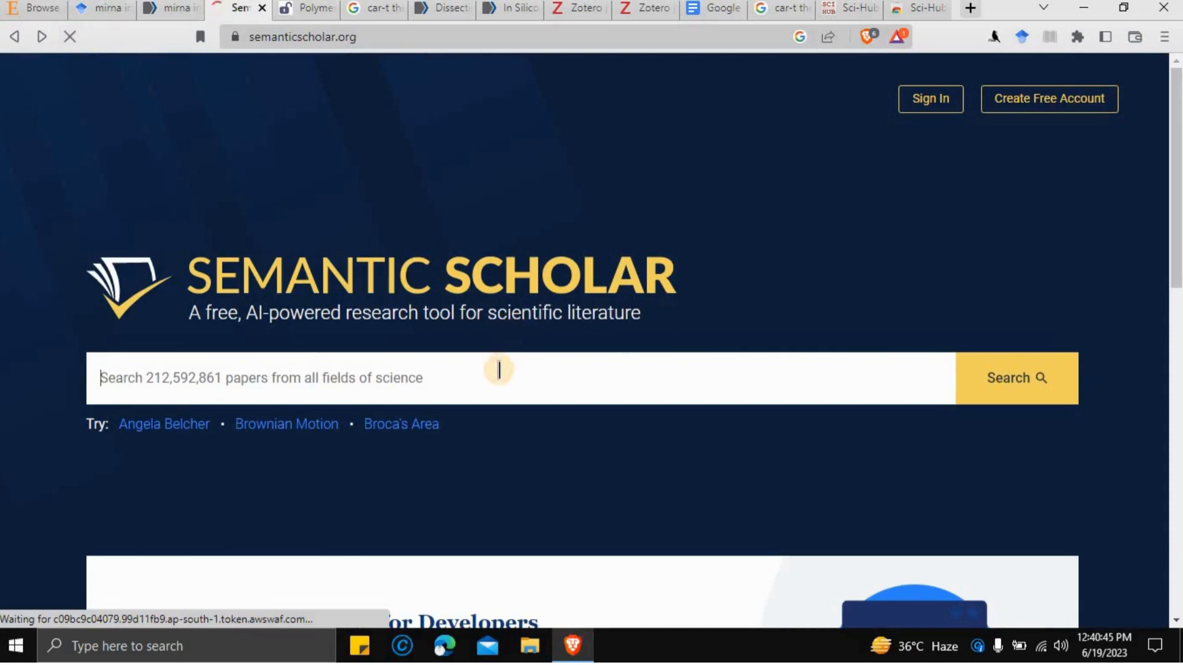
click(499, 369)
text(mir)
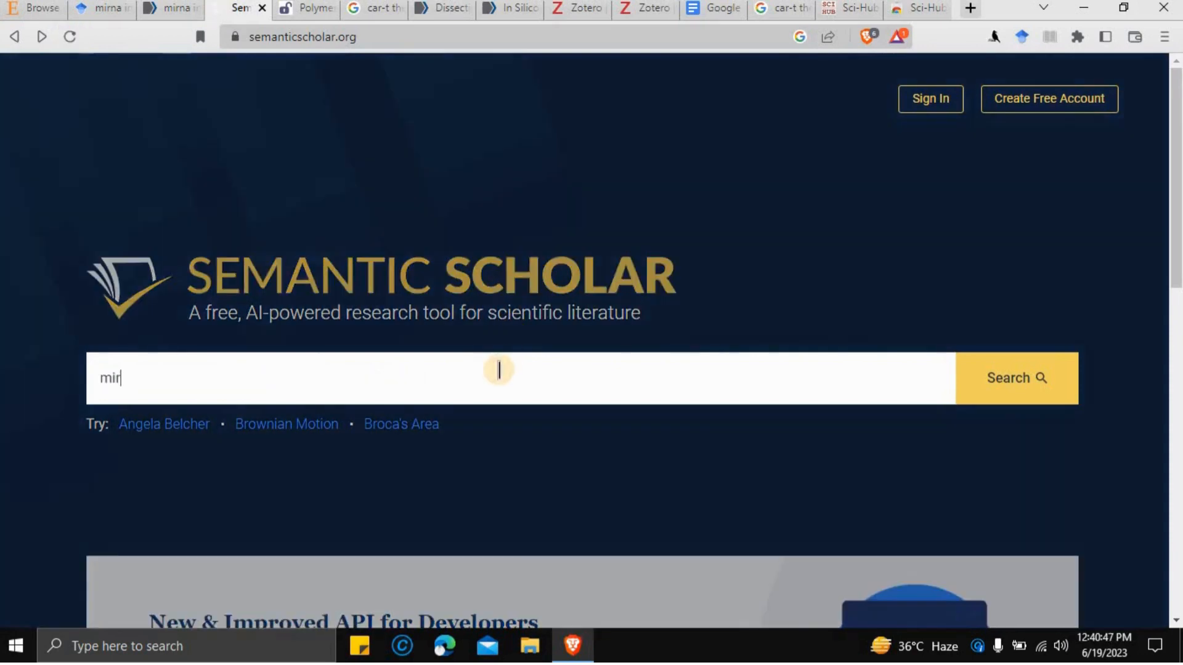
text(na in cancer)
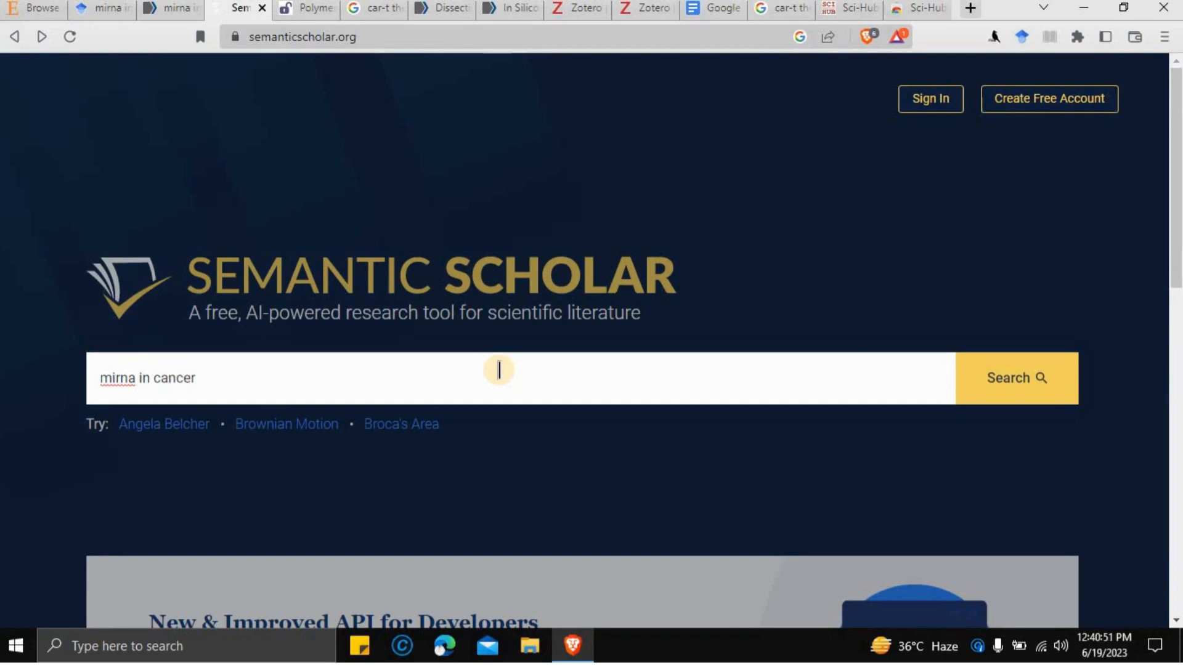
click(1006, 380)
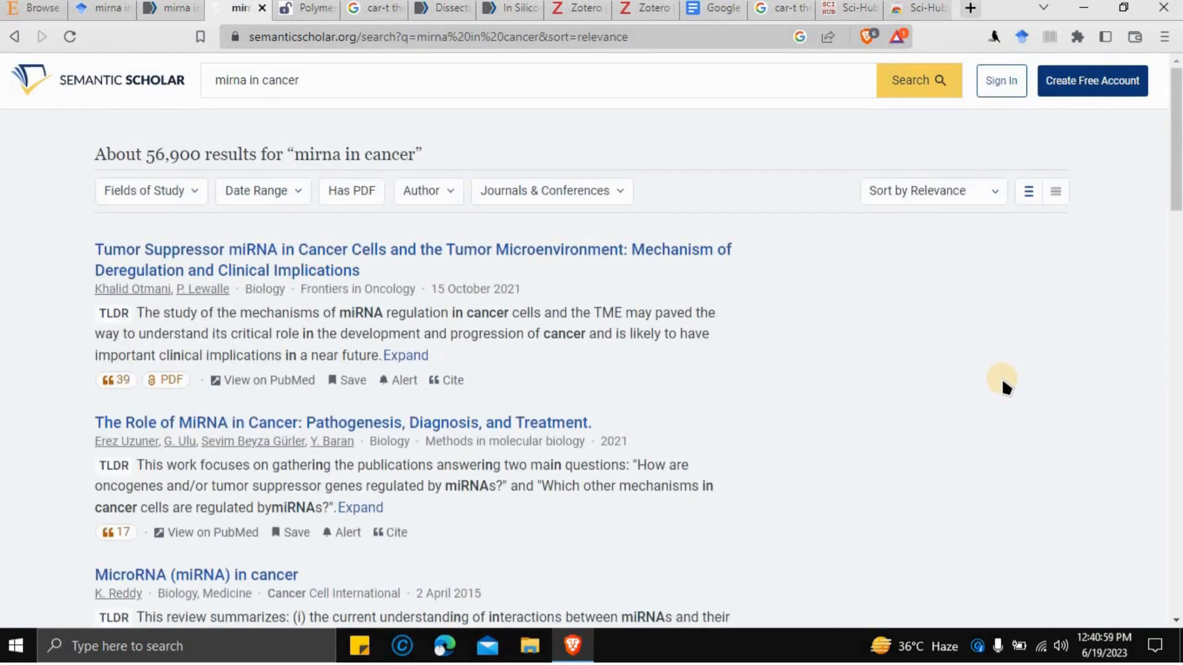
- Close the Fields of Study filter and scroll through results with TLDRs and citation counts
click(187, 196)
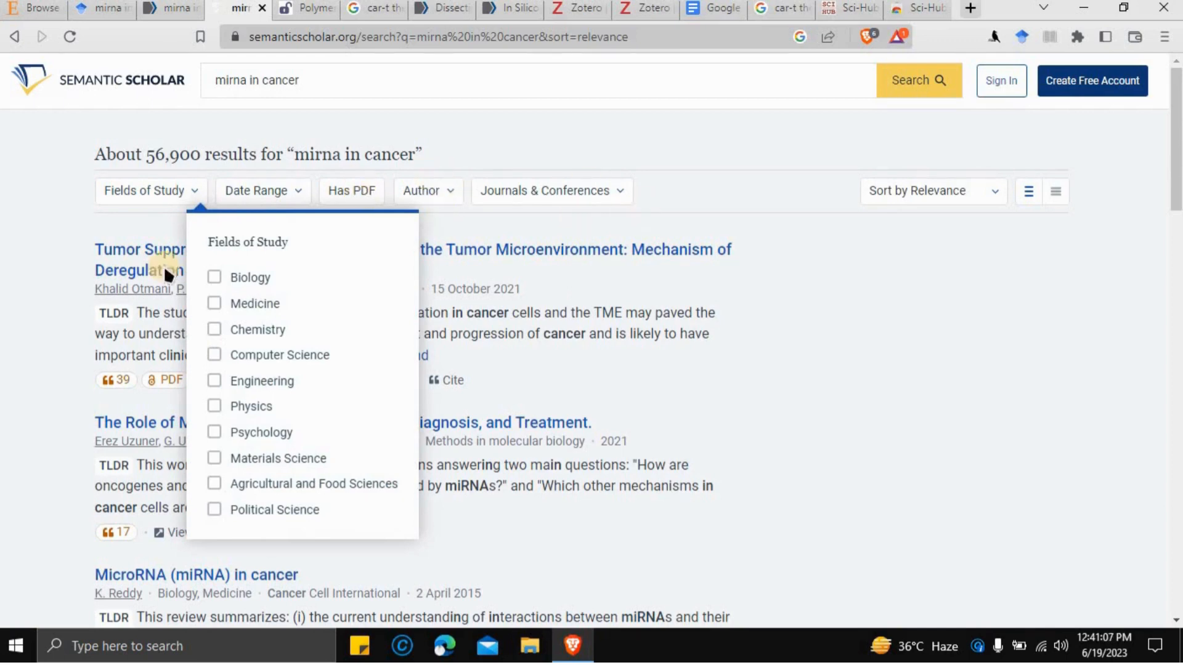
click(58, 202)
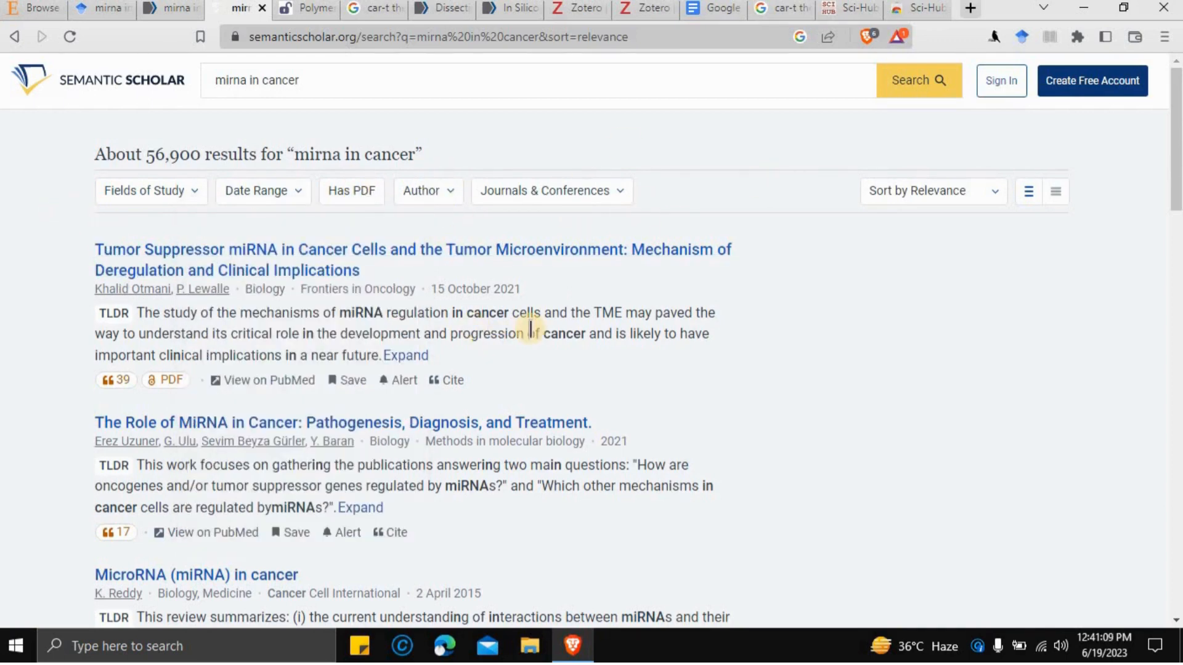
scroll(530, 328, down, 10)
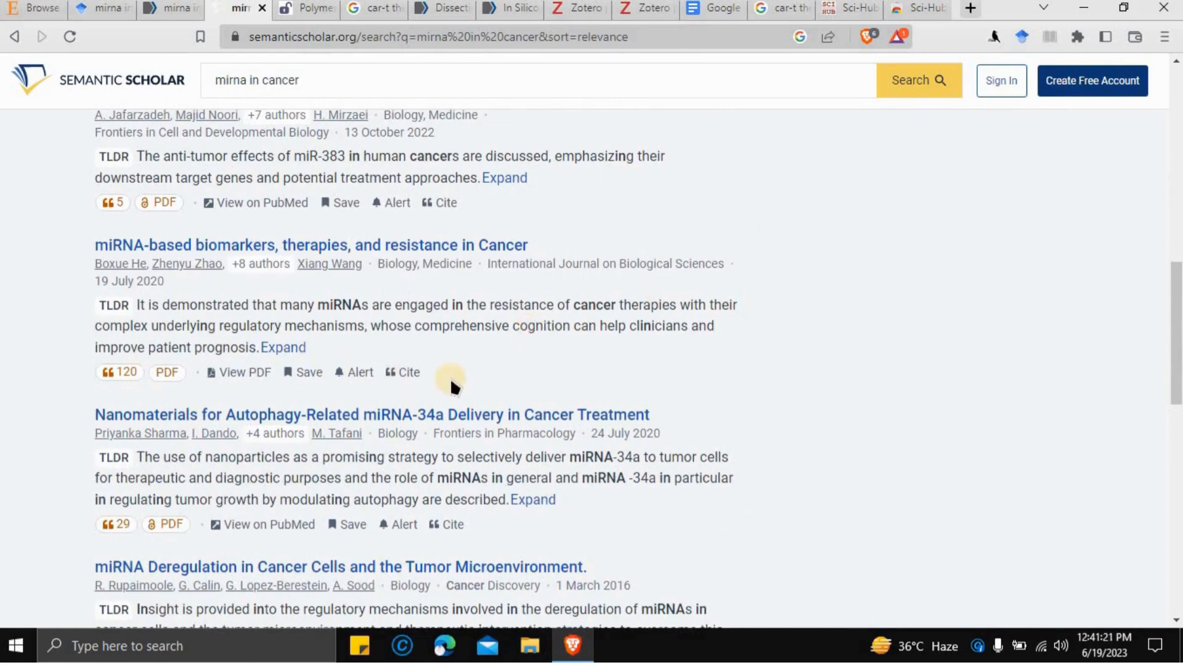
scroll(451, 382, up, 4)
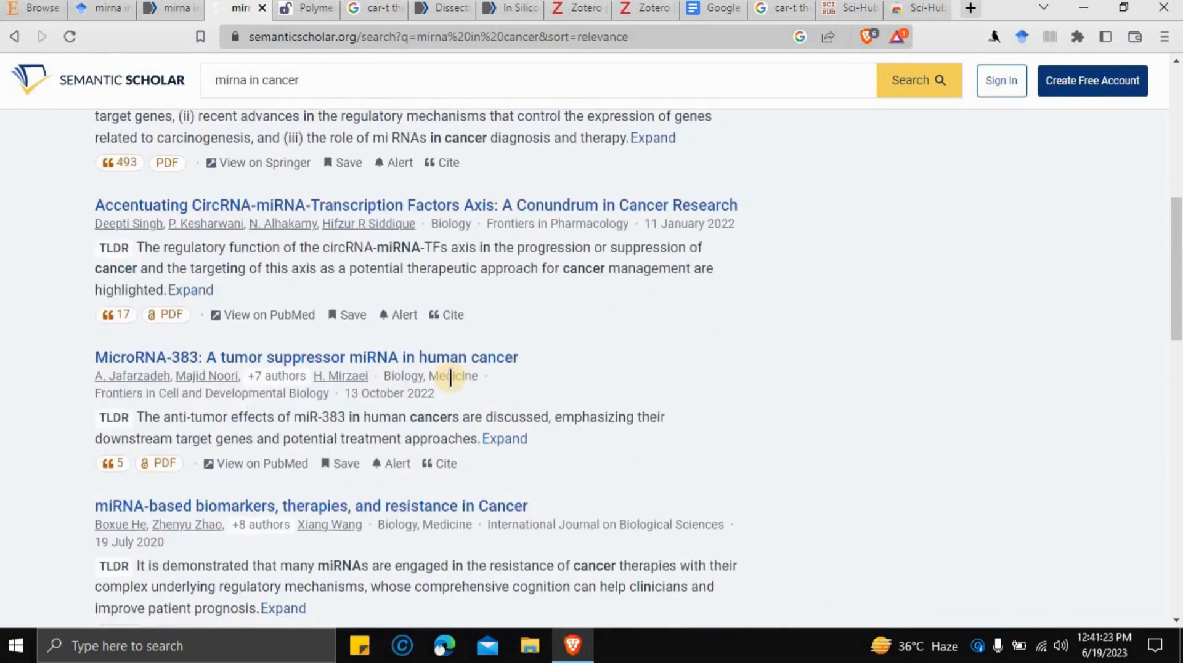
- Move from the MDPI Polymers article to the In Silico monkeypox drug-repurposing article in PMC
click(305, 17)
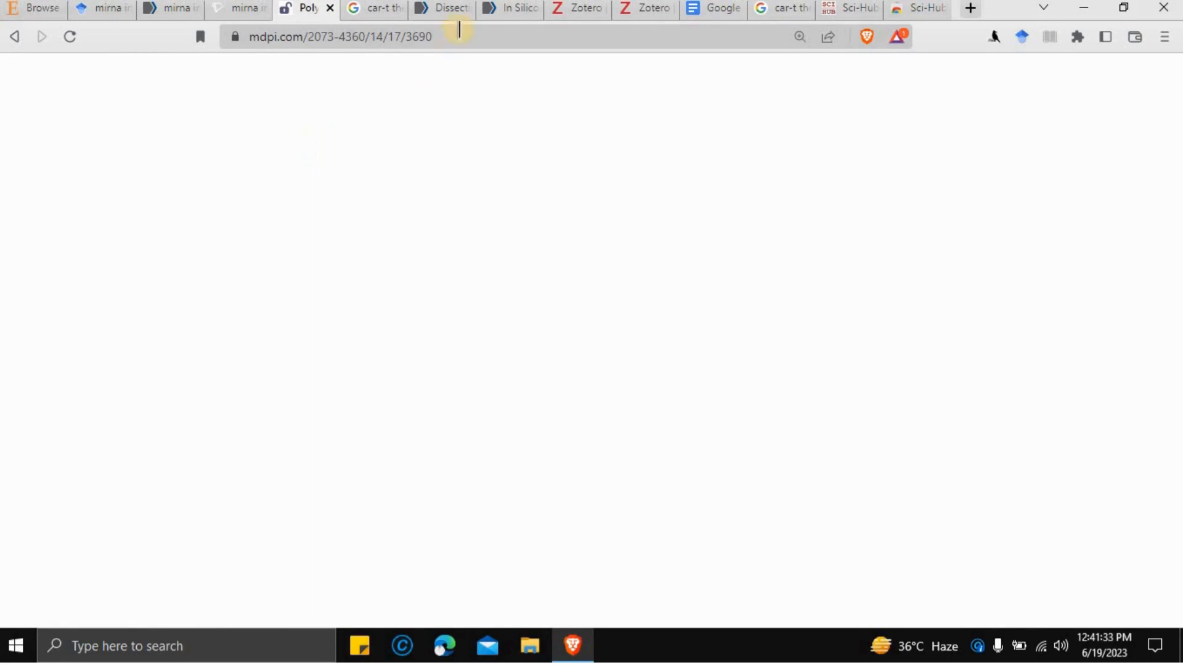
click(502, 10)
scroll(550, 262, down, 4)
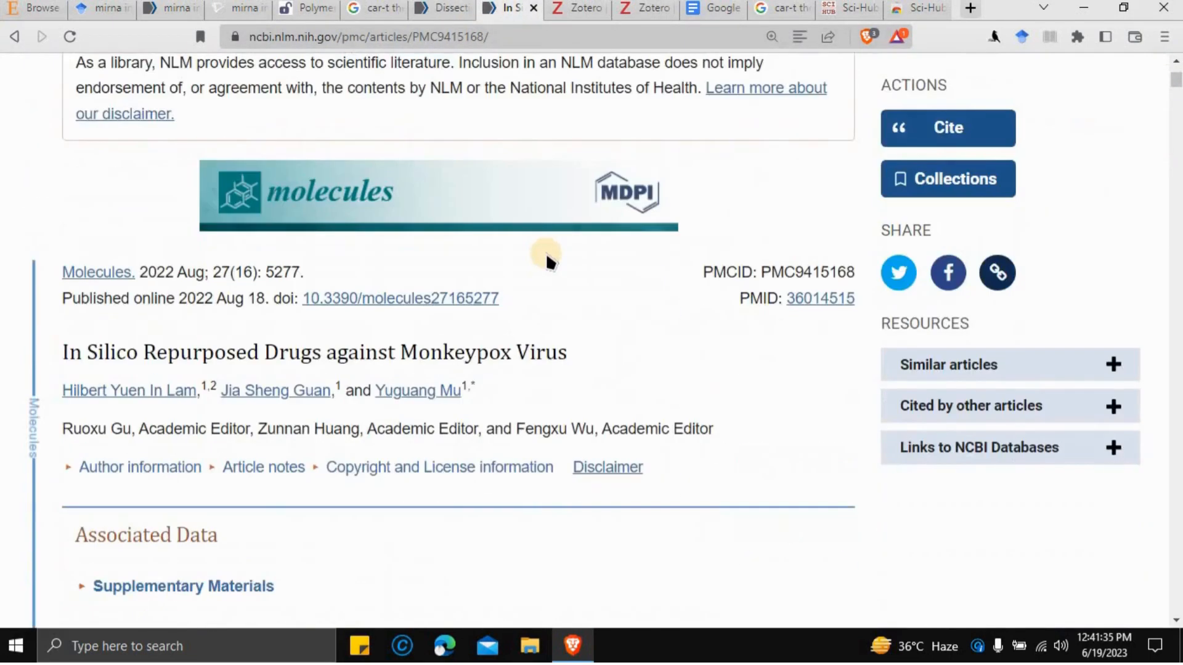
scroll(546, 256, up, 3)
scroll(546, 251, down, 5)
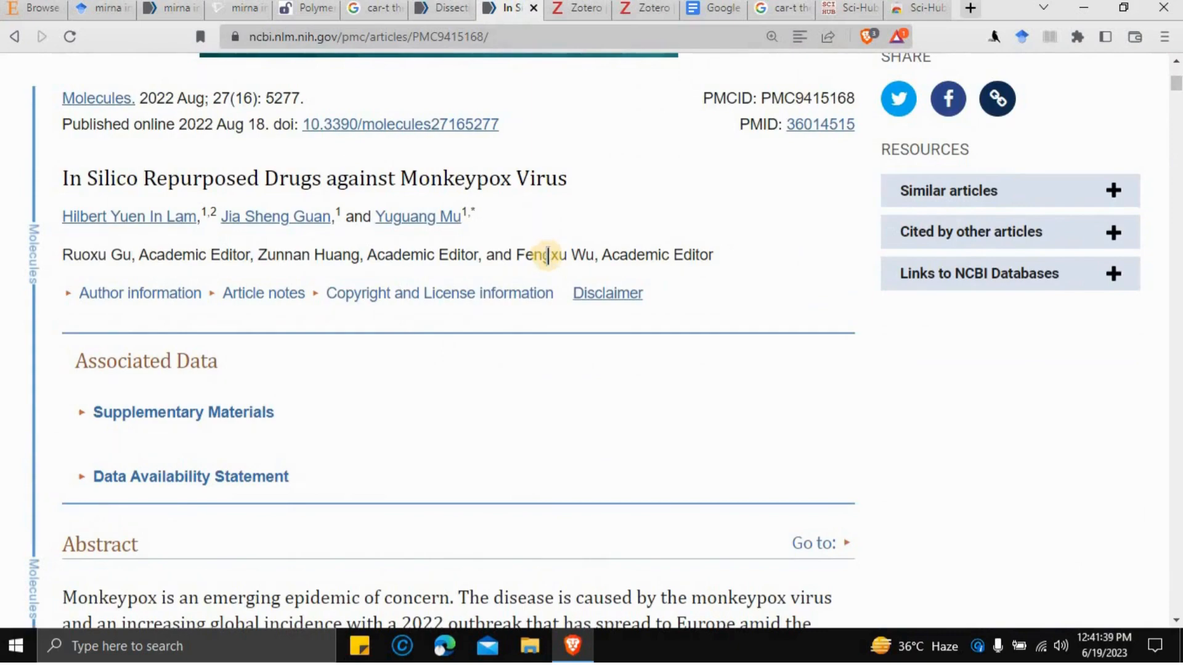
- Skim down through the in silico monkeypox drug-repurposing article to its later sections
scroll(547, 257, down, 5)
scroll(550, 265, up, 7)
scroll(552, 267, up, 4)
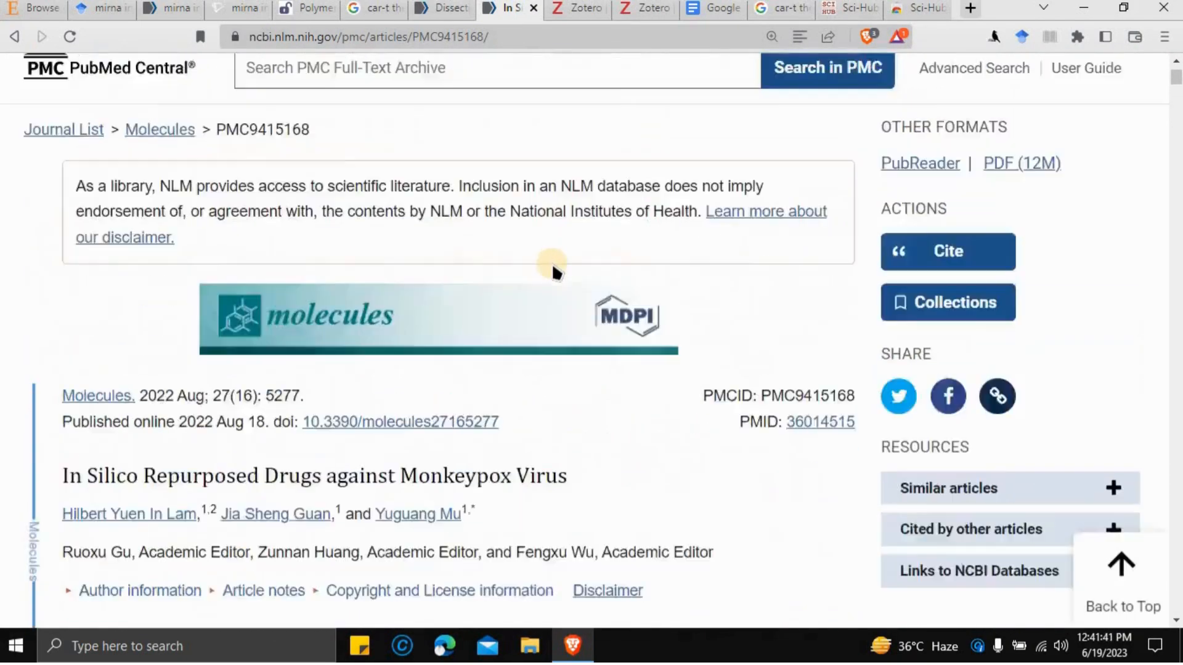
scroll(553, 267, down, 5)
scroll(558, 275, down, 5)
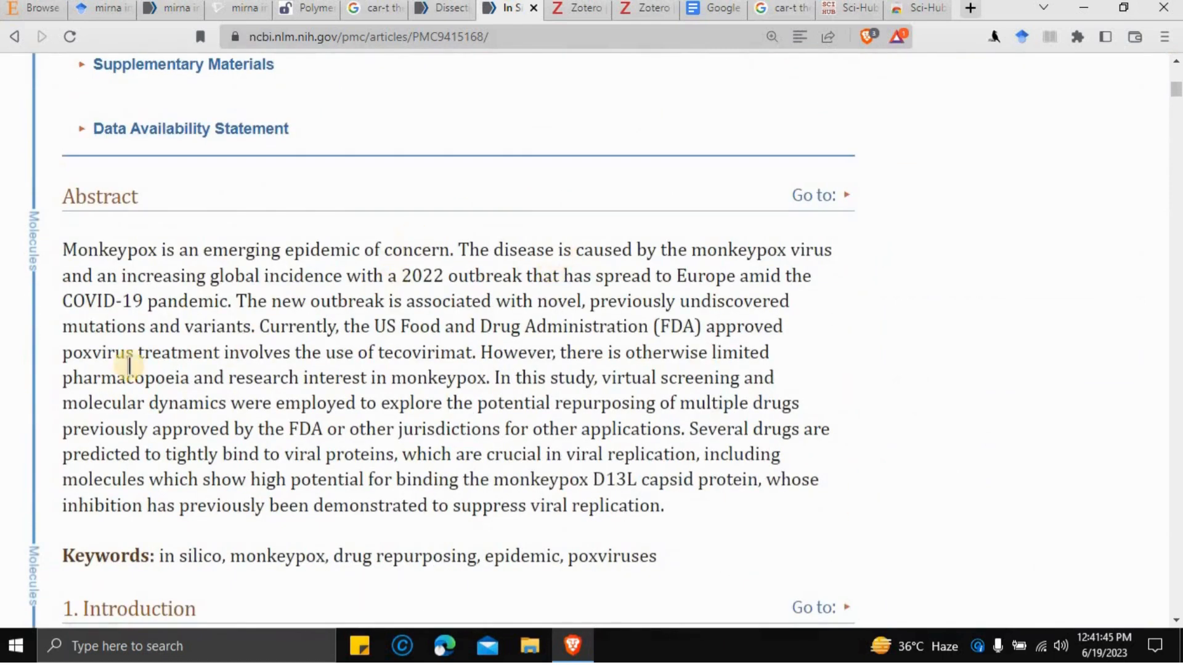
scroll(206, 334, down, 1)
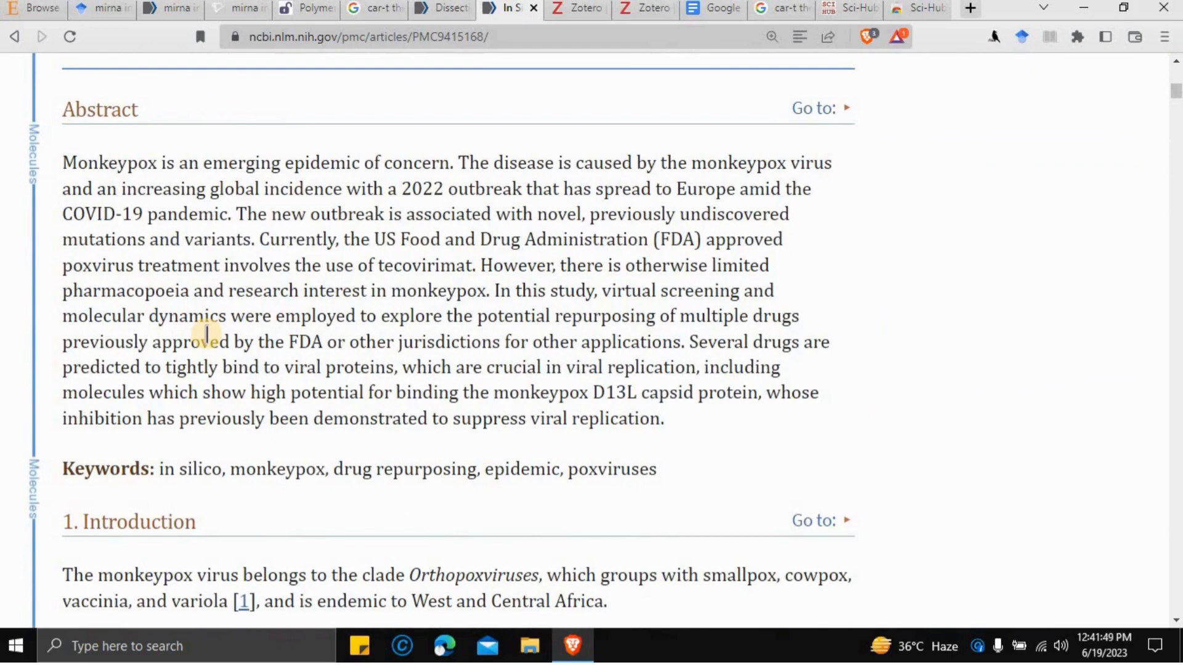
scroll(207, 335, down, 2)
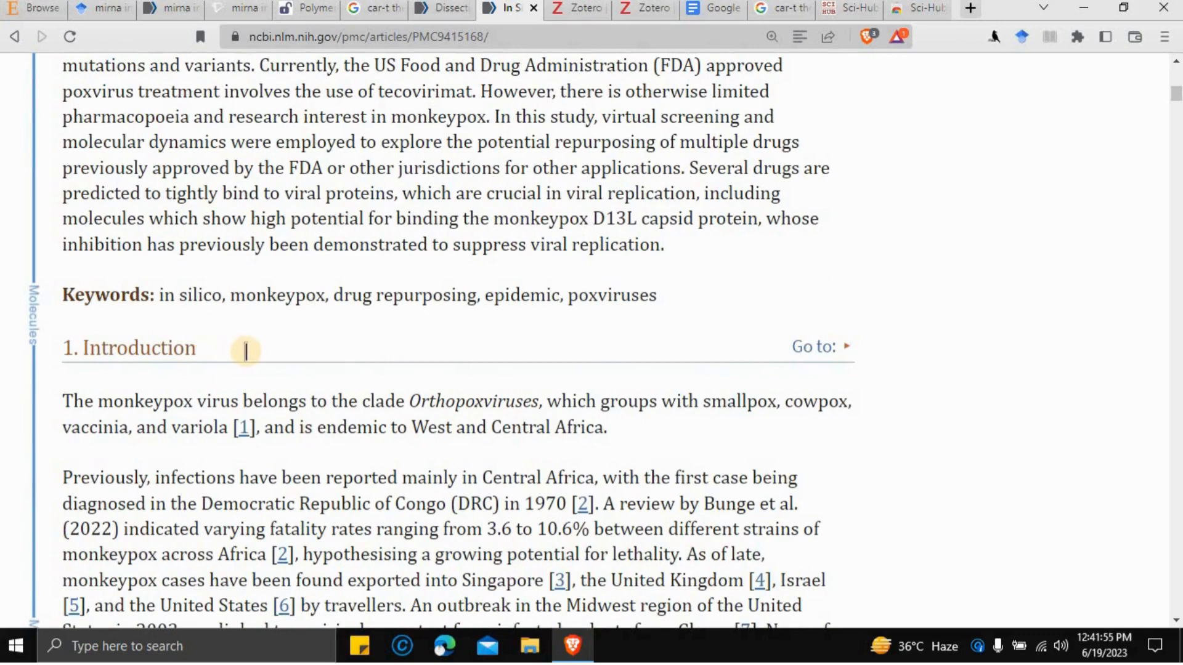
scroll(245, 352, down, 4)
scroll(246, 351, down, 1)
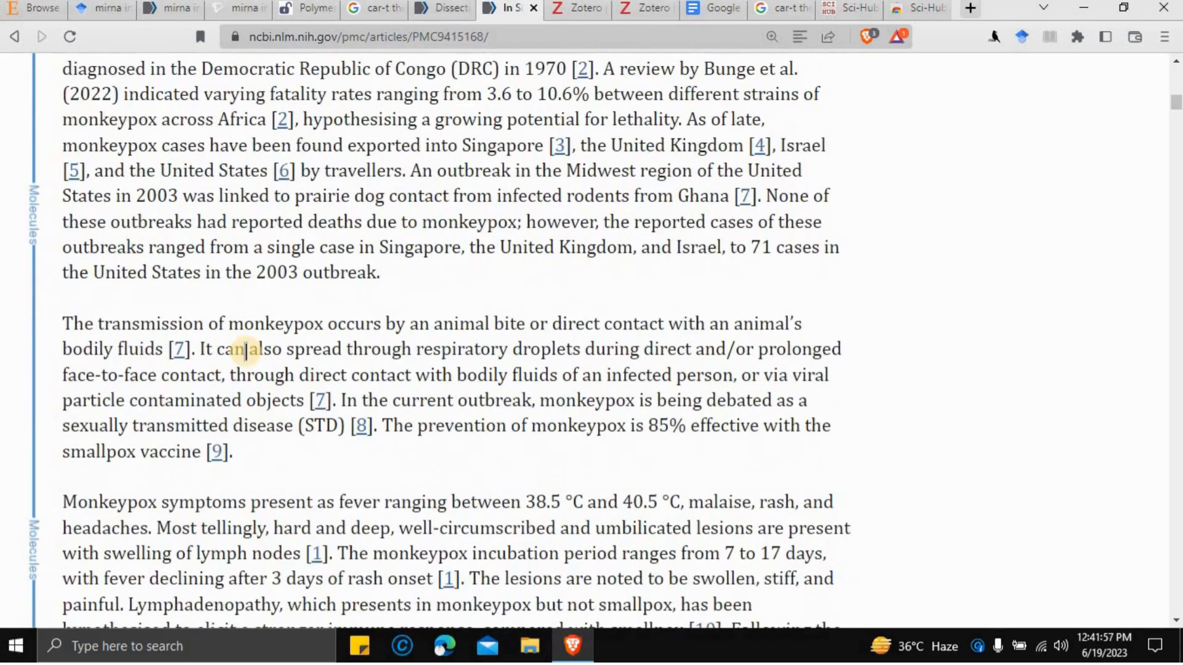
scroll(245, 351, down, 6)
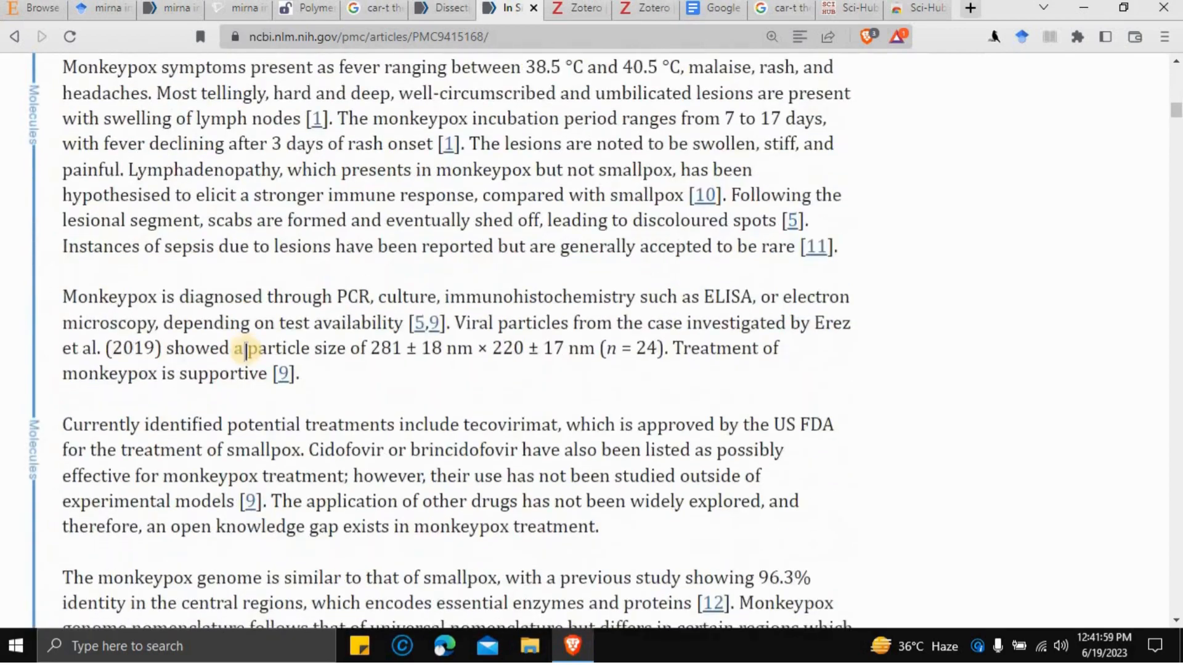
scroll(245, 351, down, 2)
scroll(246, 351, down, 6)
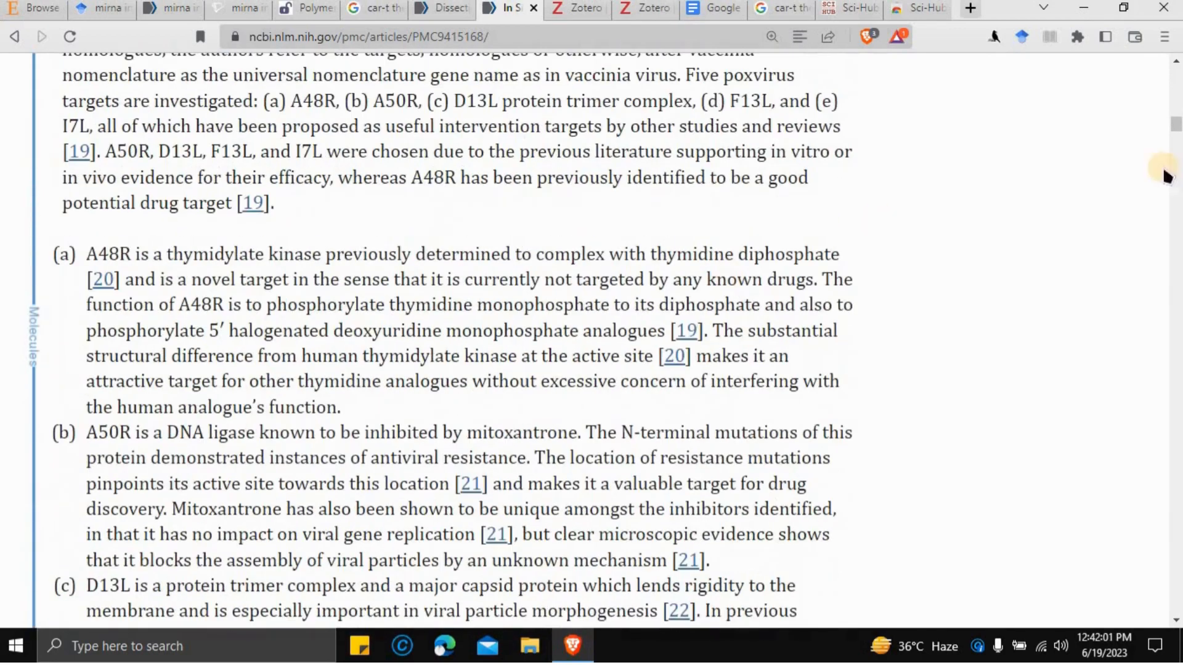
drag(1177, 121, 1179, 364)
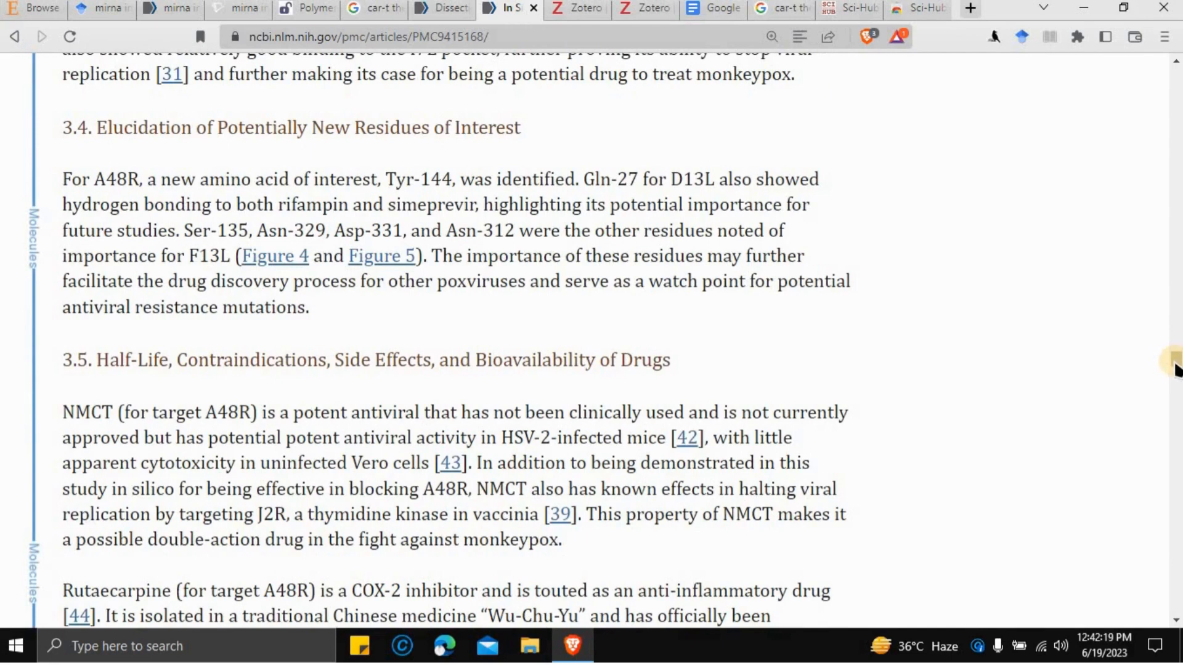
drag(1175, 368, 1175, 414)
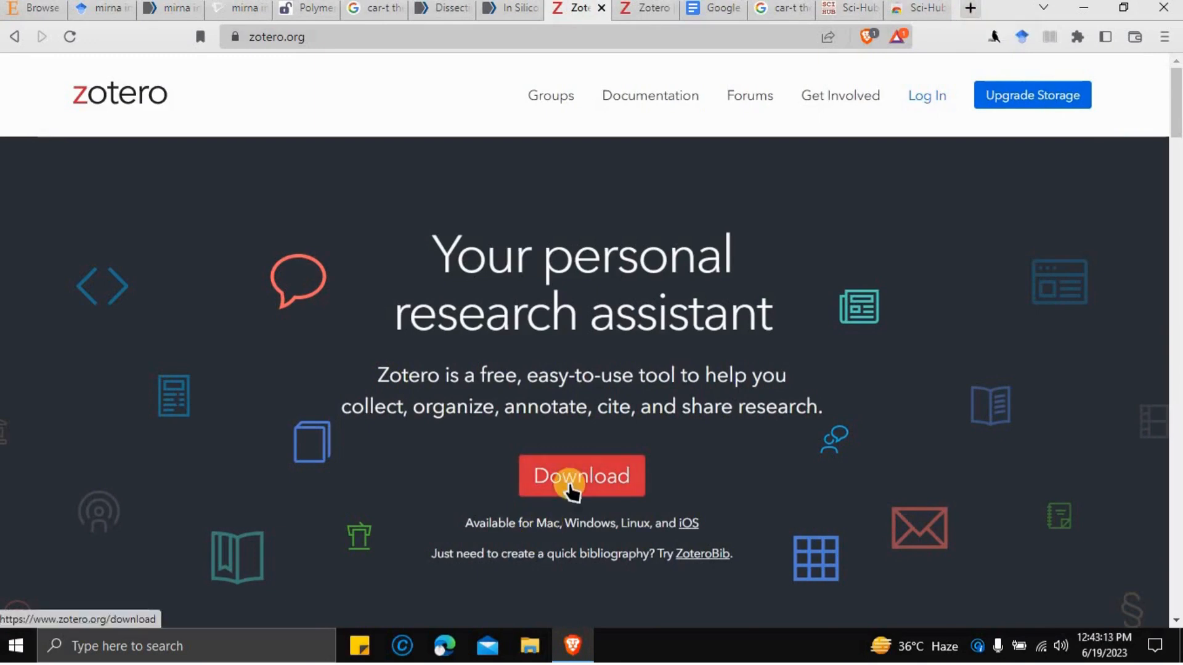
- Open the zotero.org login page and reload it so it displays properly
click(924, 110)
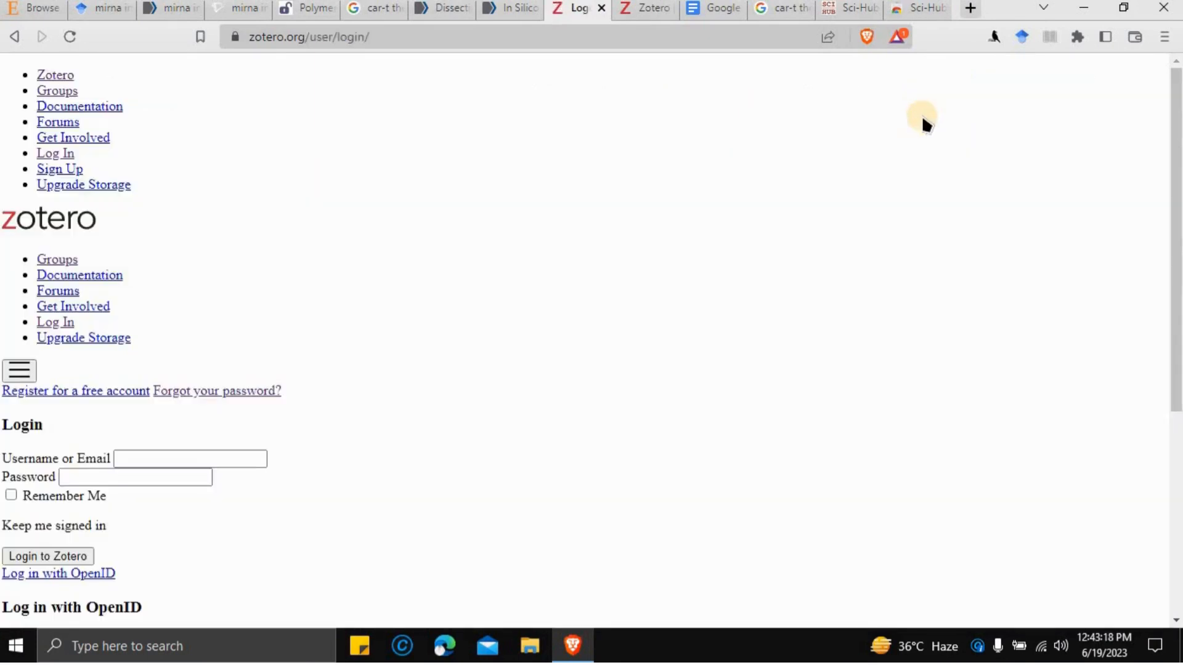
click(70, 37)
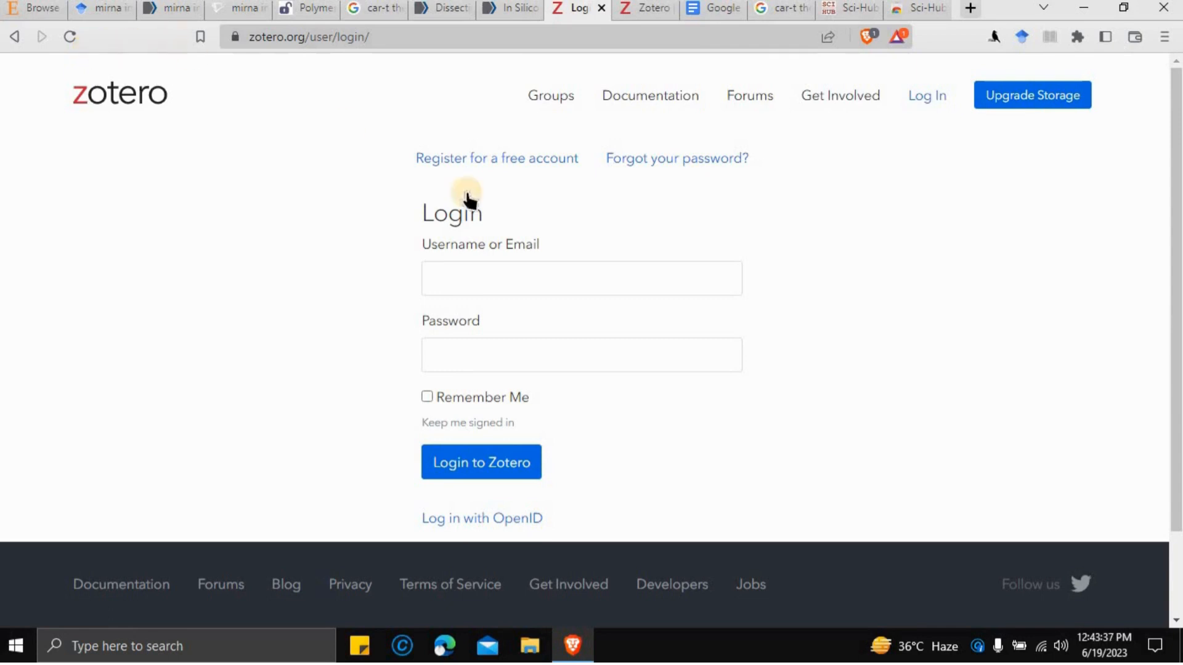
- Sign in to Zotero using the saved account e-mail and the account password
click(527, 265)
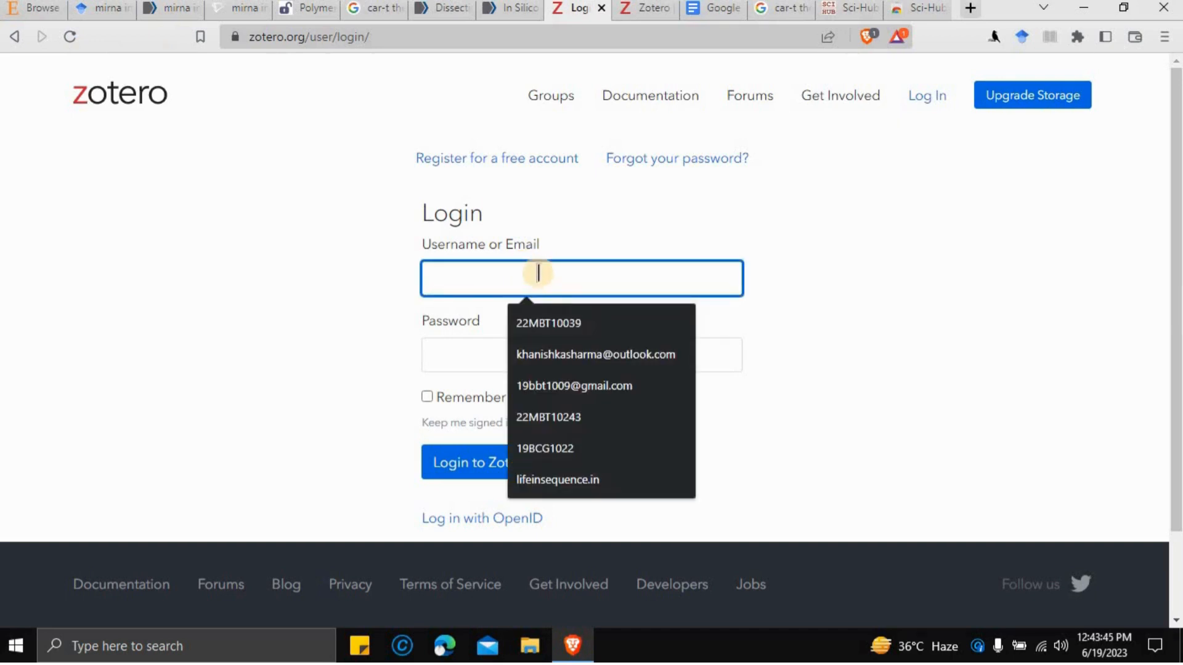
click(618, 352)
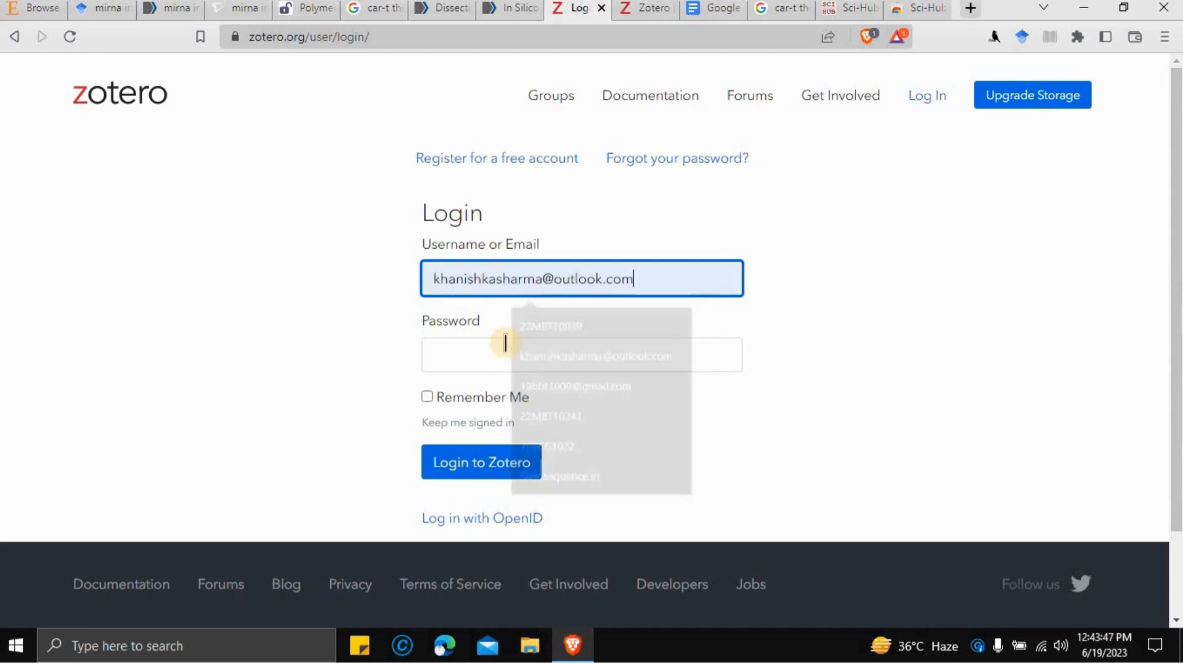
click(506, 343)
text(•••)
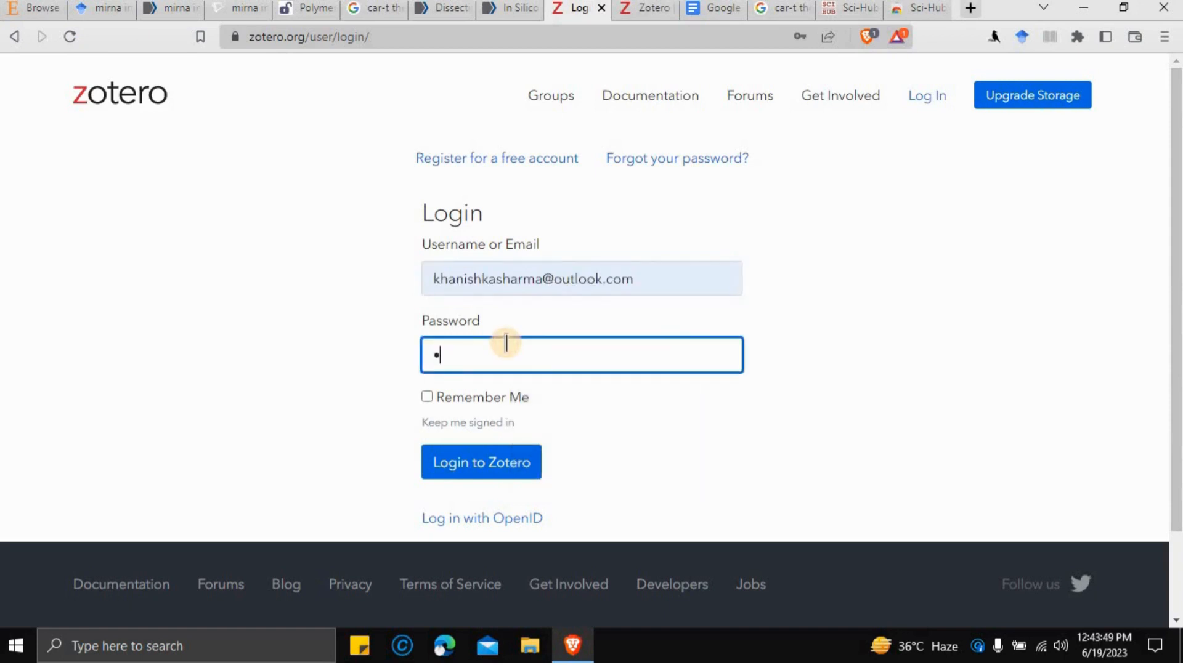
text(•••••••••••)
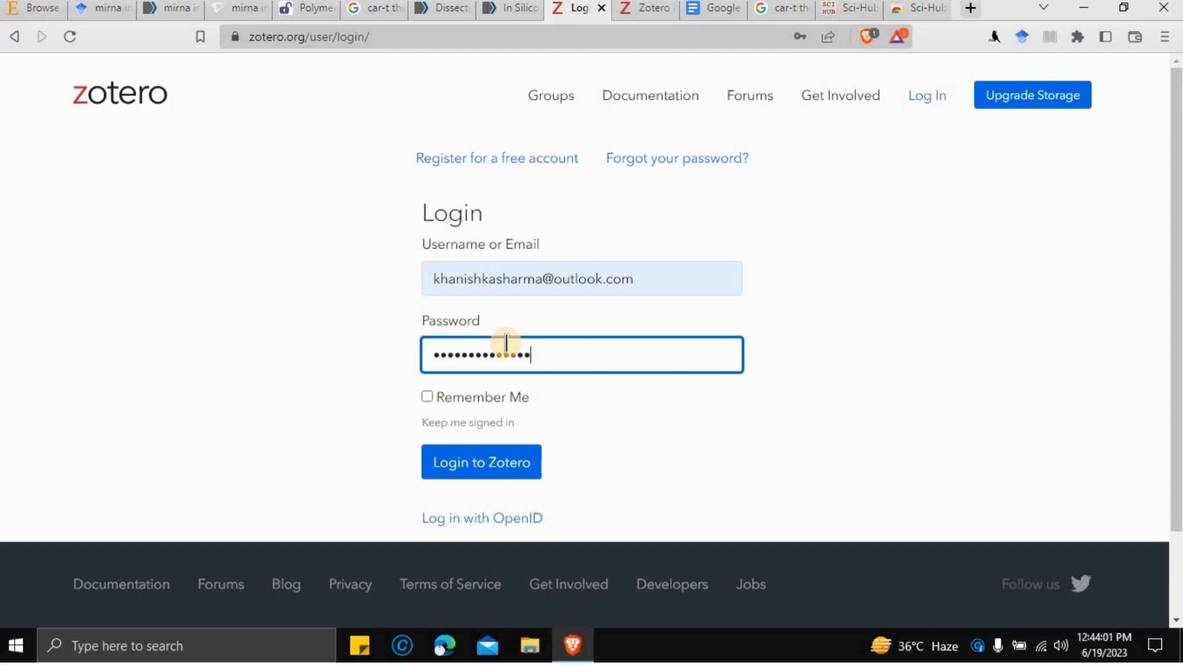
text(•)
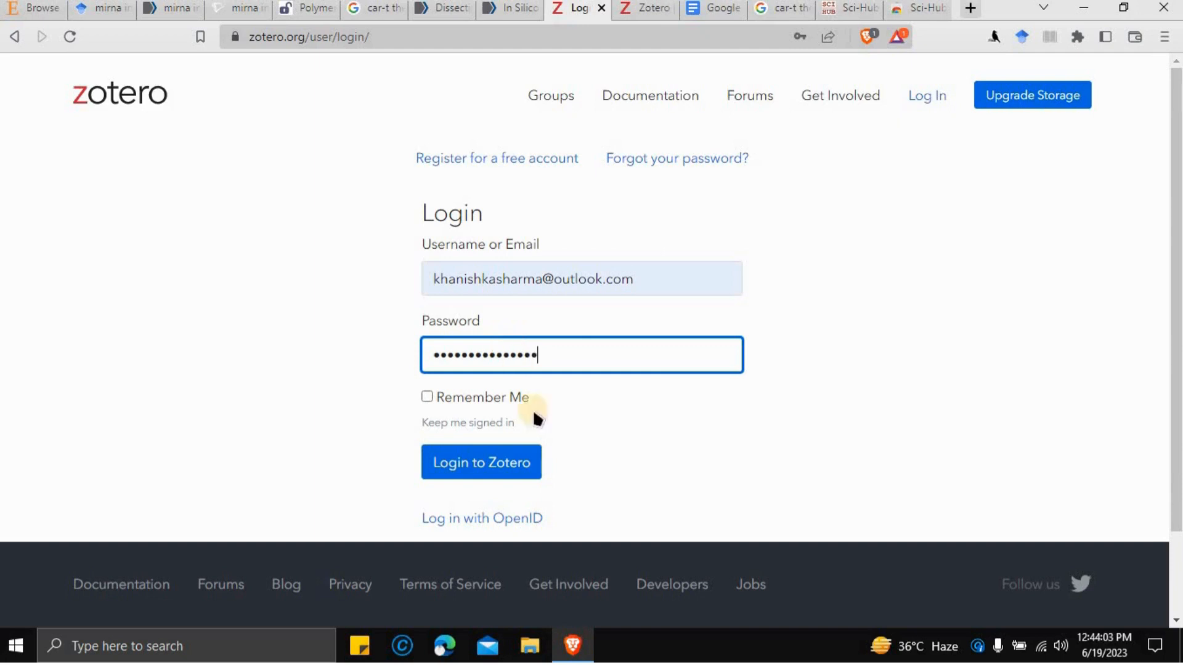
click(520, 471)
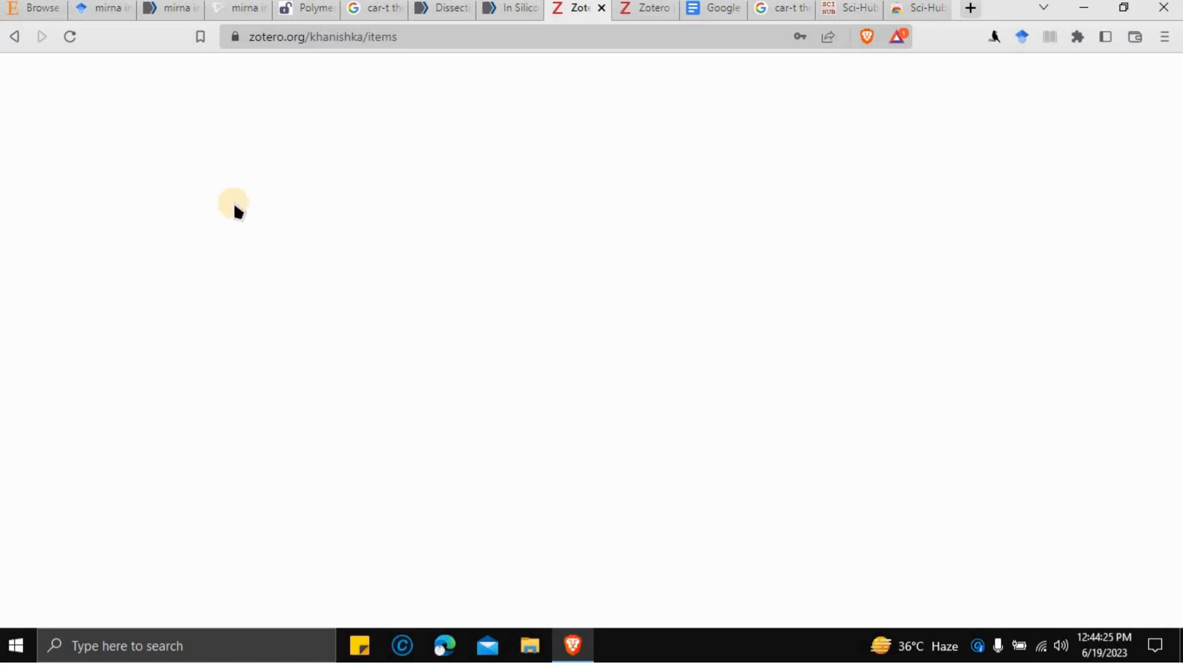
- Install the Zotero Connector extension in Brave from the Chrome Web Store
click(648, 14)
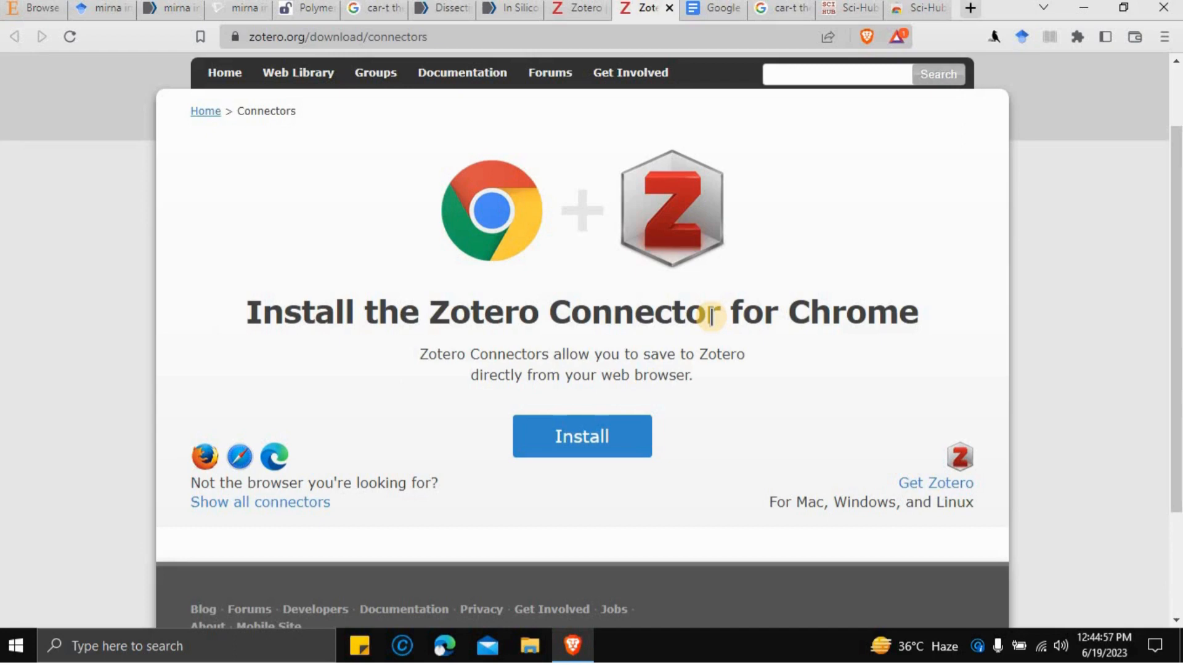
click(610, 452)
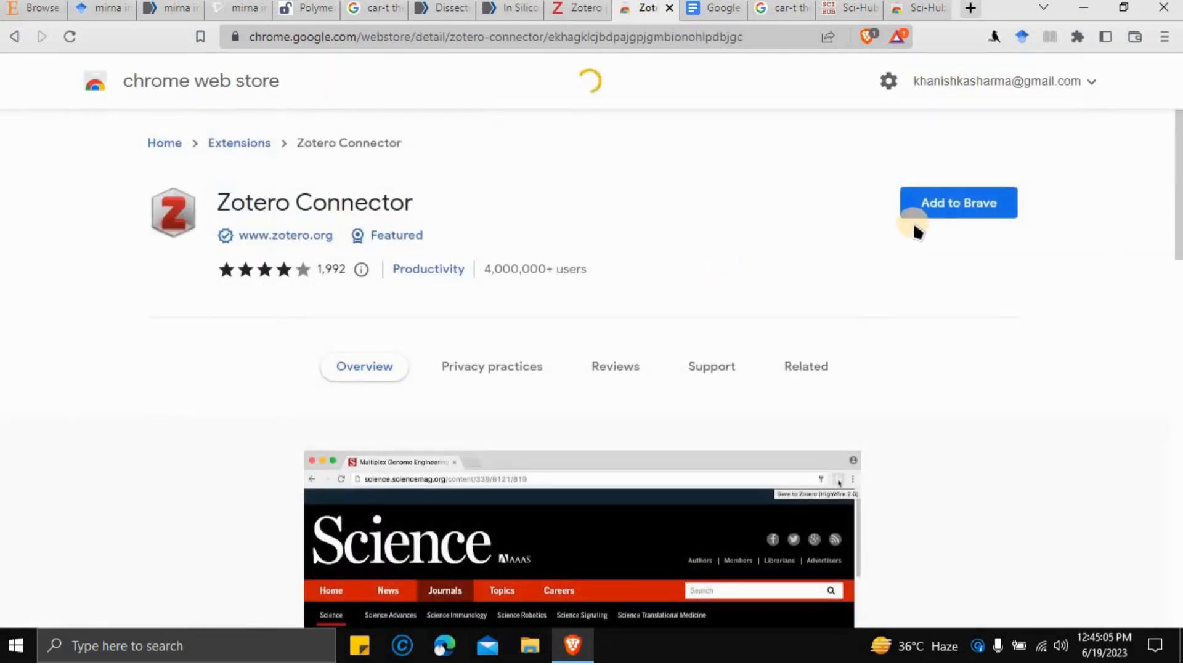
click(933, 208)
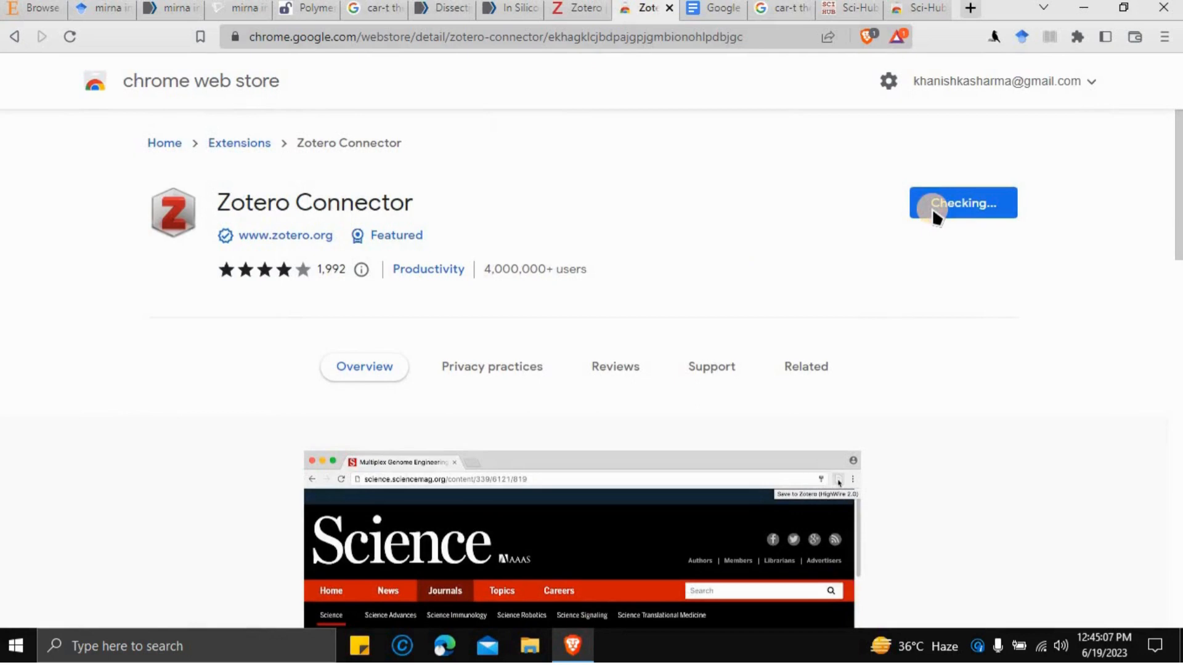
click(610, 216)
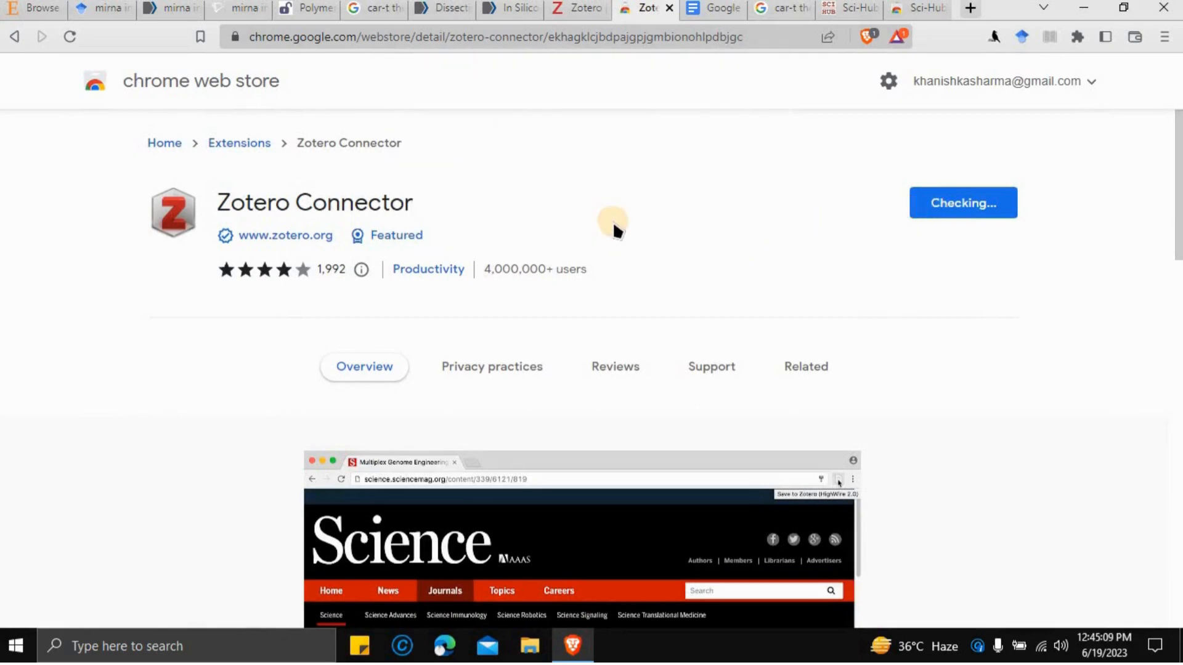
- Reload the Zotero web library, then minimize the browser to the desktop
click(561, 8)
click(69, 44)
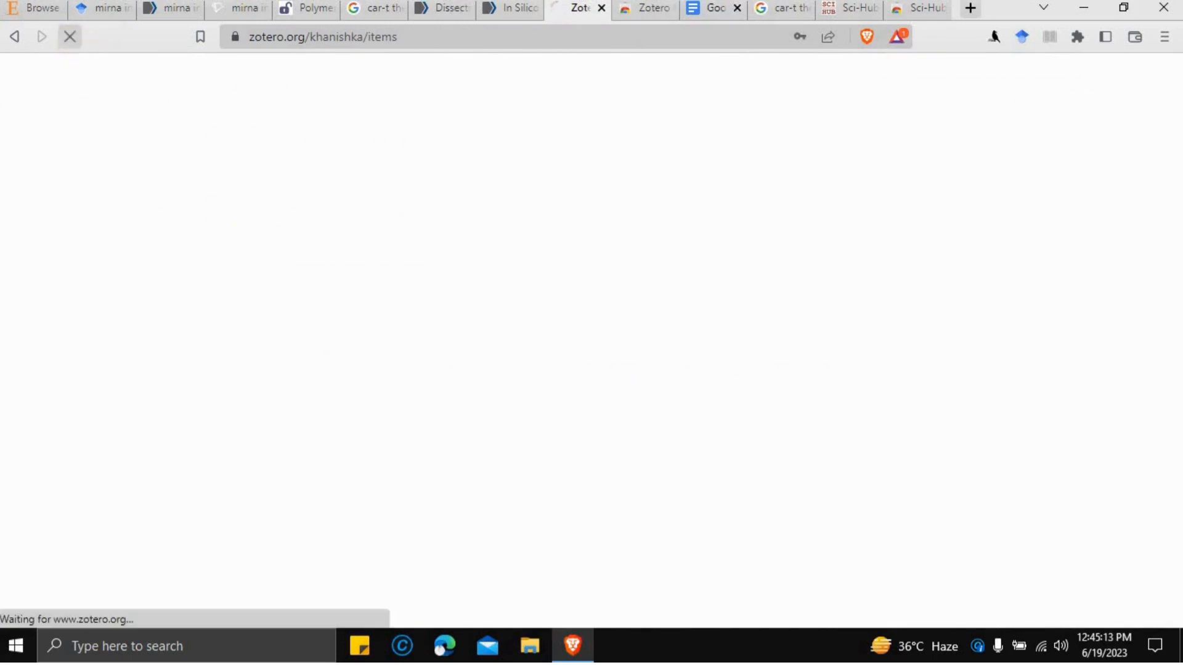
click(639, 18)
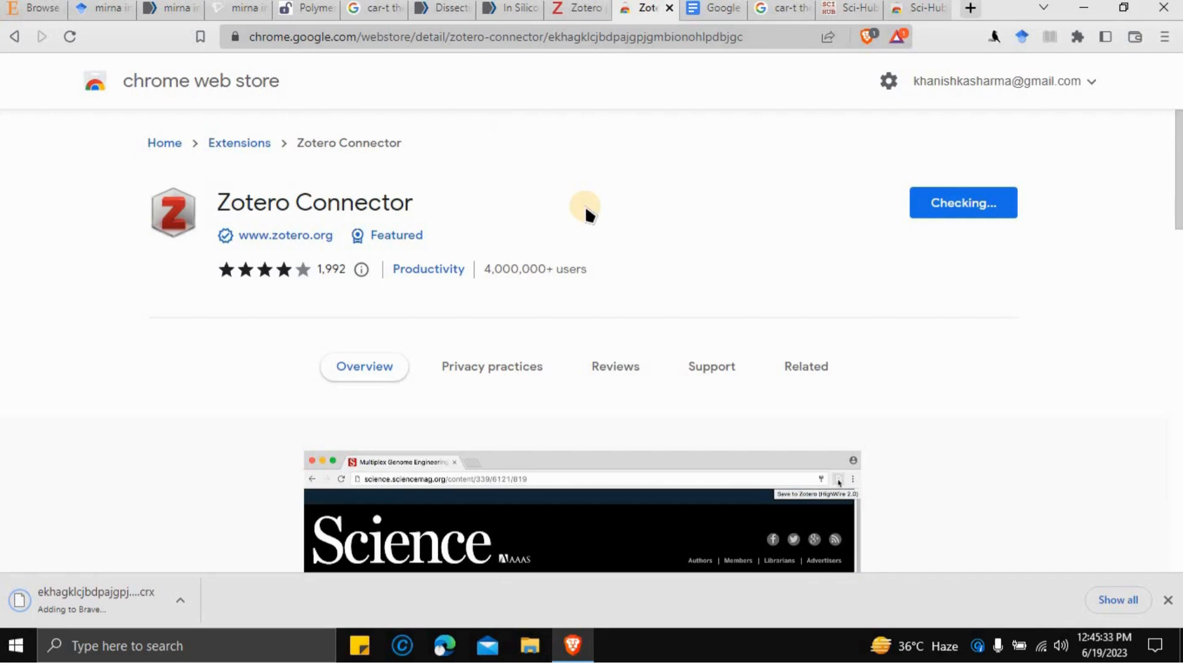
click(565, 13)
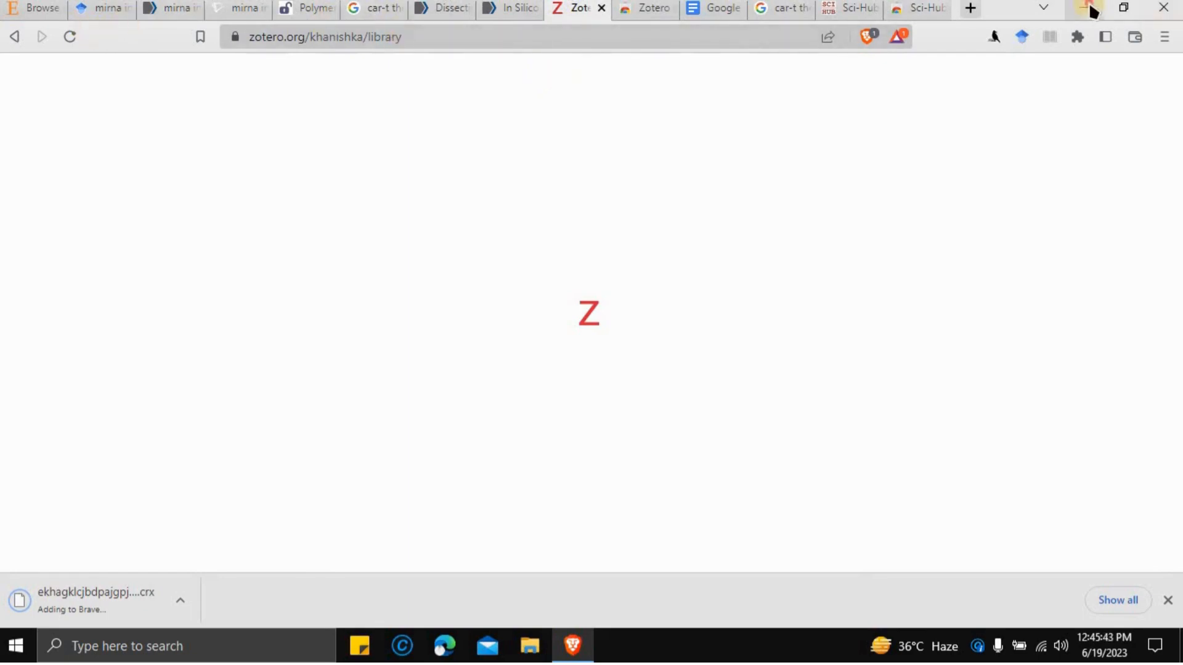
click(1087, 7)
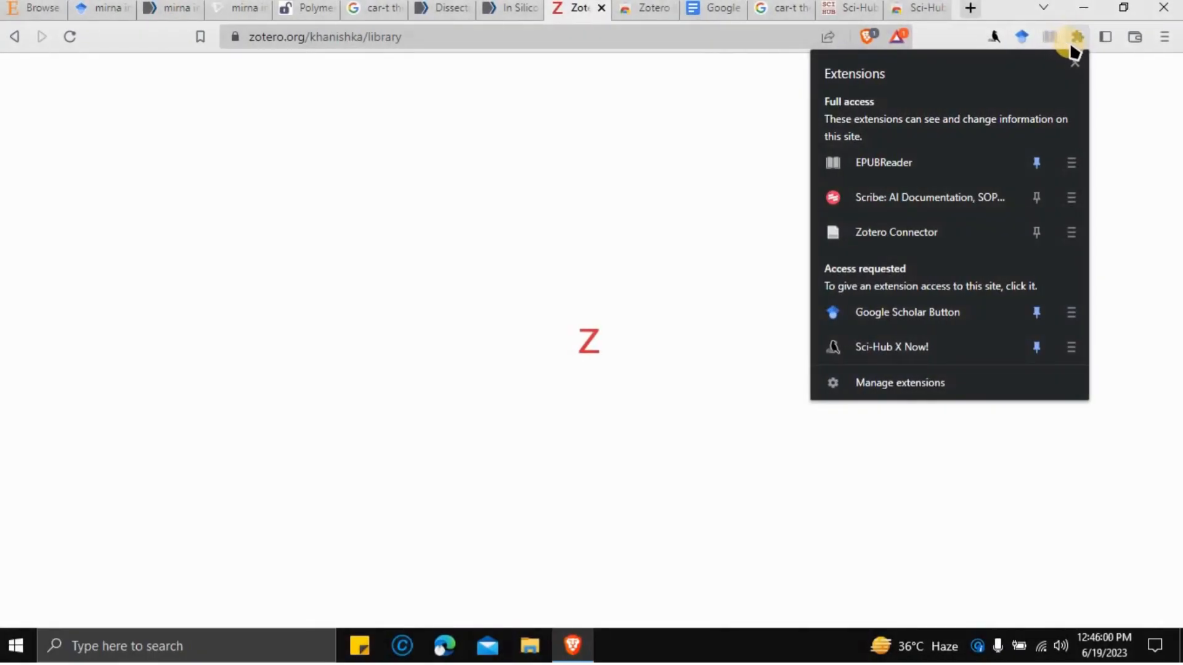
- Pin the Zotero Connector to the toolbar and close the Semantic Scholar 'mirna in cancer' tab
click(1038, 234)
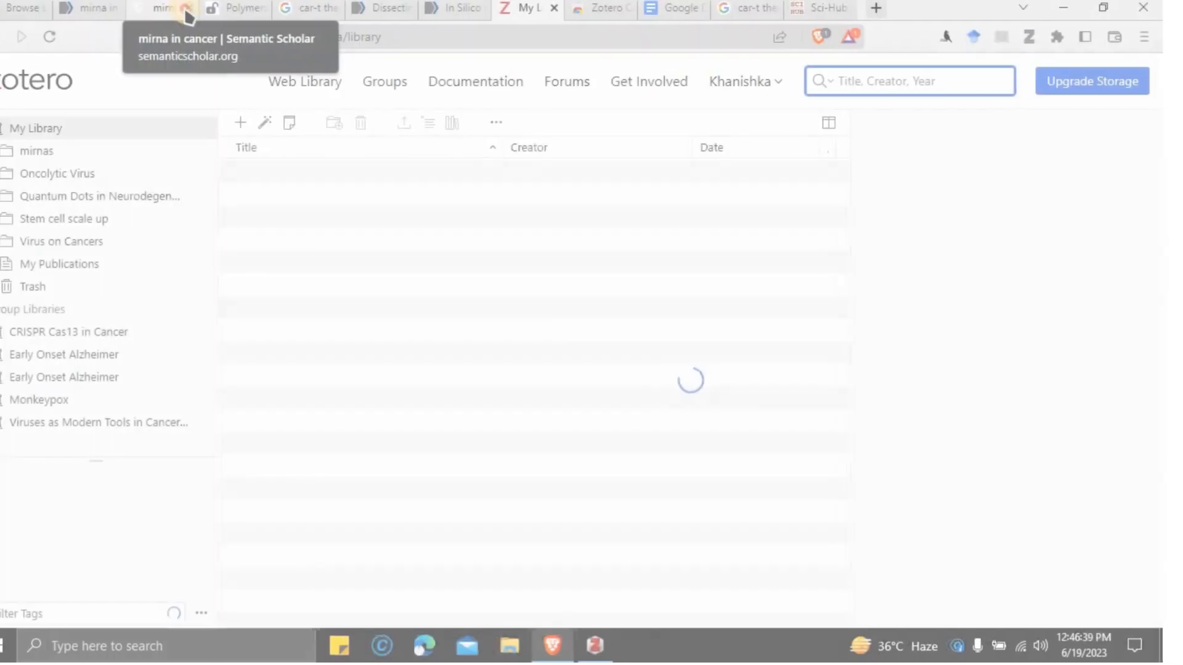
click(185, 9)
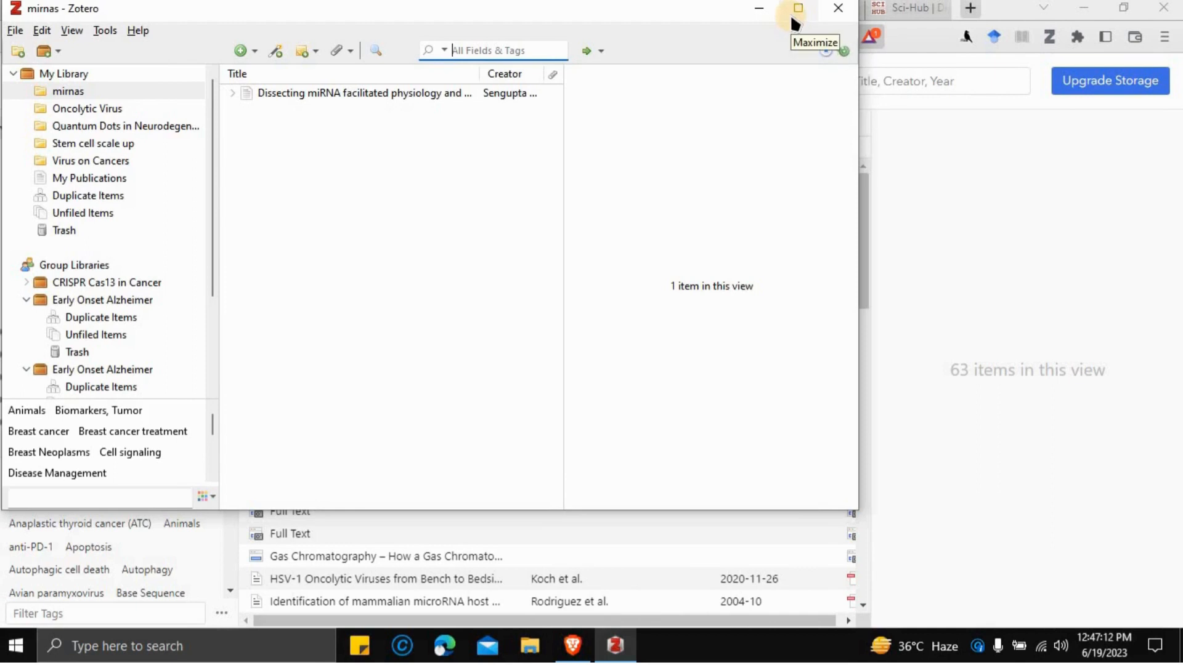
- Maximize Zotero and browse its collections back to the 63-item My Library
click(795, 11)
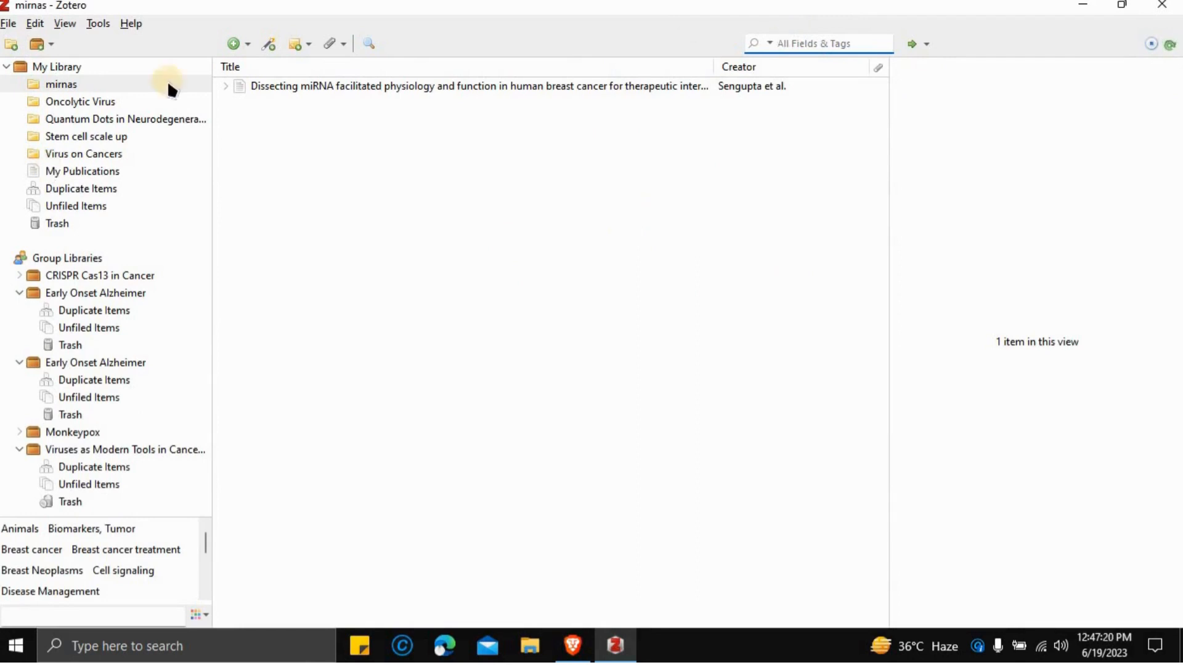
click(127, 102)
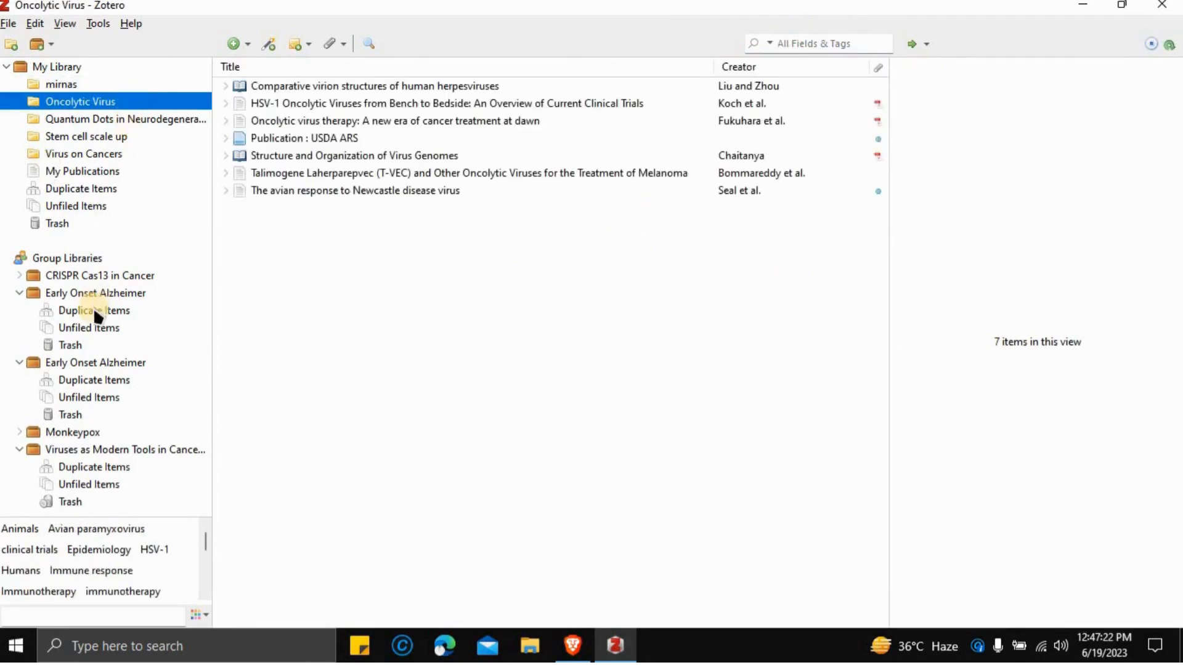
click(102, 276)
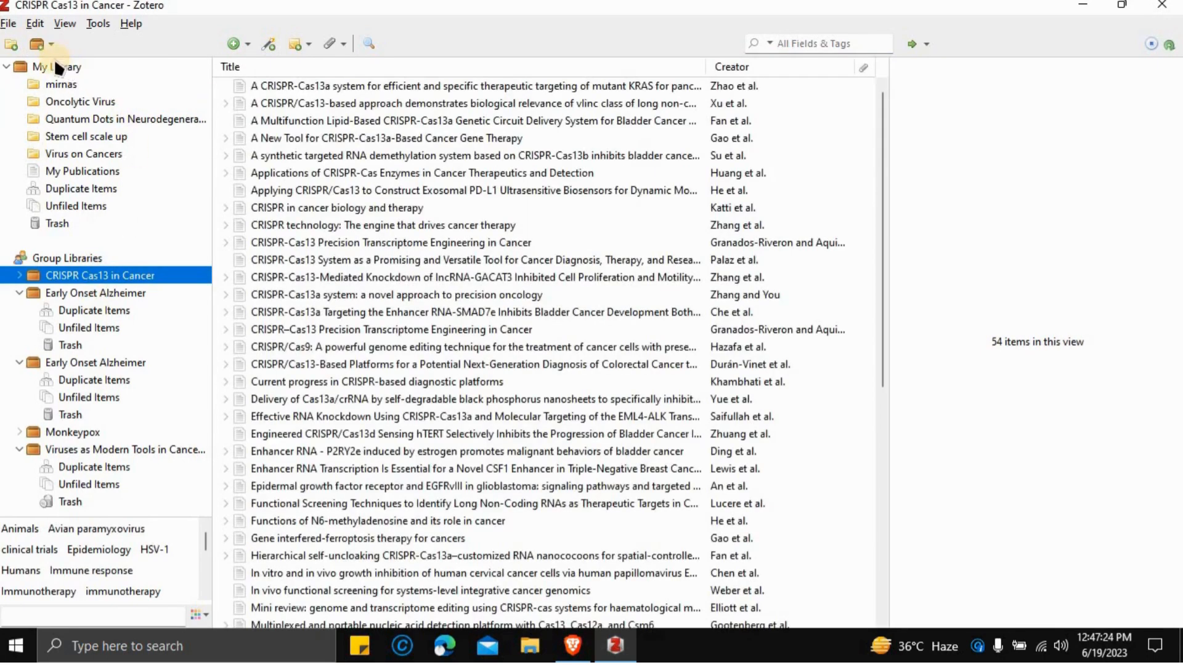
click(54, 67)
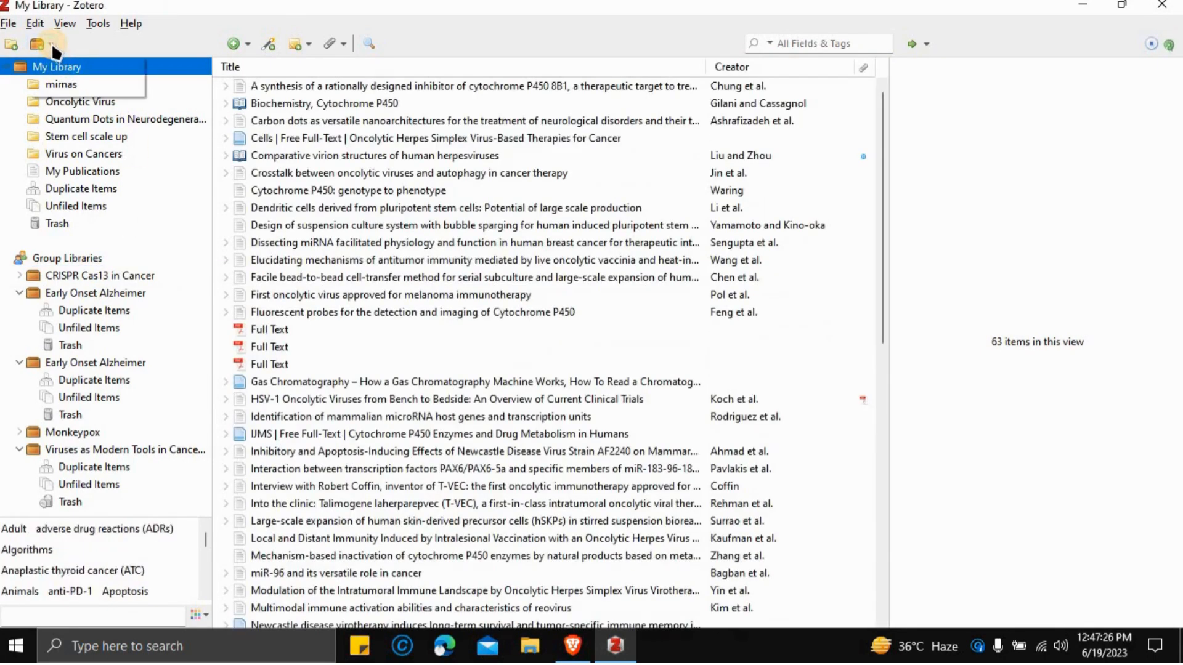
click(51, 44)
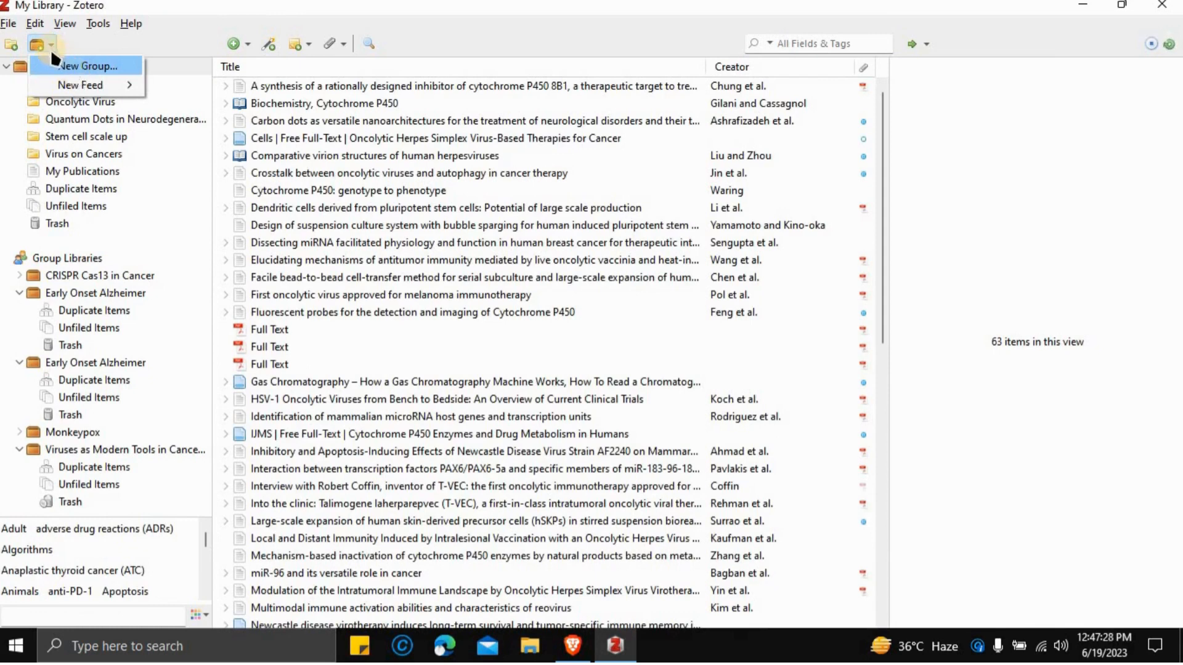
click(8, 53)
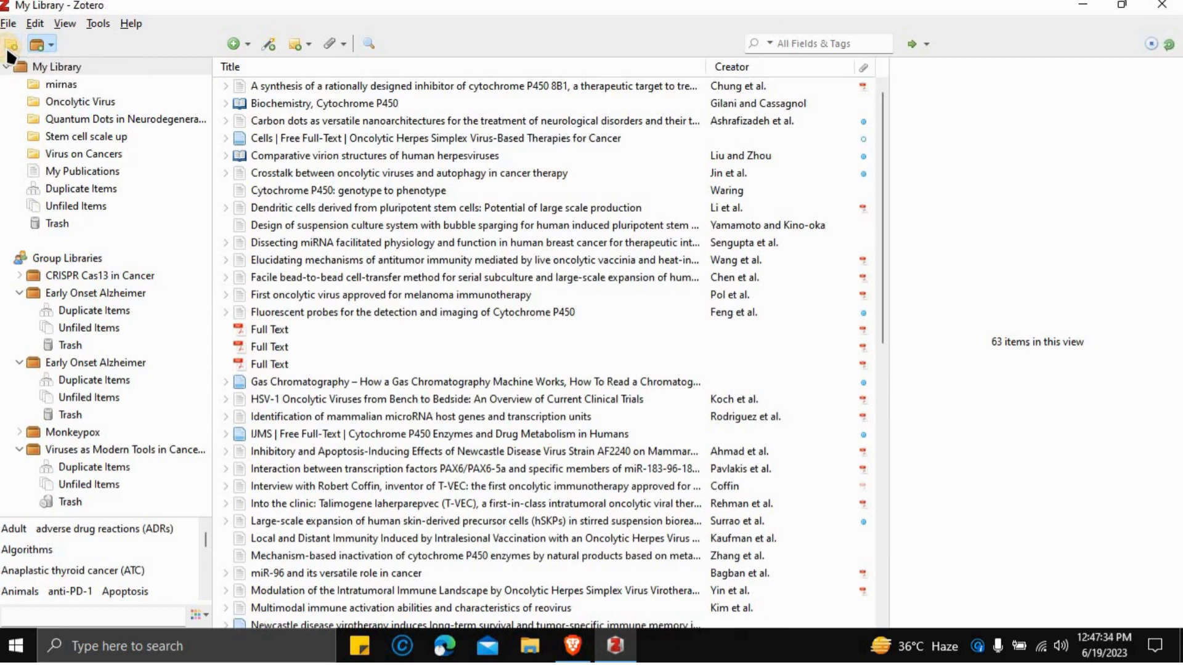
- Create a new collection named 'cancer' in My Library and minimize Zotero
click(8, 49)
key(BackSpace)
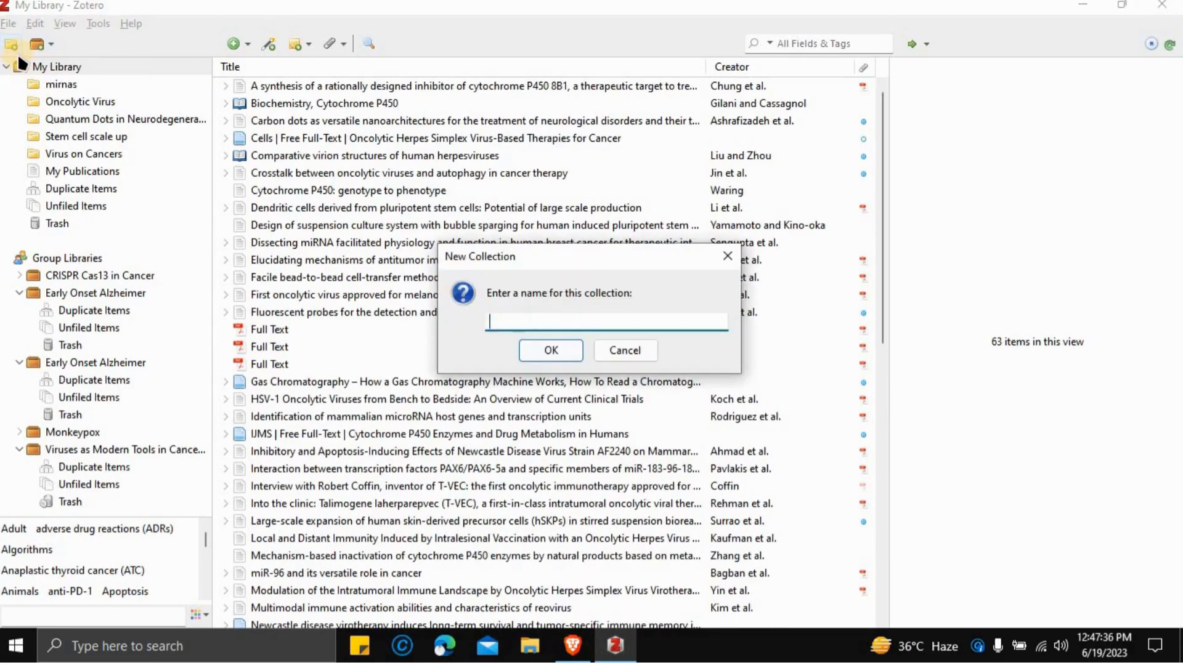
text(cancer)
key(Return)
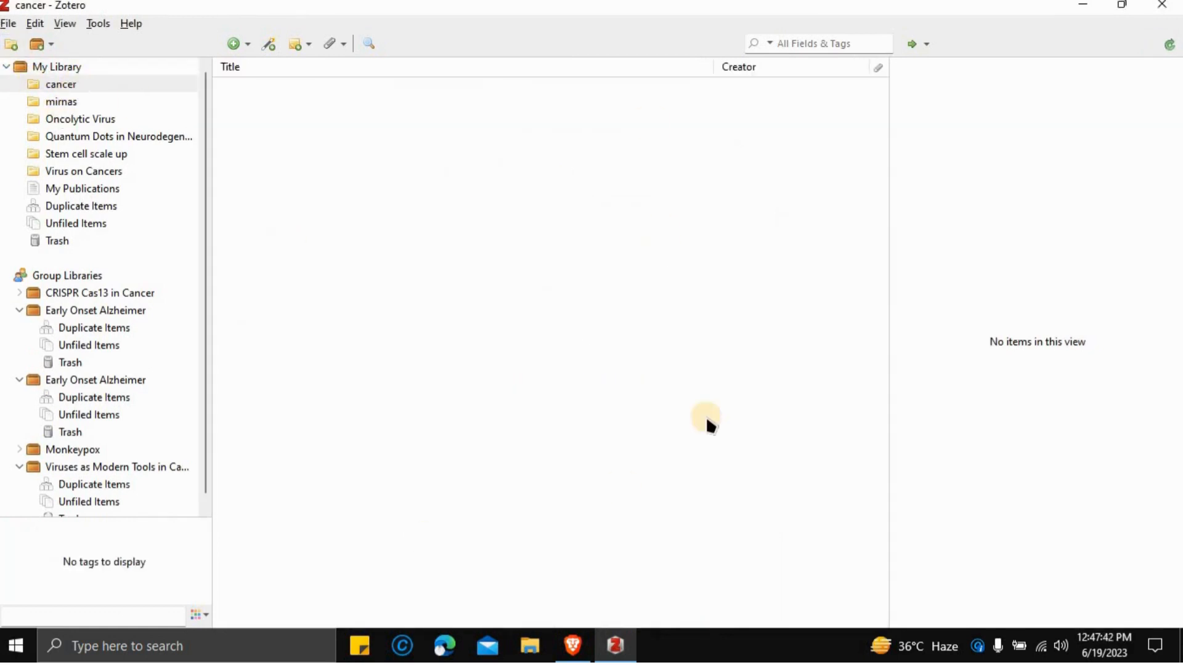
click(1083, 5)
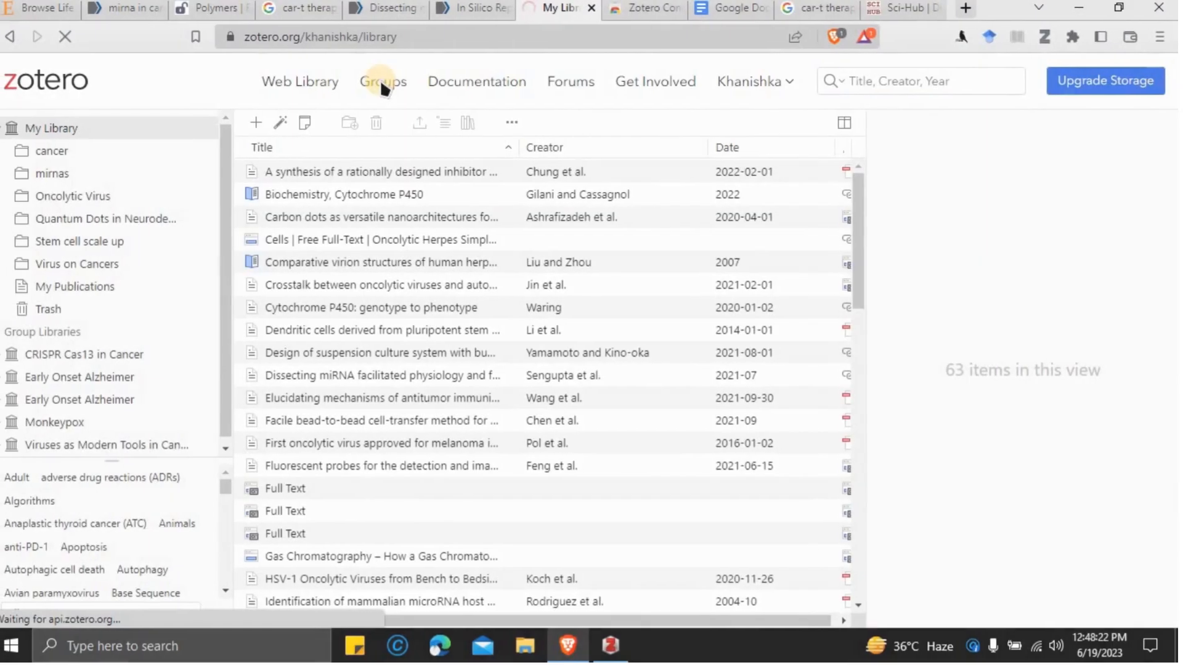
- Start a new Zotero group named 'cancer101'
click(382, 80)
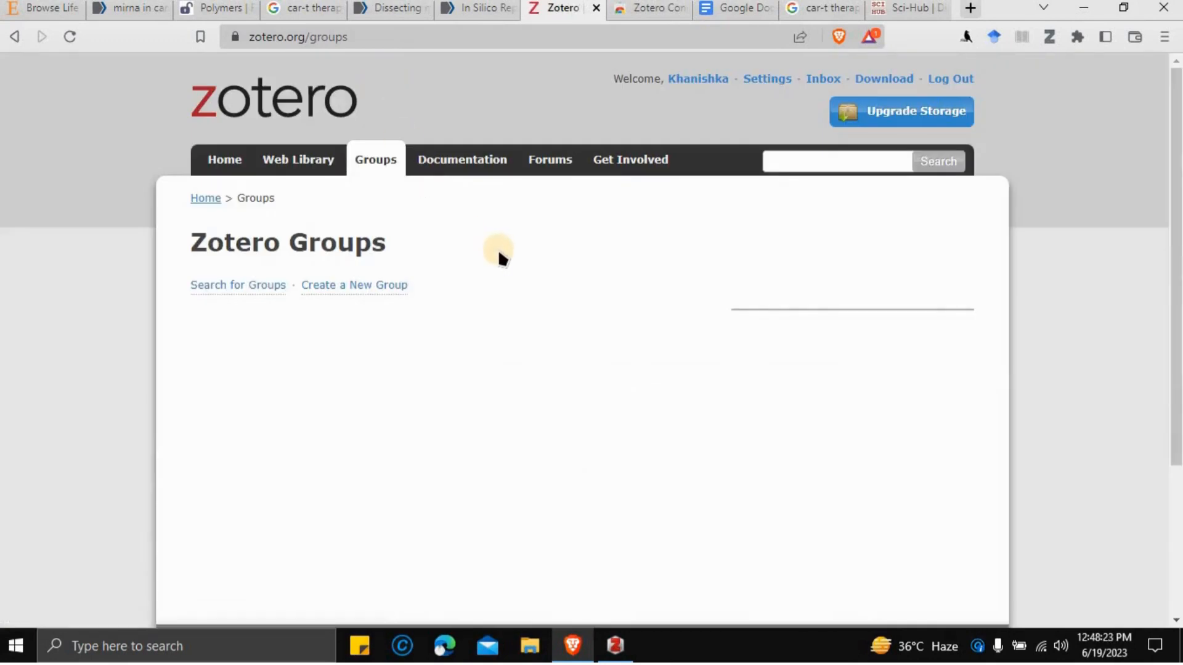
click(368, 290)
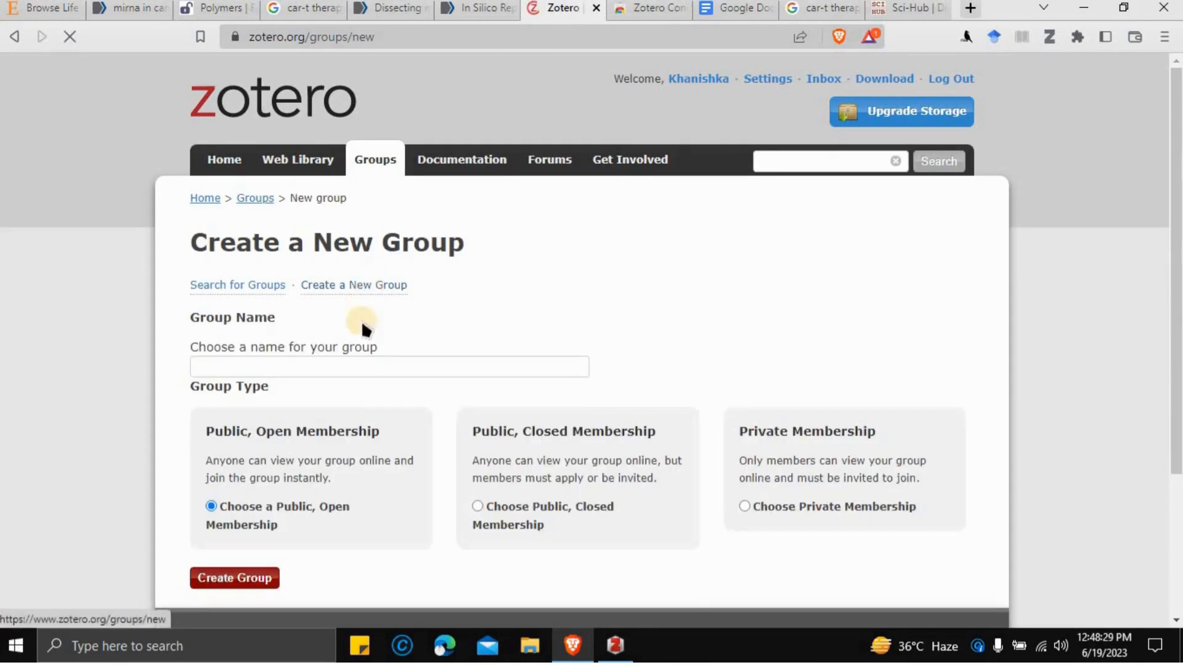
click(325, 368)
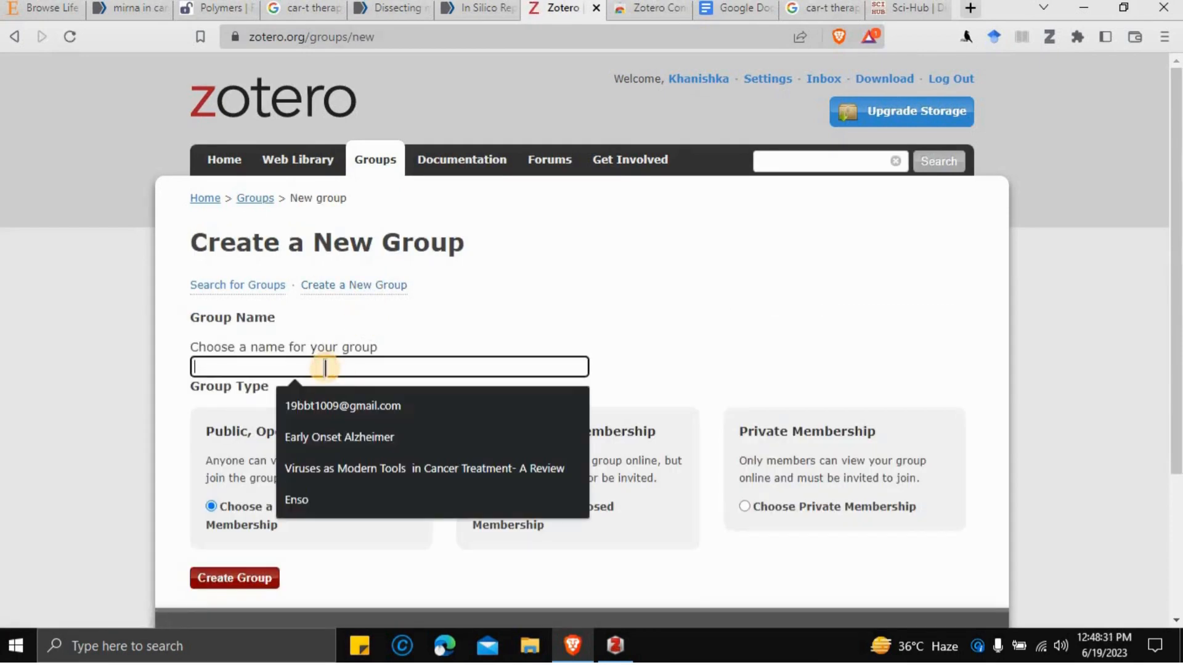
text(canc)
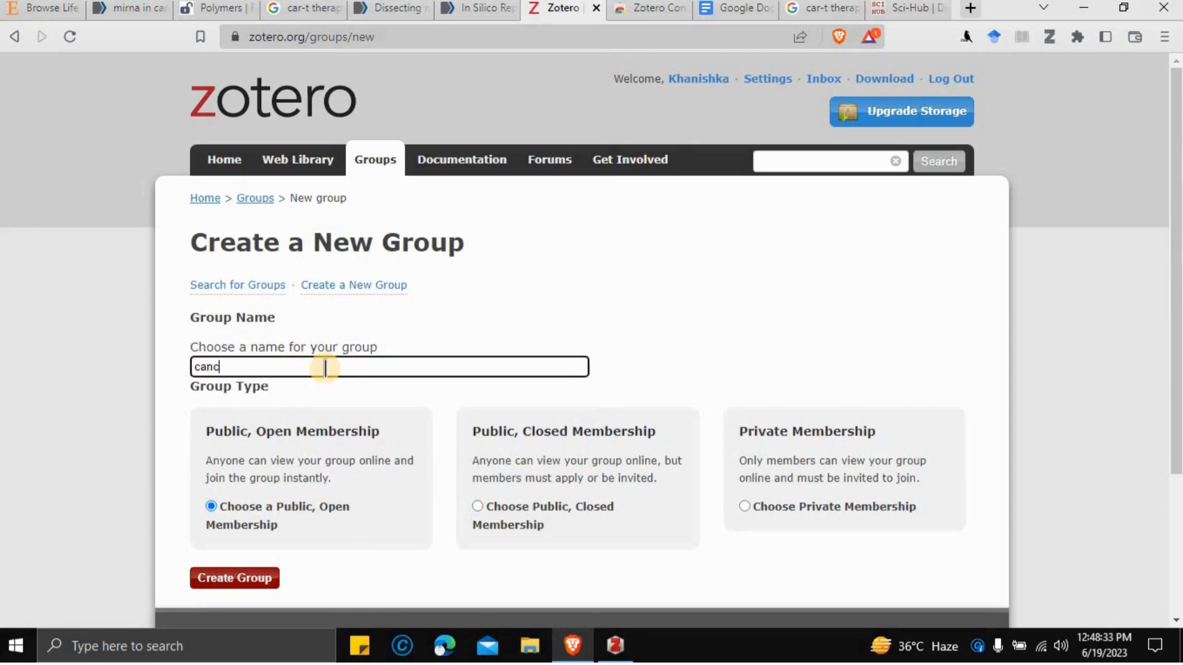
text(er101)
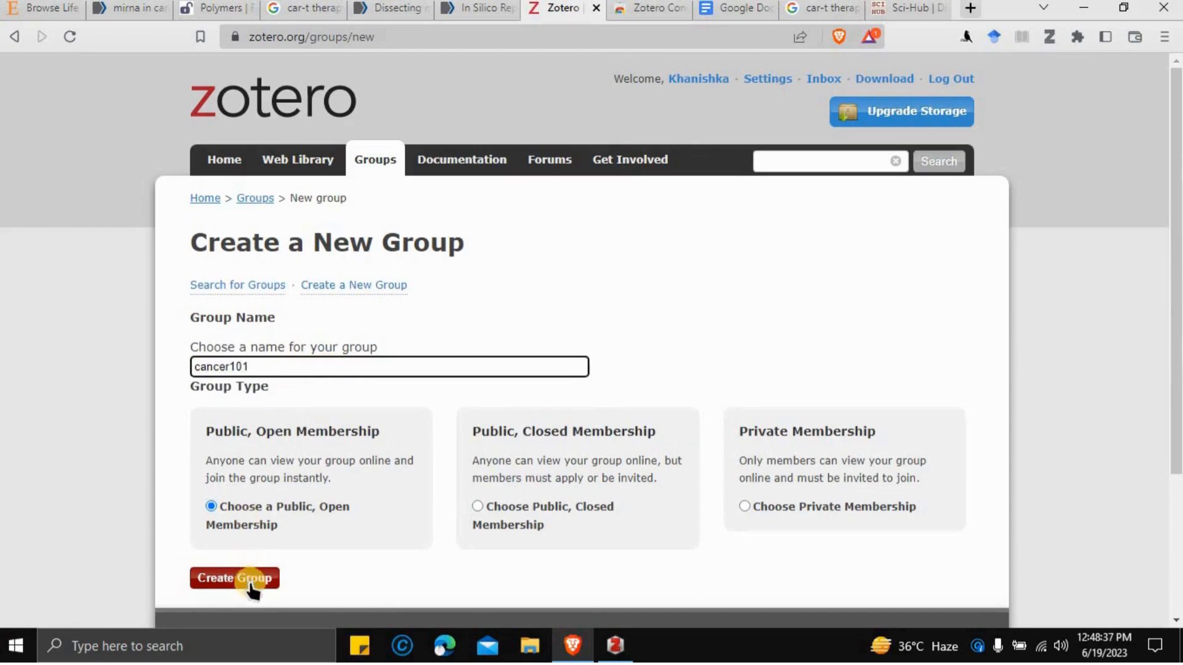
scroll(811, 332, down, 1)
scroll(811, 331, down, 1)
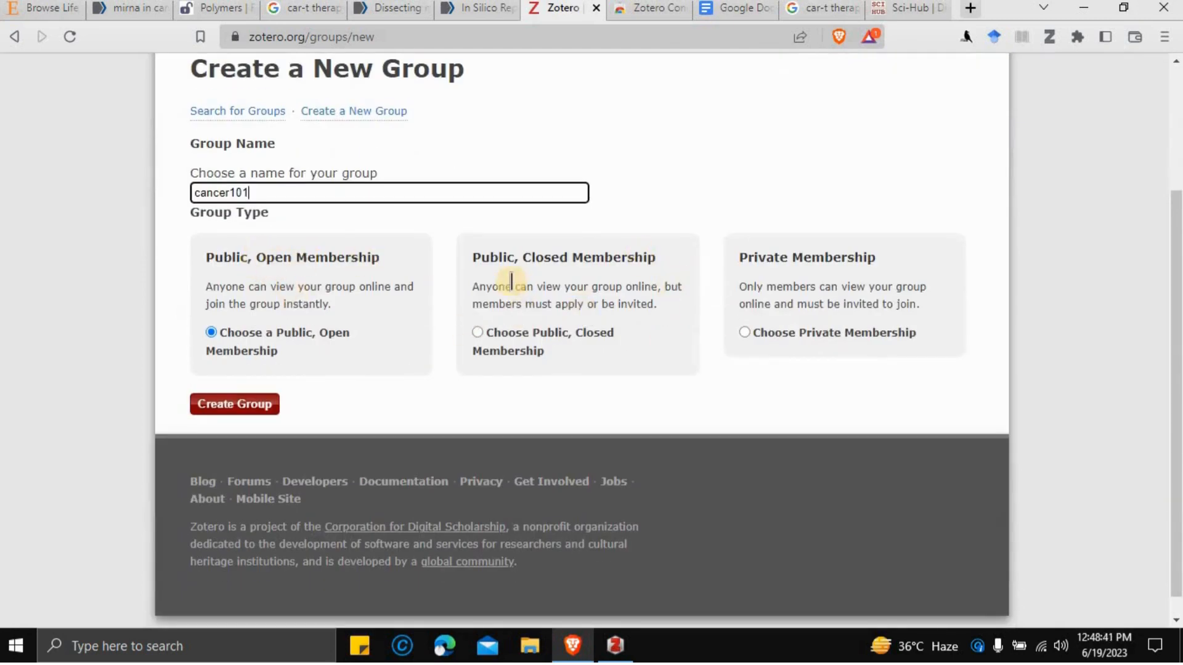
- Make cancer101 a Private Membership group, create it, and save its library settings
click(745, 333)
click(227, 408)
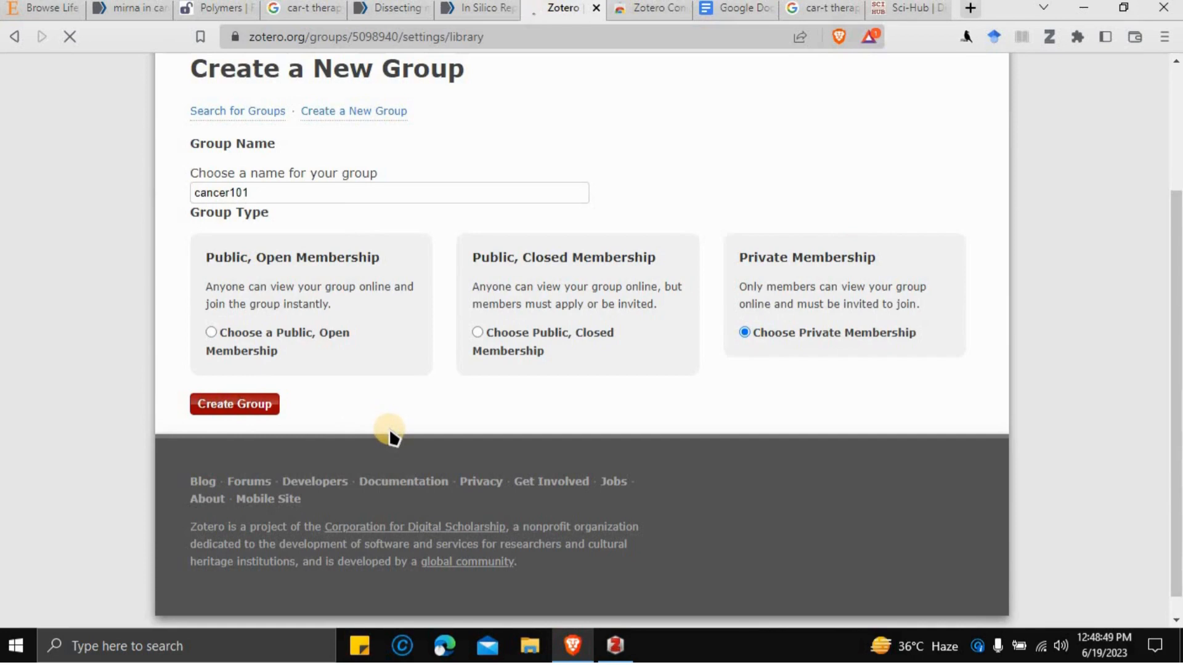
scroll(394, 435, down, 7)
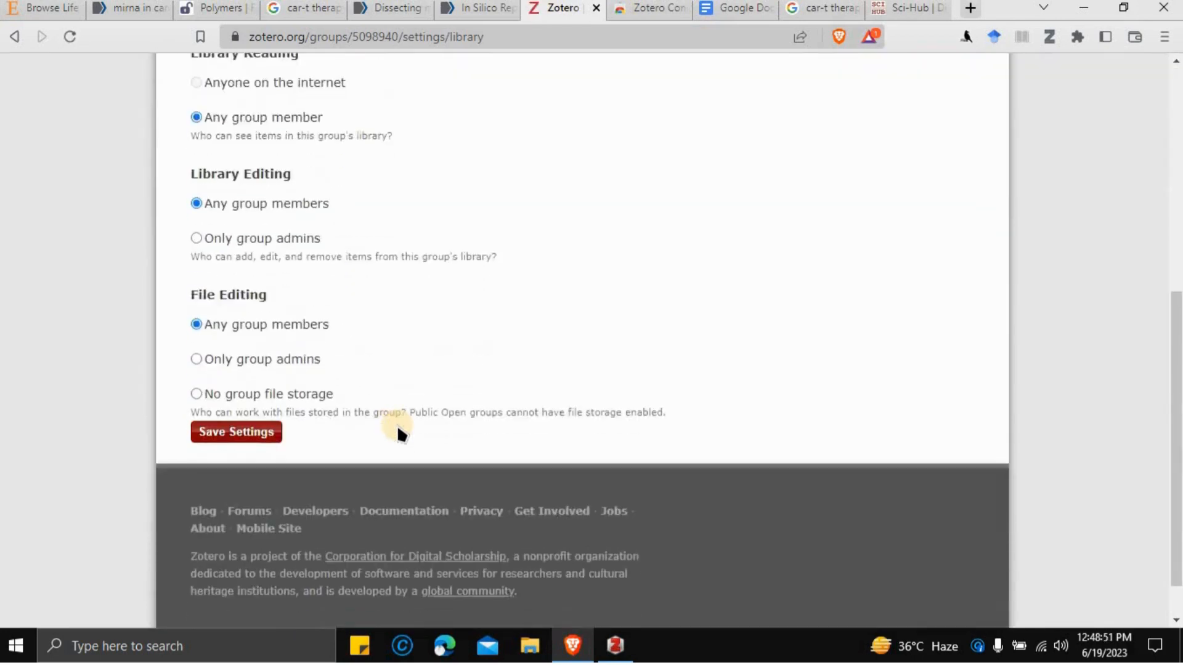
scroll(397, 432, up, 4)
scroll(397, 431, down, 4)
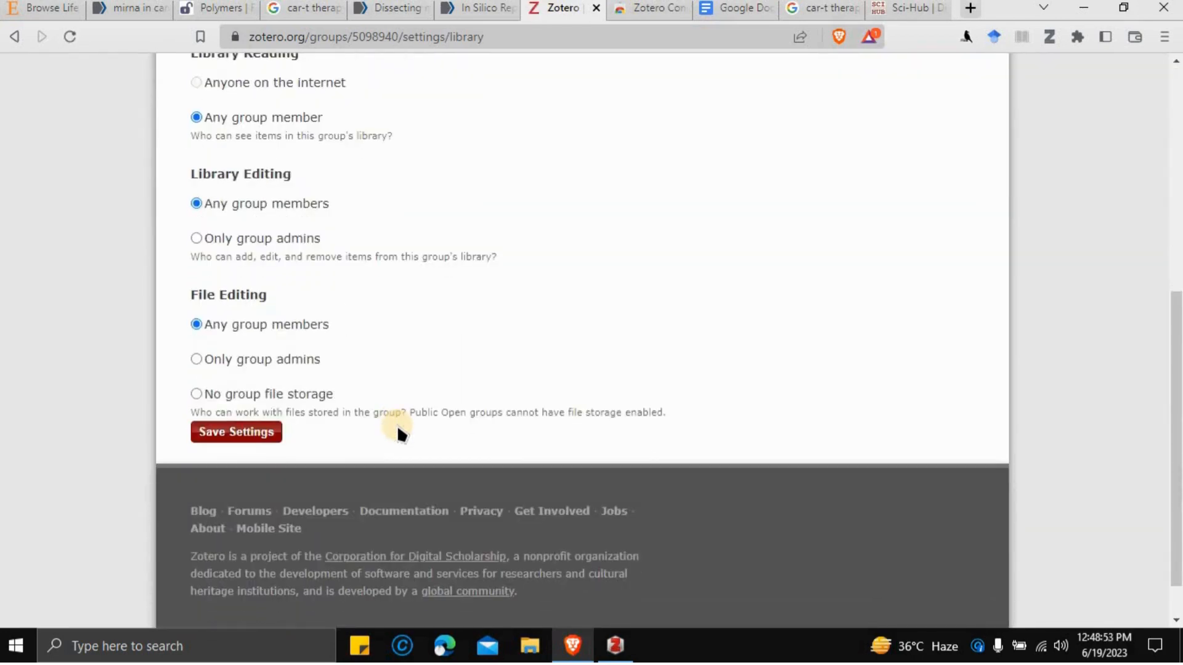
click(203, 434)
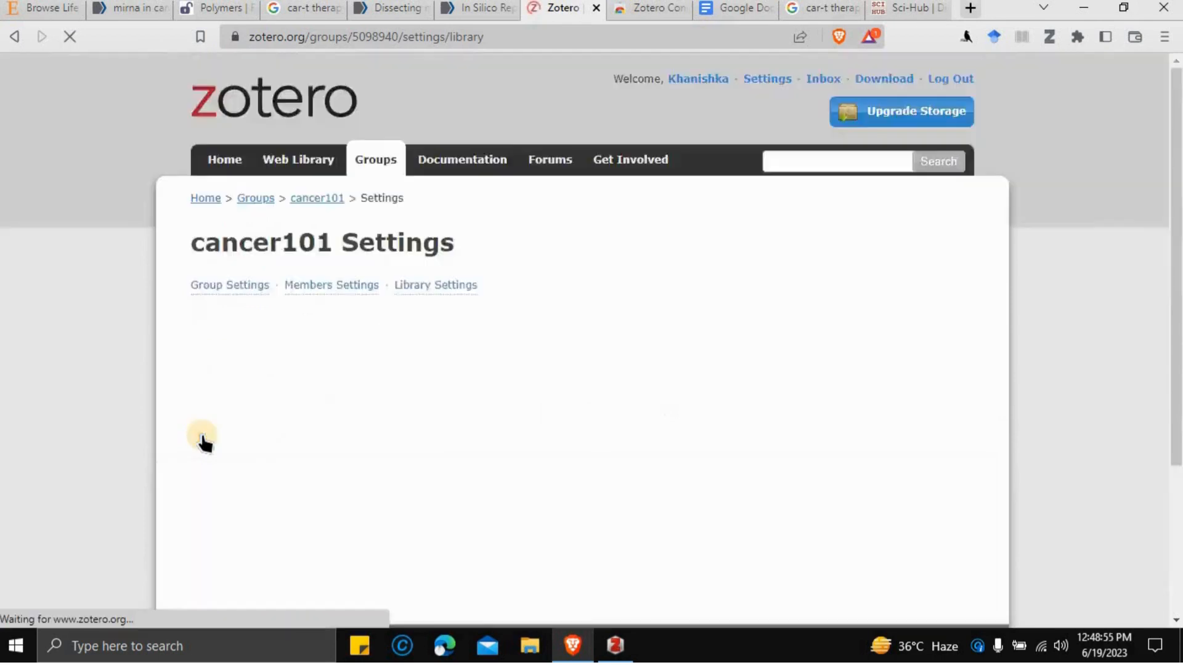
scroll(499, 388, up, 5)
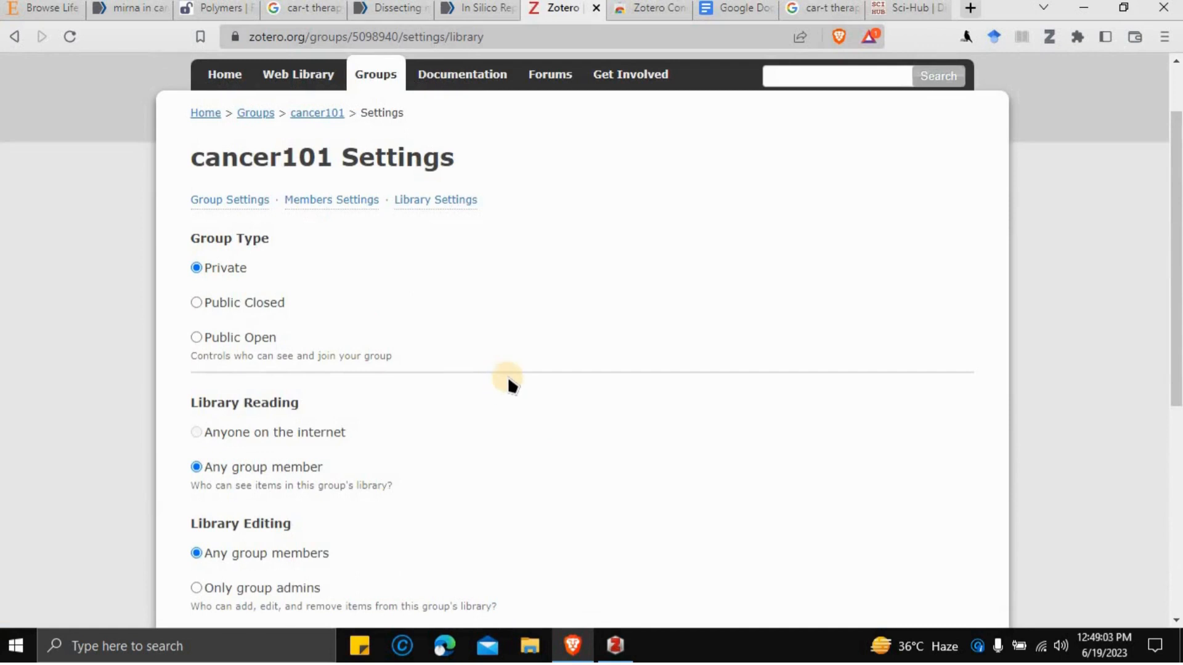
- Open the cancer101 member settings and invitation page, then return to the Web Library
click(336, 209)
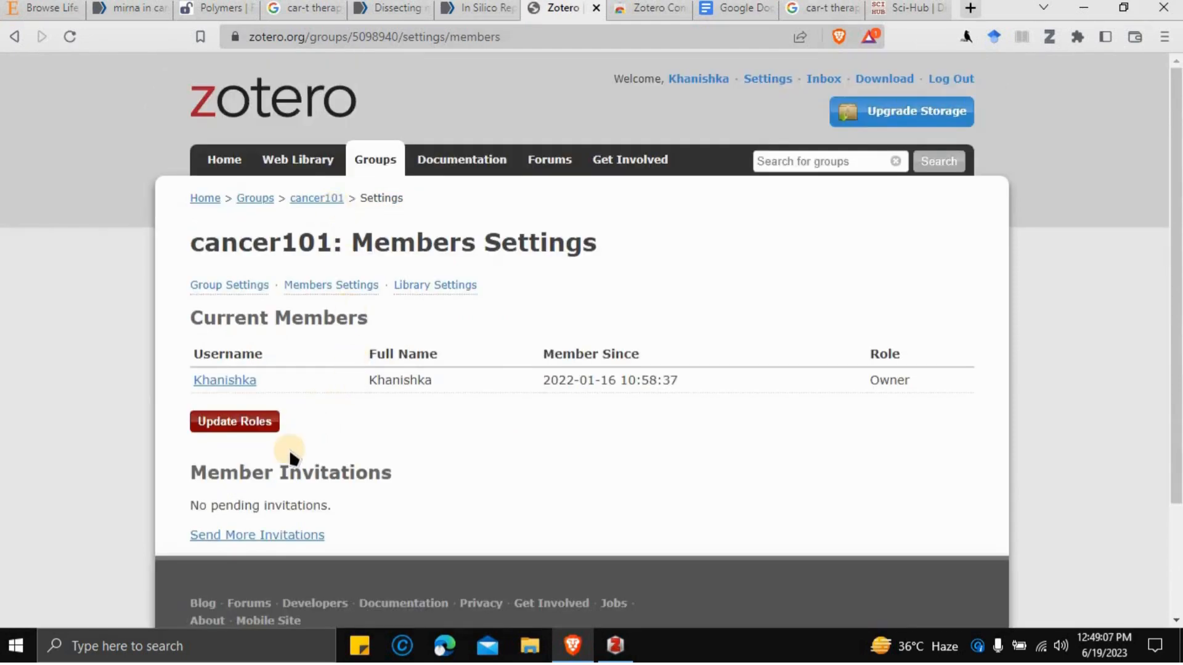
click(249, 536)
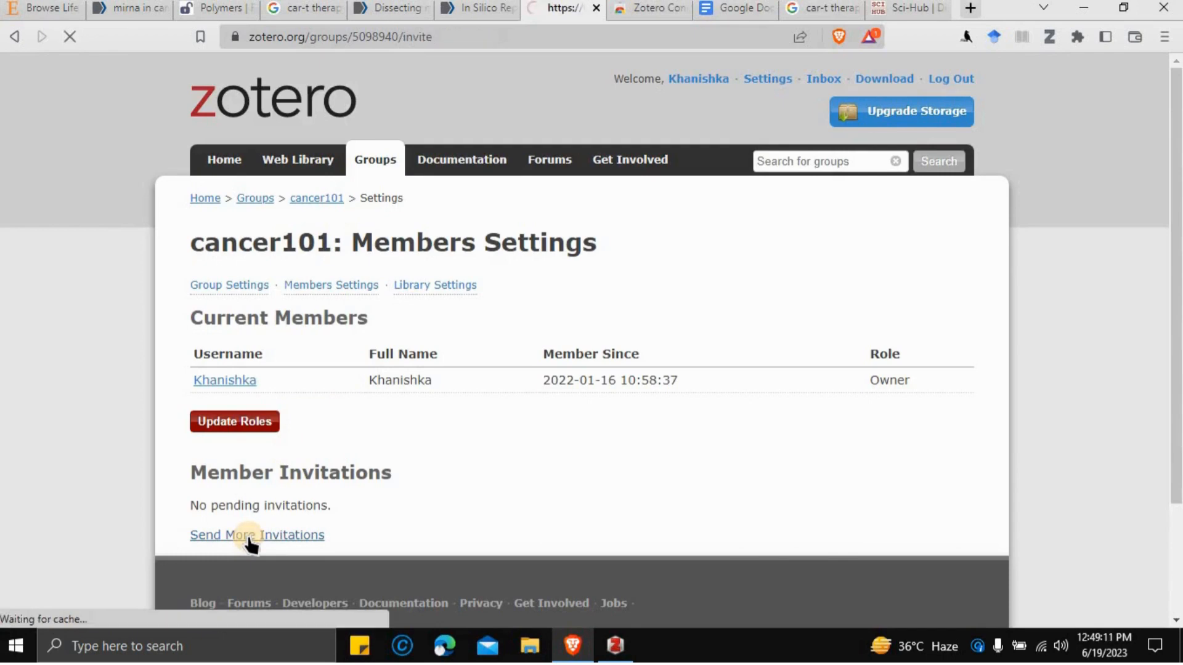
click(258, 333)
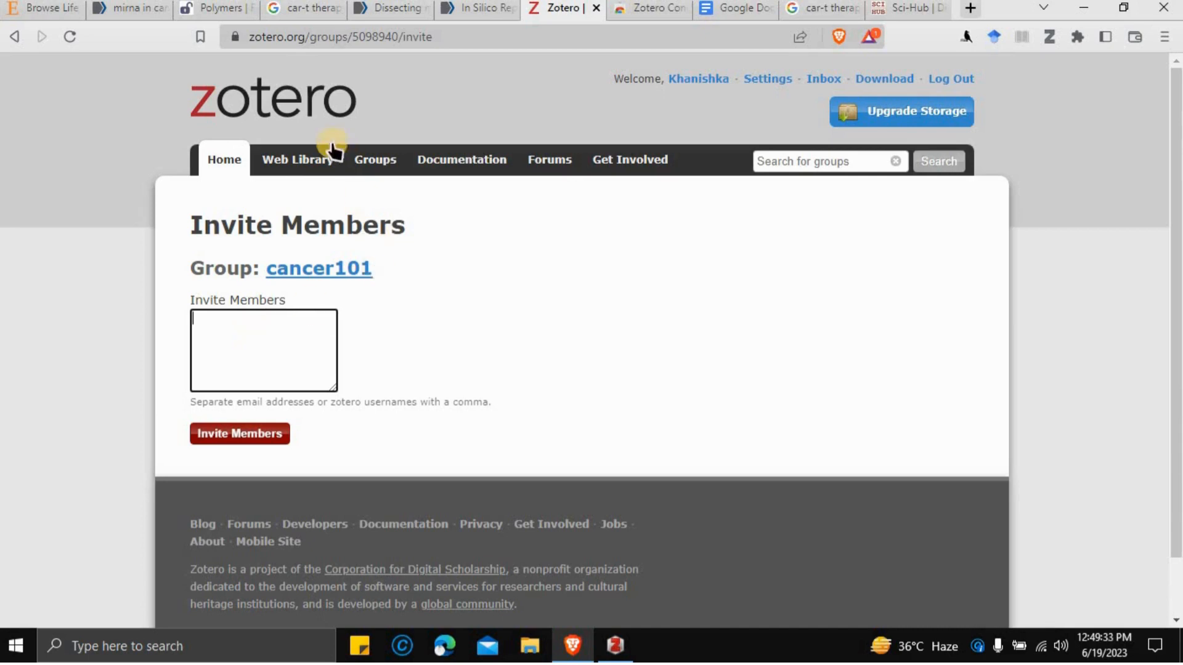
click(311, 166)
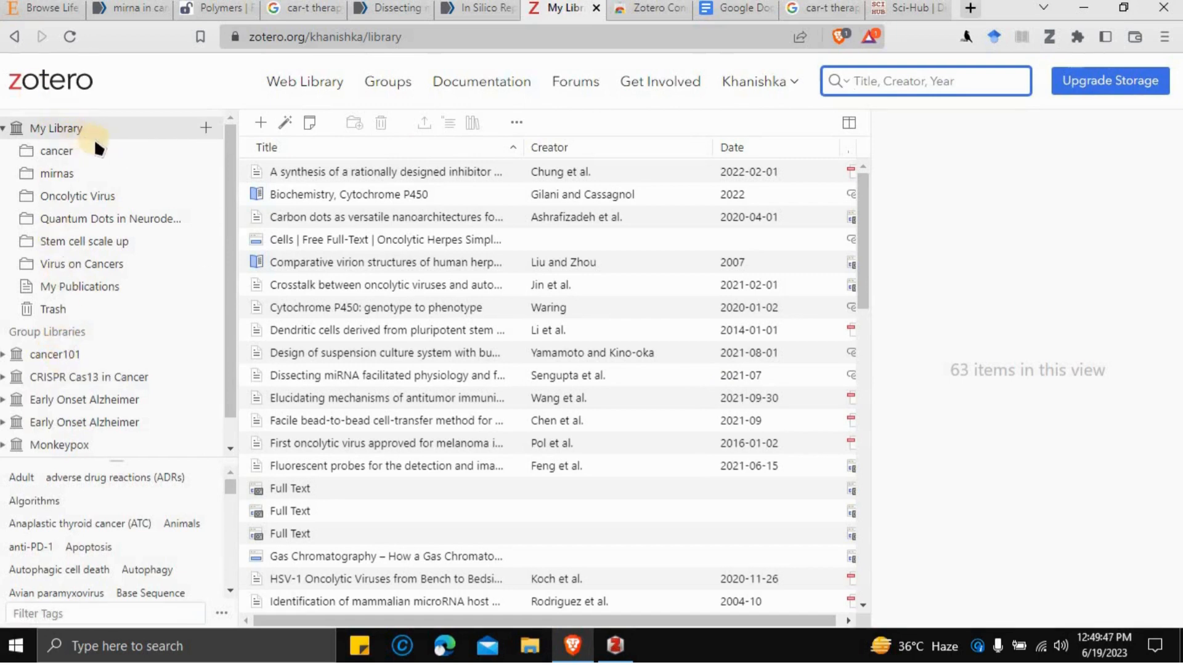
- Check the empty cancer collection online, sync the Zotero desktop library, then minimize it
click(80, 159)
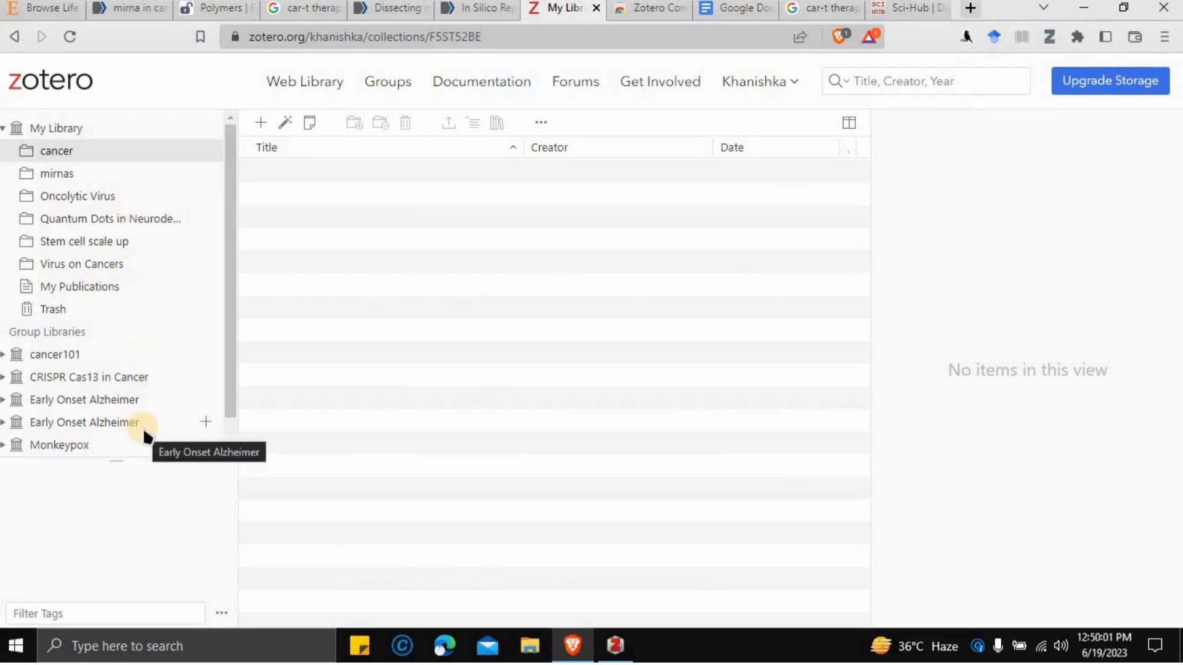
click(1090, 20)
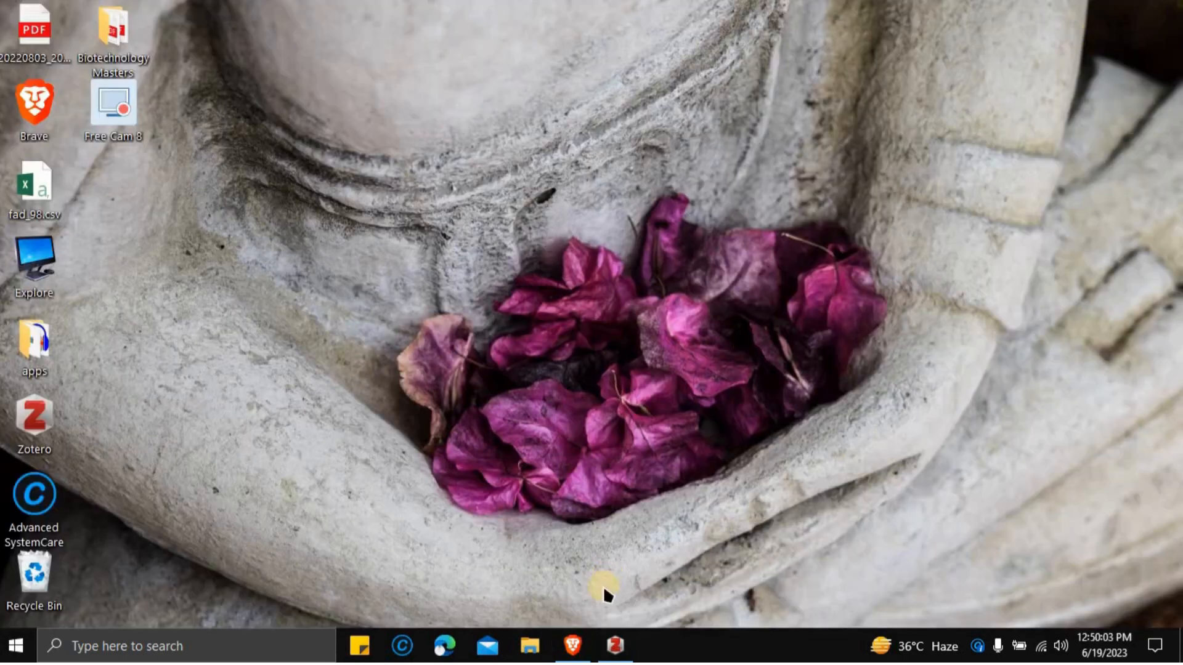
click(617, 645)
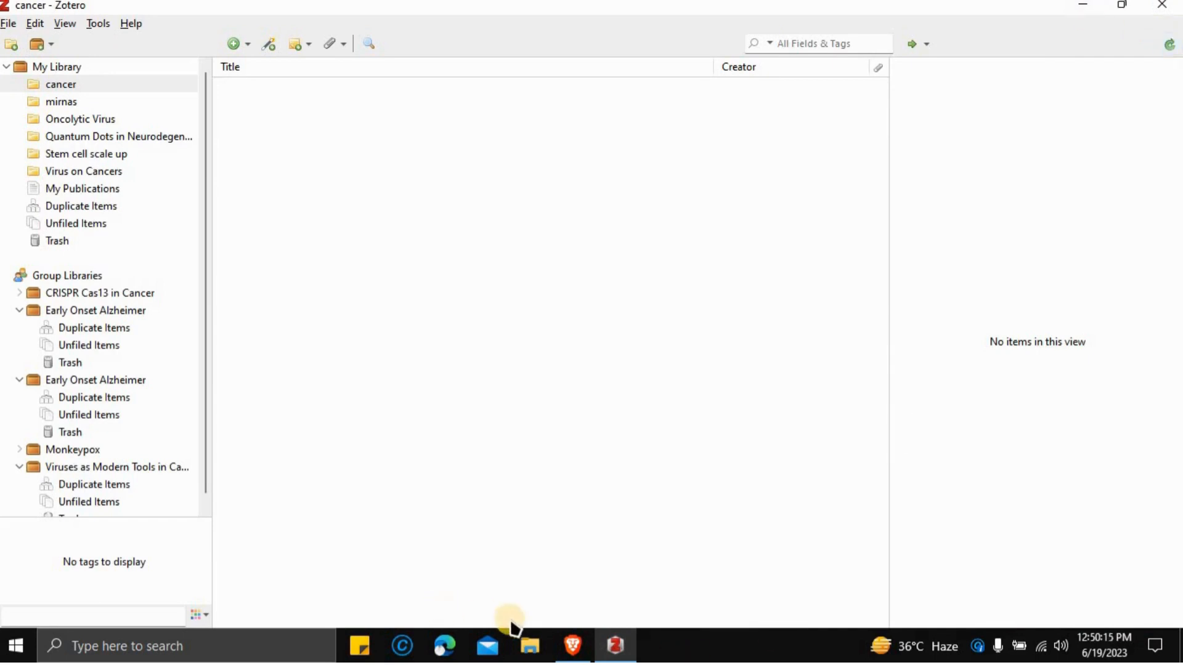
click(570, 652)
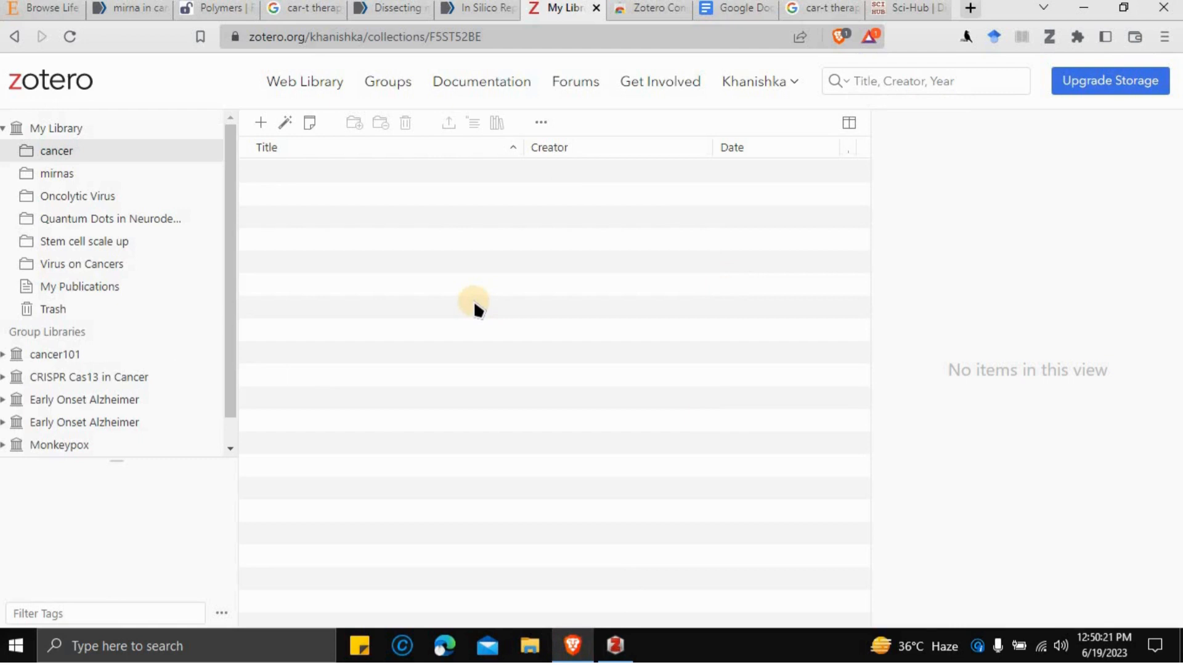
click(616, 644)
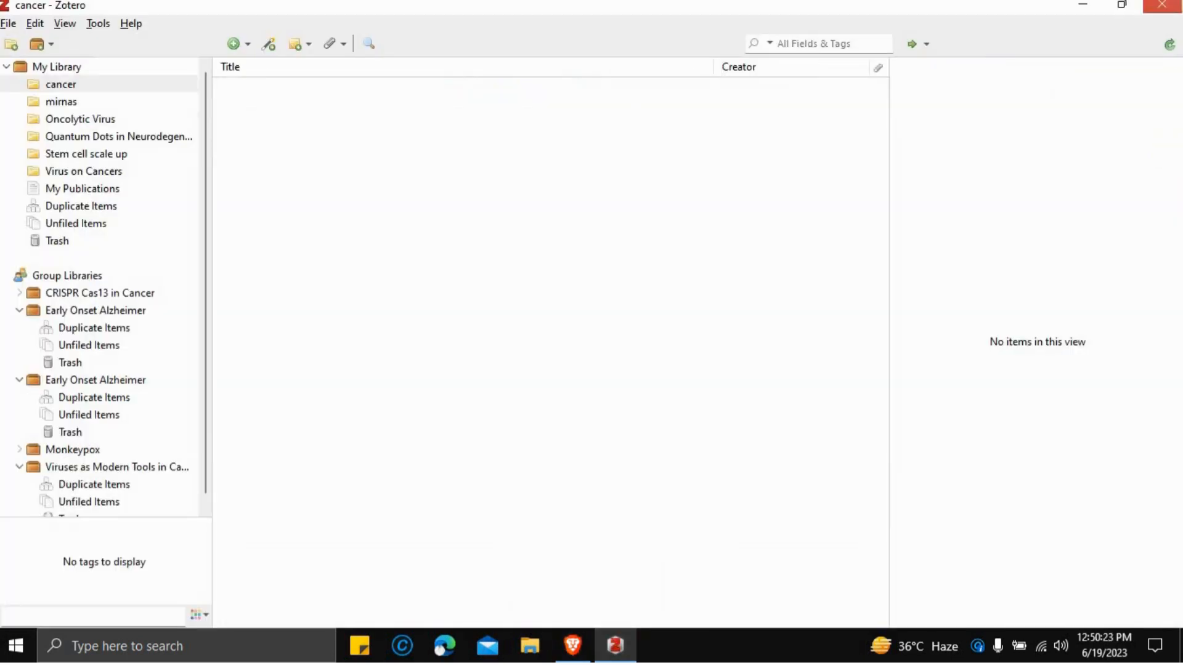
click(1170, 45)
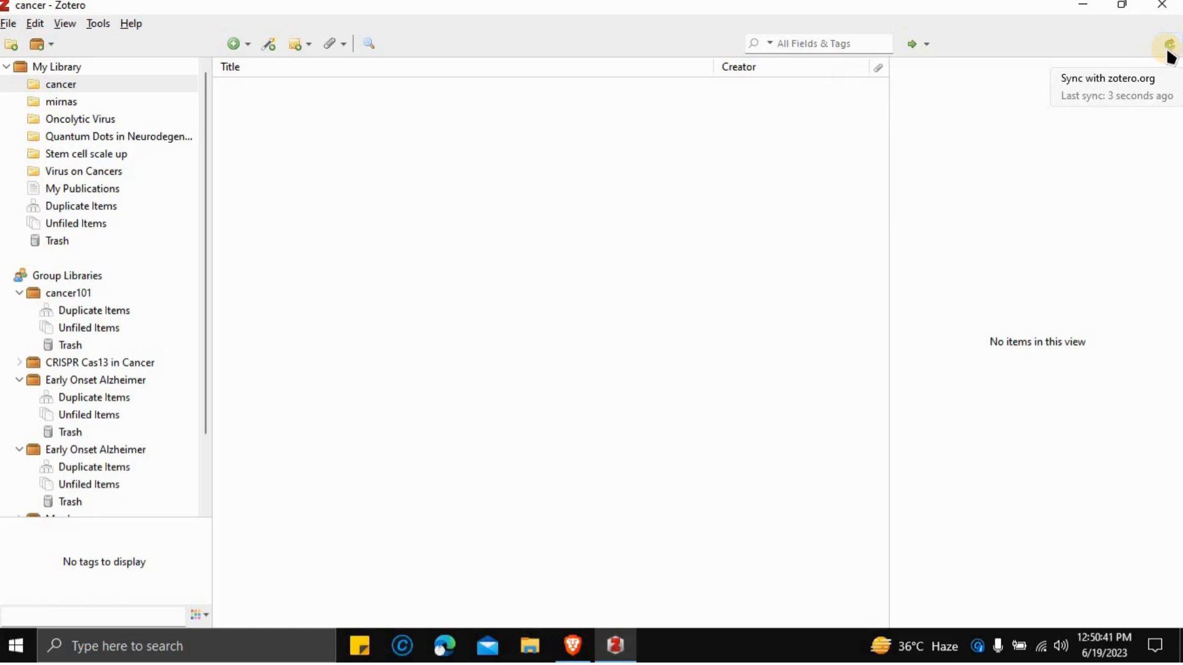
click(1095, 13)
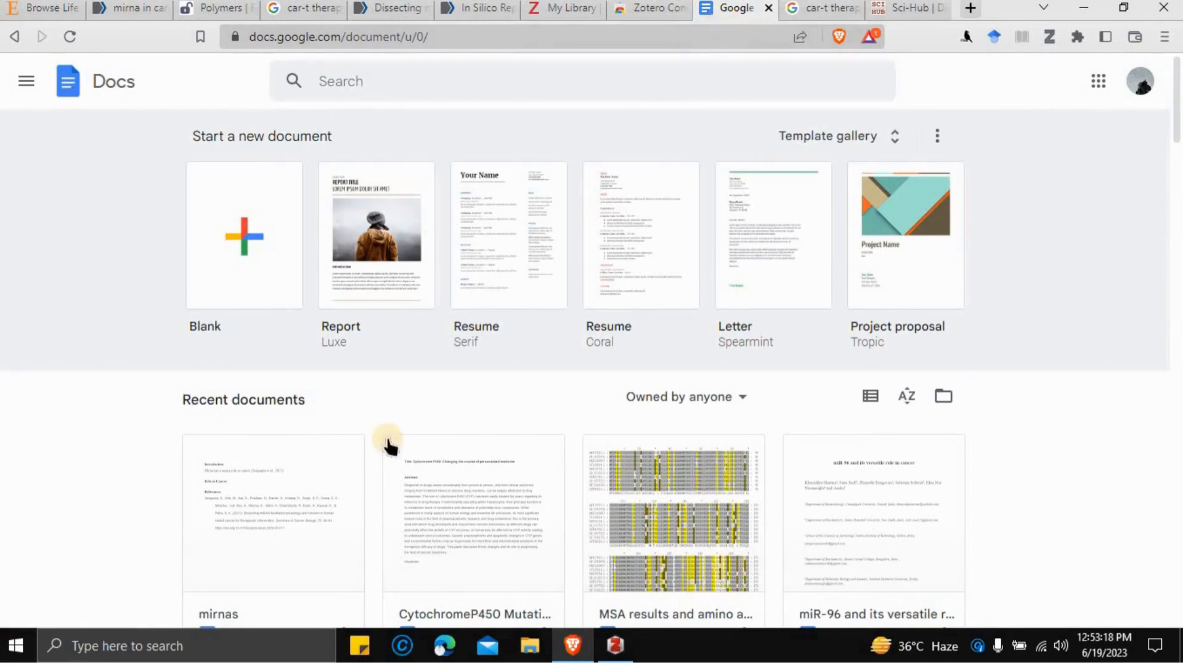
- Create a blank Google Doc titled 'cancer' and place the cursor in its body
click(253, 270)
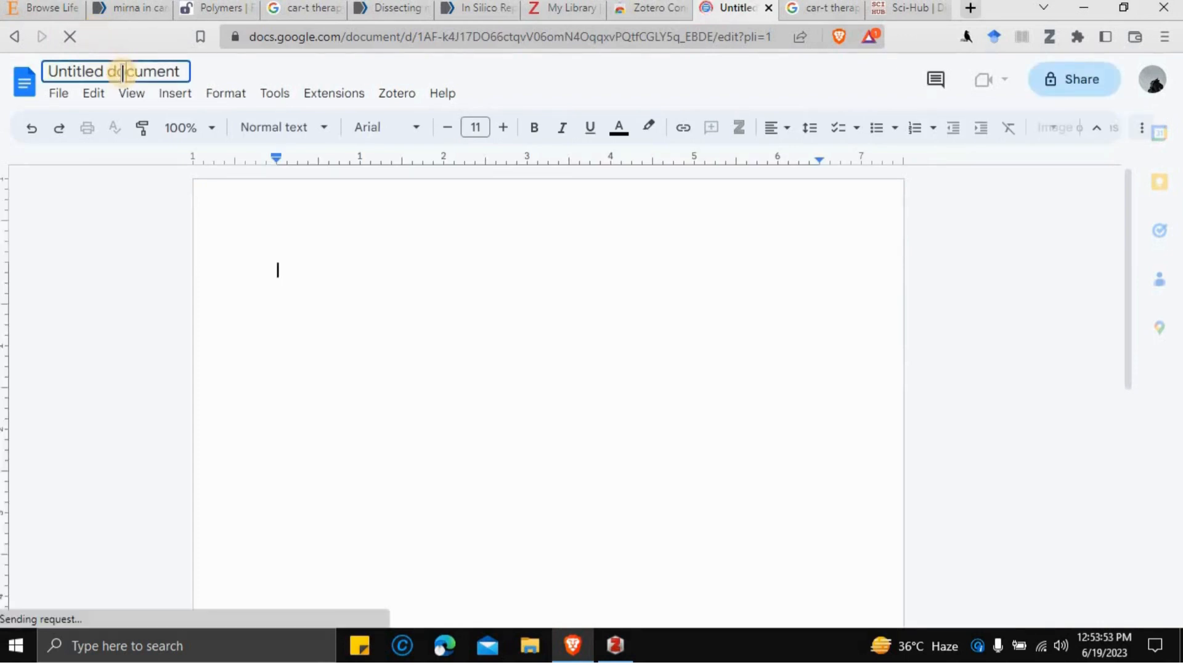
click(130, 72)
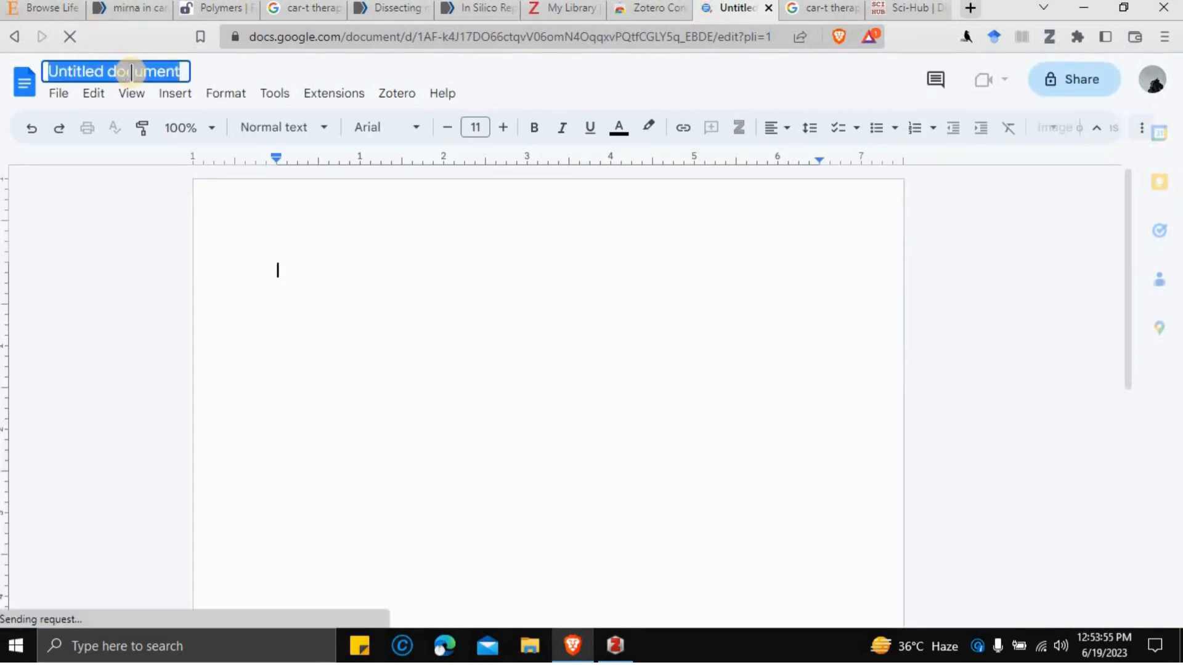
text(cancer)
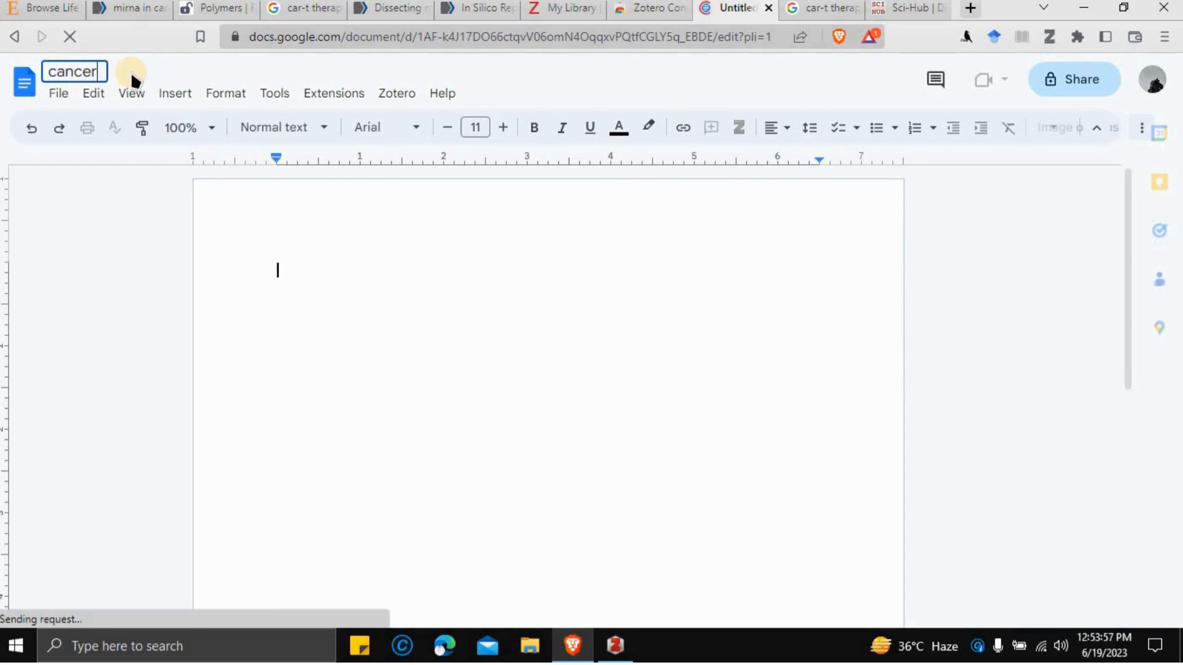
click(307, 258)
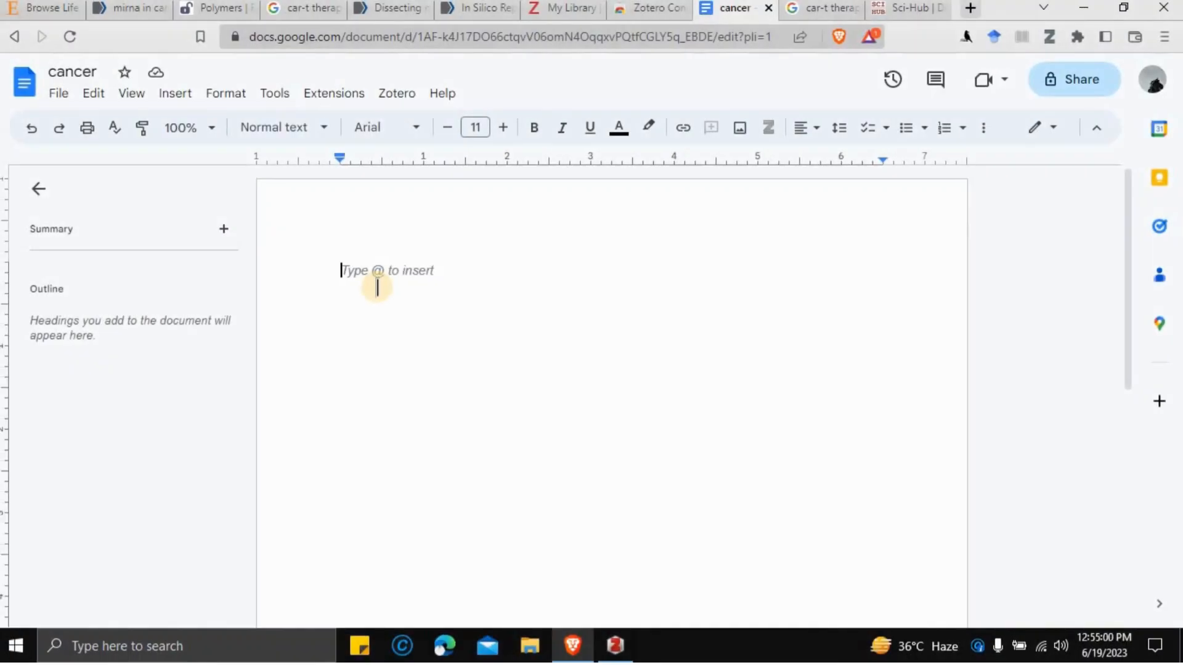
- Type Introduction, Body and References on separate lines, fixing the typo in Introduction
text(I)
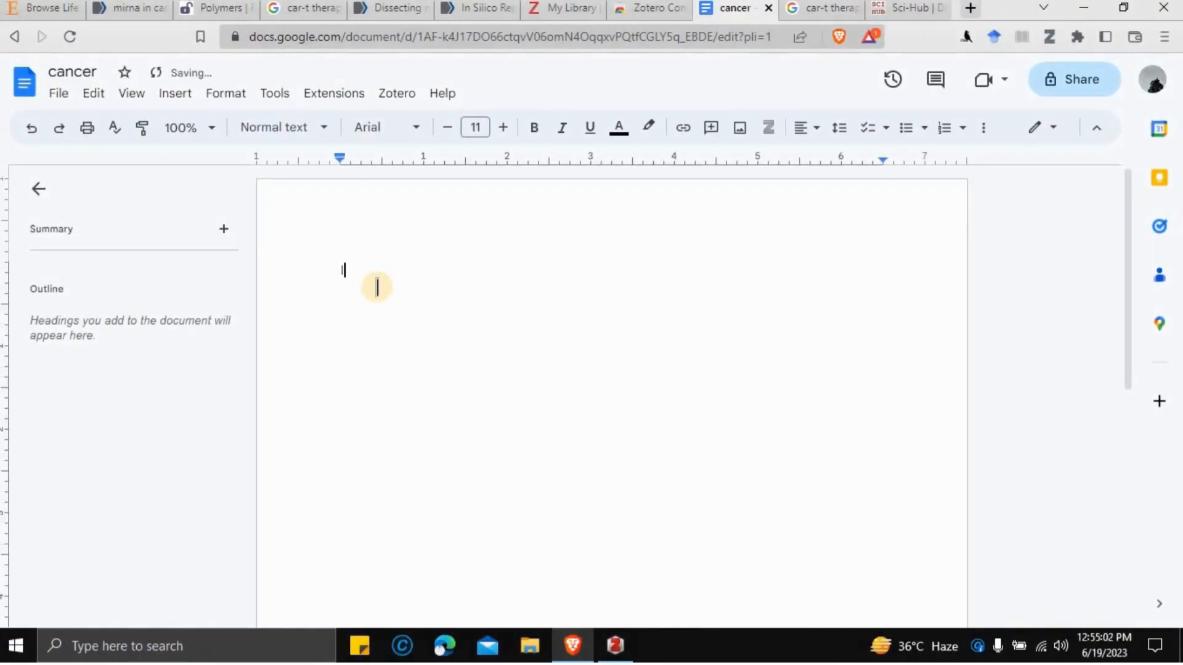
text(ntroductiom)
key(BackSpace)
text(n)
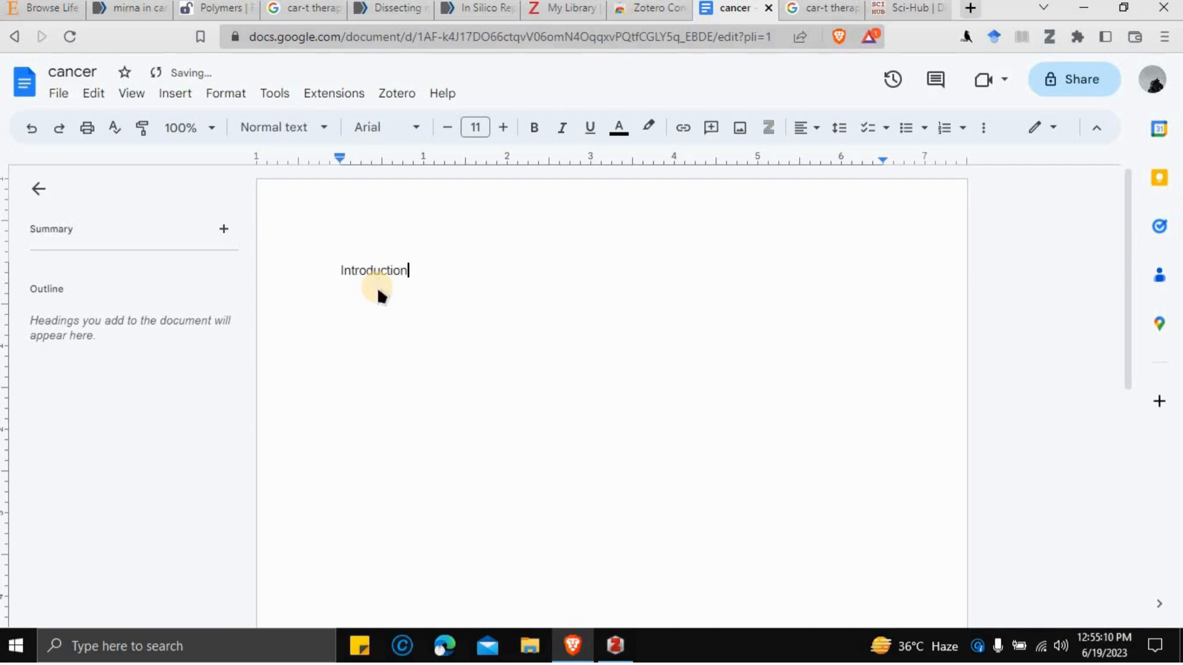
key(Return)
text(Body)
key(Return)
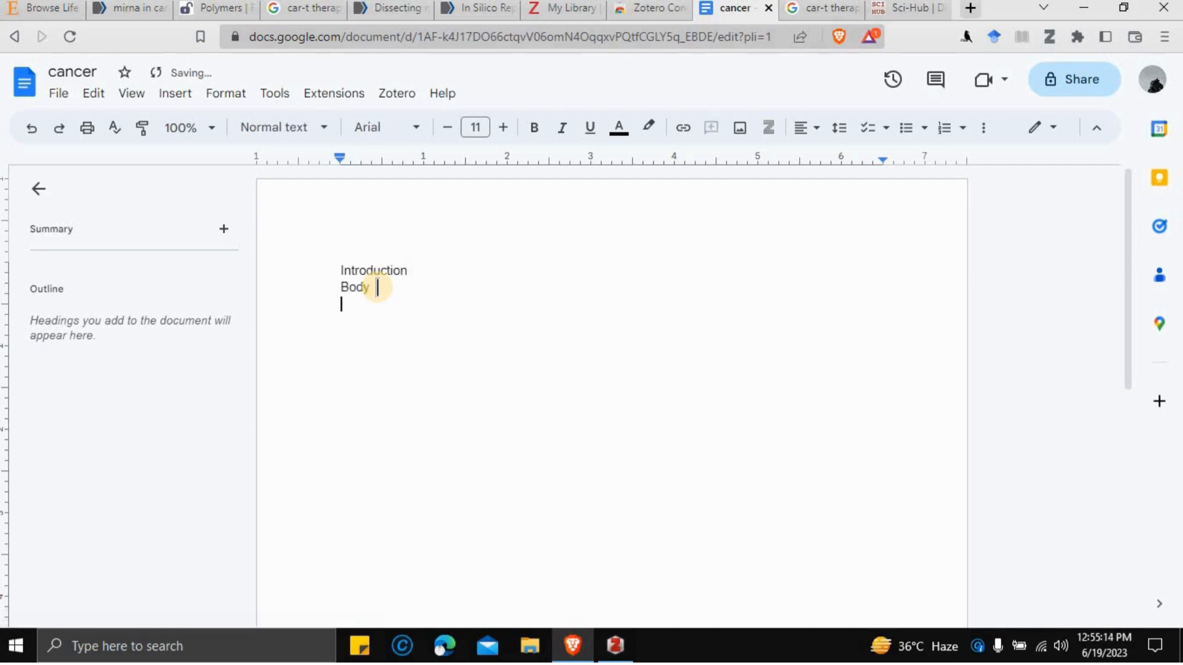
text(References)
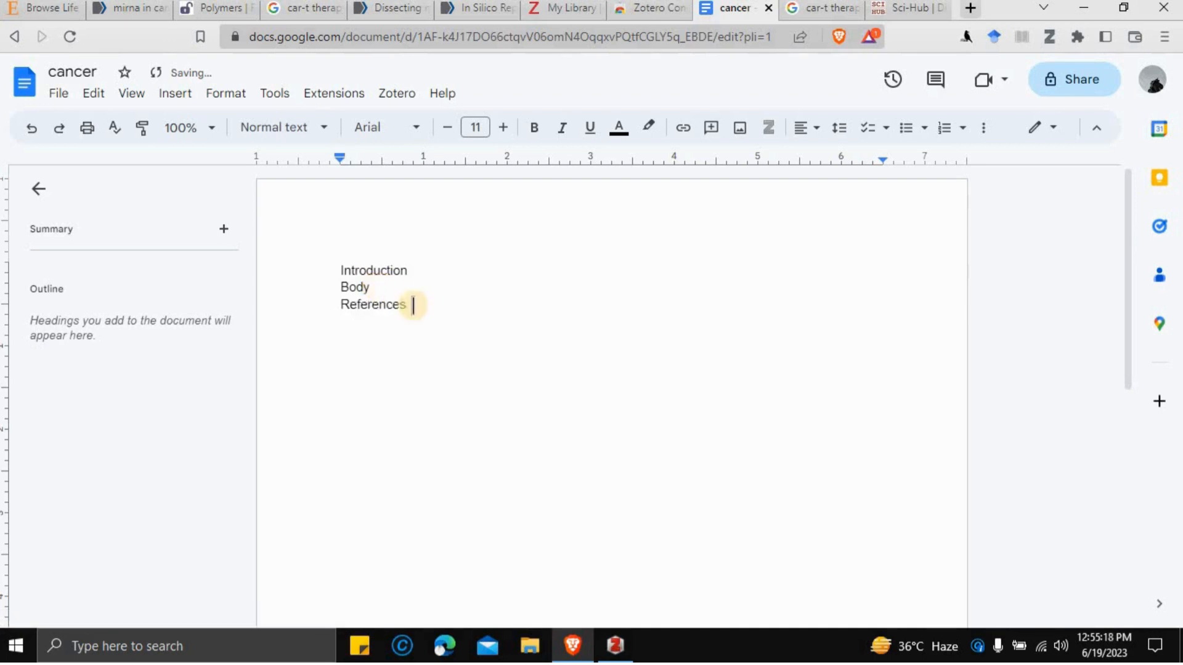
- Make the three lines bold Times New Roman Heading 2 at size 14, then check the outline
drag(414, 307, 330, 265)
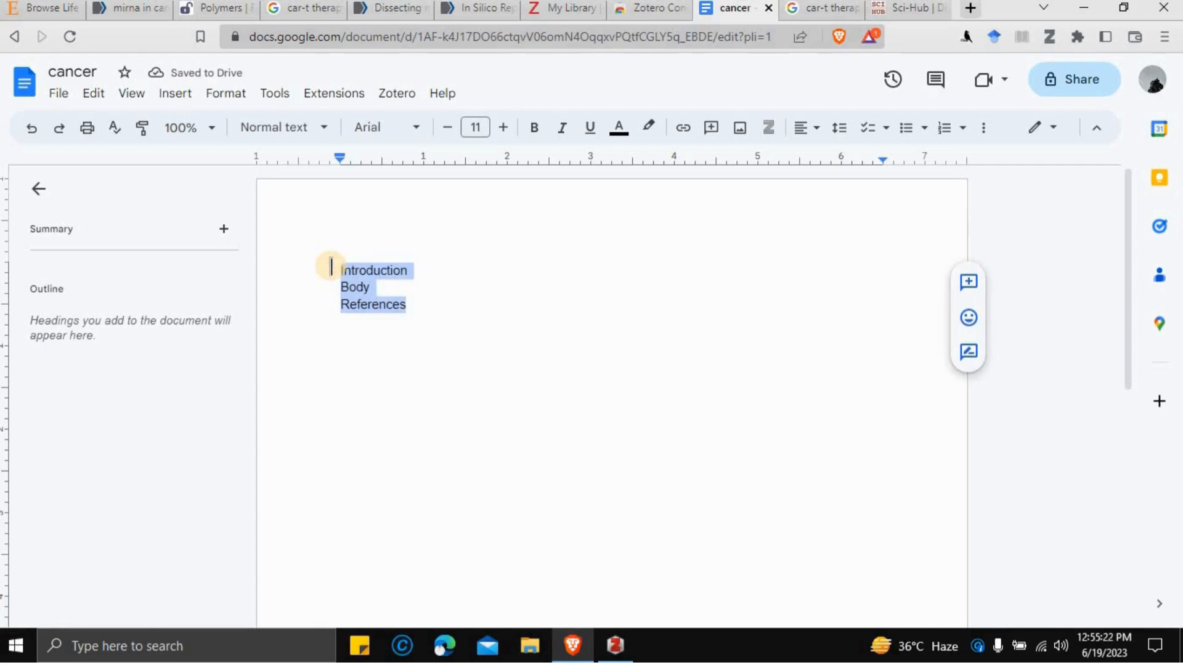
click(315, 136)
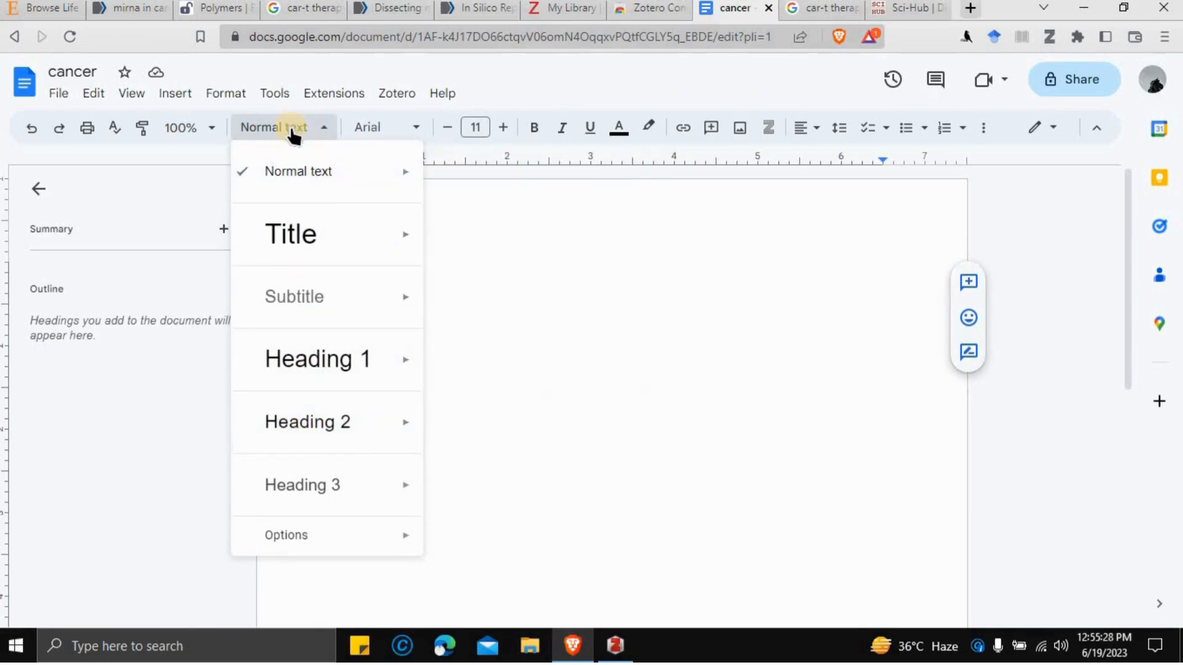
click(342, 436)
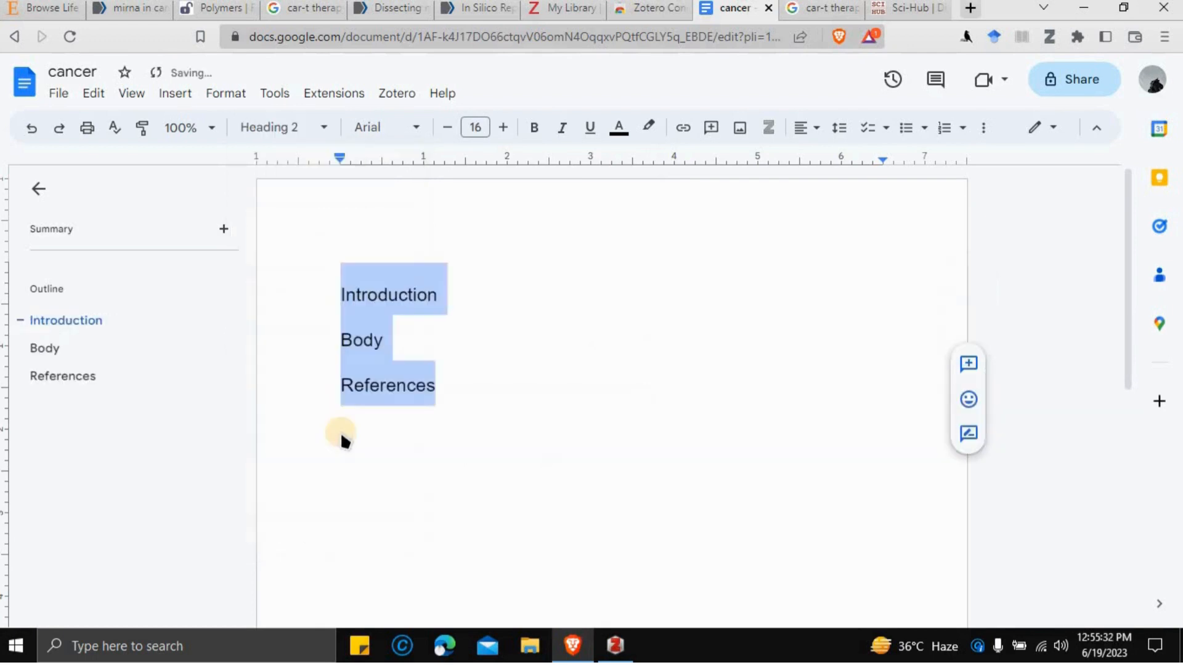
click(414, 128)
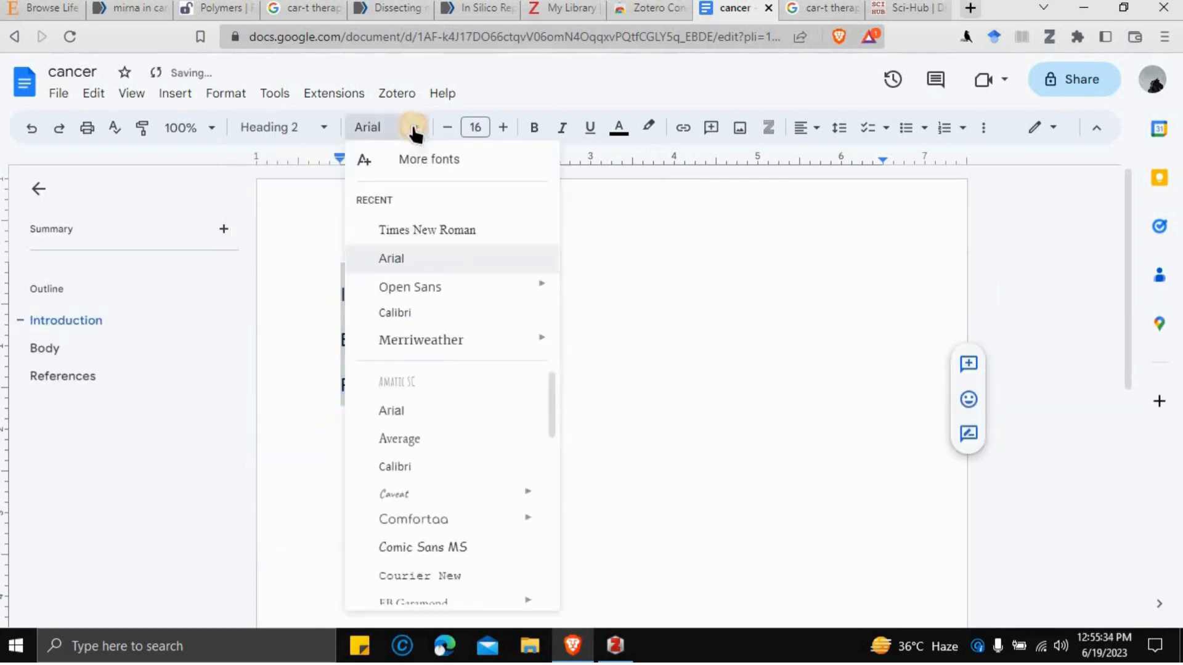
click(480, 130)
text(14)
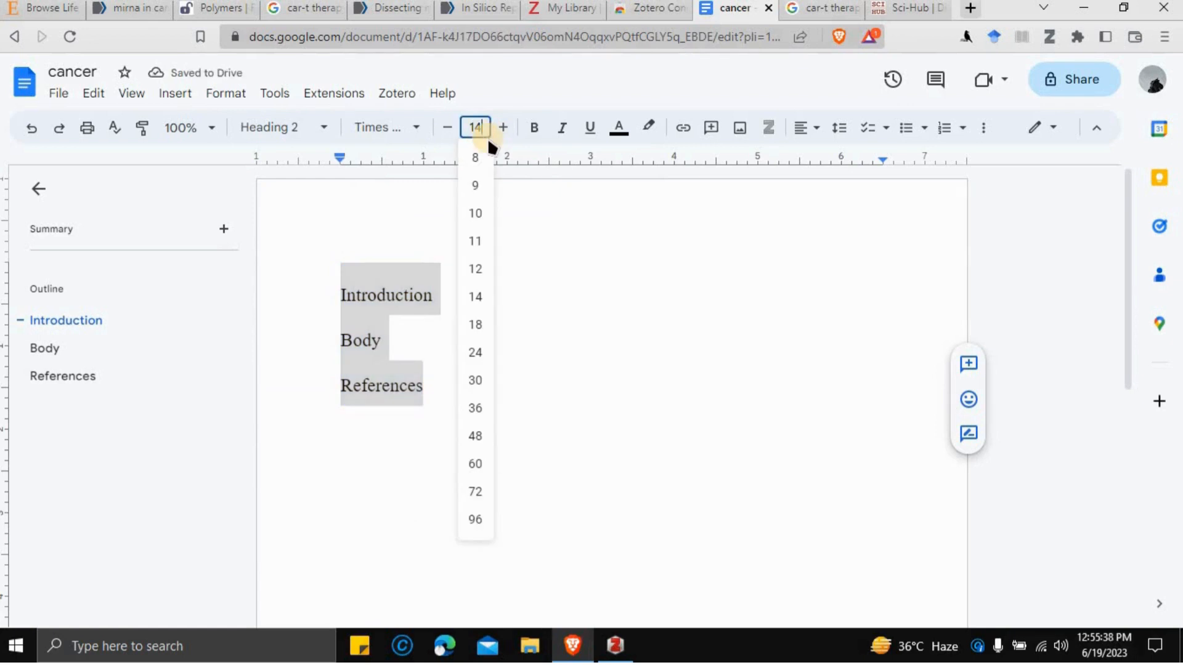
click(532, 130)
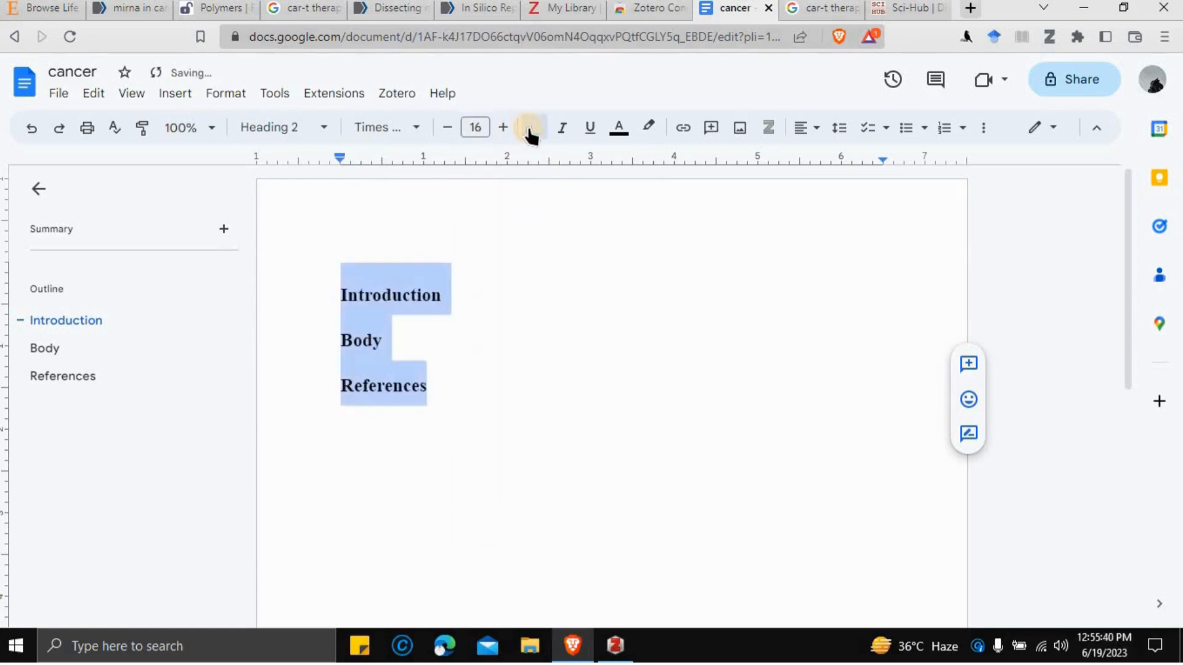
click(438, 337)
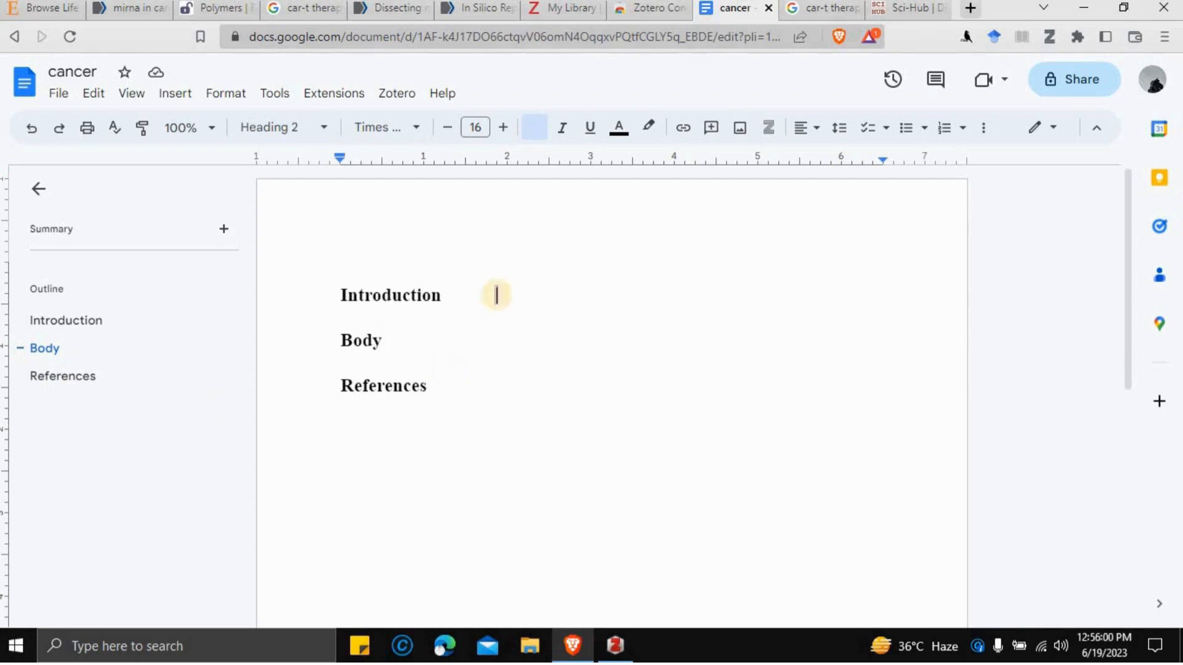
click(42, 377)
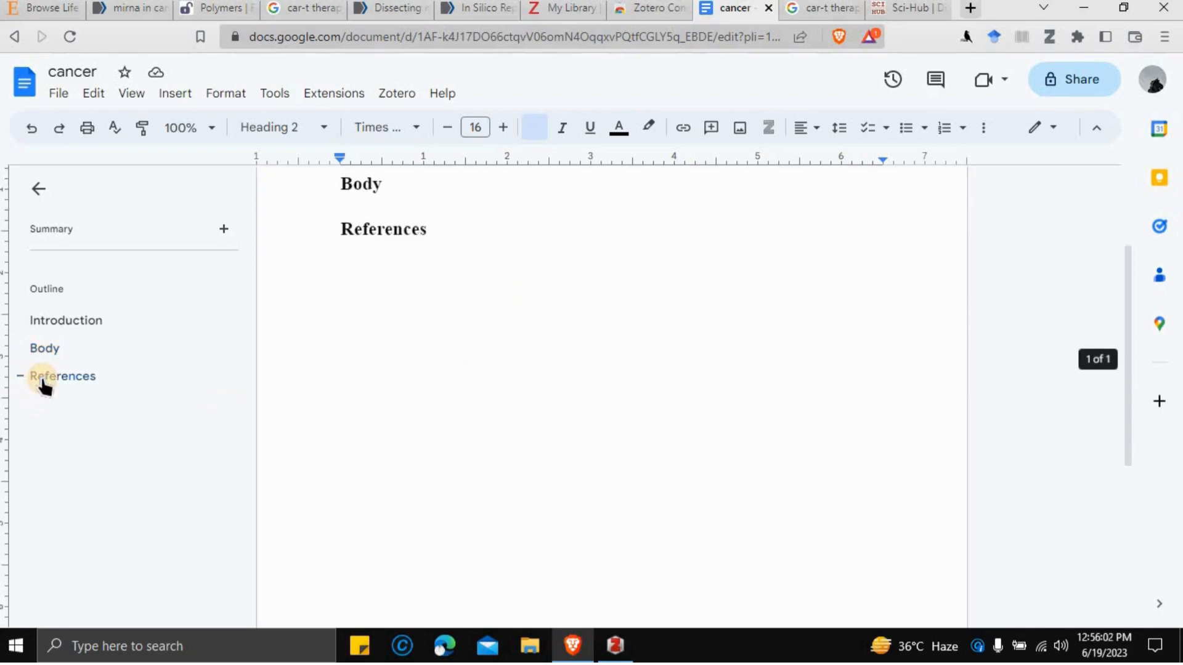
scroll(451, 356, up, 3)
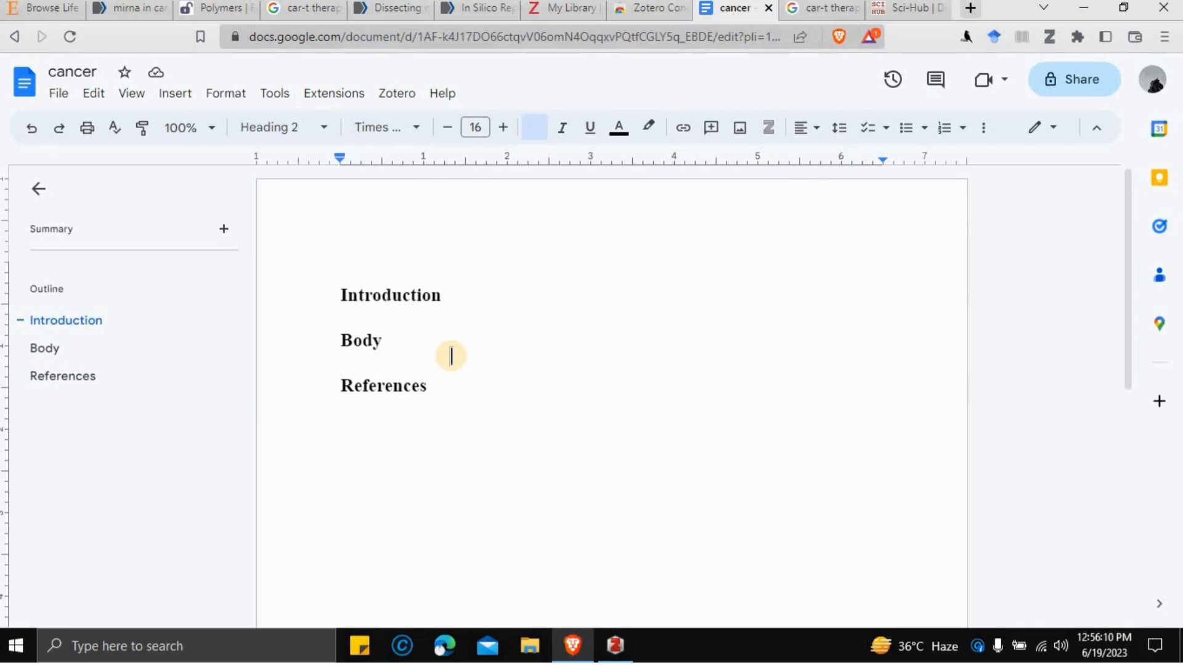
- Add 'cancer in mirnas' as a normal-text line directly below the Introduction heading
click(441, 297)
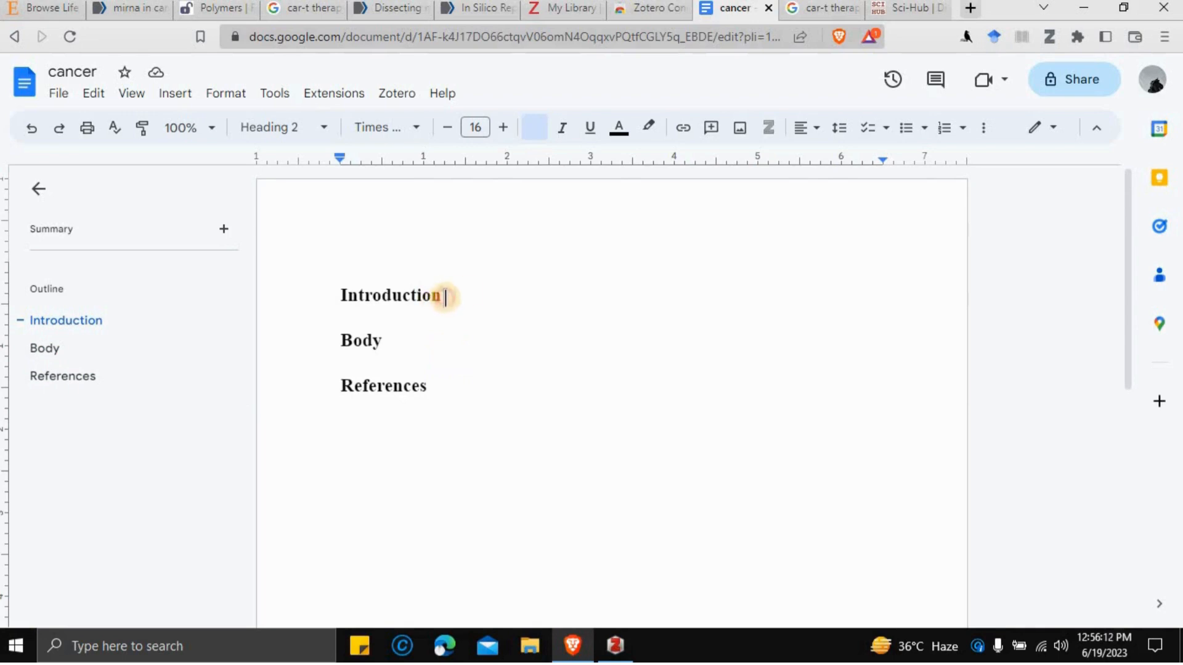
key(Return)
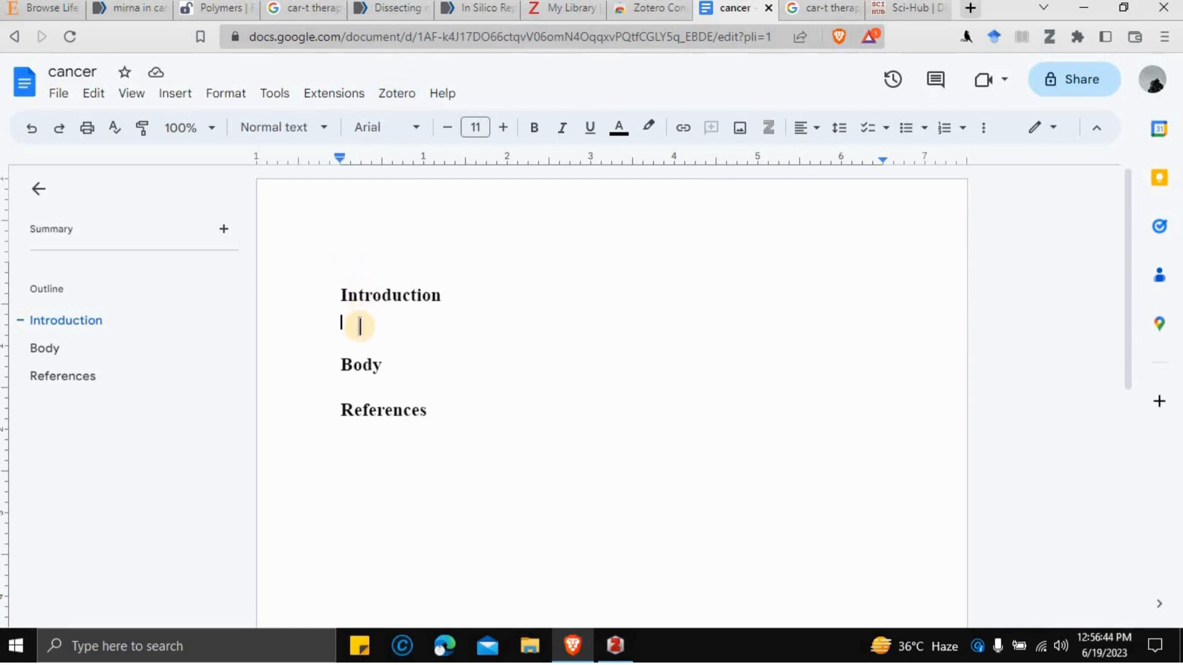
text(cancer)
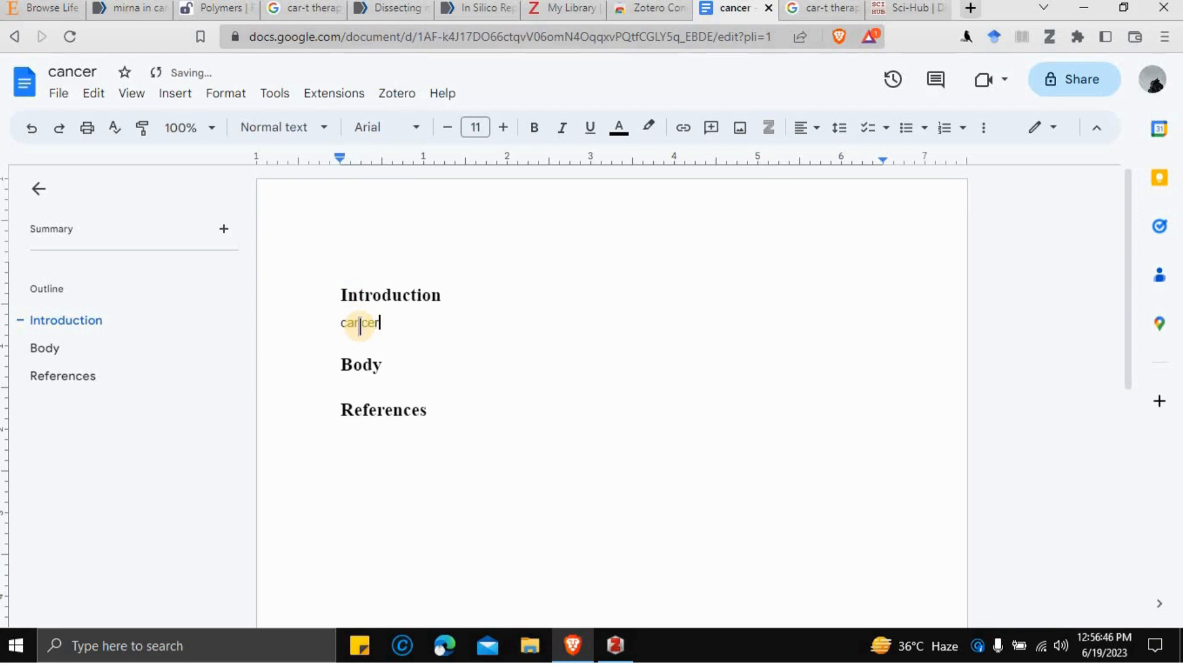
text( in mirnas)
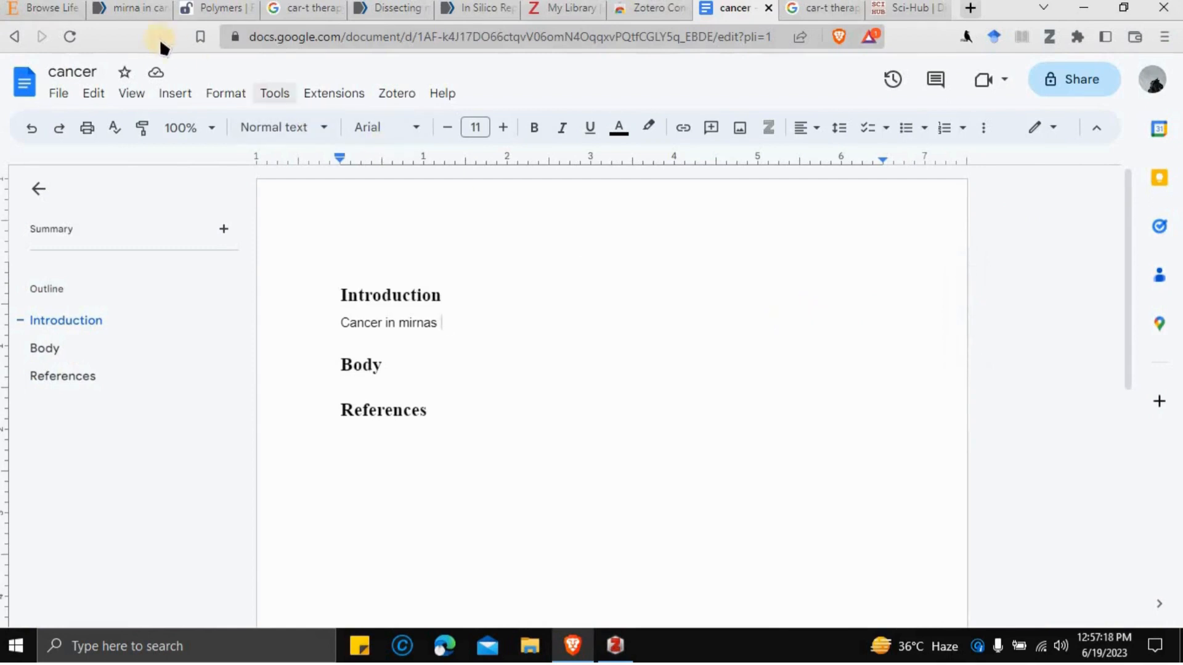
- Glance at the Zotero library, then go back to the PubMed 'mirna in cancer' results
click(634, 650)
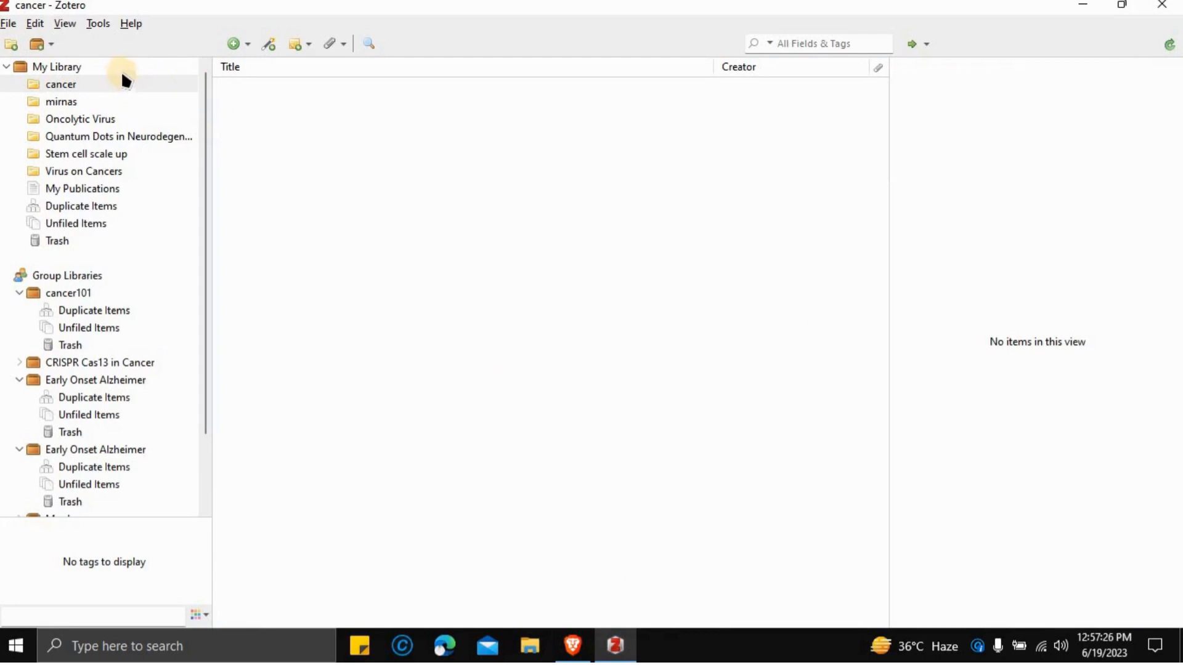
click(1080, 9)
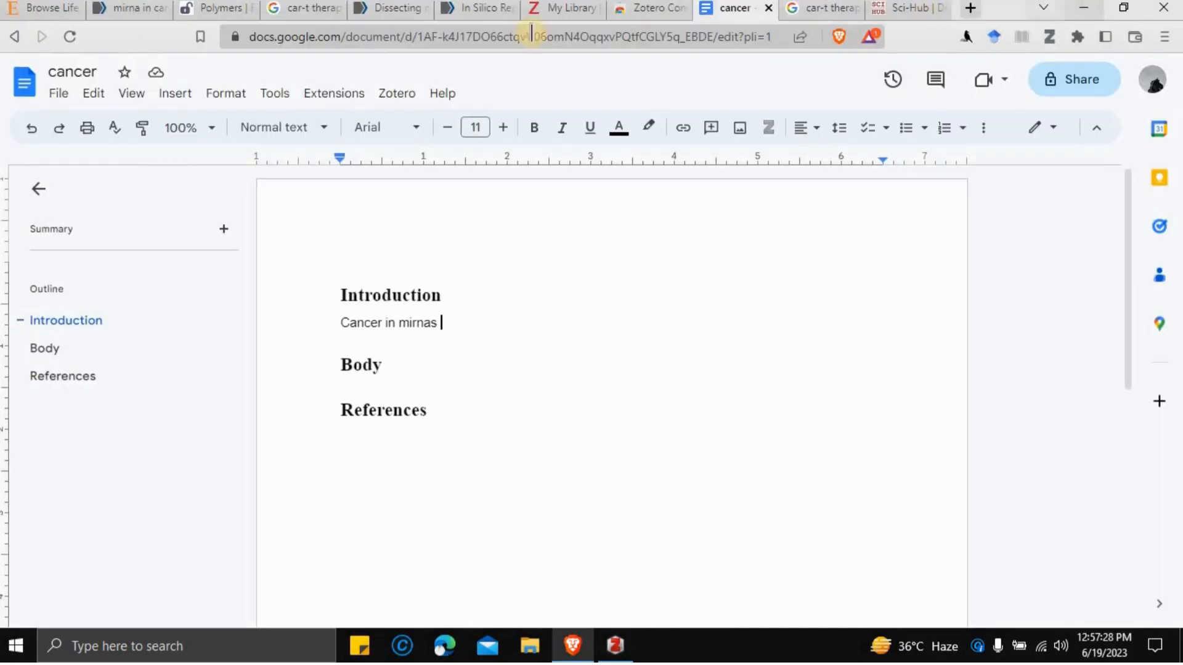
click(614, 645)
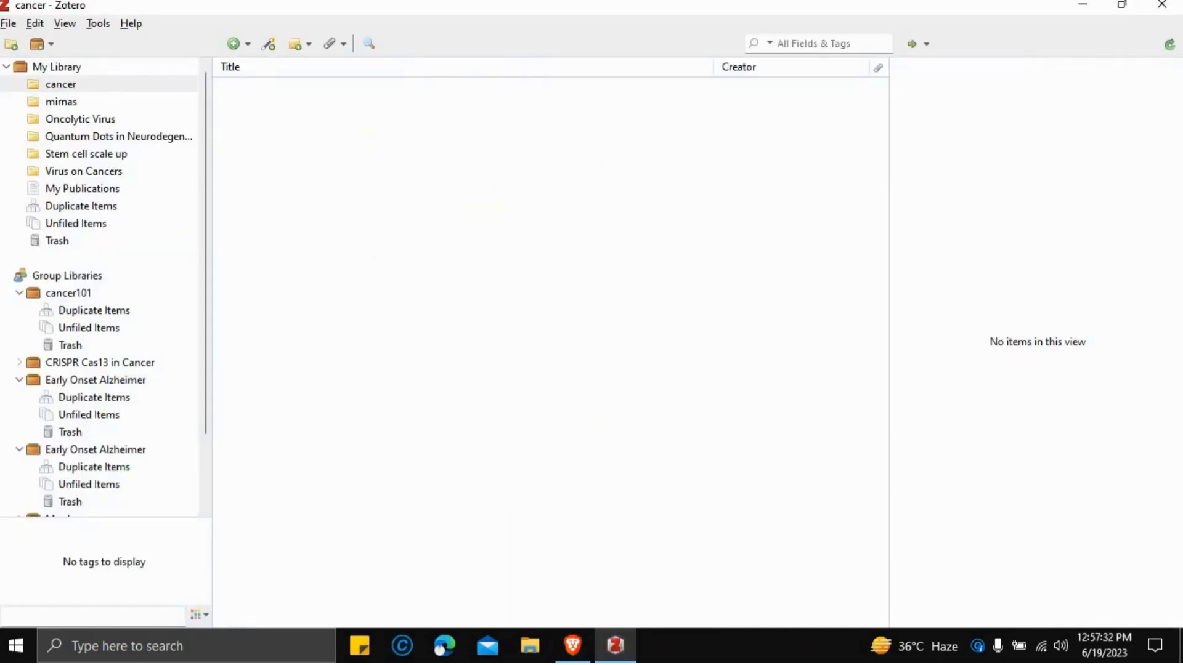
click(1086, 8)
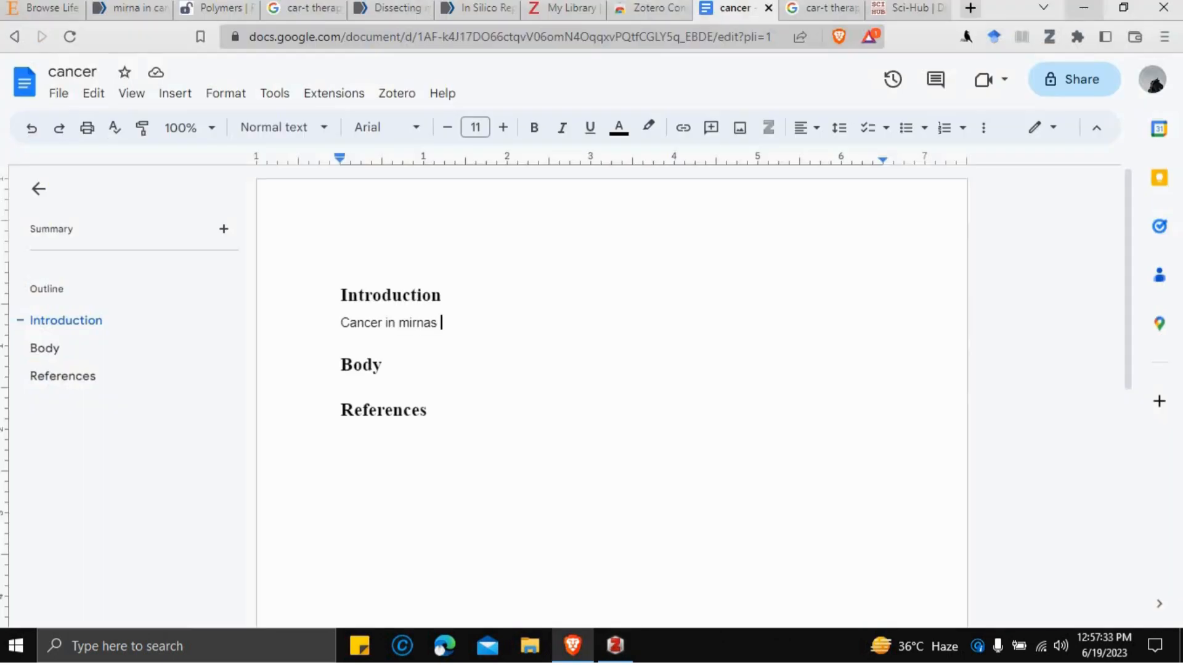
click(145, 10)
scroll(558, 326, down, 3)
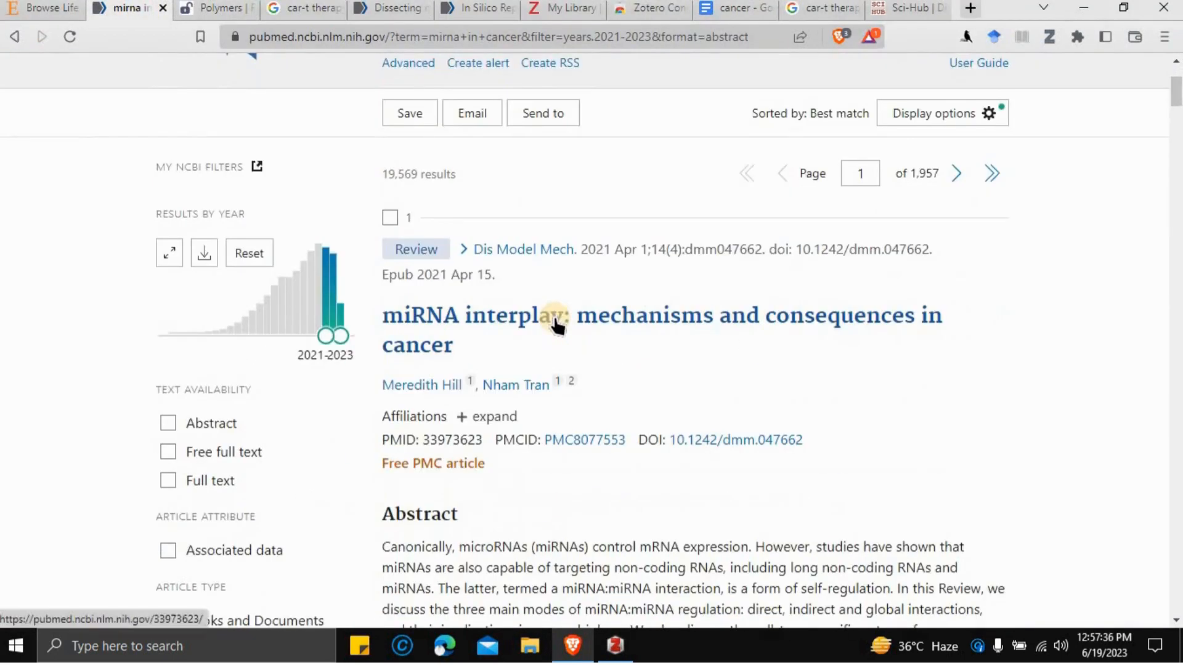
- Open the miRNA interplay article in a new tab and save it to the Zotero cancer collection
right_click(557, 317)
click(586, 323)
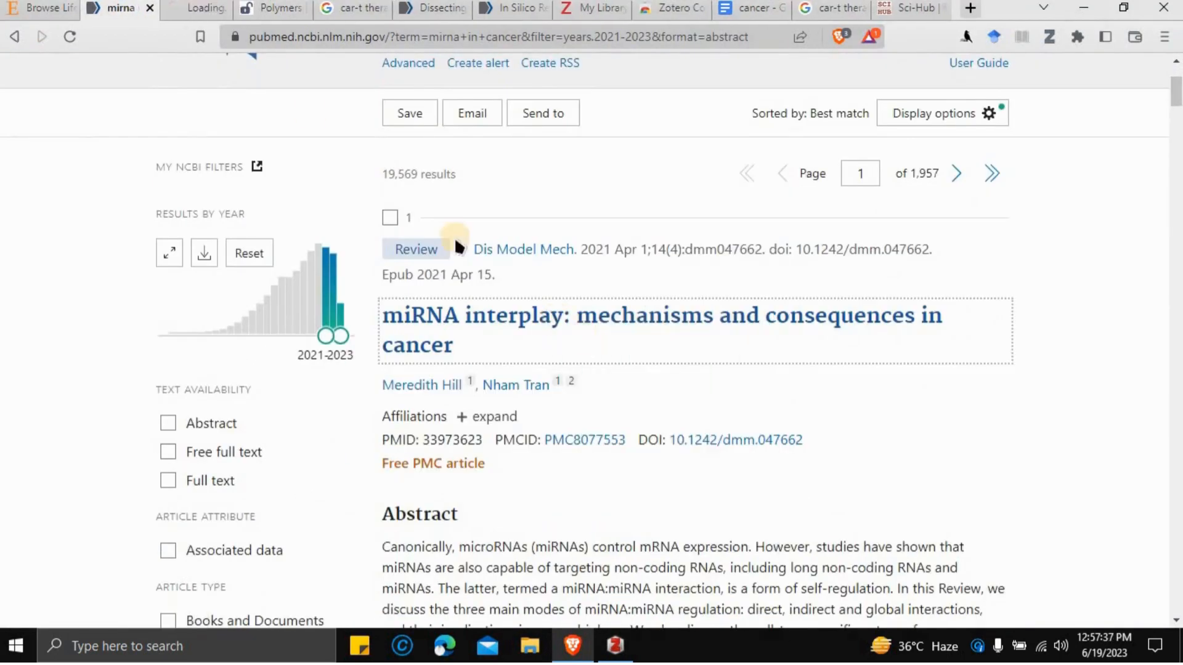
click(206, 8)
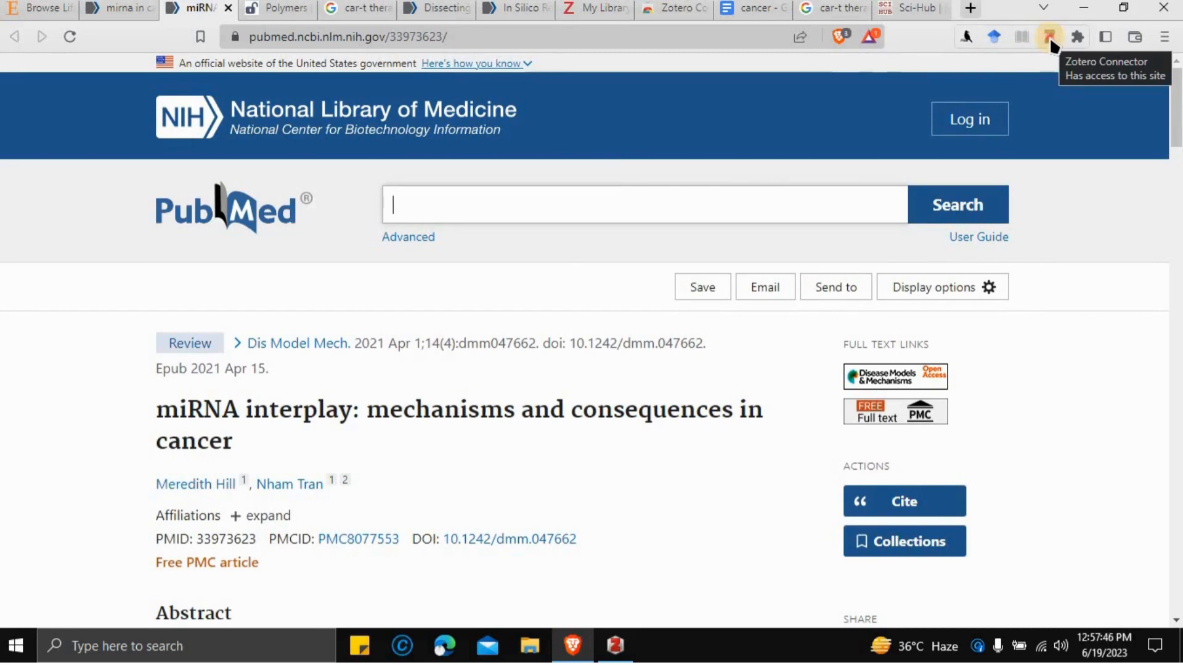
click(1049, 37)
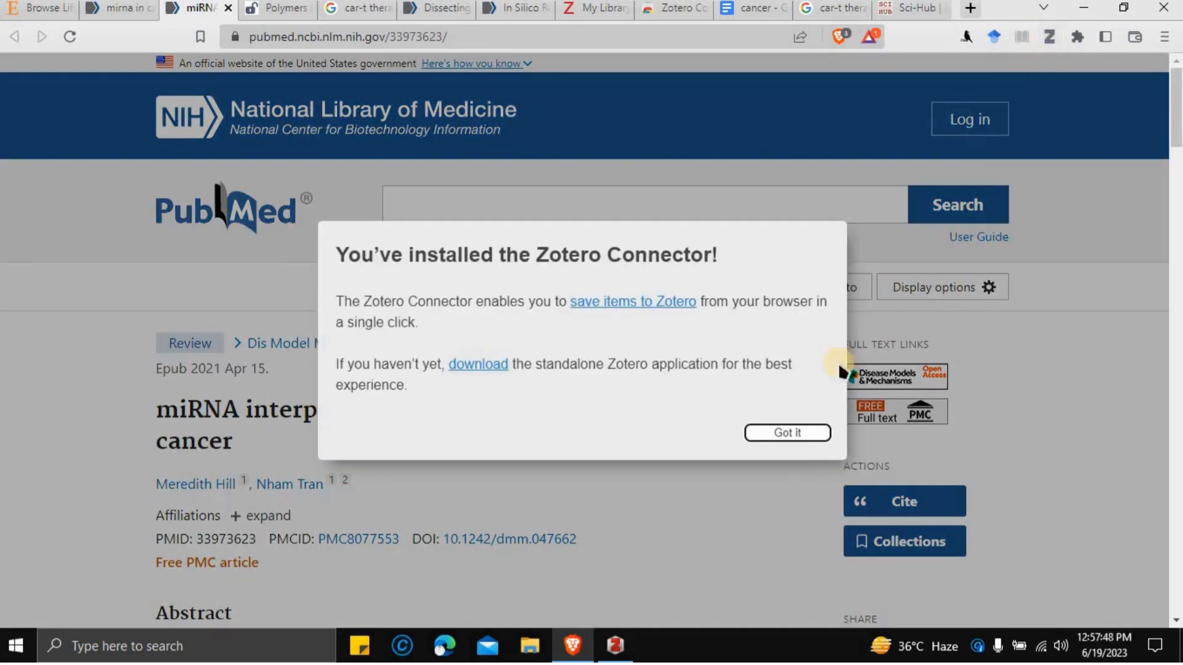
click(782, 433)
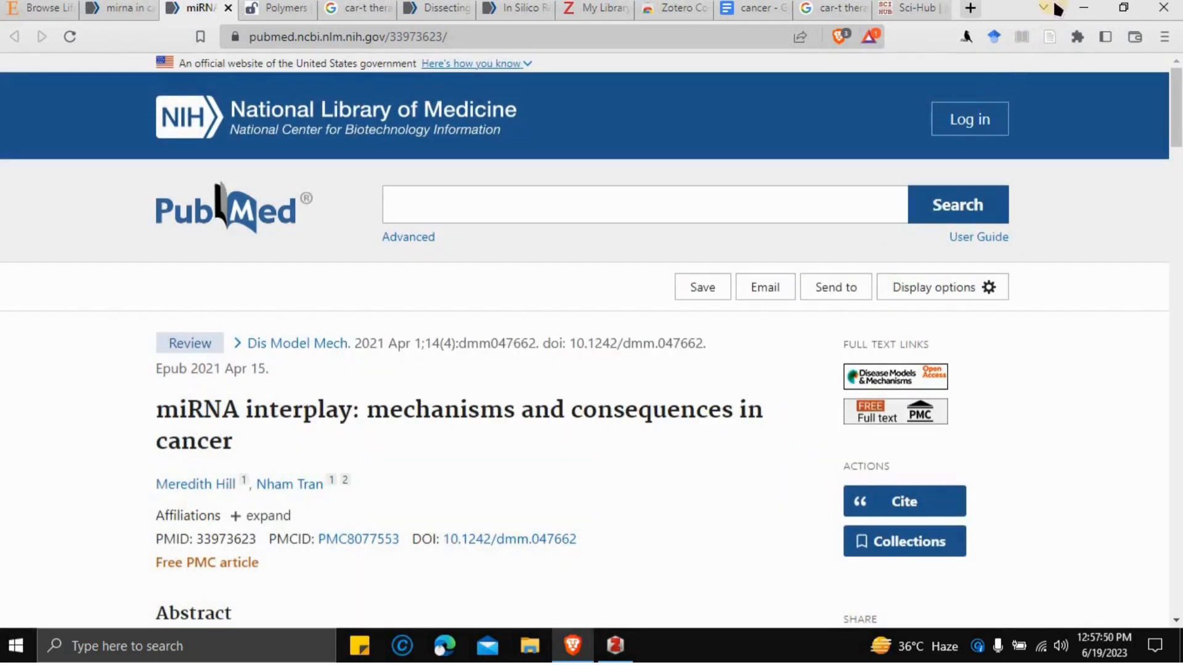
click(1046, 39)
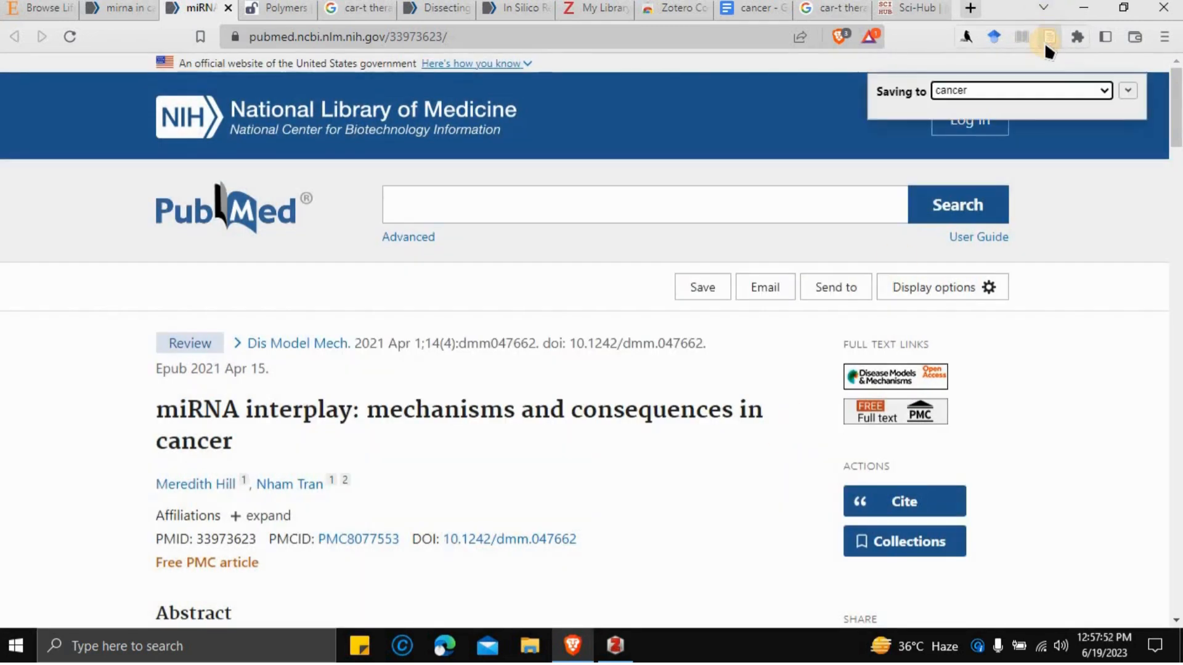
click(1058, 88)
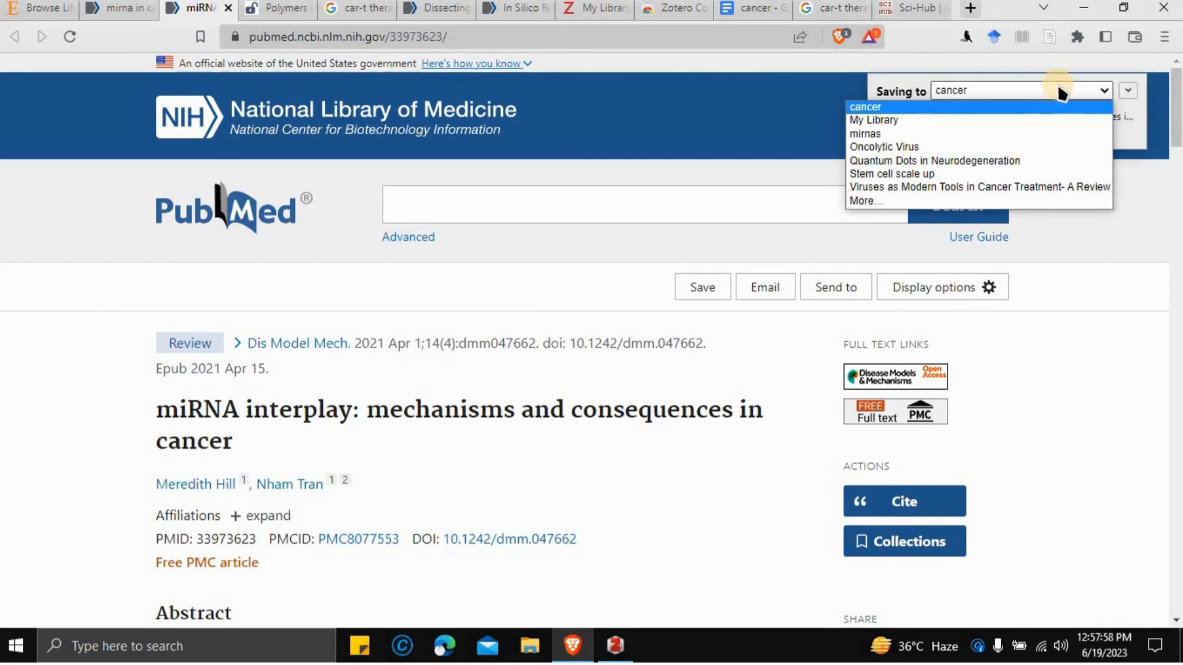
click(1022, 105)
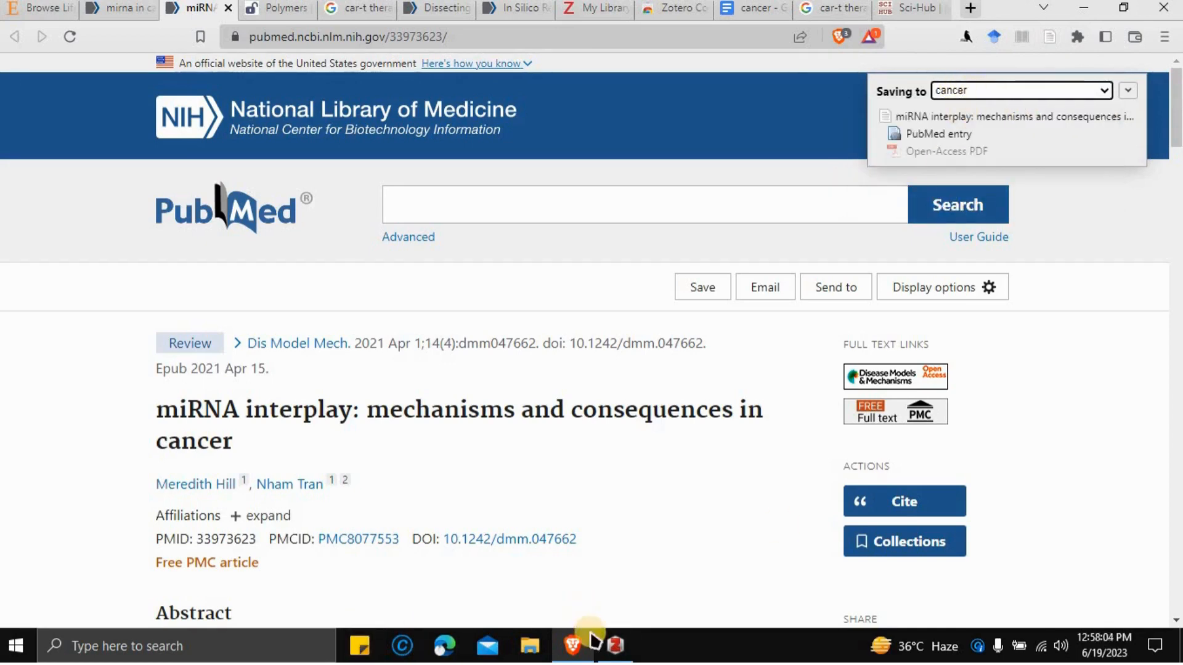
- Confirm the saved item in Zotero, then select the article's full title on PubMed
click(615, 645)
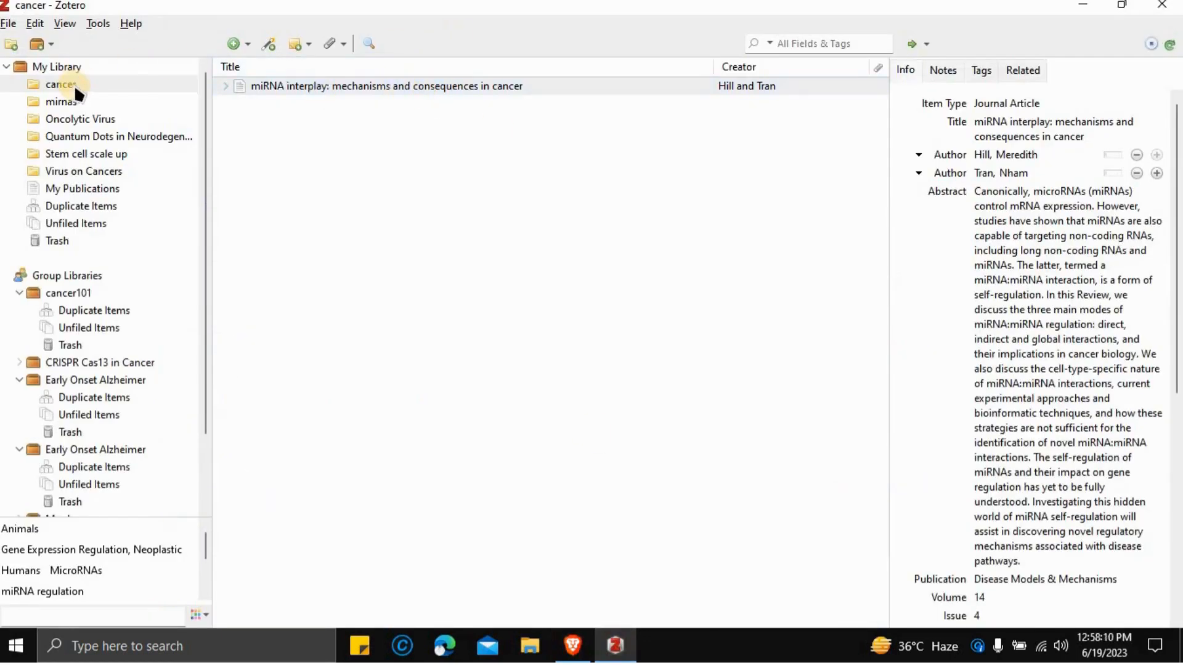
click(1075, 6)
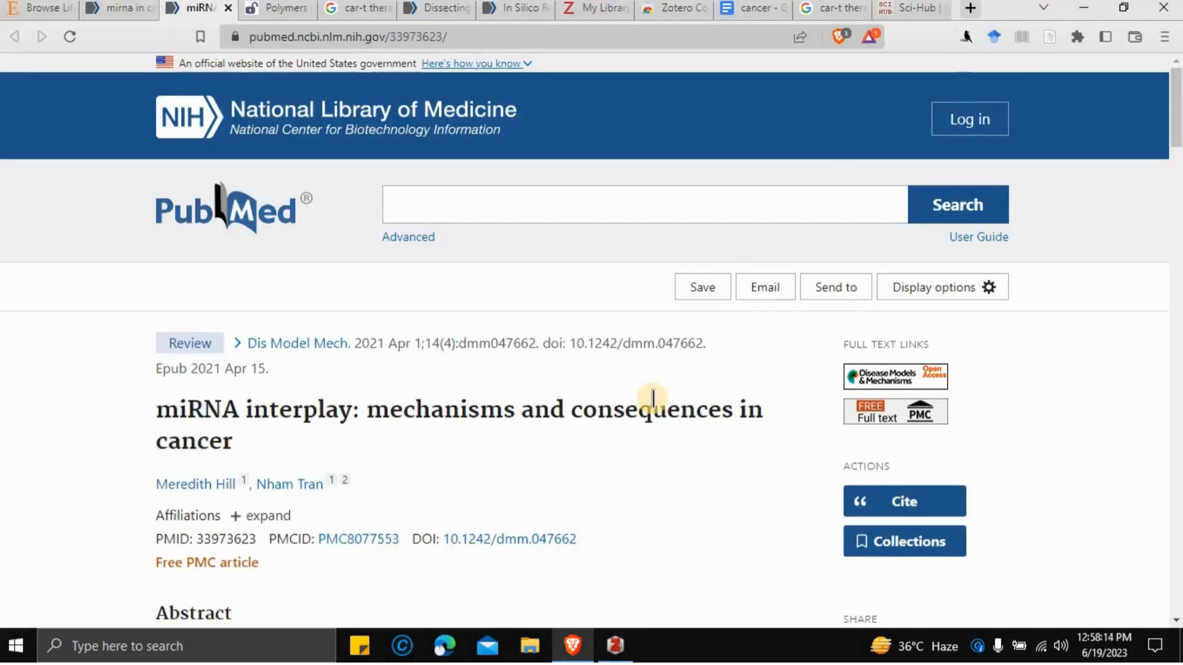
scroll(653, 397, down, 1)
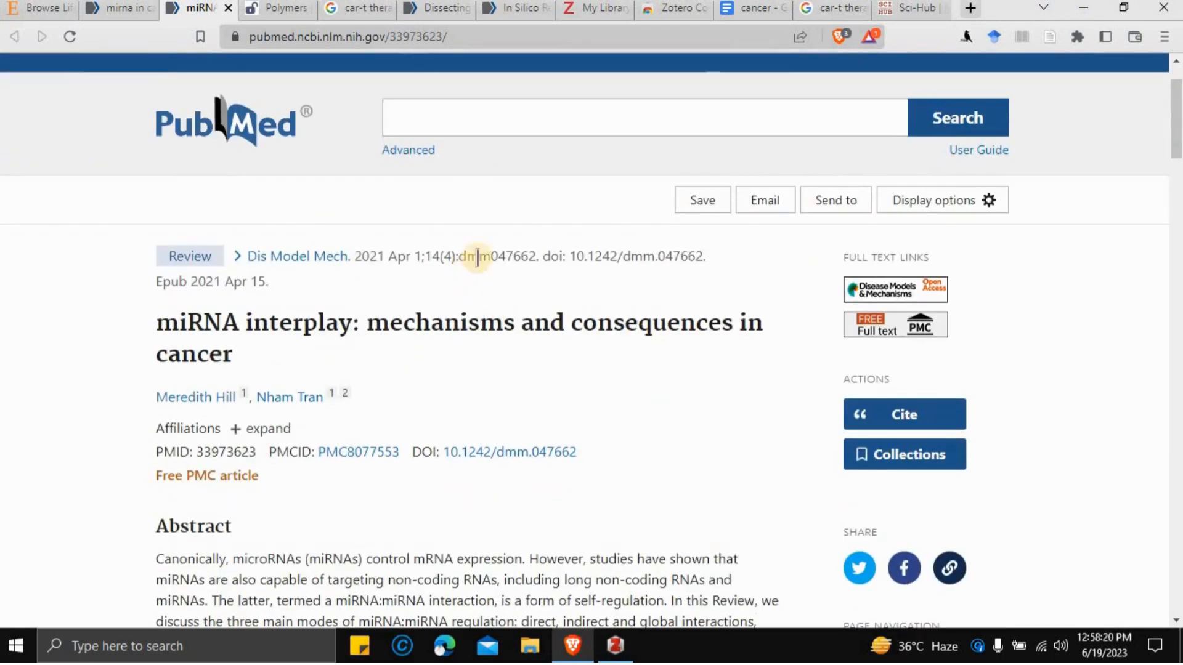
click(747, 11)
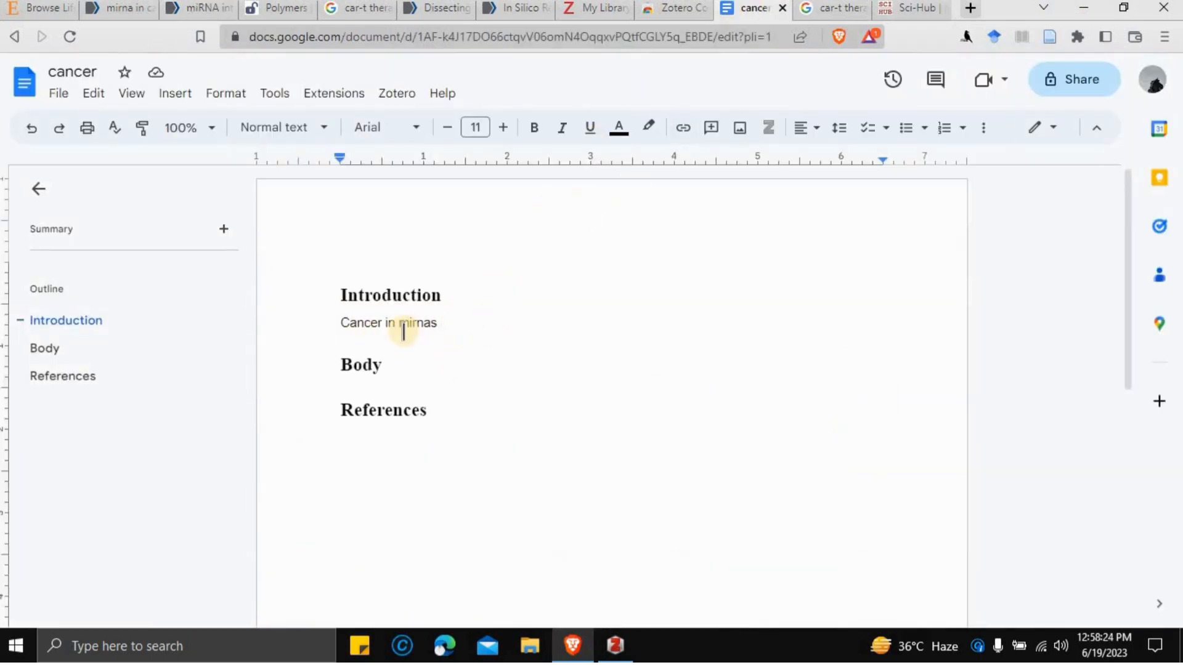
click(194, 13)
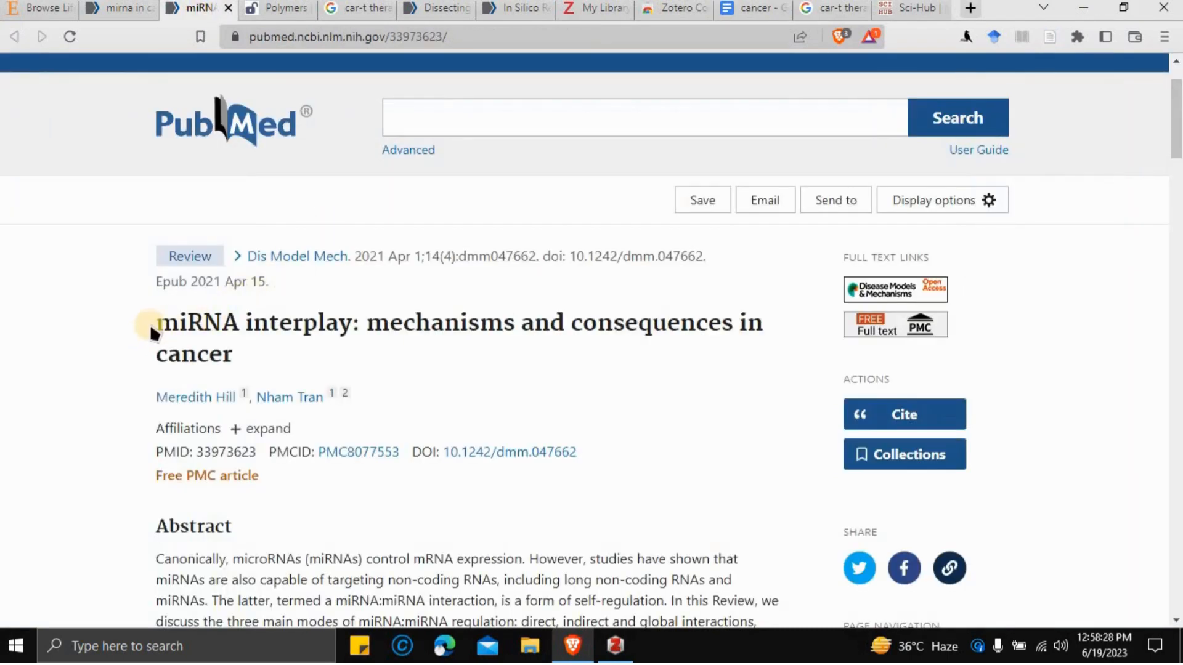
drag(153, 324, 259, 354)
key(ctrl+c)
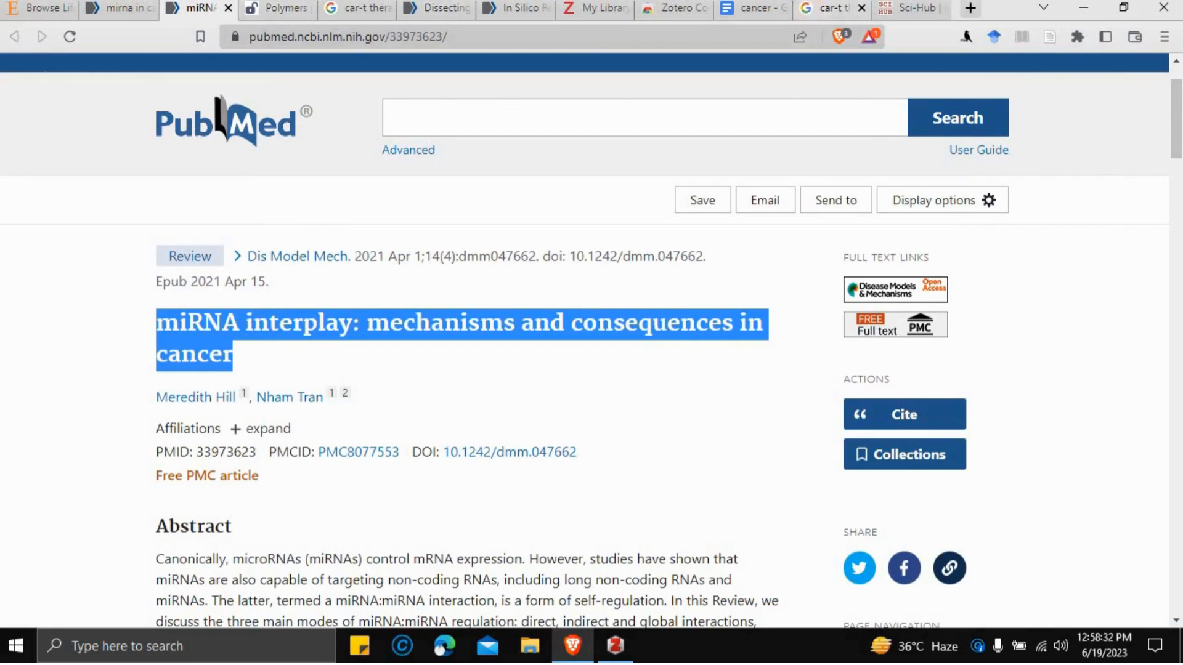
- Start a Zotero citation in the cancer document and pick APA 7th edition as its style
click(737, 8)
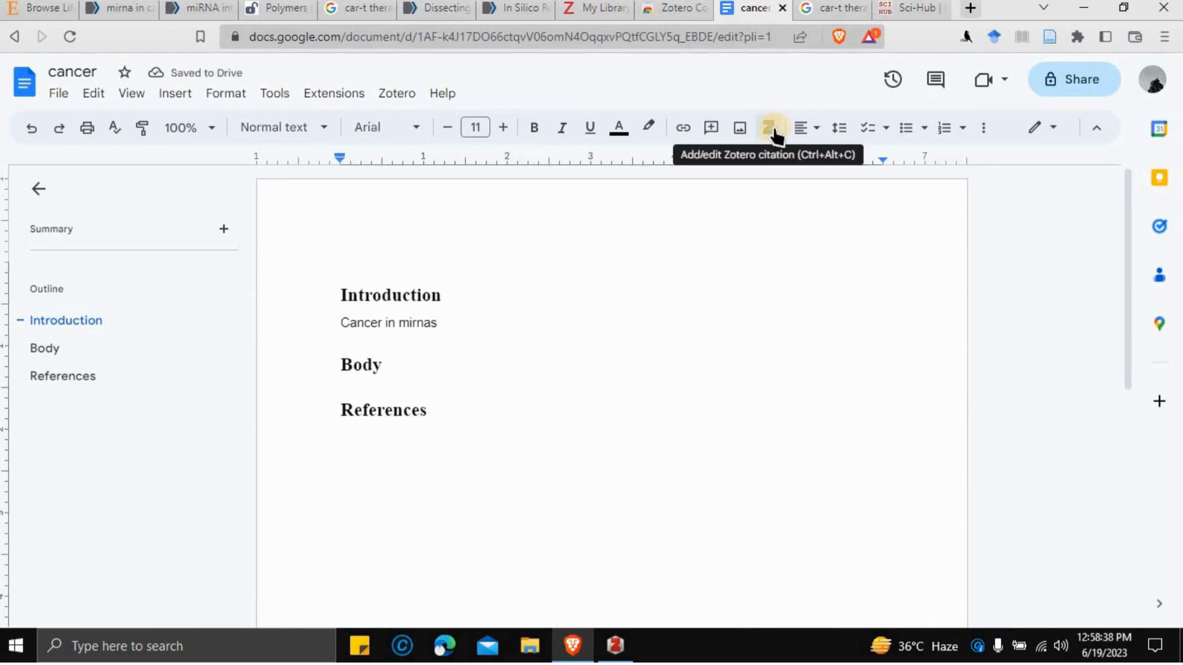
click(772, 129)
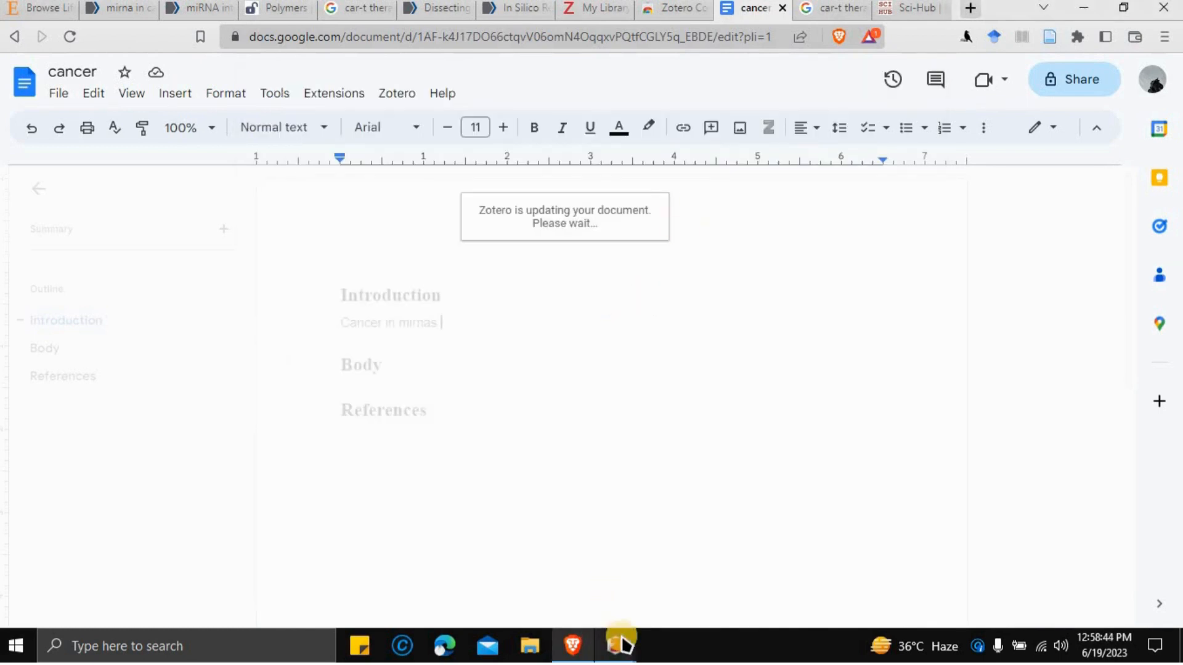
mouse_move(624, 644)
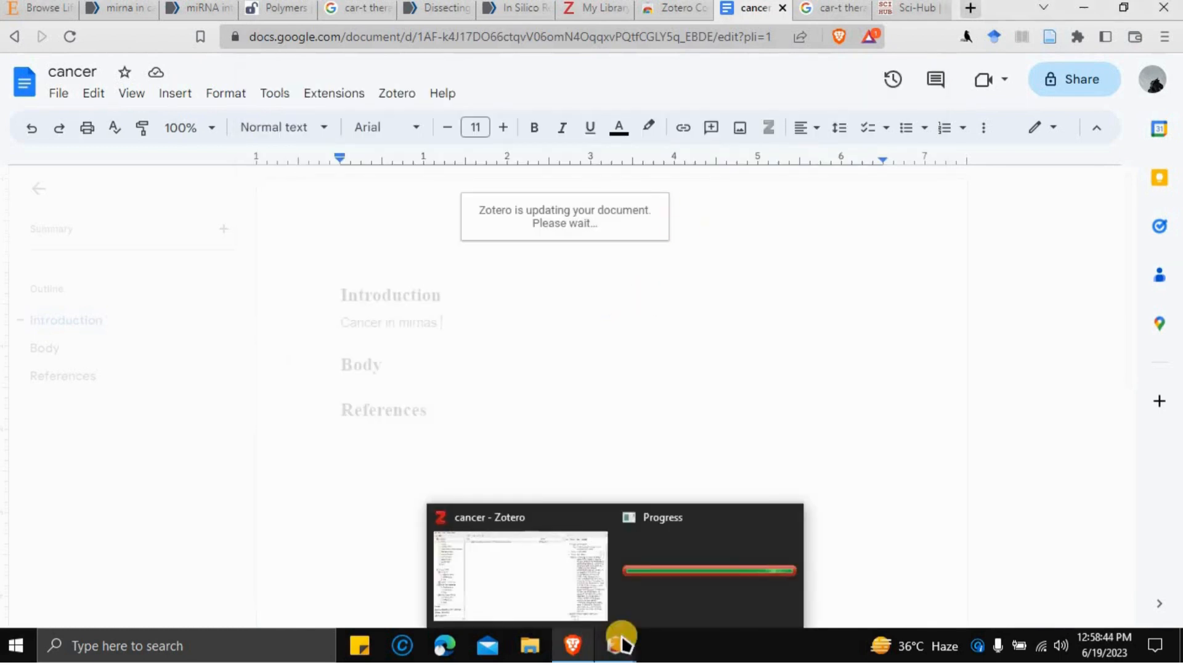
click(647, 606)
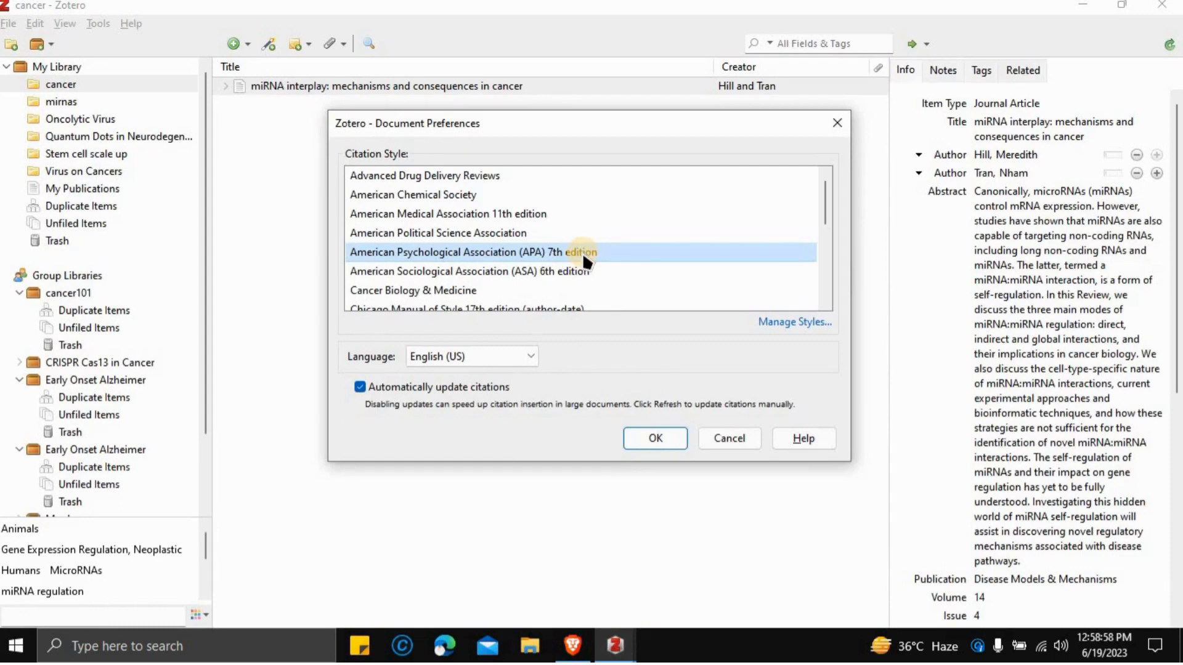
click(656, 439)
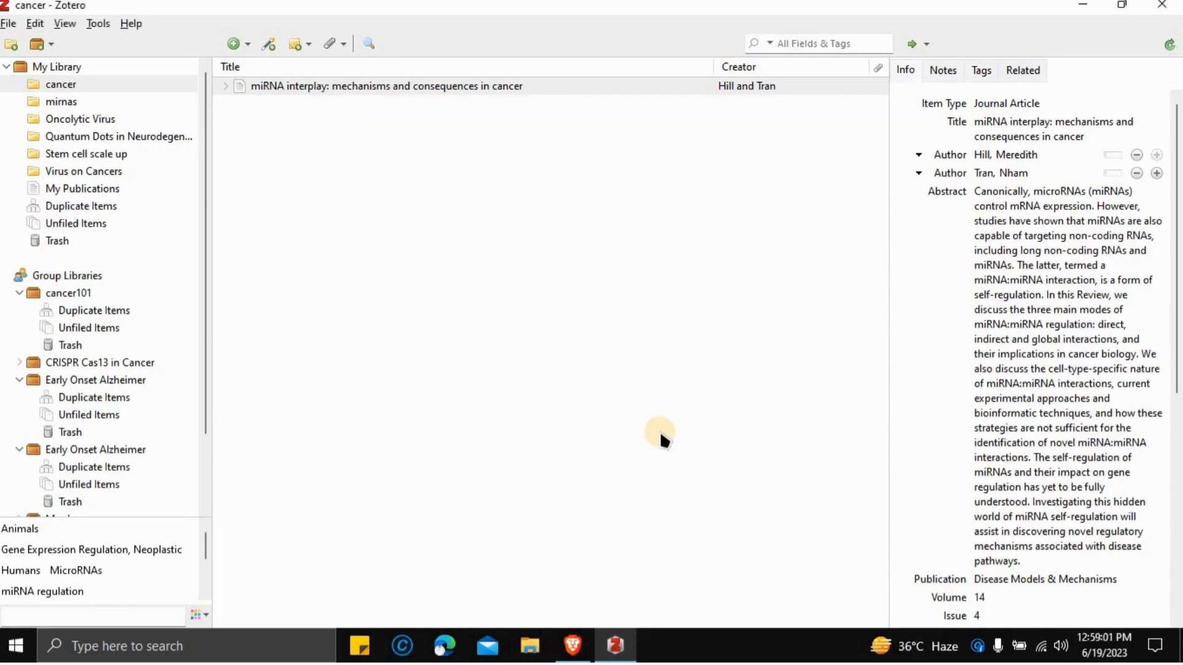
click(1075, 8)
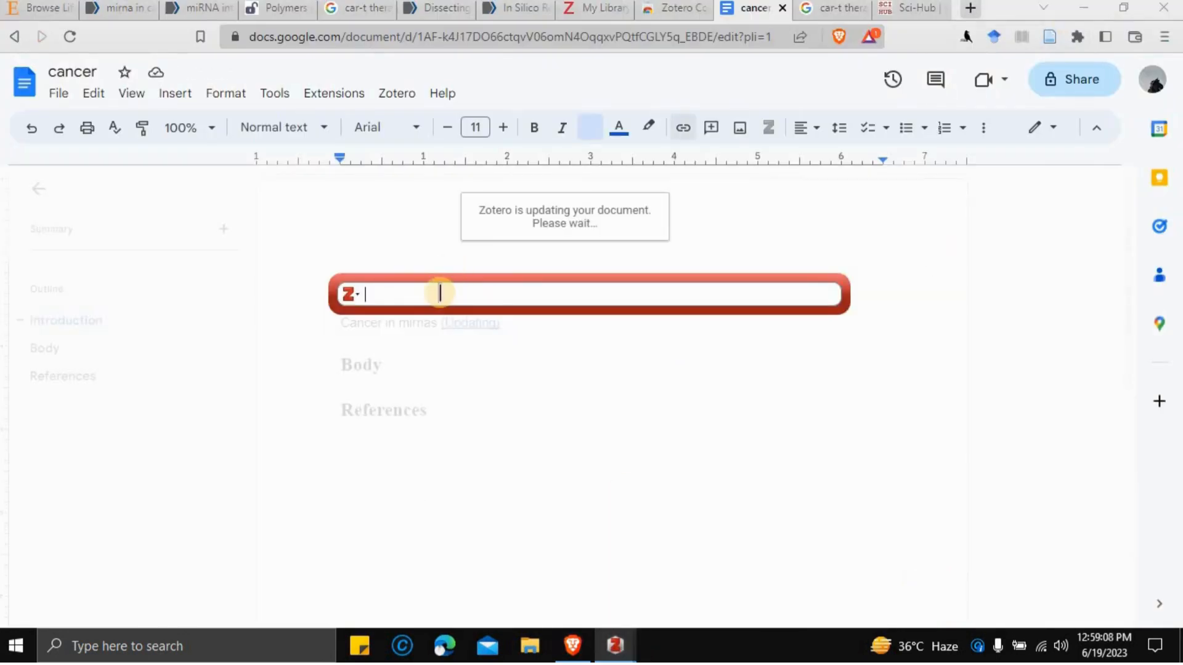
- Paste the article title into the citation search and insert the (Hill & Tran, 2021) citation
key(ctrl+v)
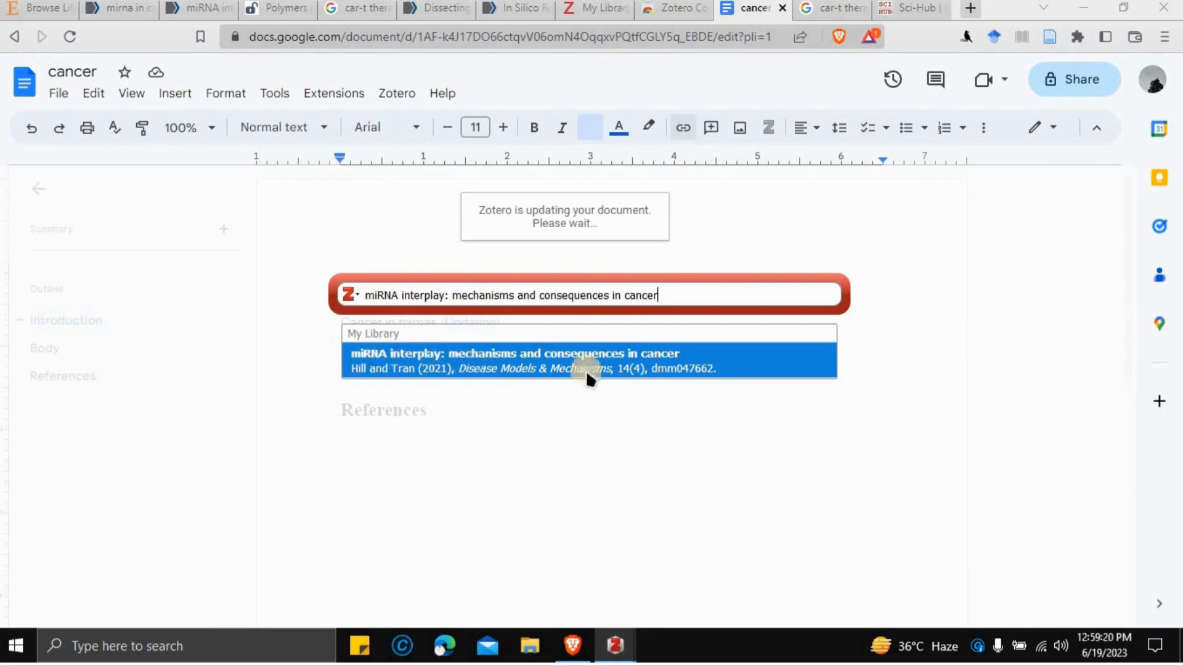
click(550, 355)
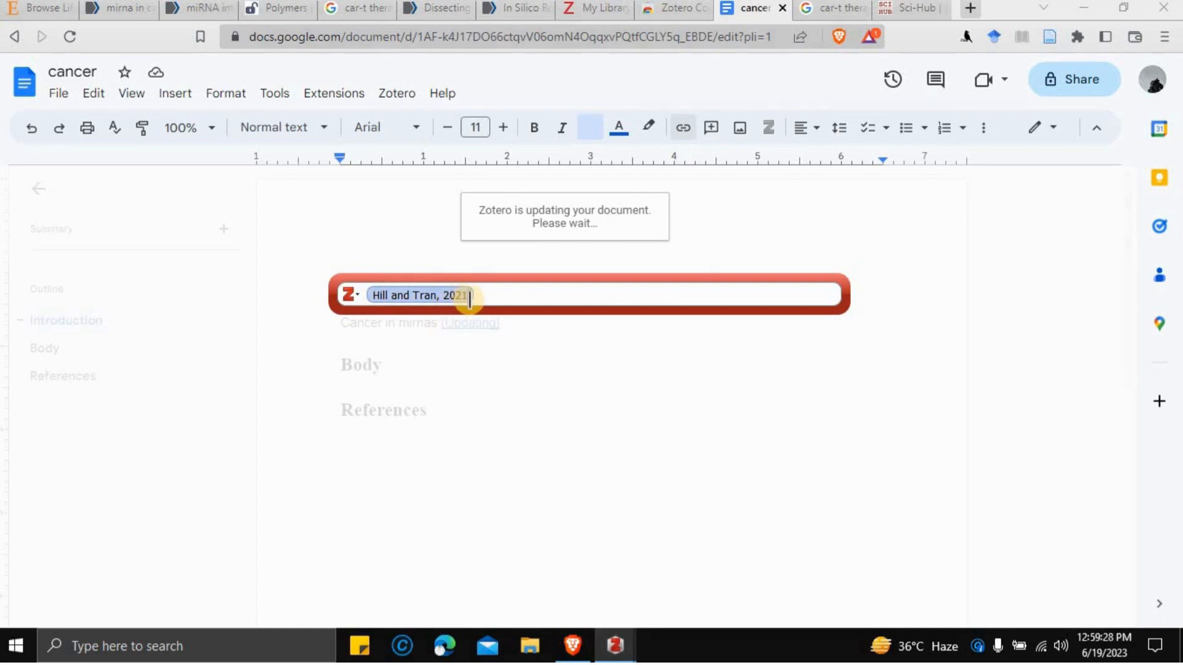
key(Return)
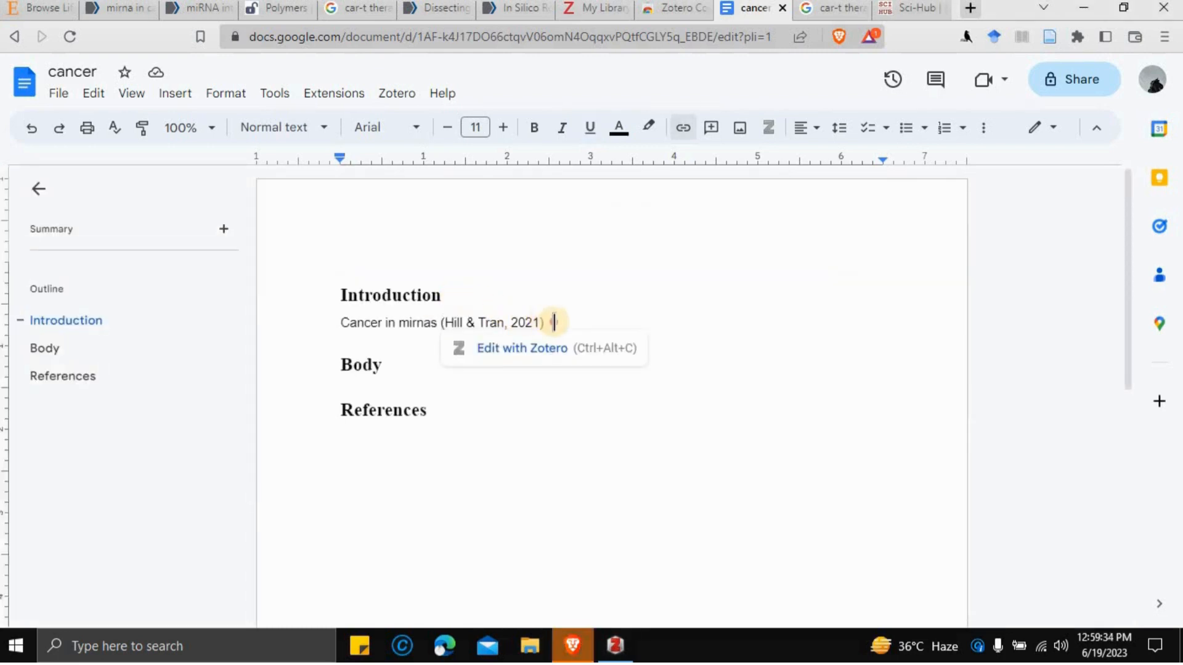
- Change the (Hill & Tran, 2021) citation's text colour to red after briefly trying yellow
drag(555, 320, 443, 322)
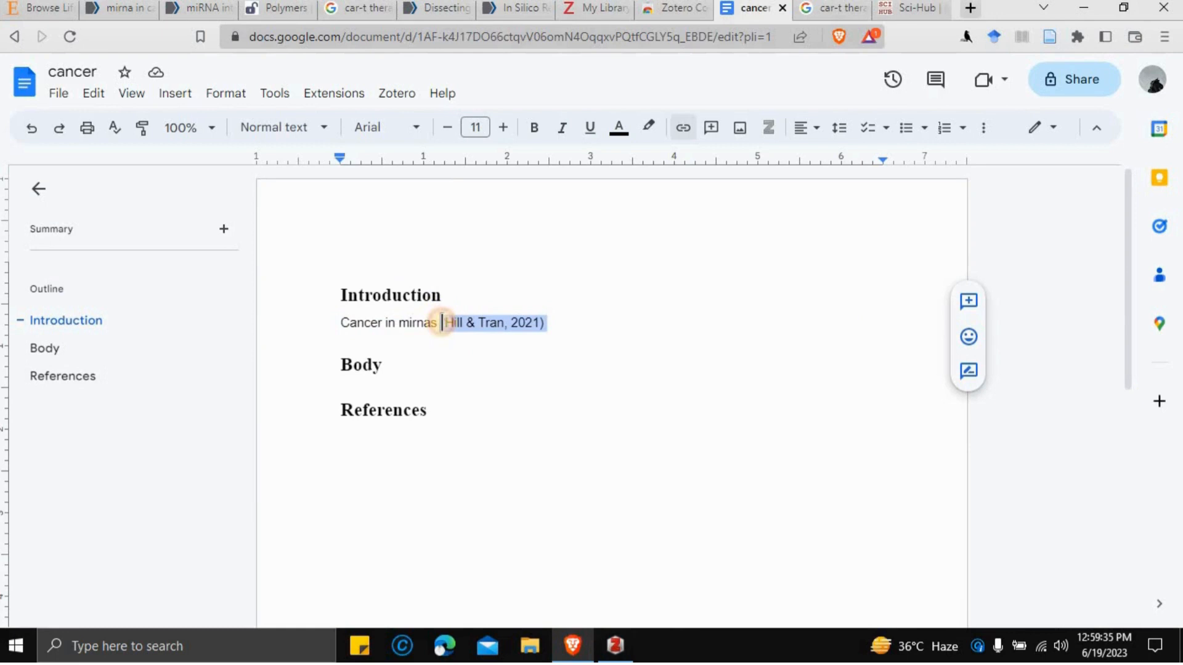
click(619, 127)
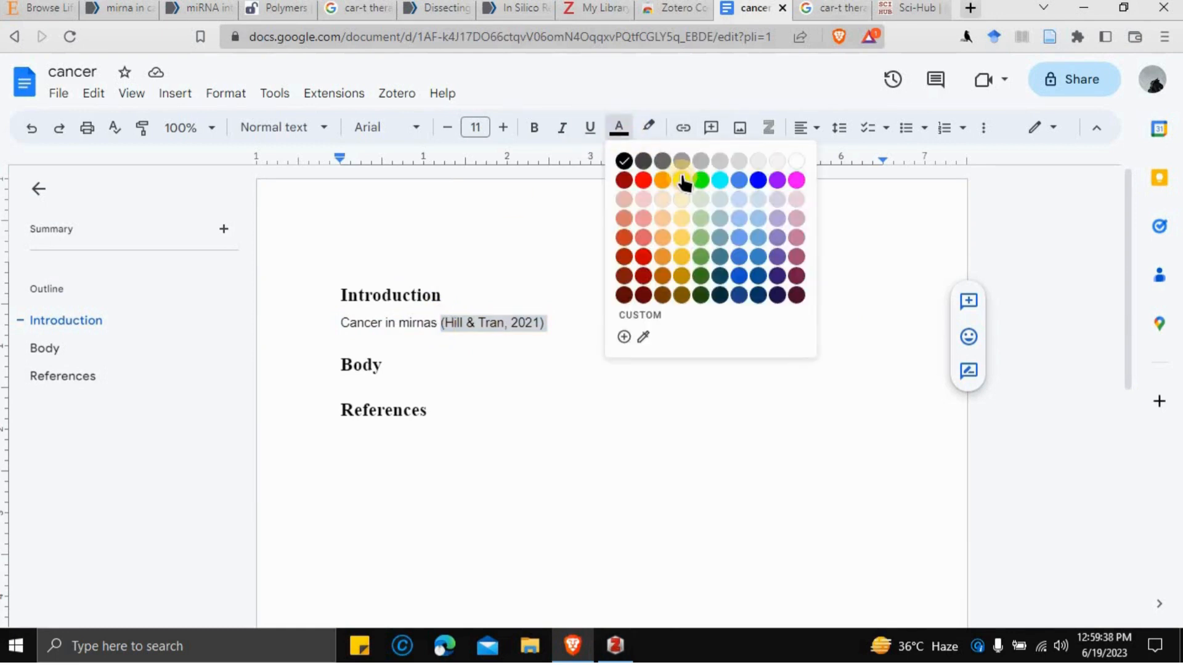
click(681, 180)
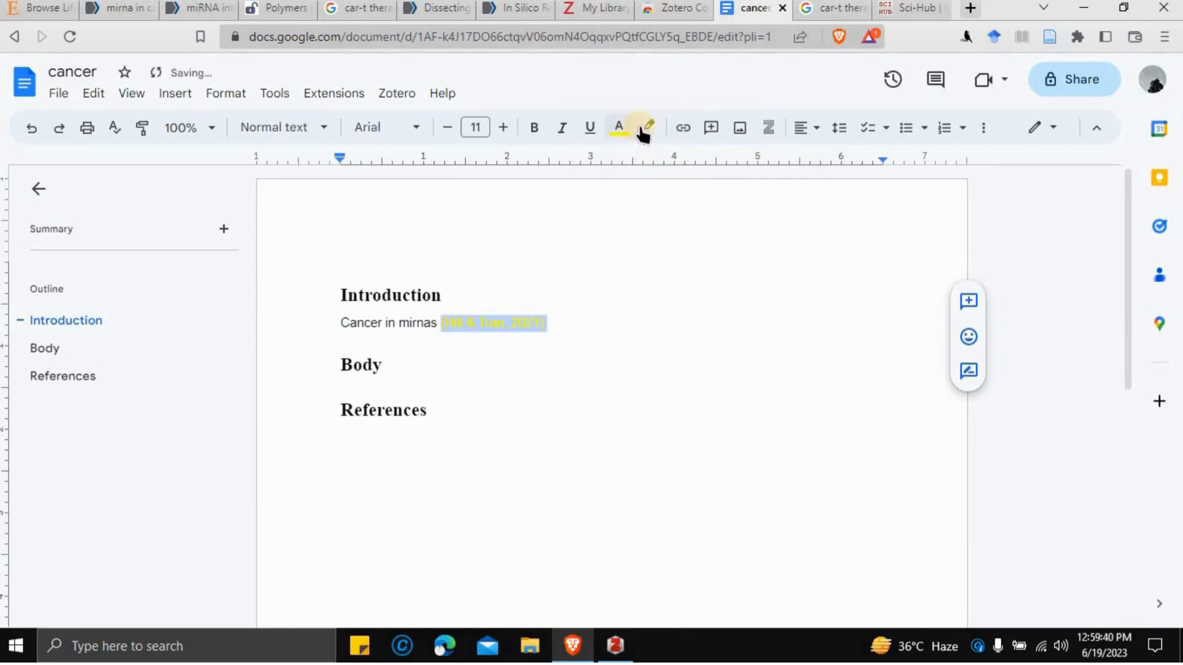
click(619, 127)
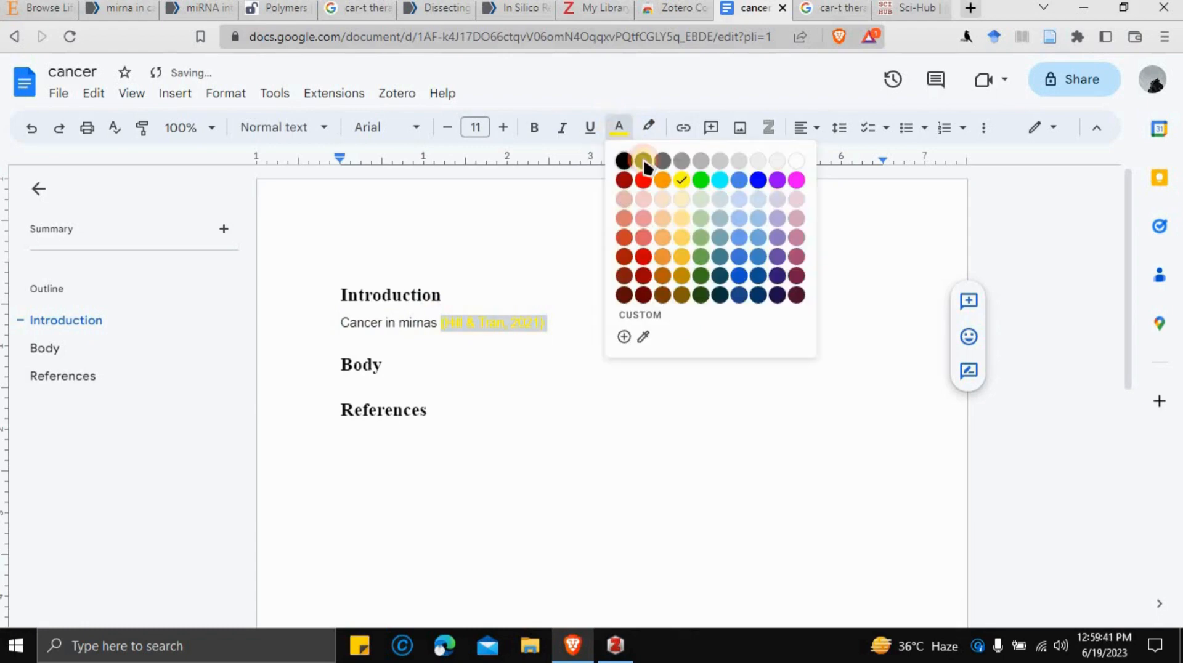
click(642, 256)
click(634, 320)
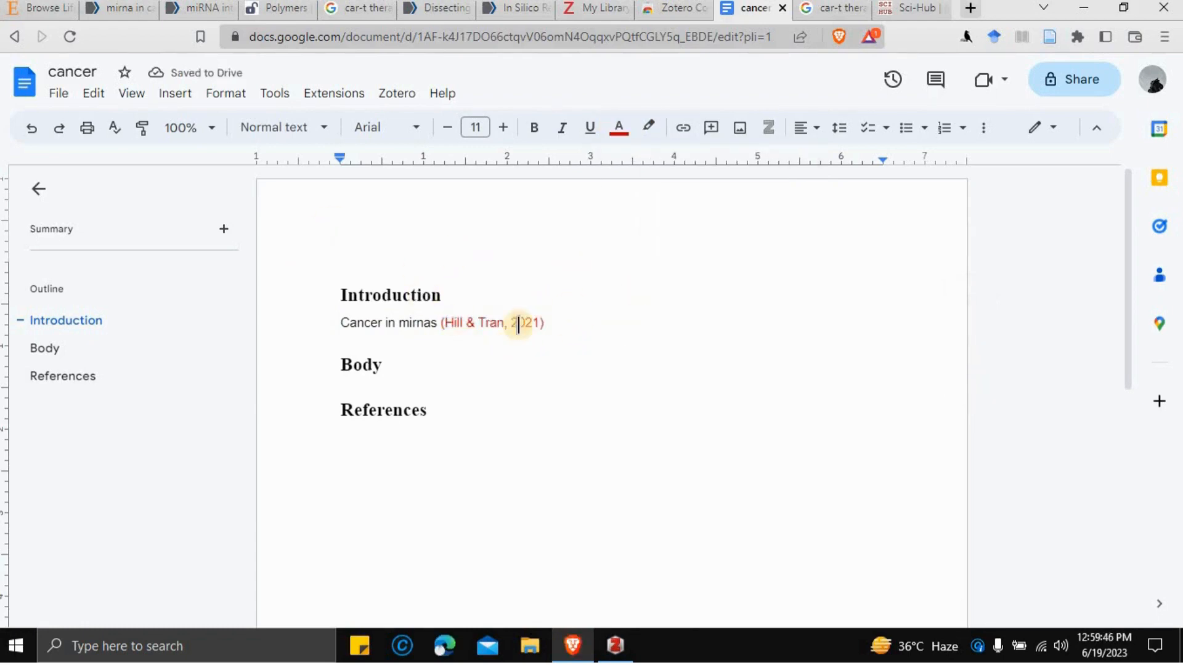
click(413, 446)
- Insert the Zotero APA bibliography entry for the miRNA interplay article on a new line under References
click(459, 405)
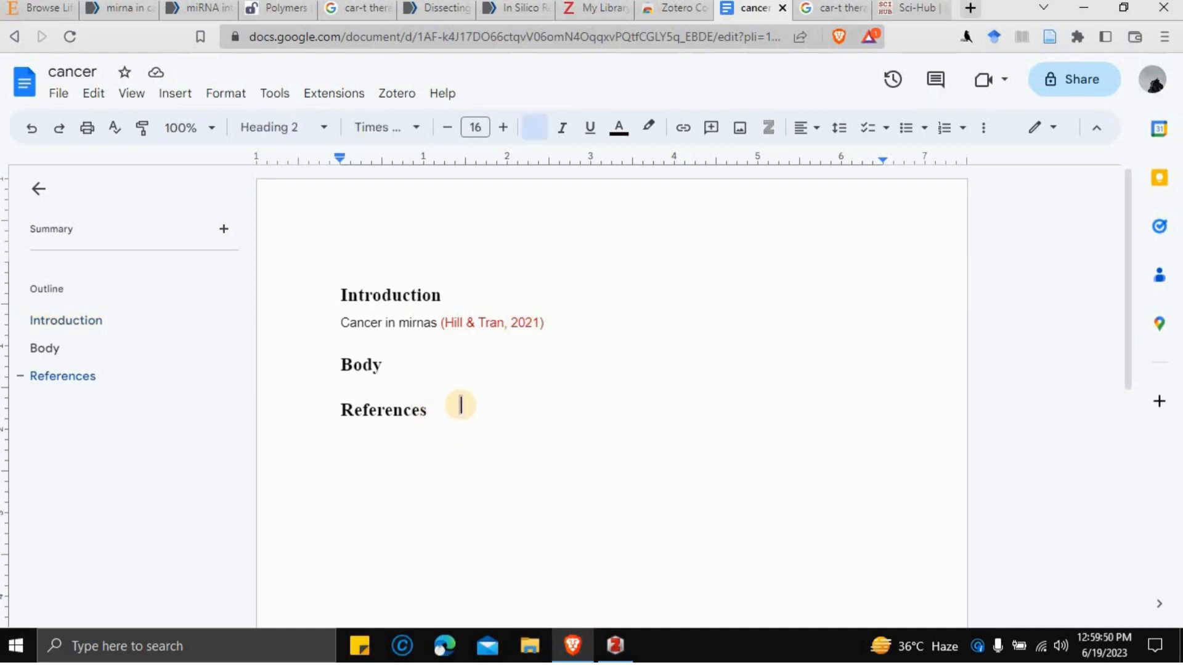
key(Return)
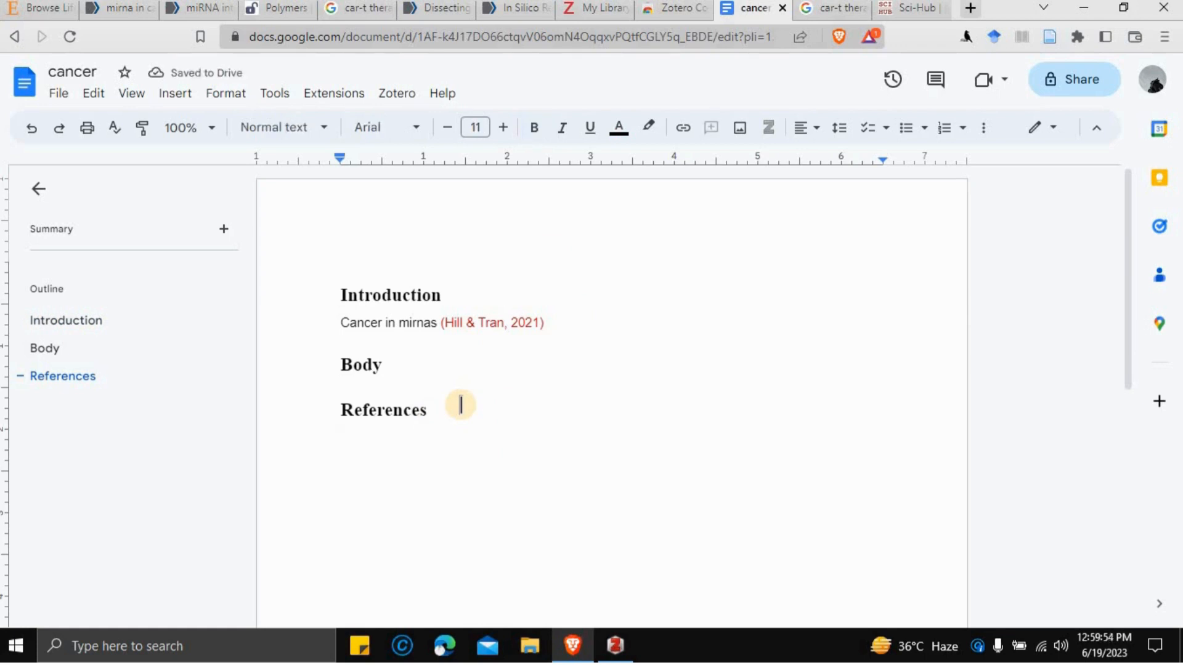
click(392, 103)
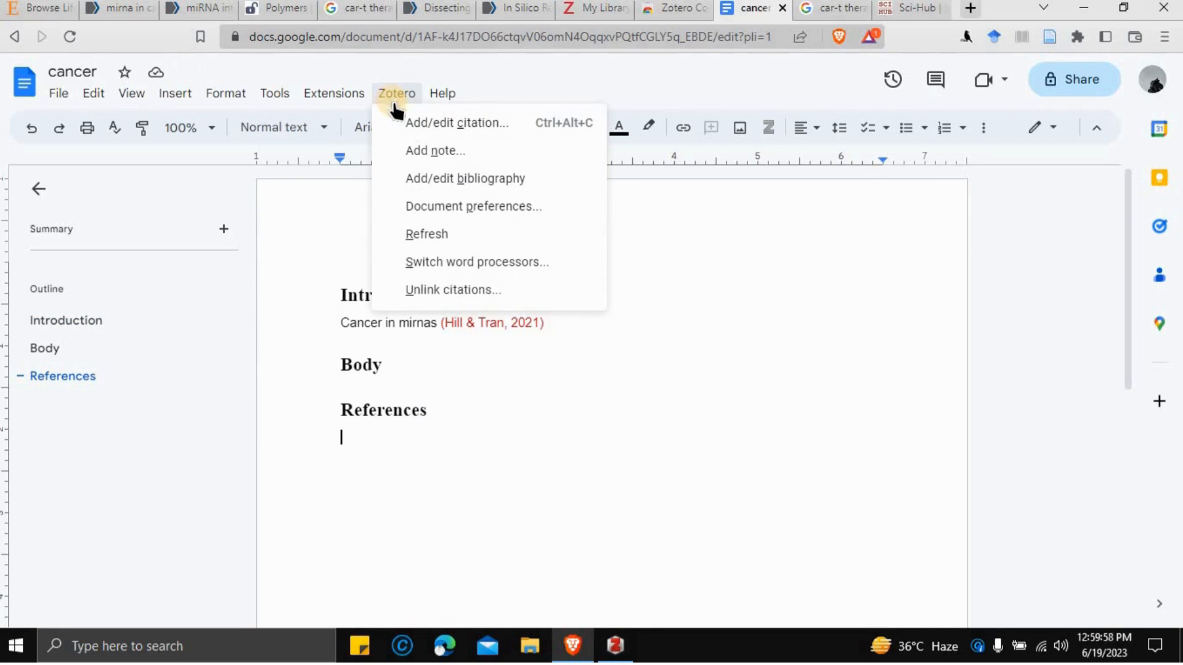
click(448, 180)
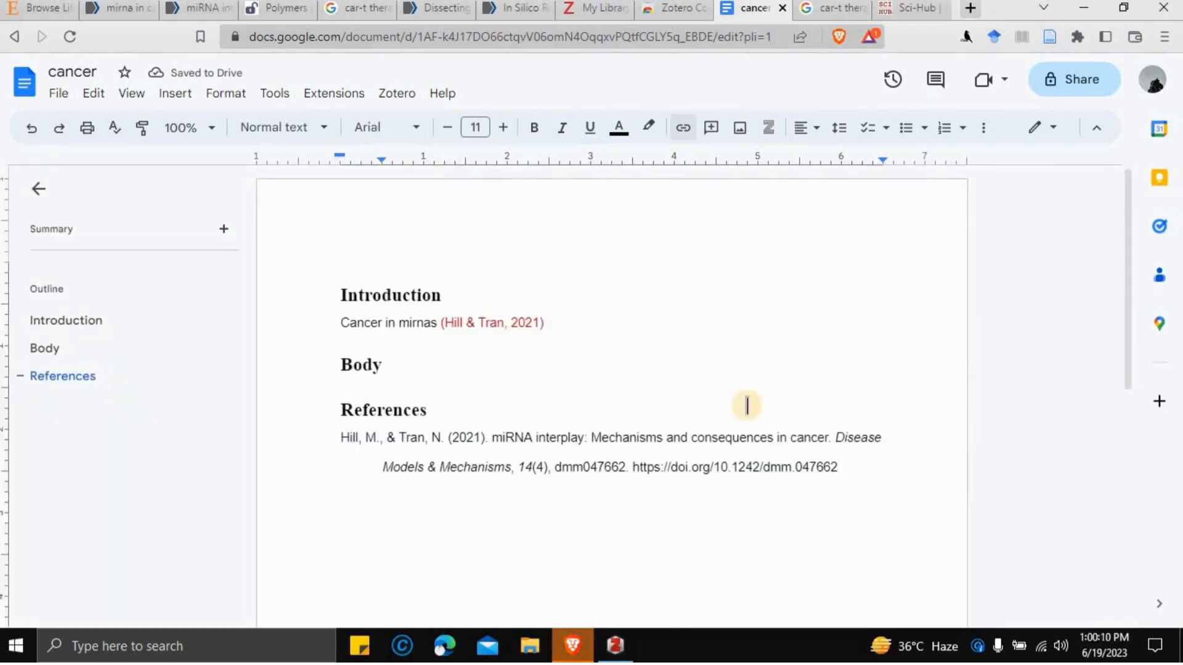
triple_click(616, 440)
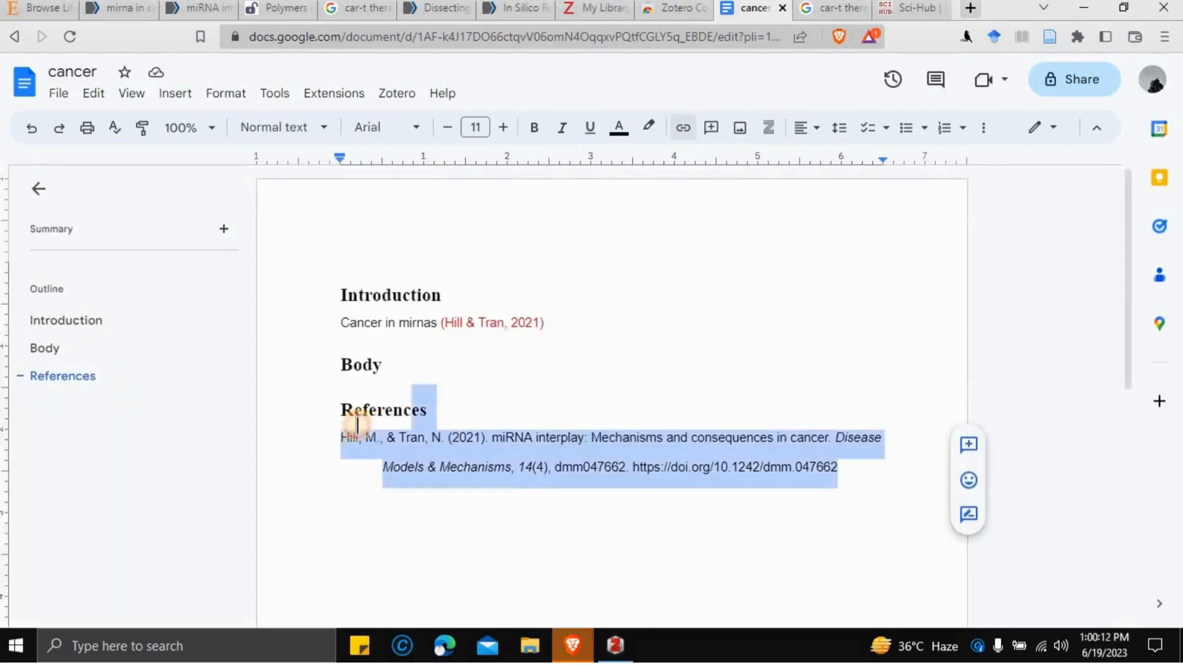
click(499, 356)
click(560, 318)
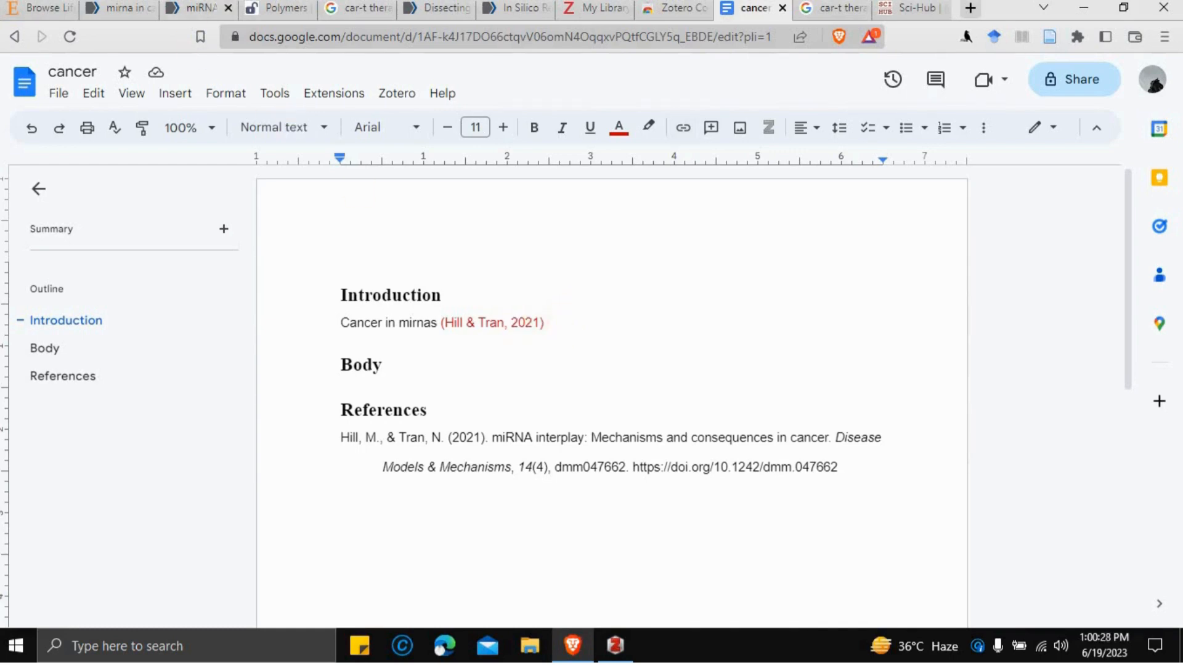
click(494, 329)
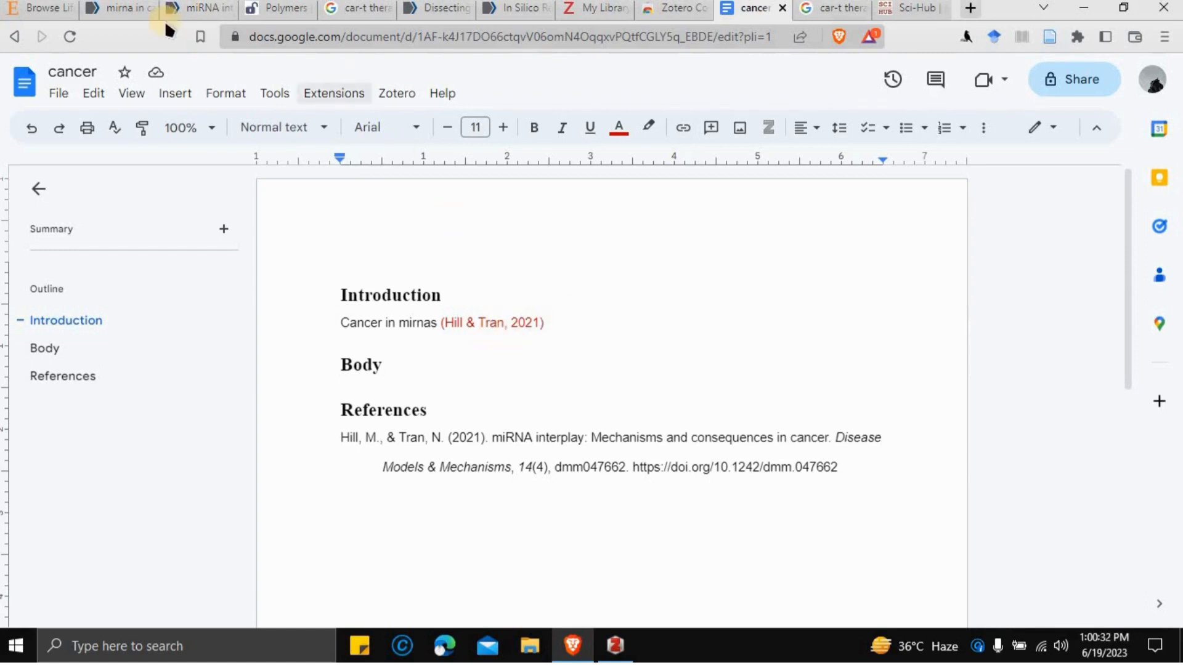
click(205, 8)
- Copy the miRNA interplay article's APA-format citation from PubMed's Cite tool
click(907, 421)
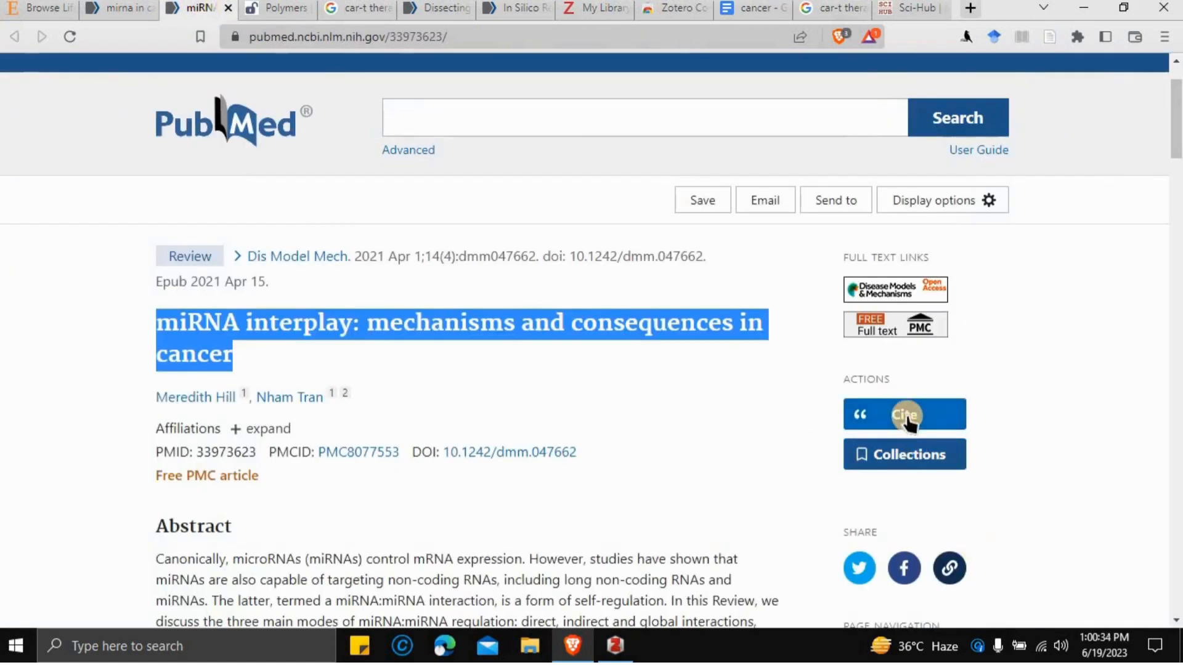
click(808, 385)
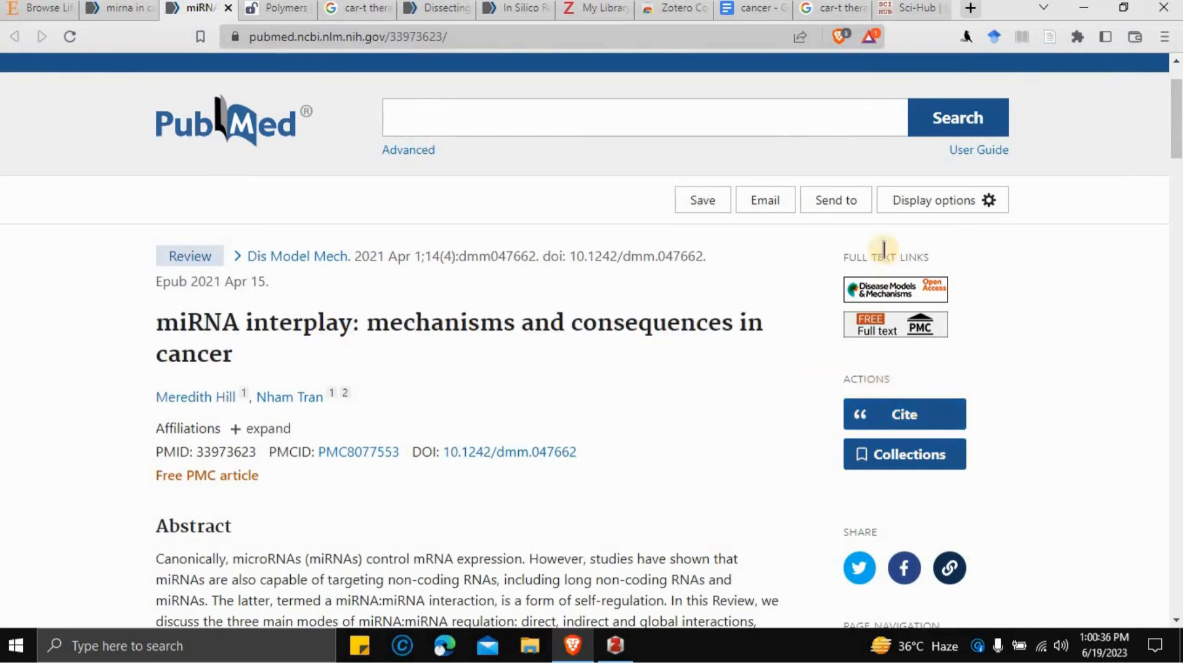
click(903, 418)
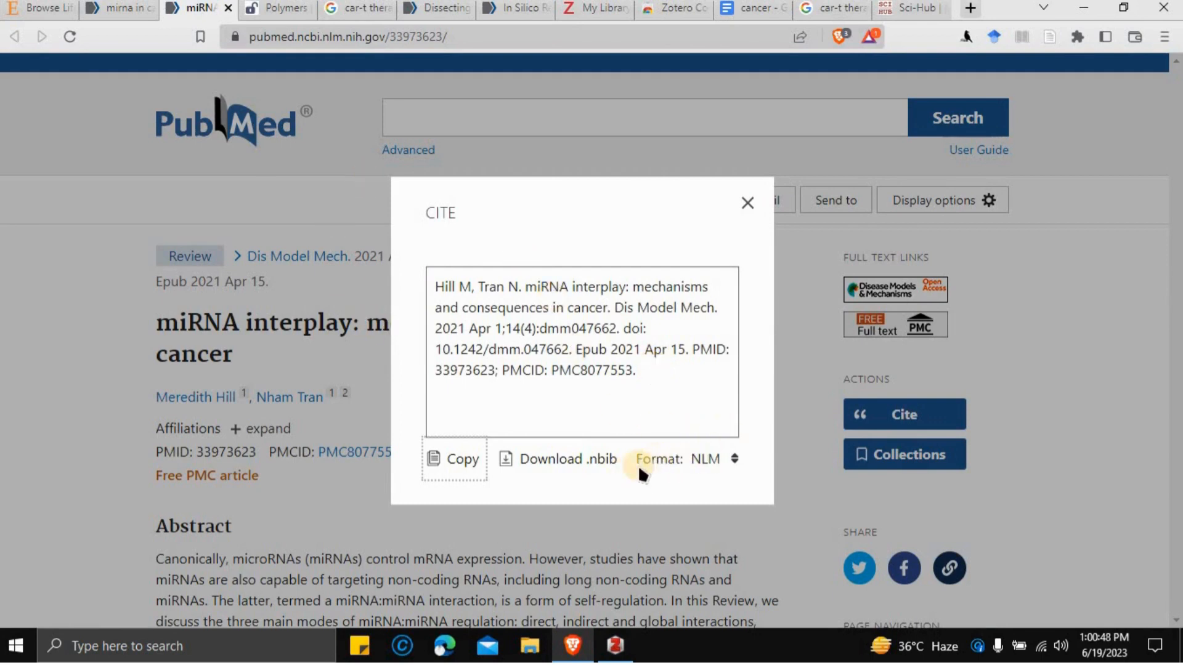
click(733, 461)
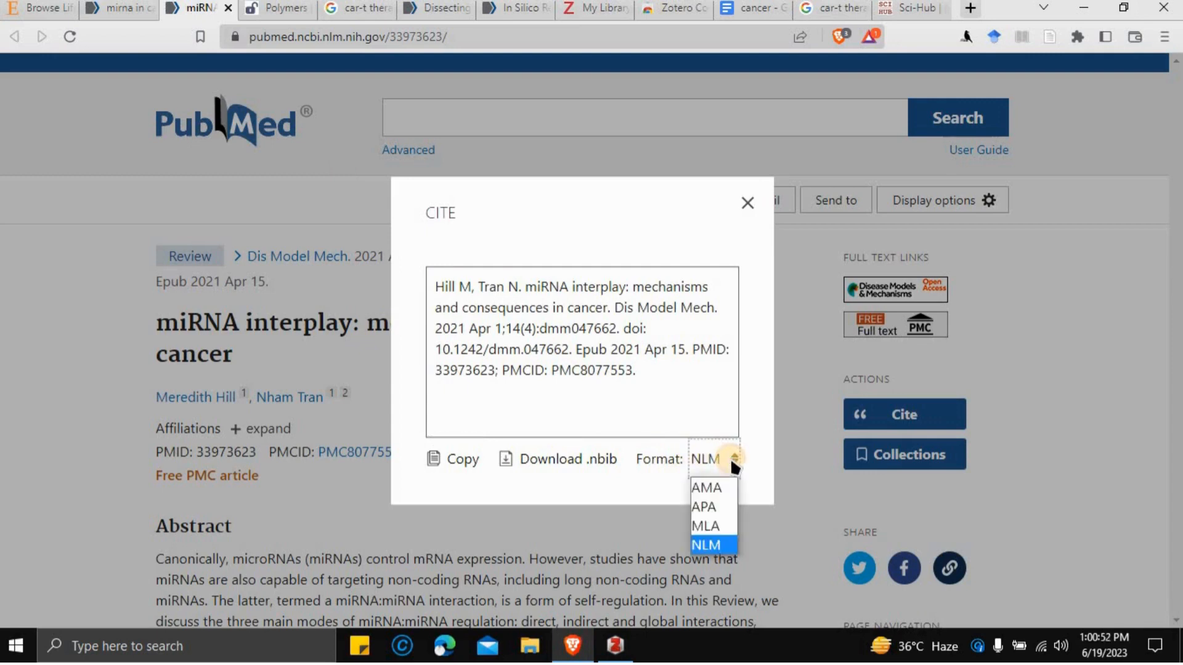
click(727, 506)
click(460, 461)
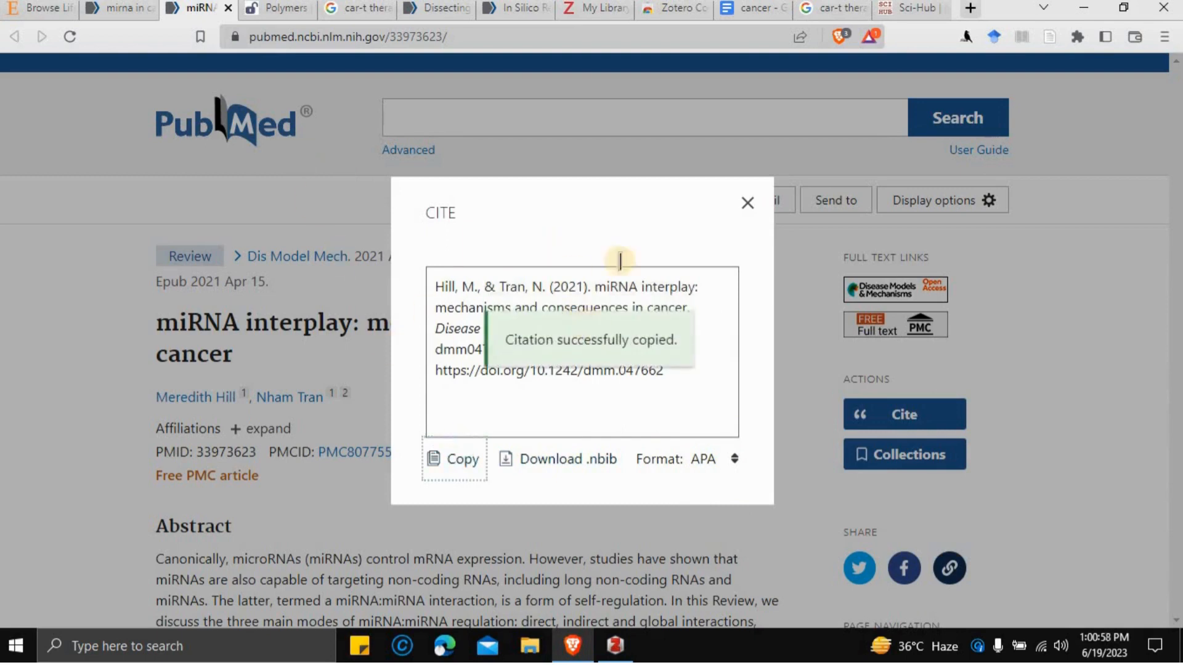
click(769, 9)
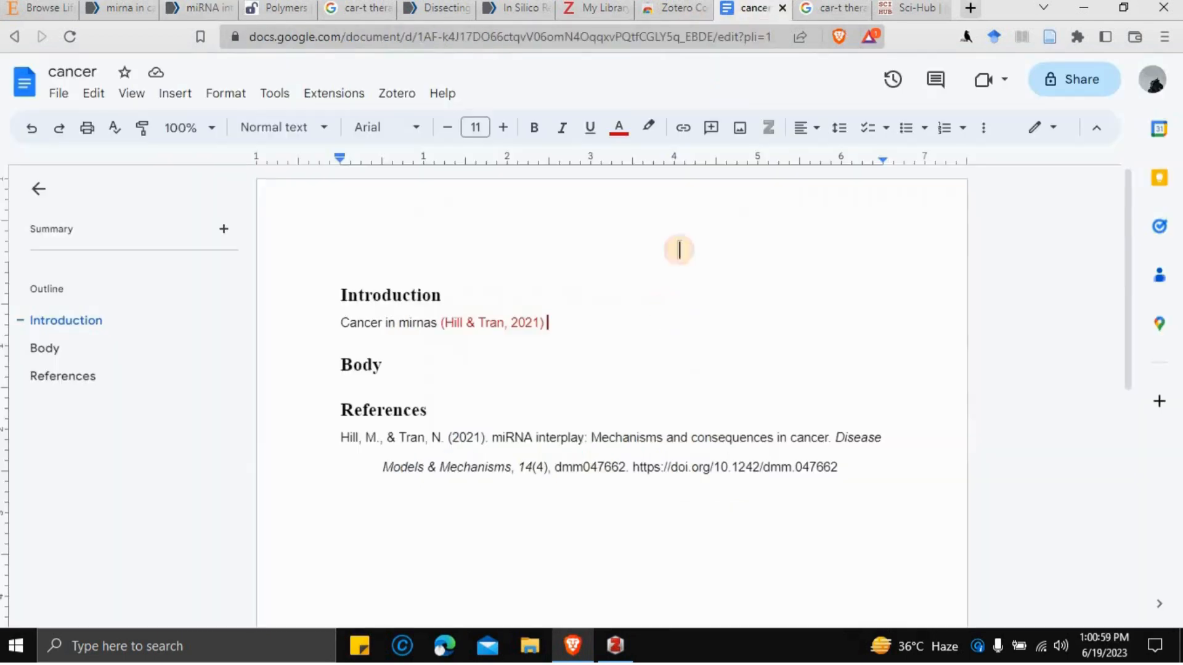
- Paste the copied APA reference on a new line below the Zotero bibliography entry
click(858, 464)
key(Return)
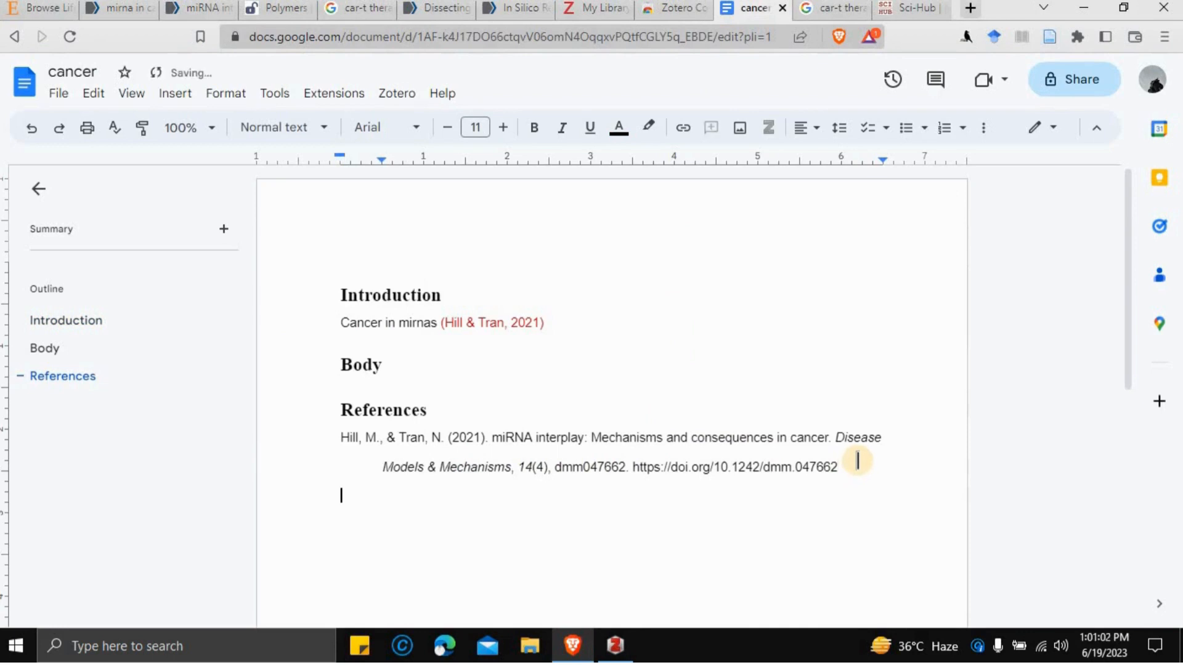
key(ctrl+v)
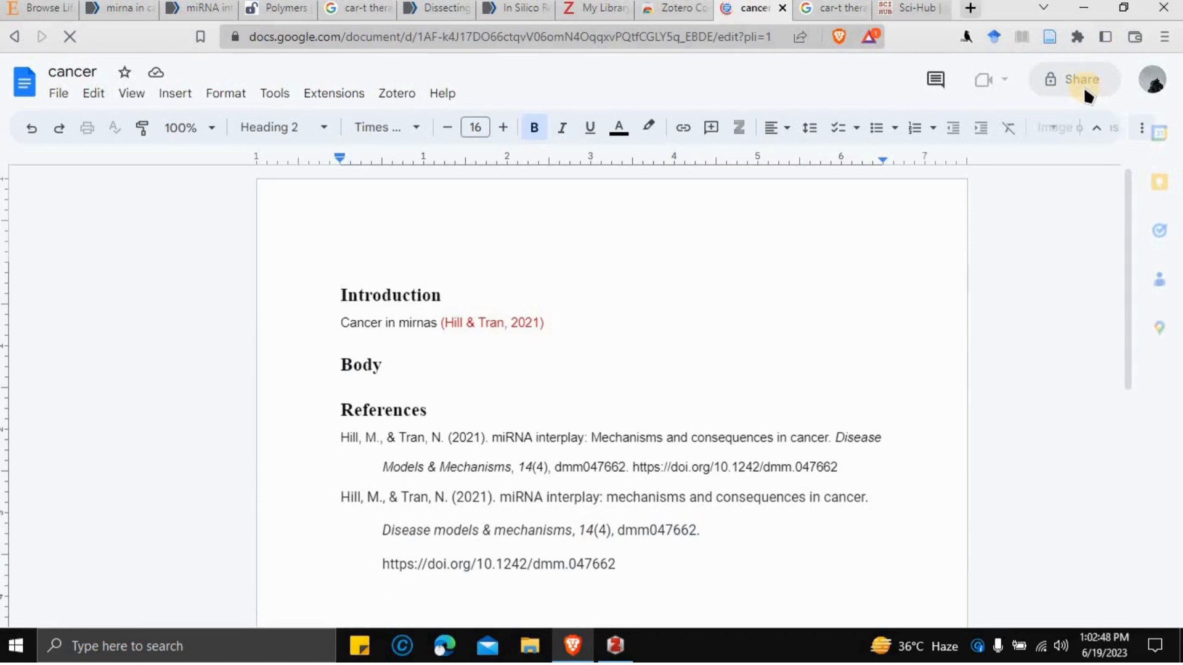
- Let anyone with the link edit the cancer document and copy the share link
click(1085, 90)
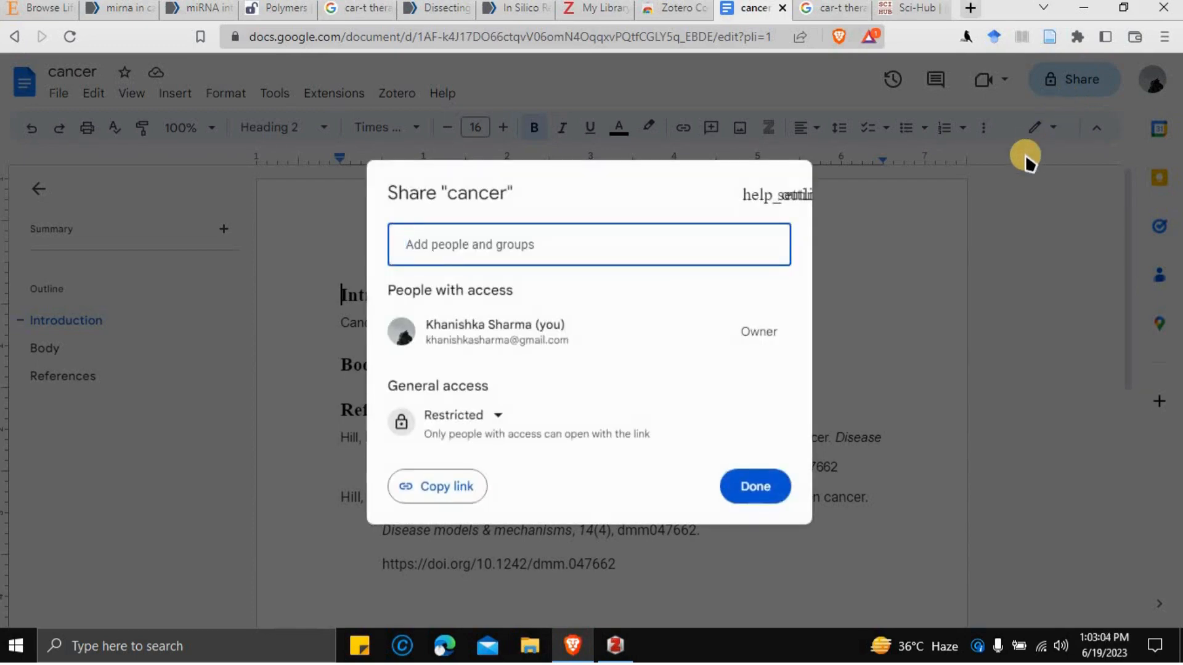
click(478, 416)
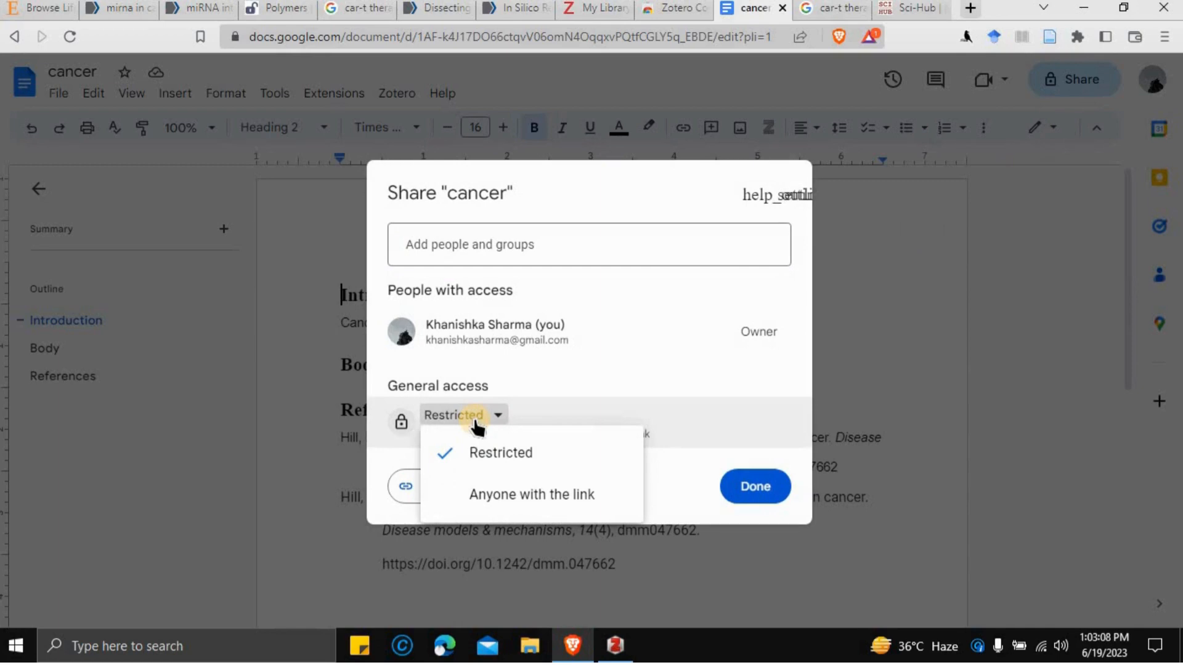
click(495, 494)
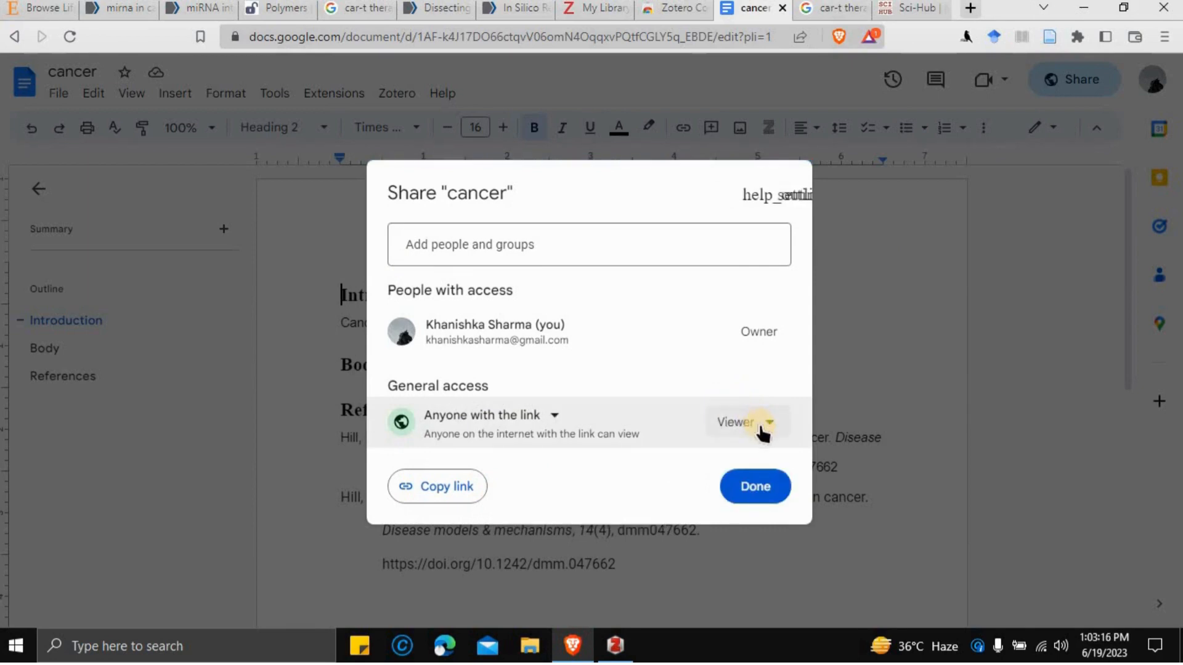
click(763, 432)
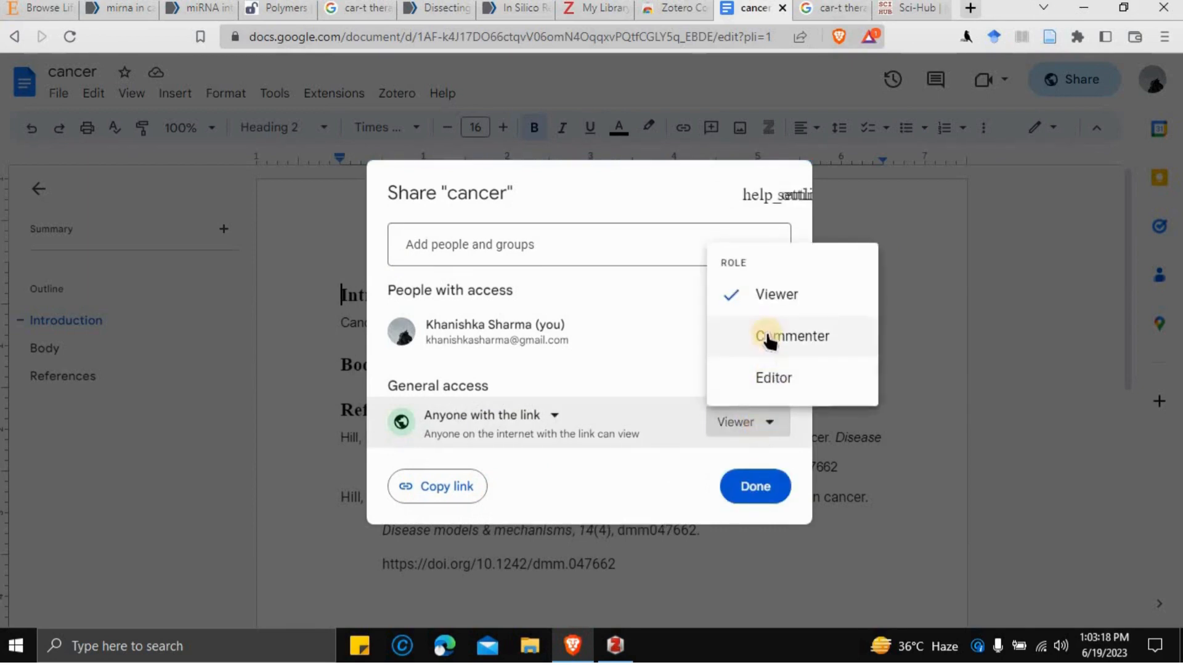
click(789, 377)
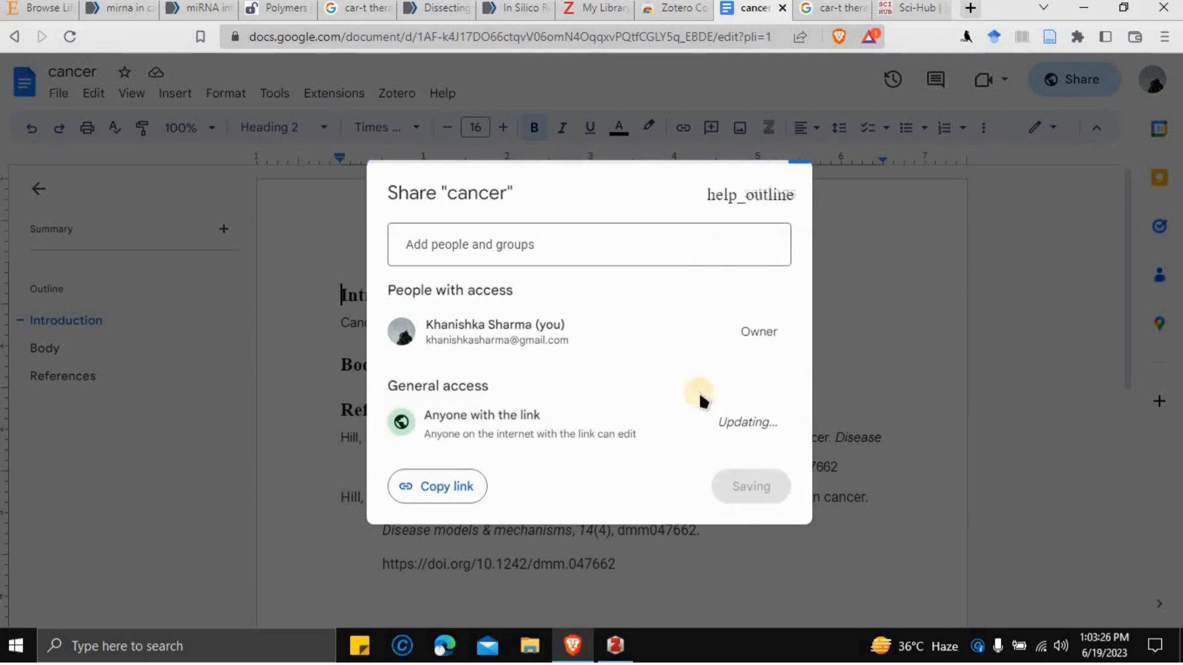
click(437, 485)
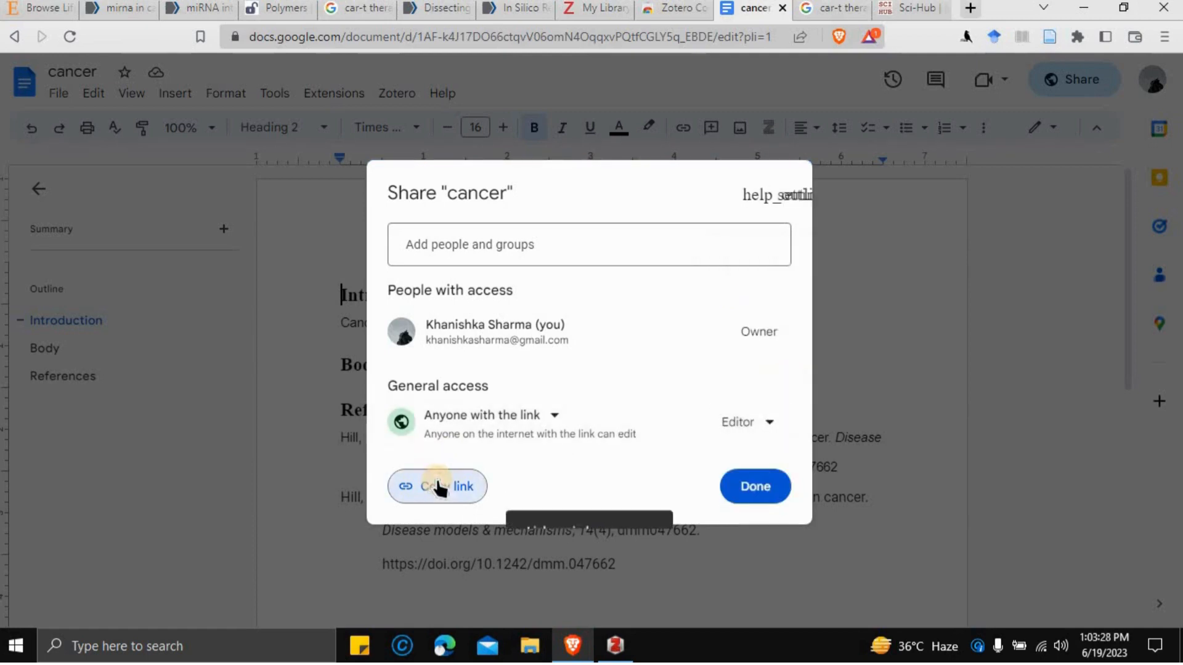
- Set general access back to Restricted and start adding people
click(501, 417)
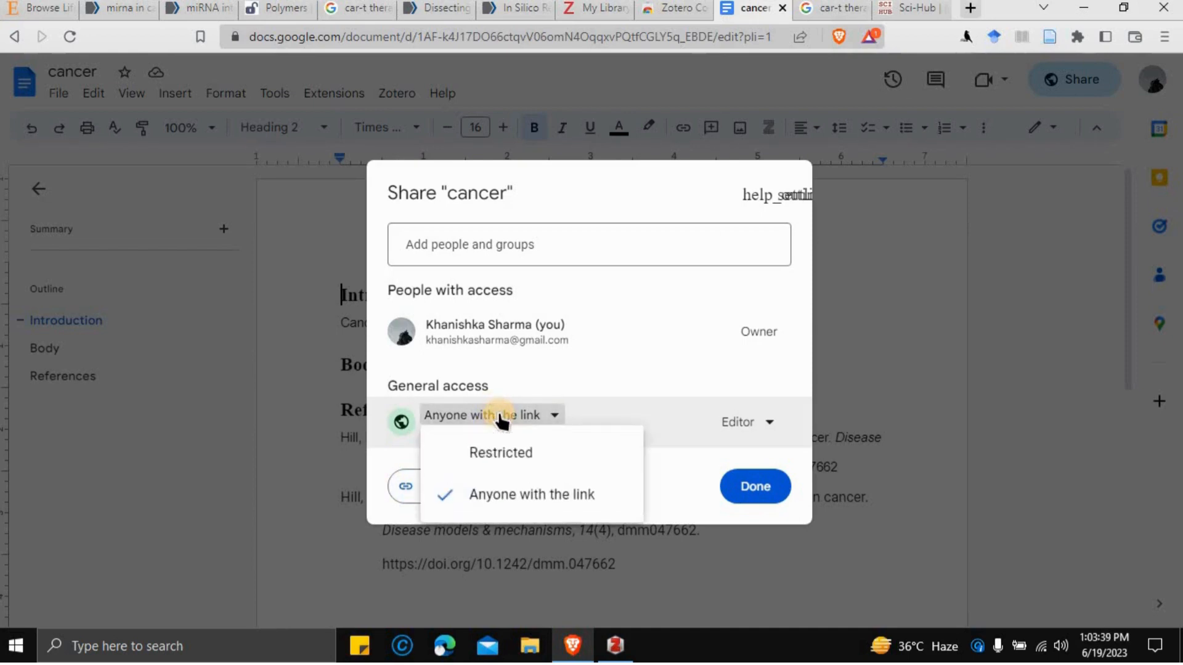
click(523, 454)
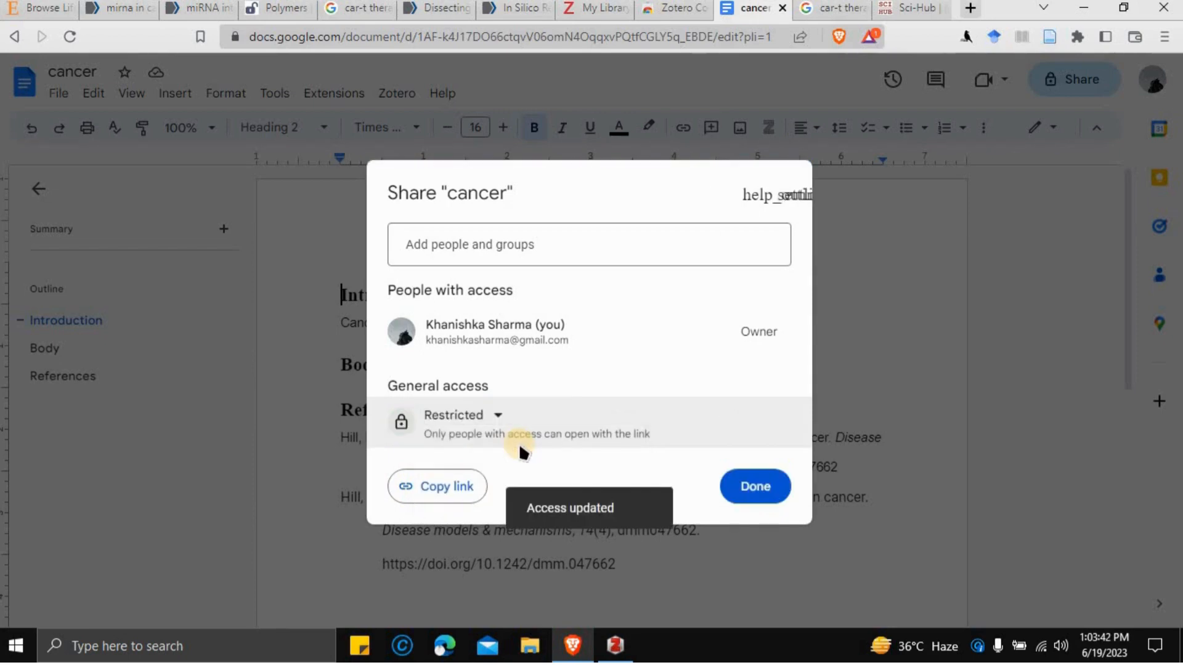
click(536, 246)
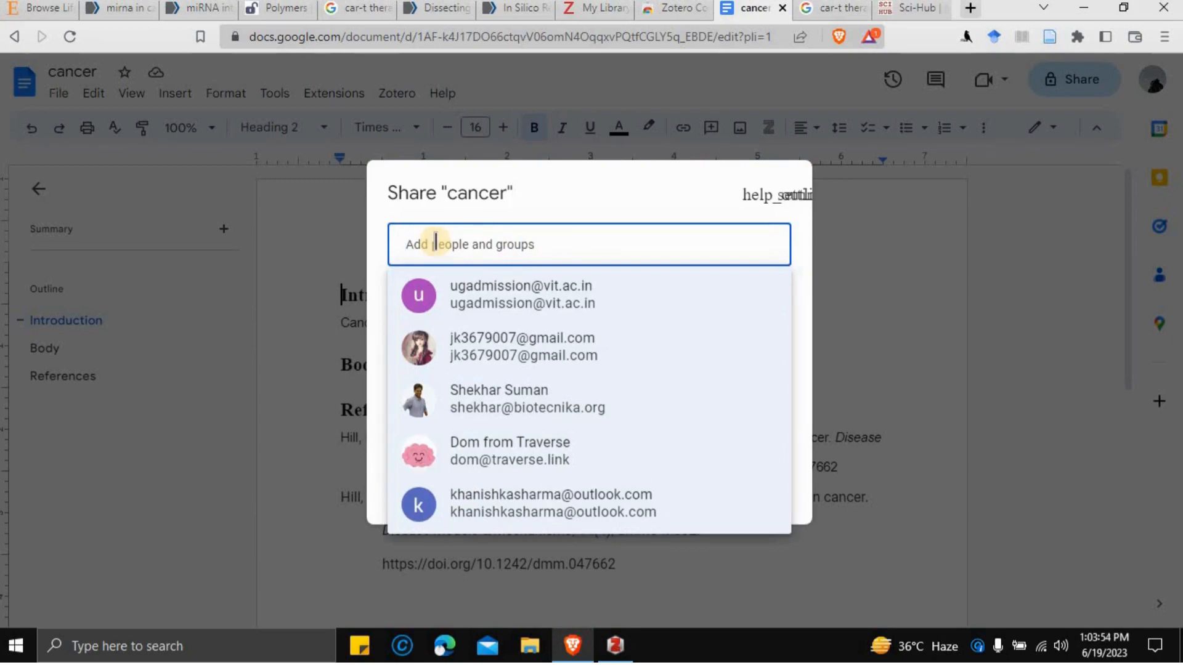
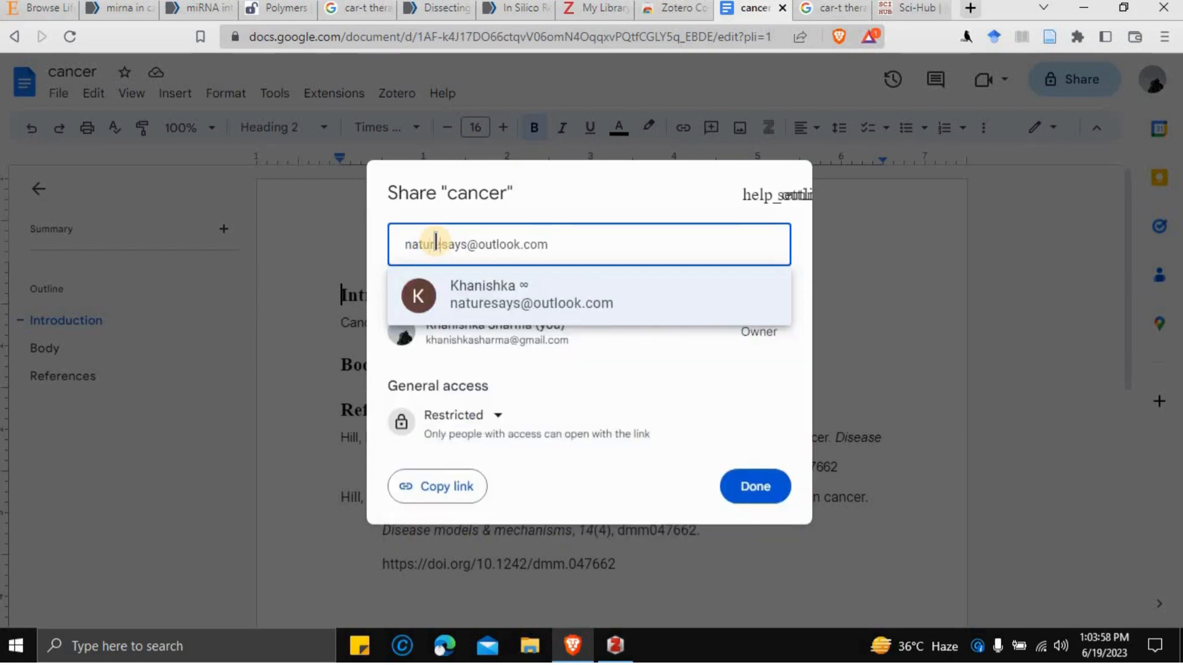
- Invite the collaborator's Outlook address as Editor with notification, confirming the non-Google account
click(490, 293)
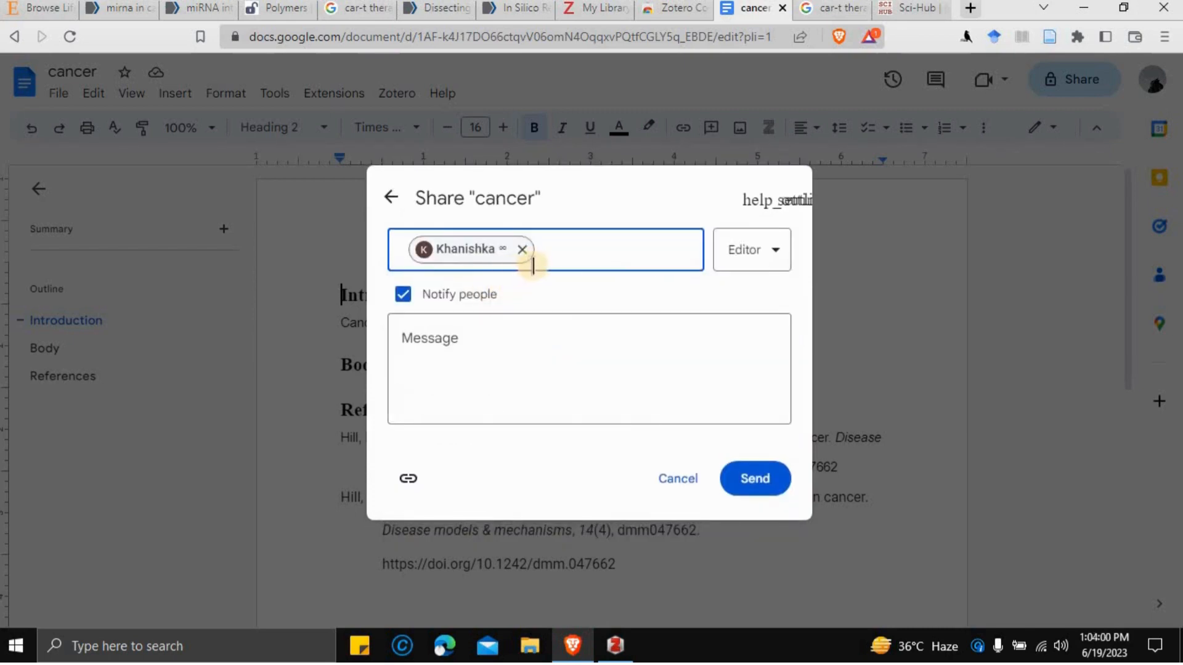
click(403, 295)
click(403, 296)
click(478, 338)
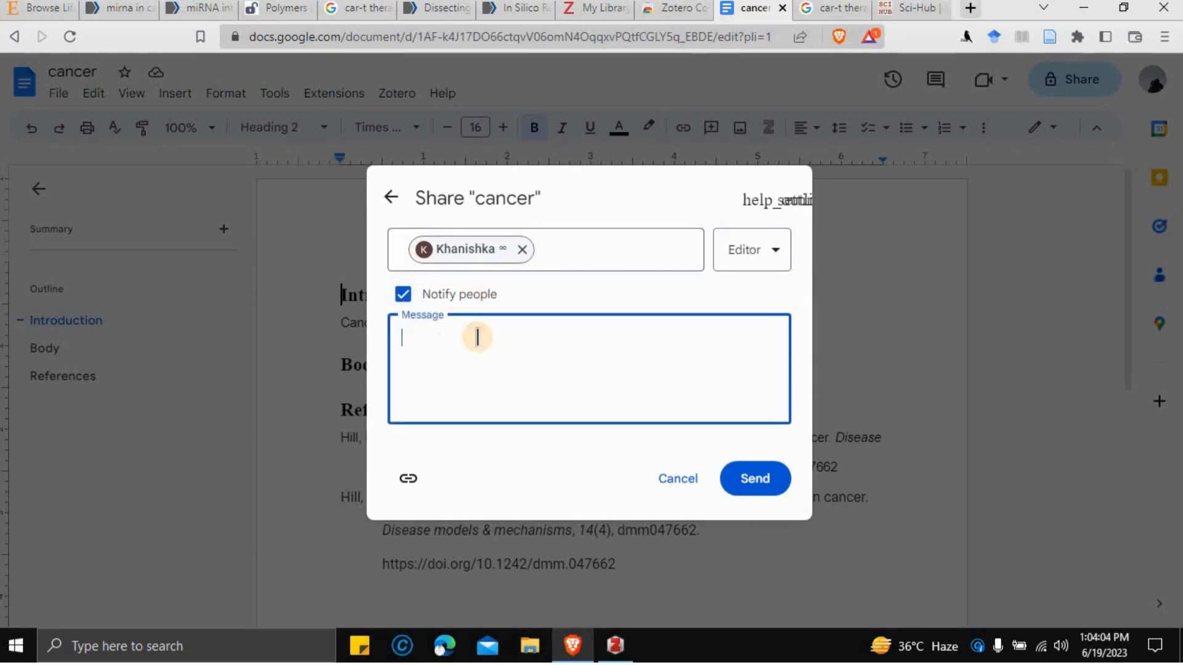
click(763, 483)
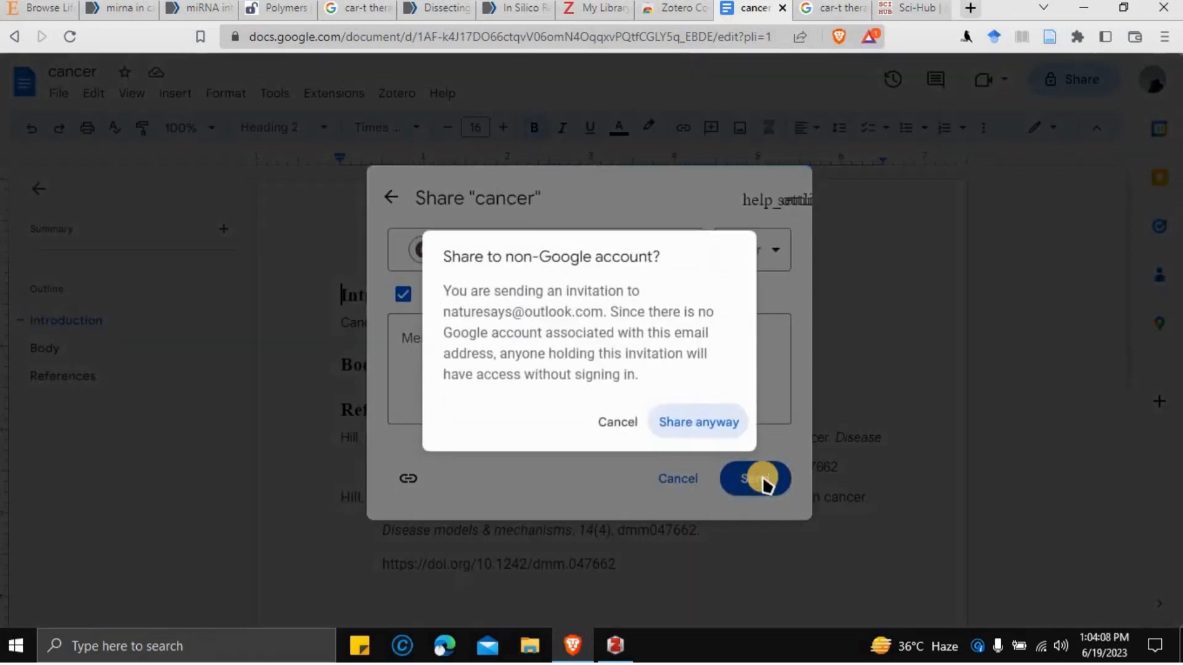
click(708, 424)
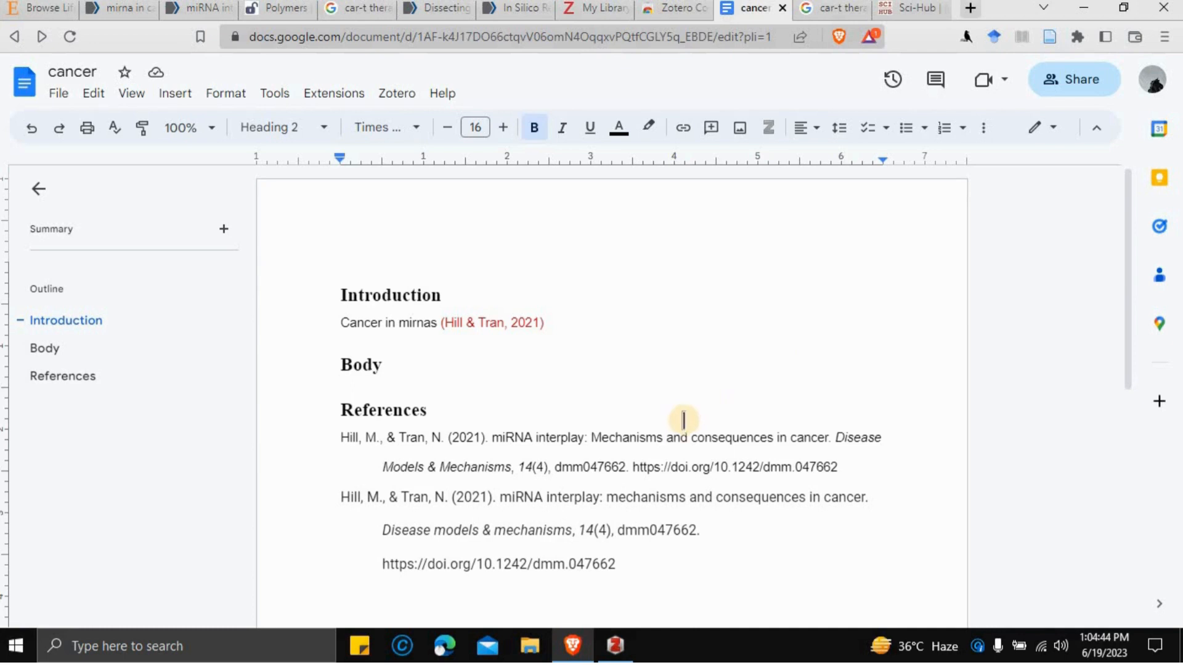
- Insert a [1] marker after the Hill & Tran in-text citation
click(623, 324)
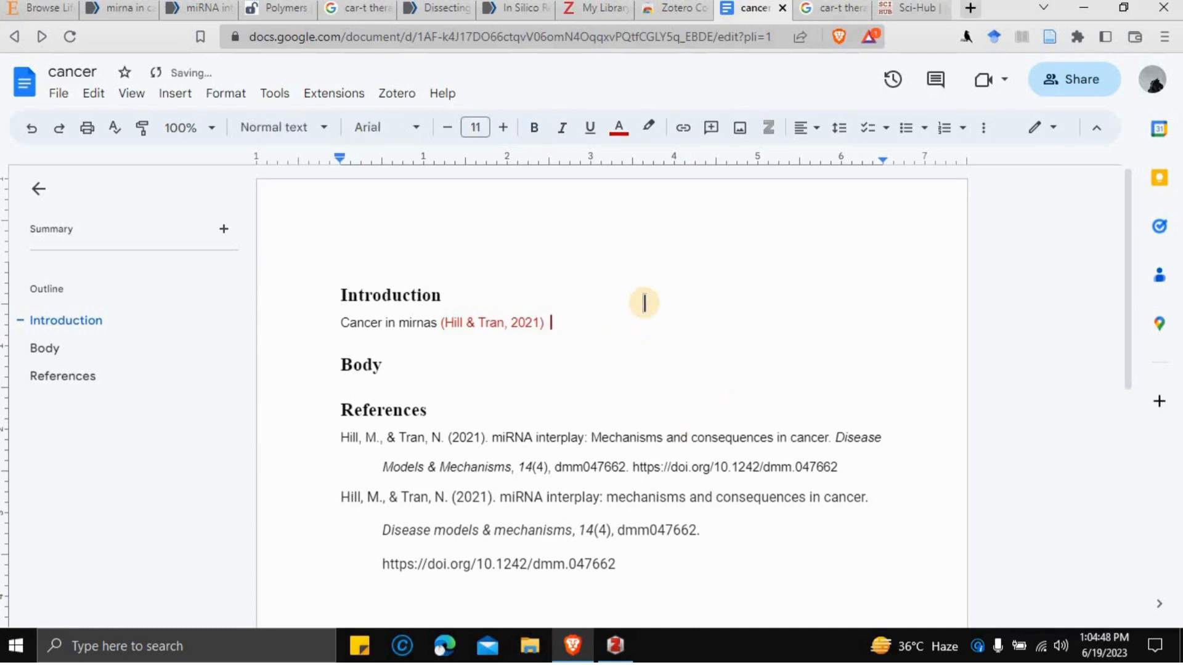
text([])
key(Left)
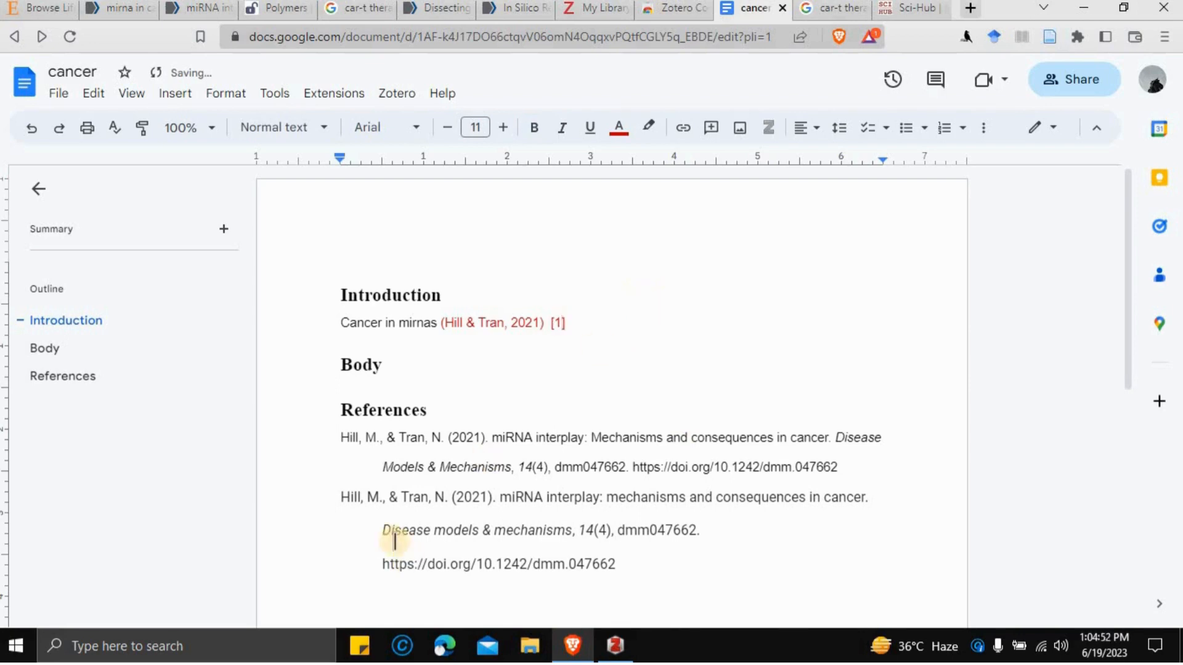
- Number the first reference by typing '1.' before it
click(346, 440)
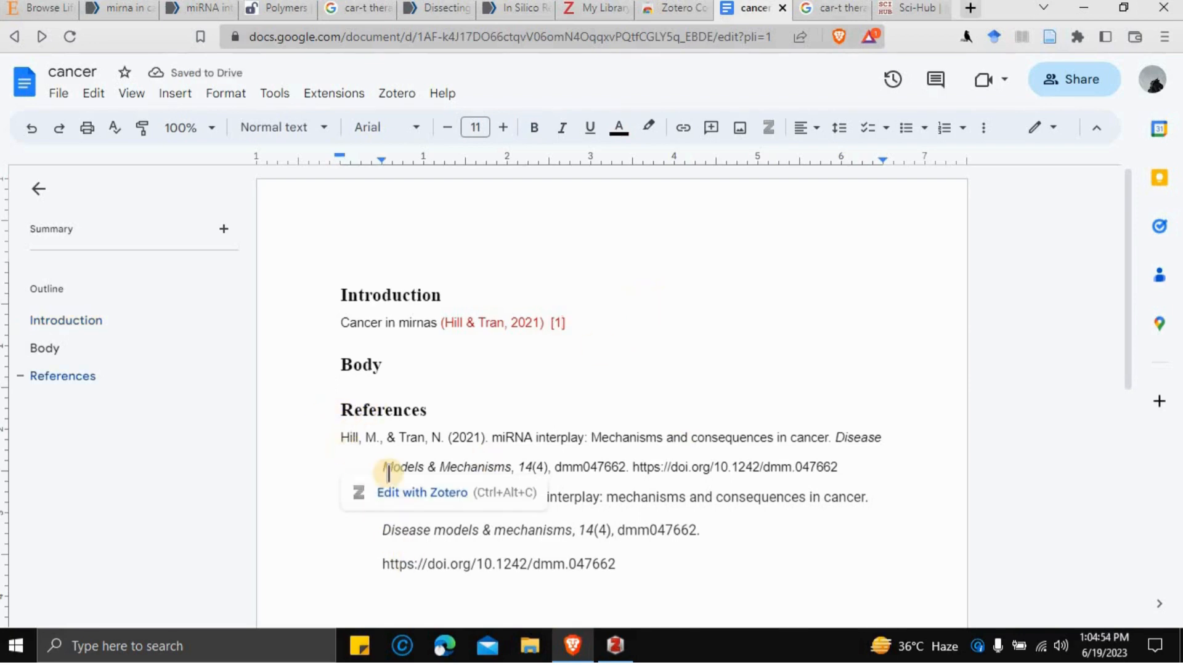
text([])
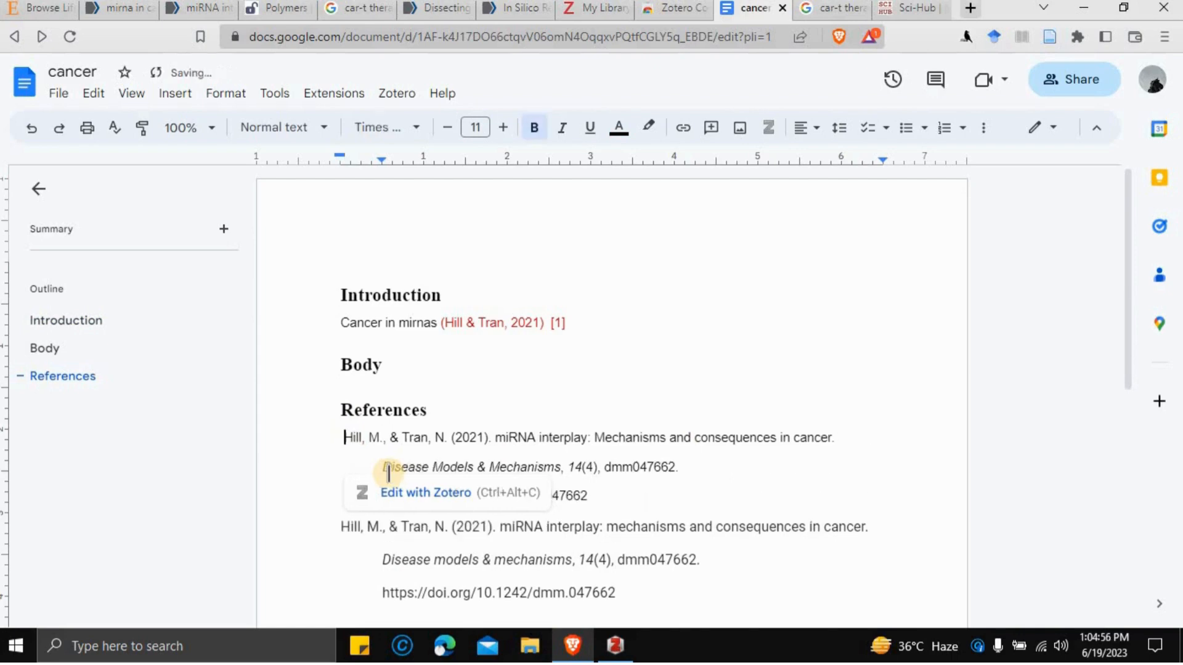
key(Left)
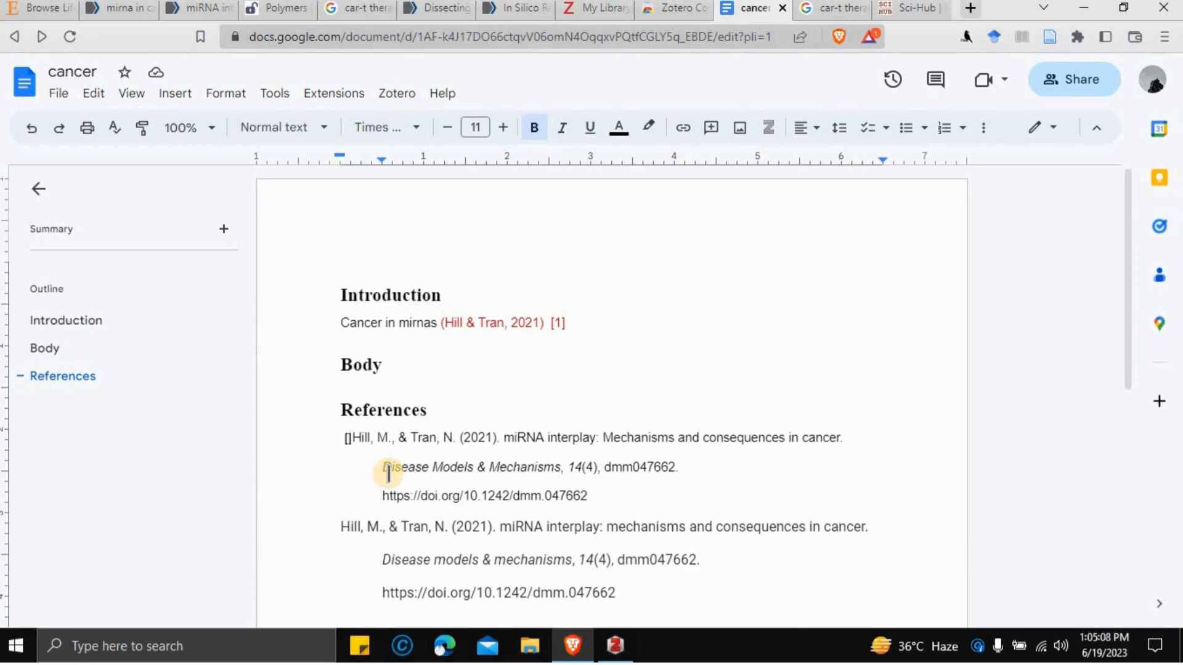
key(Right)
key(BackSpace)
key(BackSpace)
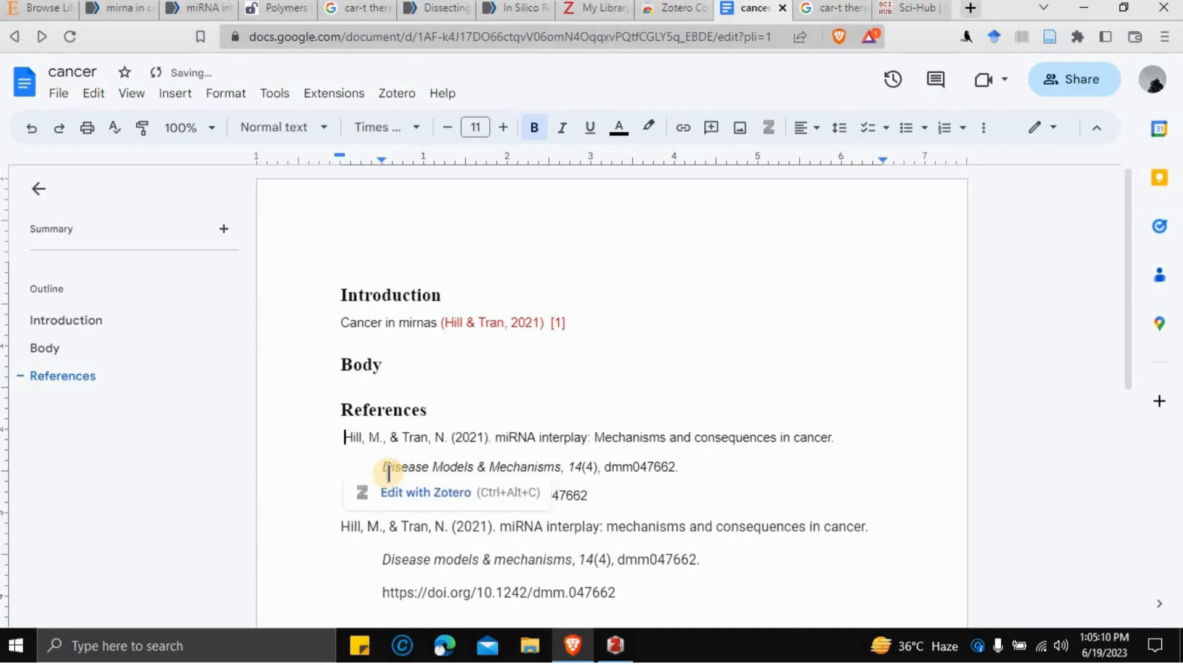
text(1.)
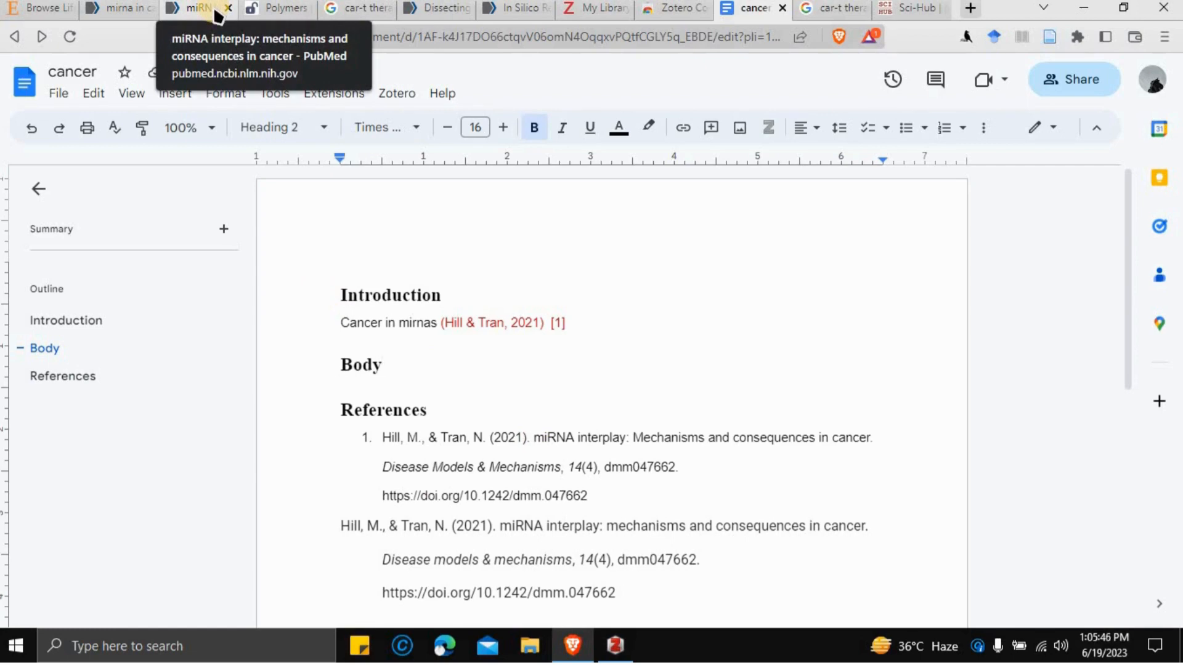
- Open Google Scholar in a new browser tab
click(971, 12)
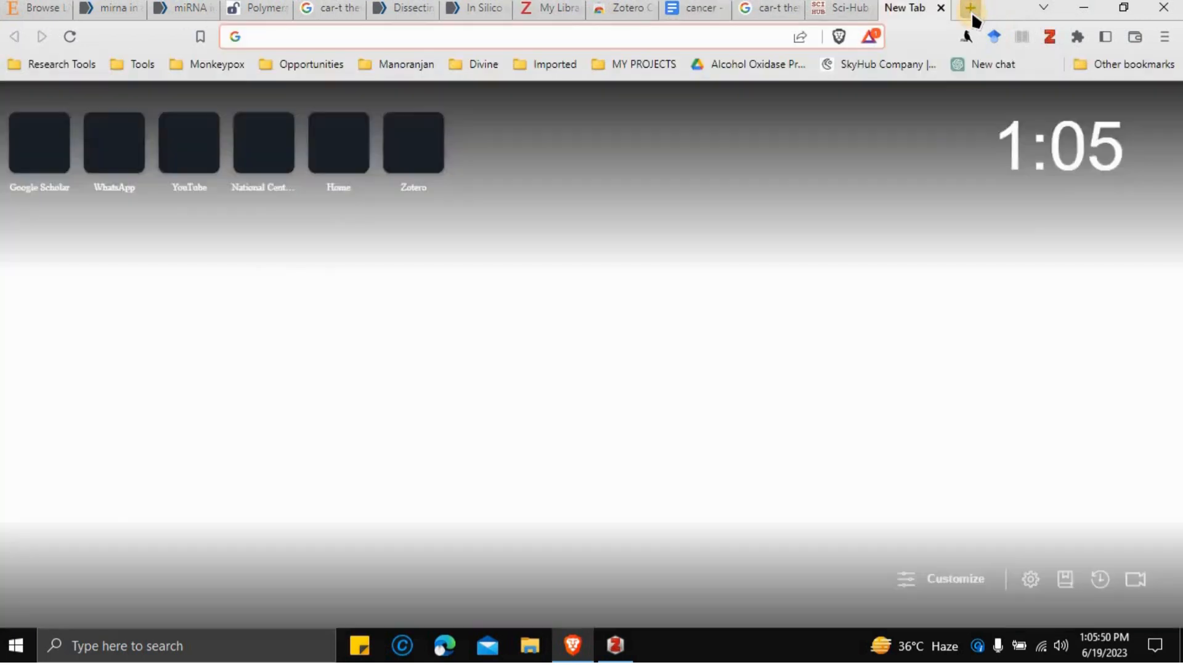
text(goo)
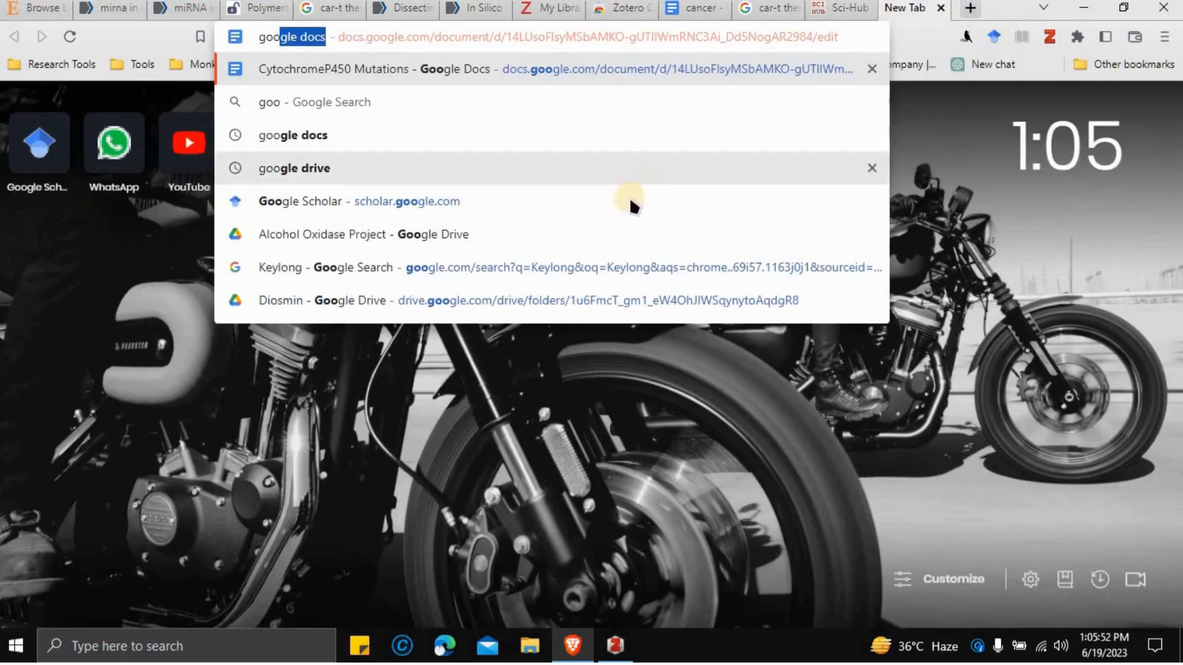
click(630, 201)
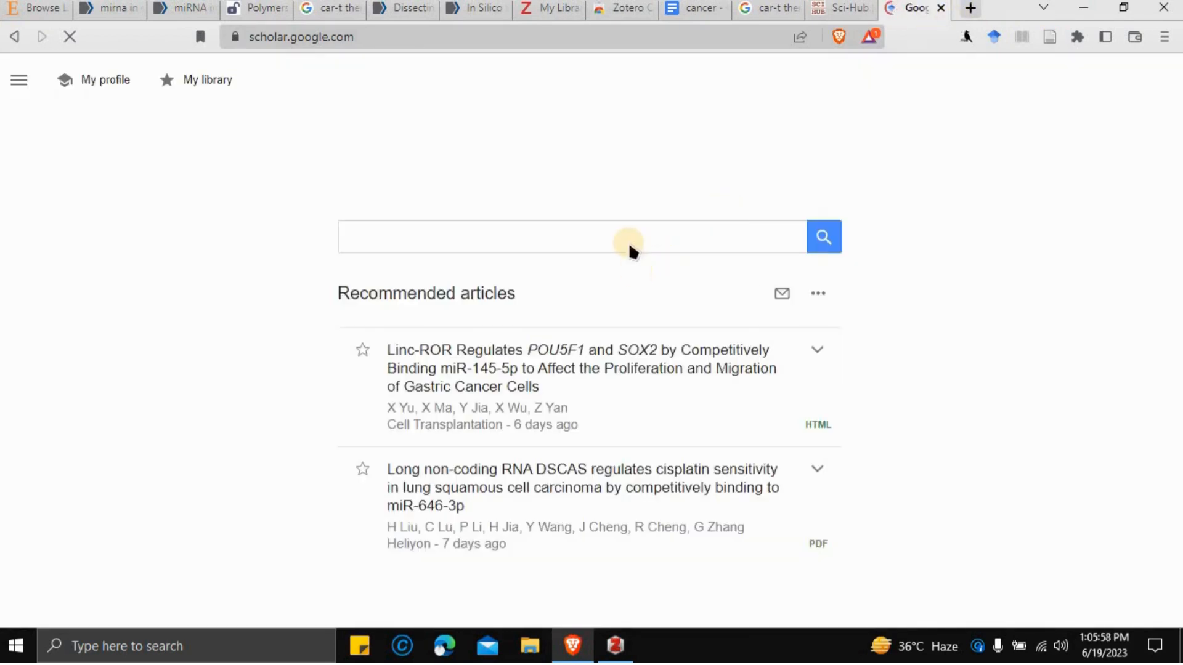
- Rerun the 'mirna in cancer' search and select the first result's MLA citation
click(626, 242)
click(498, 265)
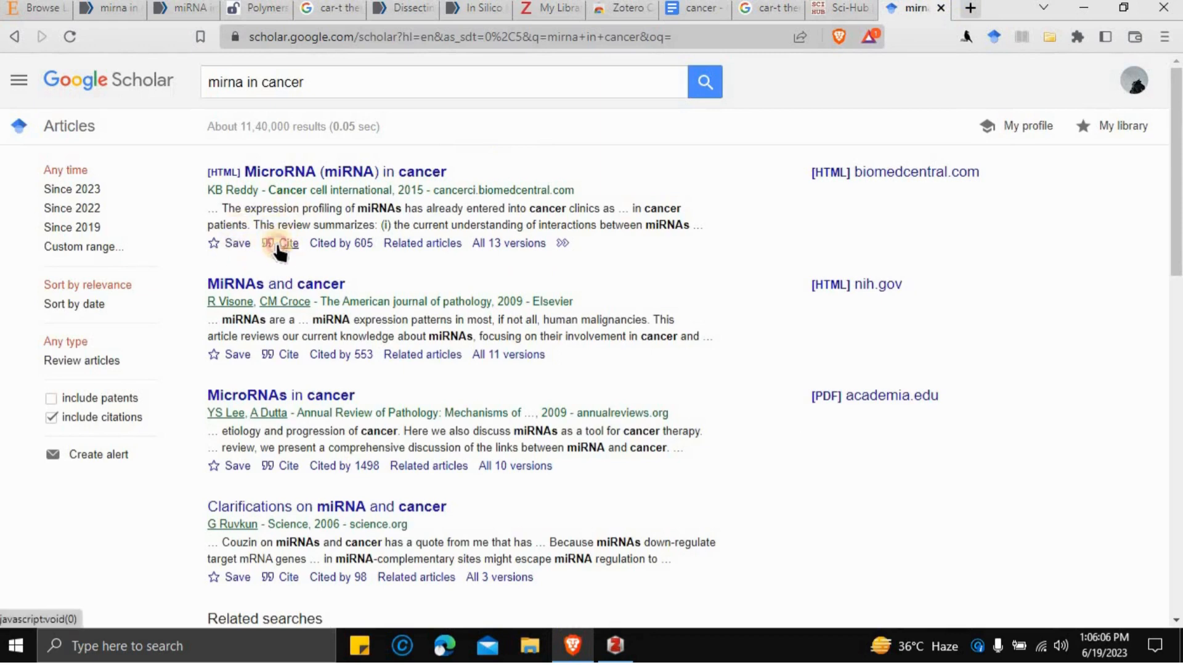
click(281, 244)
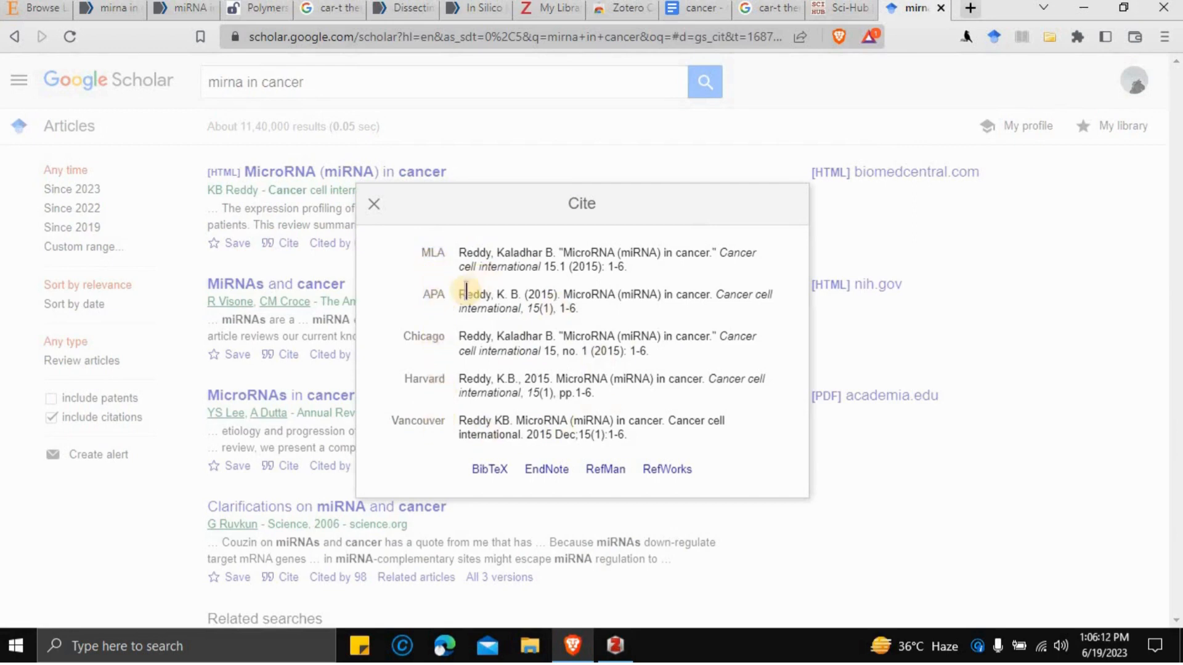
drag(457, 252, 610, 280)
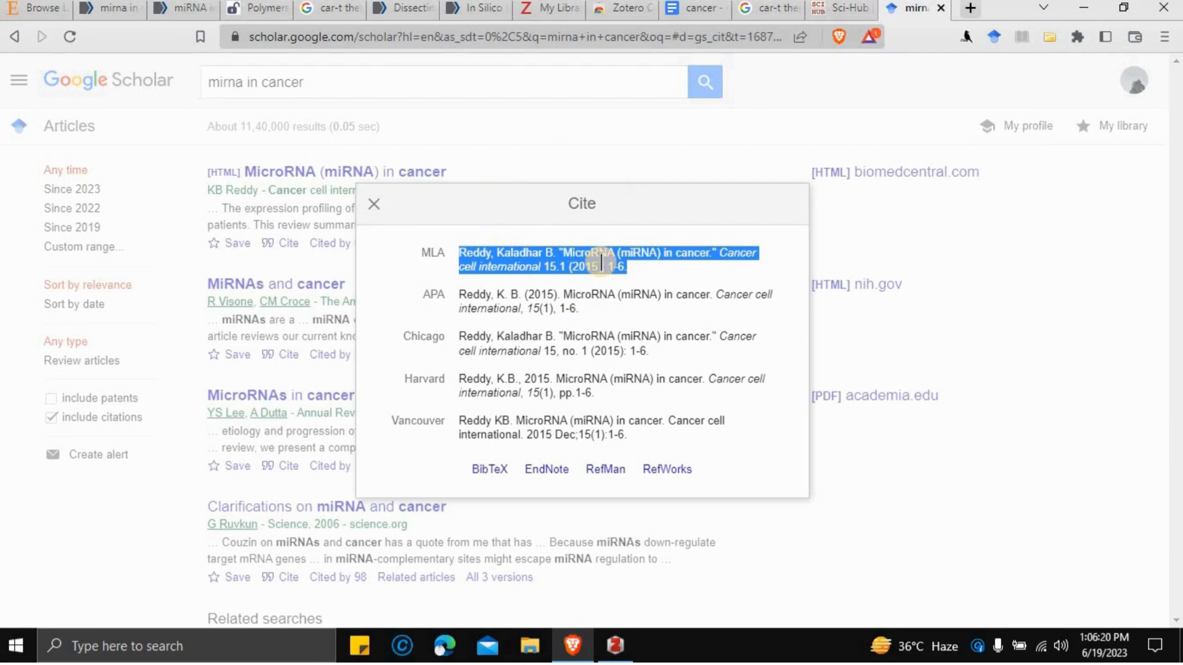
- Return to the 'car-t therapy in cancer' results, switch from News to All and scroll down
click(387, 15)
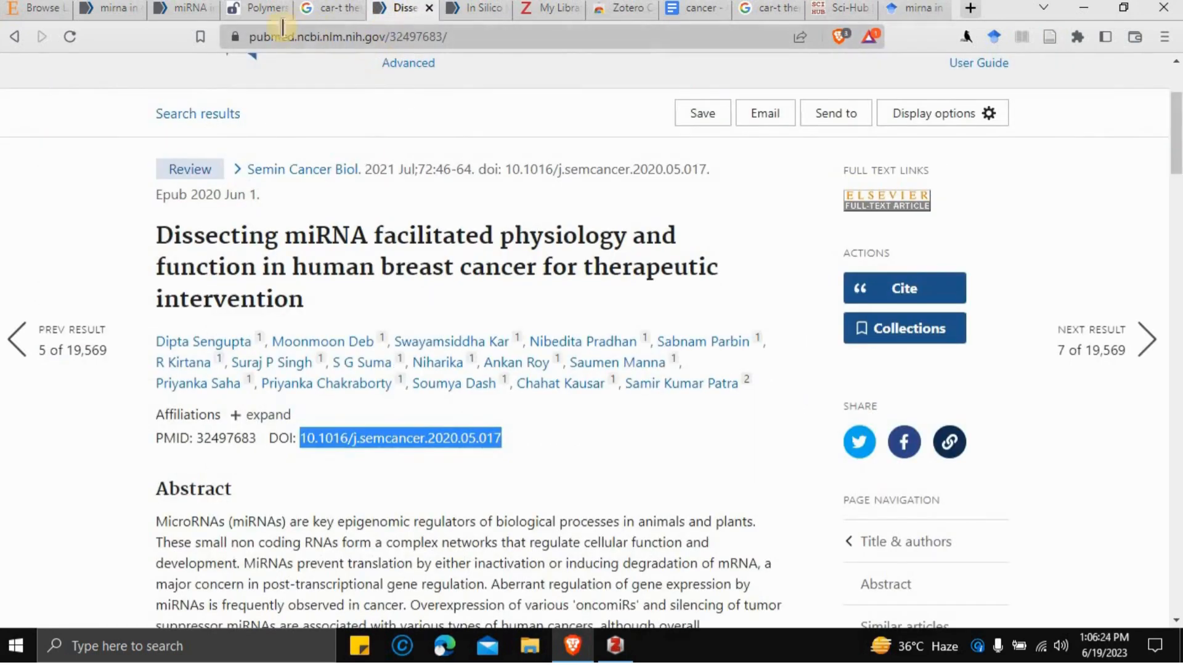
click(253, 9)
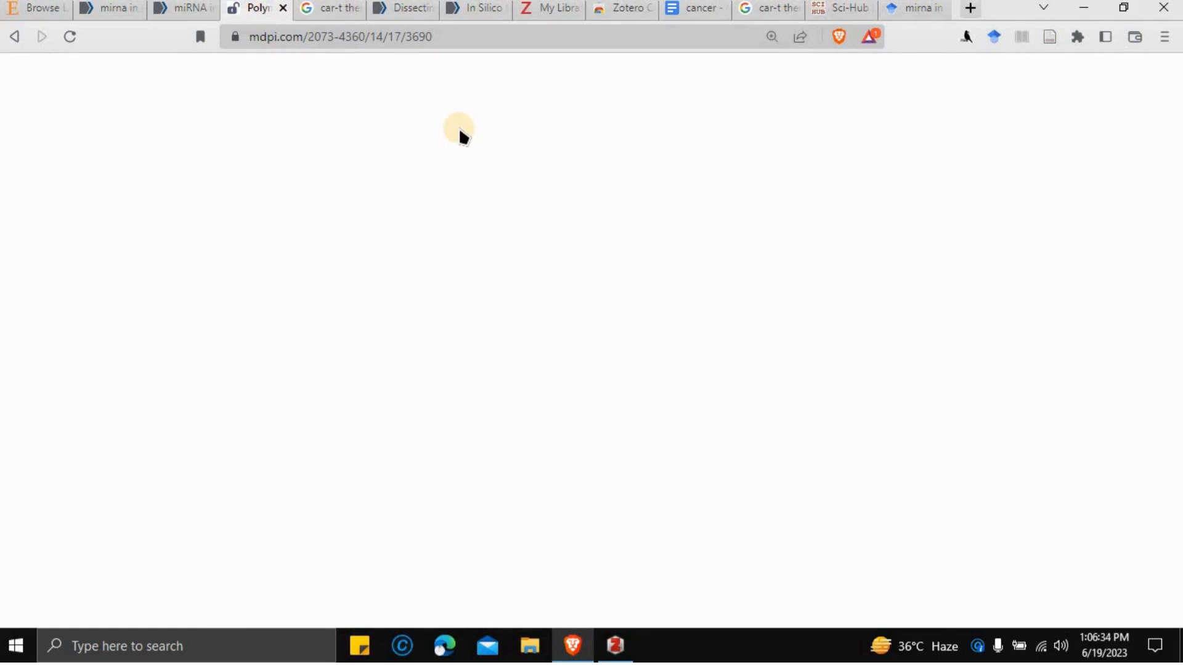
click(968, 10)
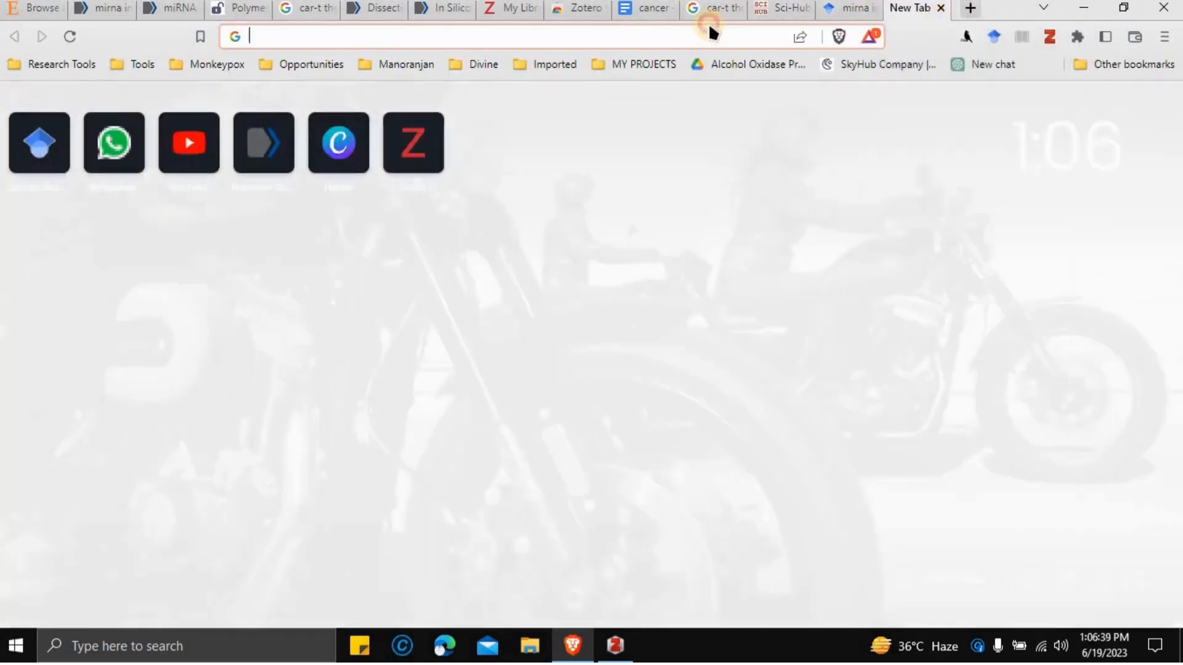
click(713, 32)
click(709, 8)
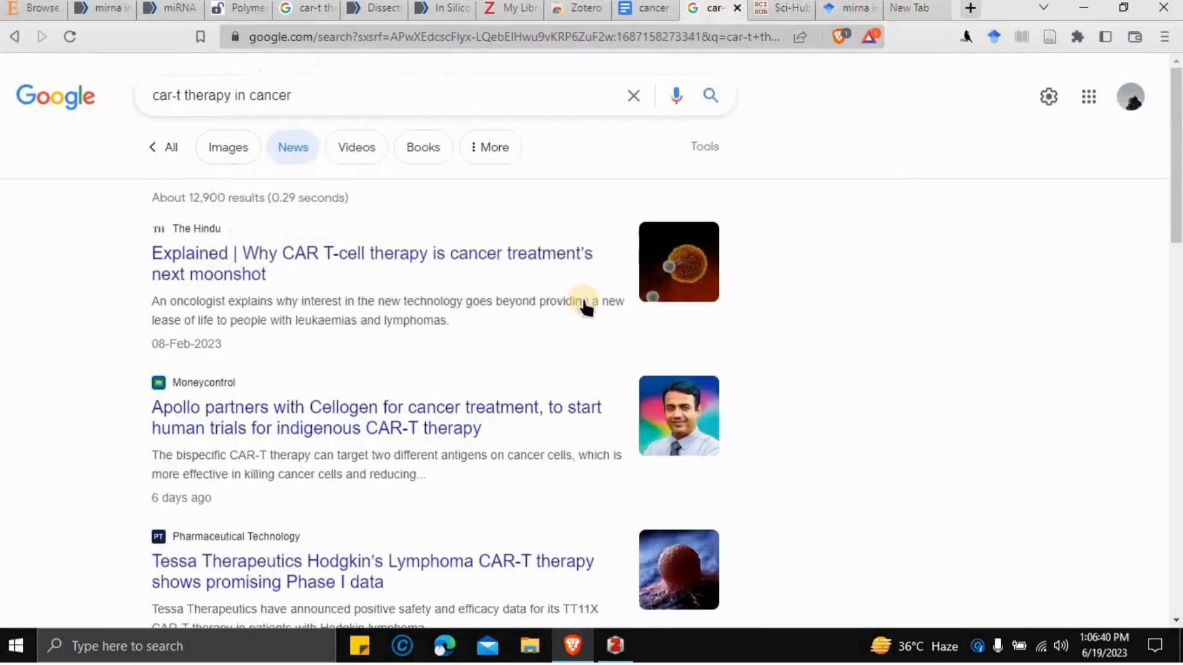
click(185, 154)
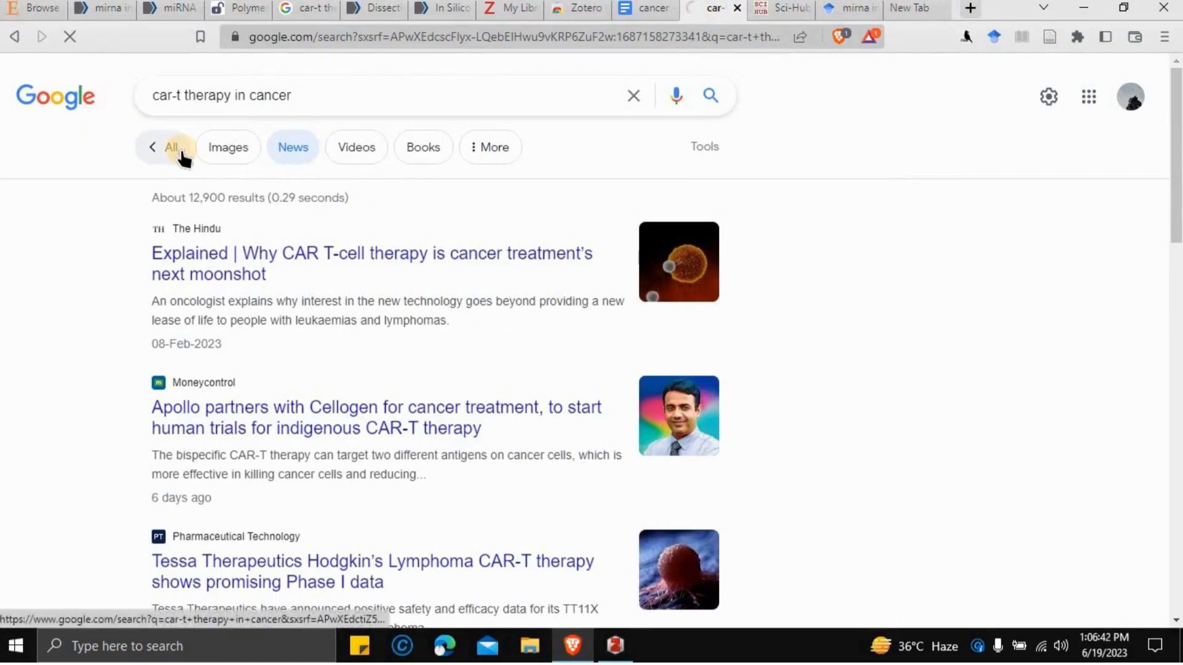
scroll(573, 441, down, 13)
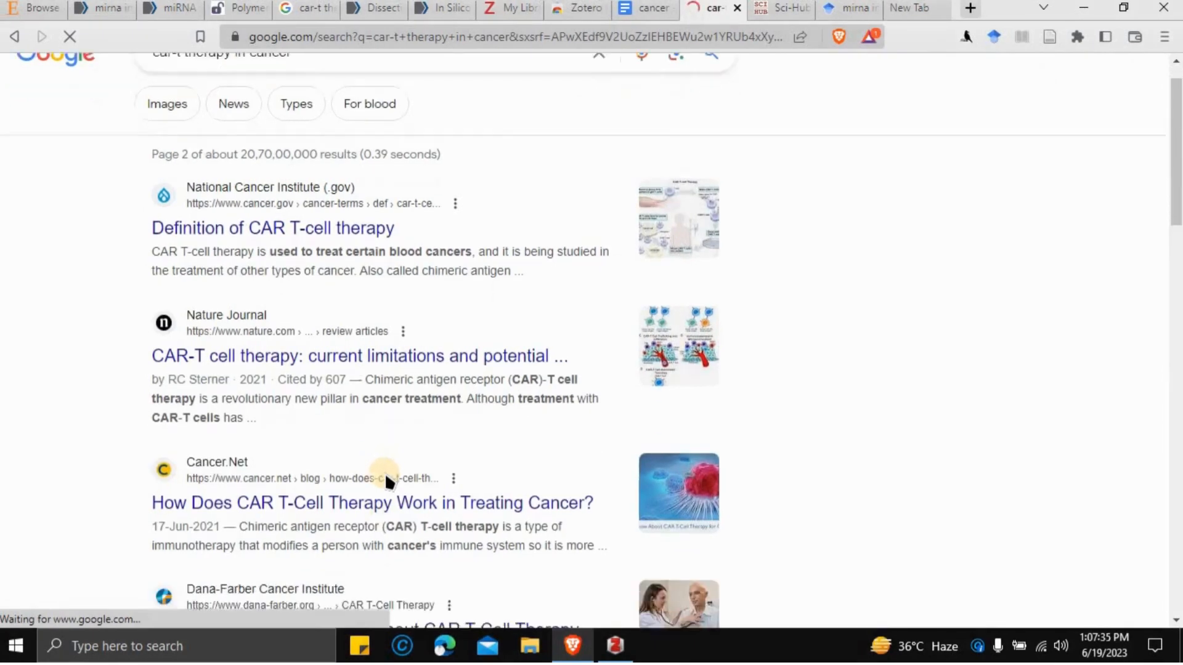
scroll(384, 472, down, 1)
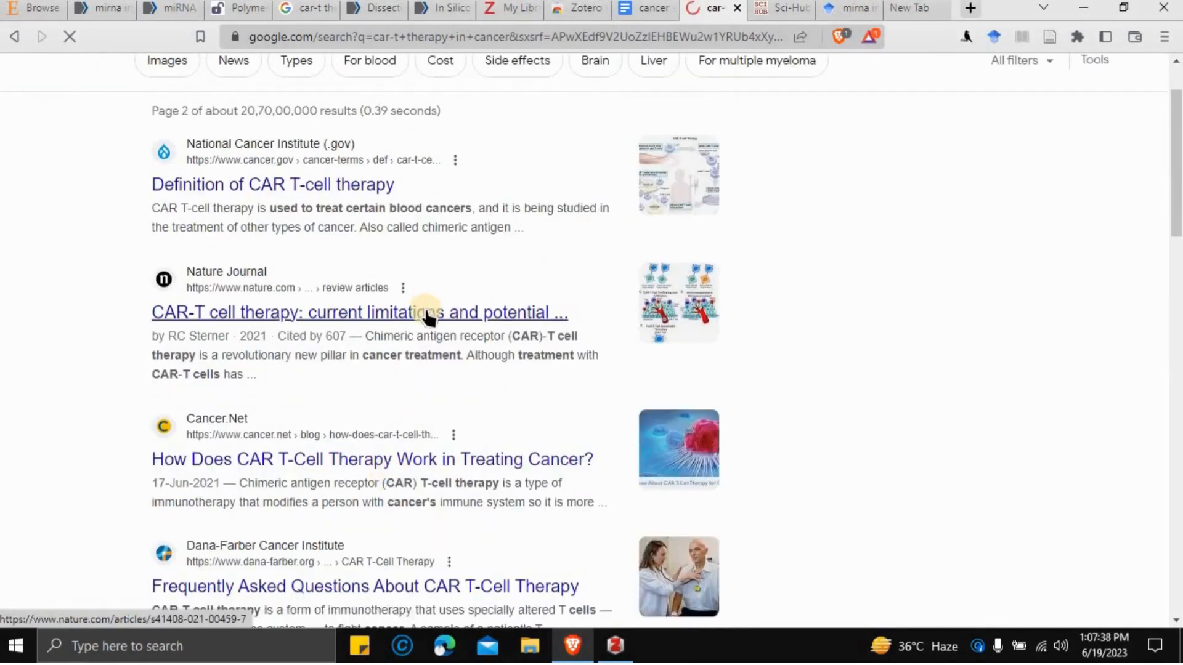
- Open the nature.com CAR-T cell therapy review and select its Cite this article text
click(426, 312)
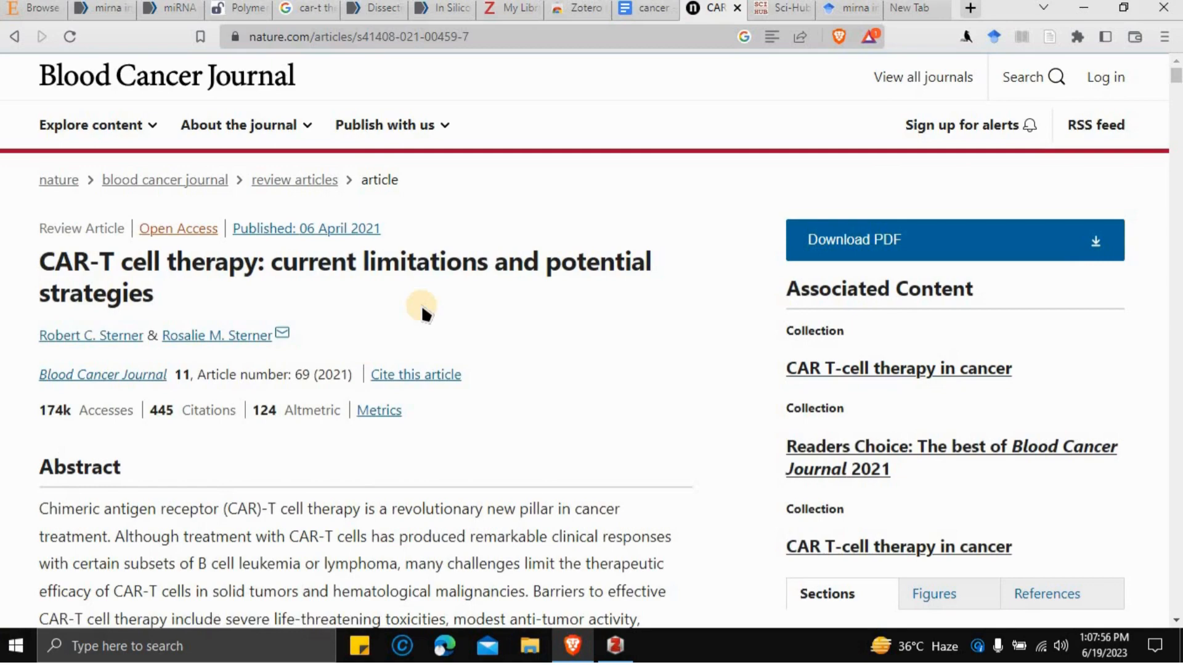
scroll(431, 305, down, 8)
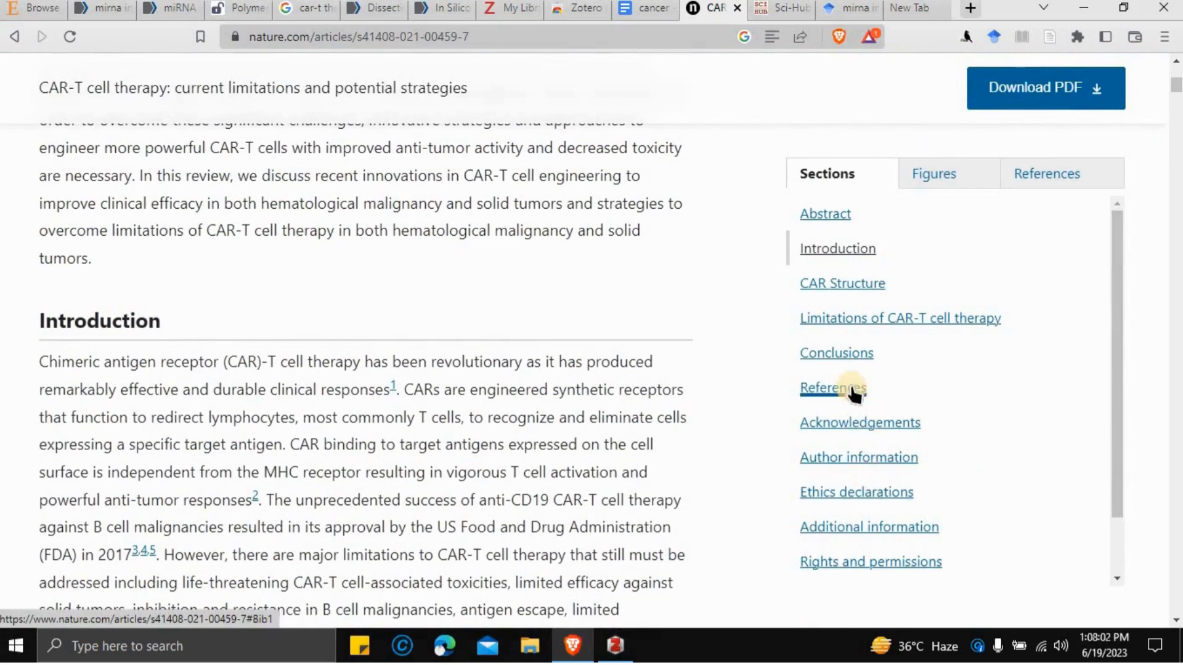
click(861, 424)
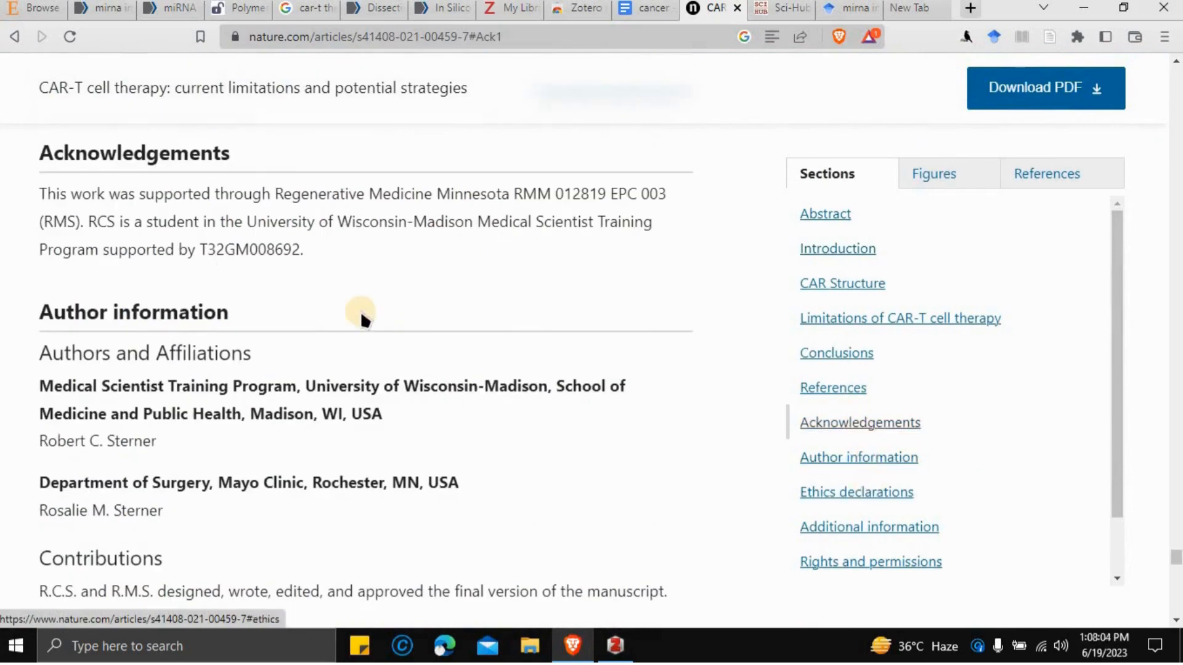
scroll(362, 313, down, 8)
scroll(362, 314, down, 10)
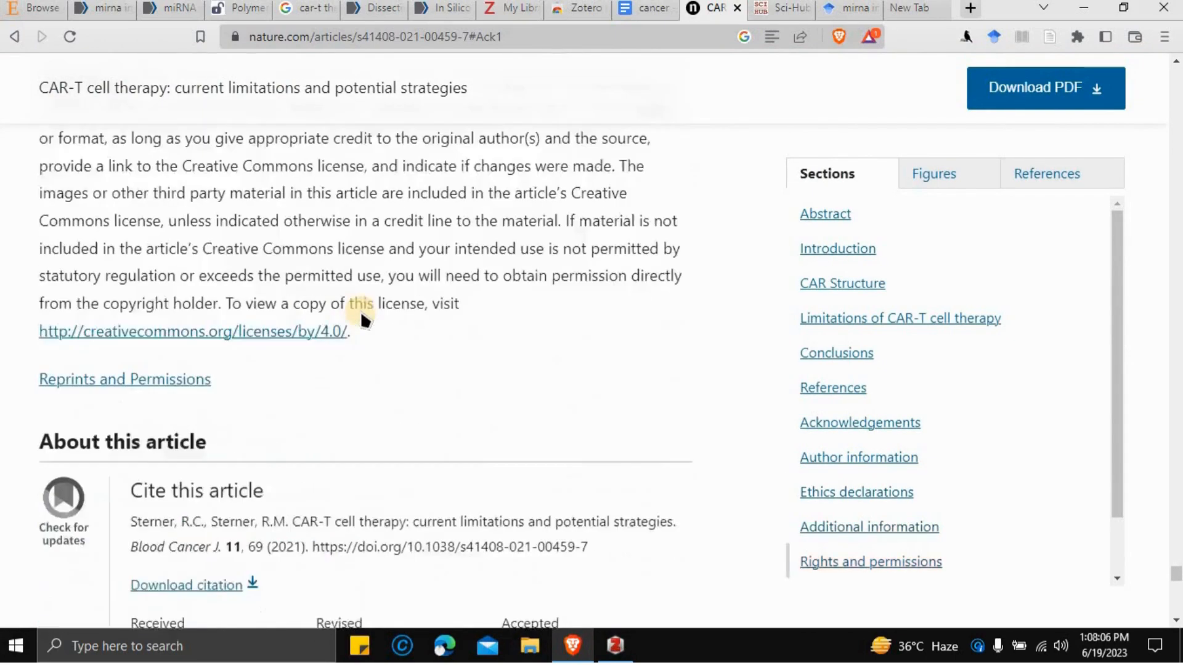
scroll(362, 317, down, 1)
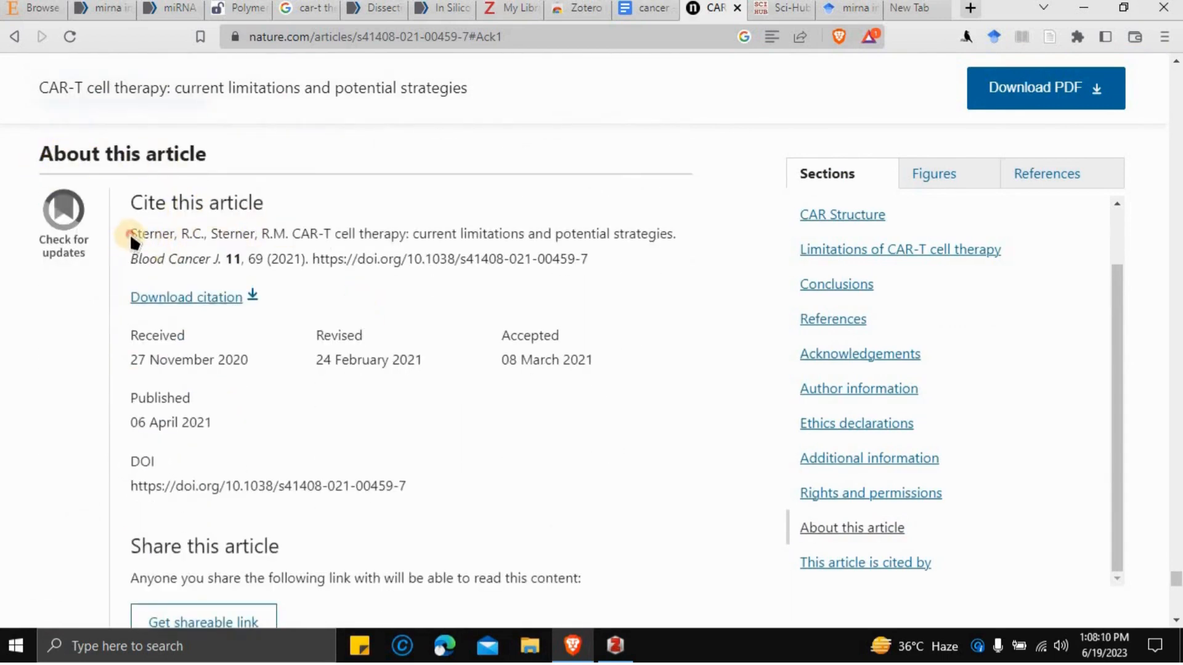
drag(129, 232, 607, 261)
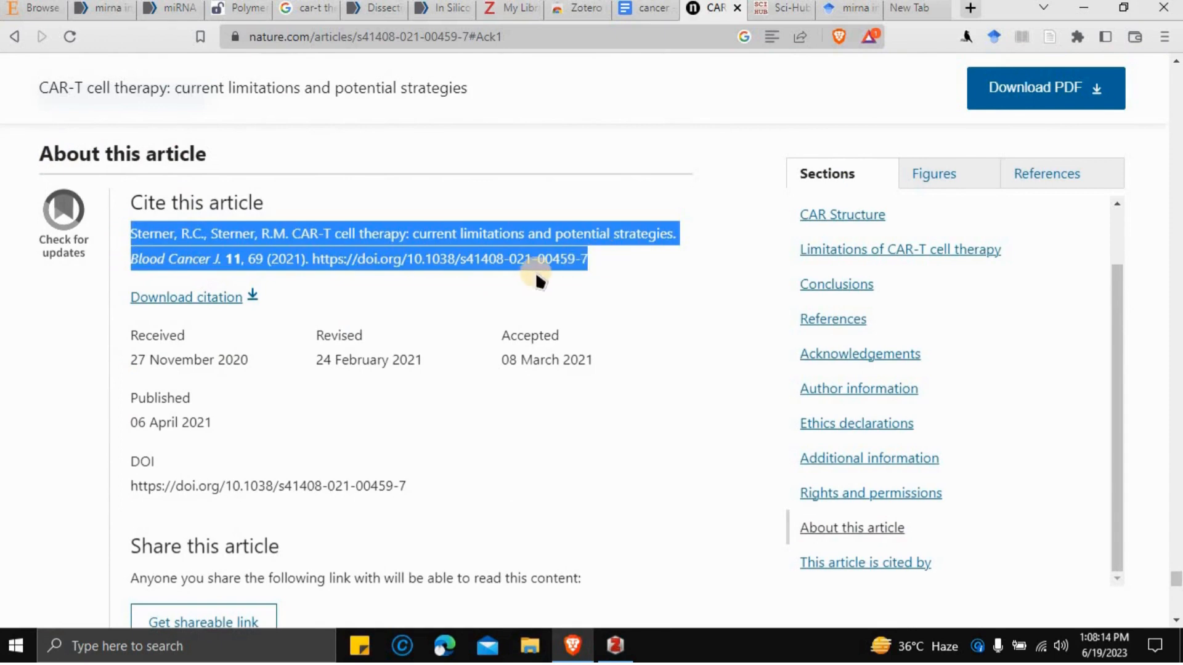
scroll(536, 274, up, 3)
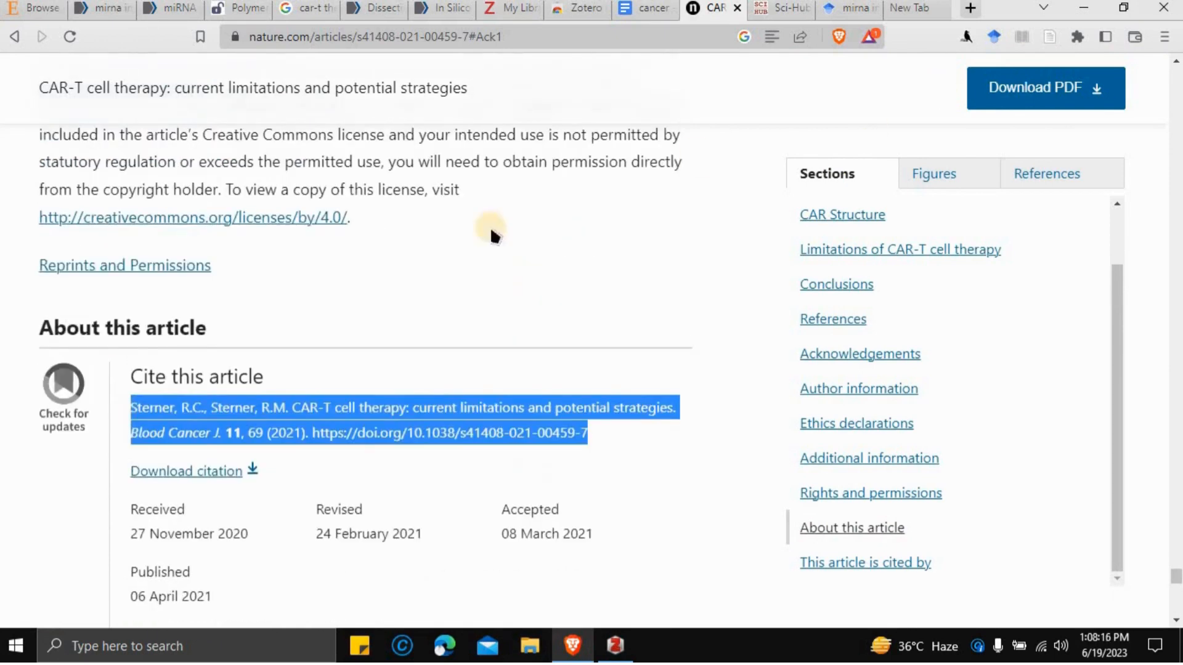
scroll(460, 264, up, 5)
scroll(390, 314, up, 5)
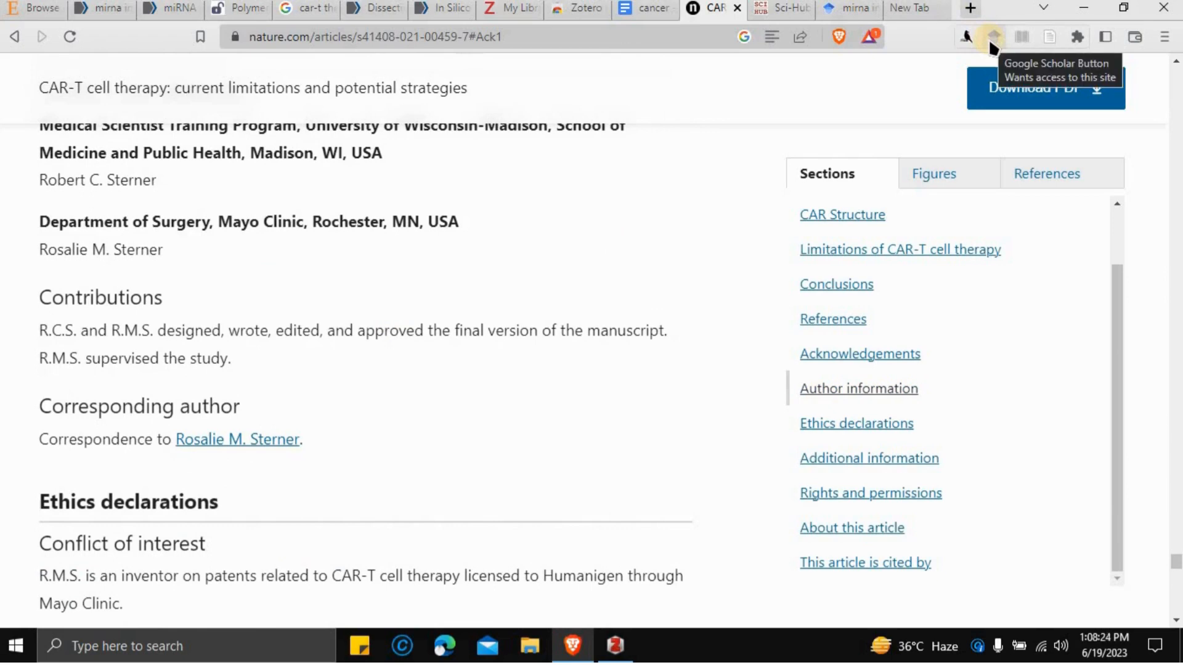
- Search 'google scholar extention', open the Google Scholar Button store page, then return to the CAR-T article
click(971, 9)
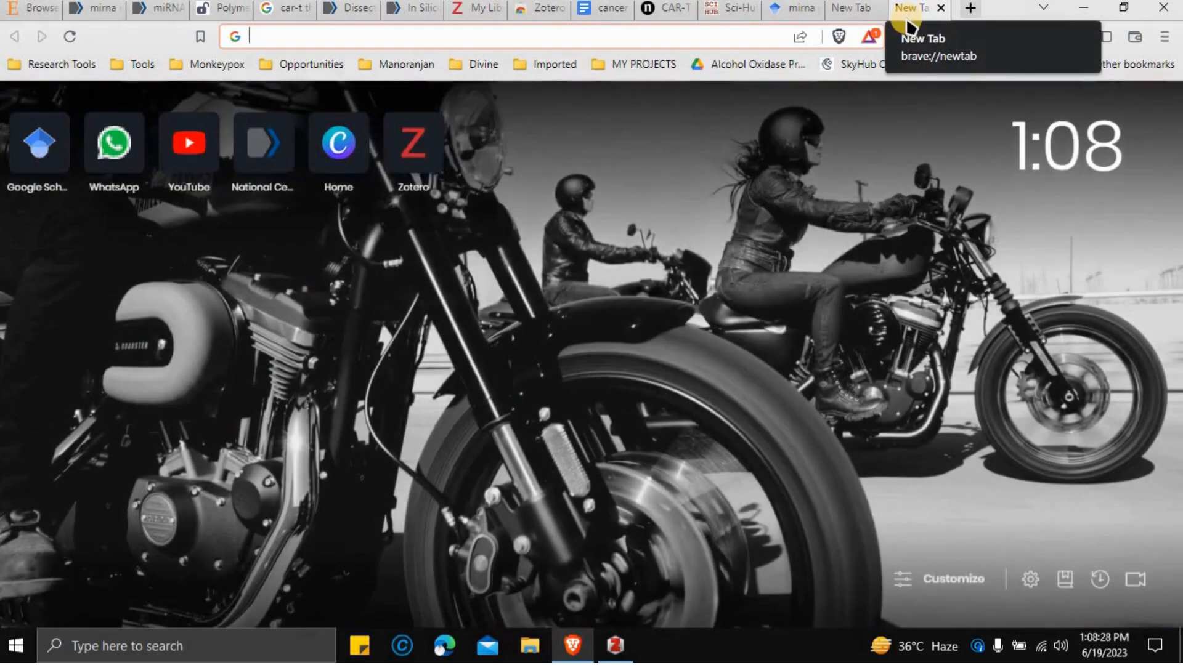
text(s)
key(BackSpace)
key(BackSpace)
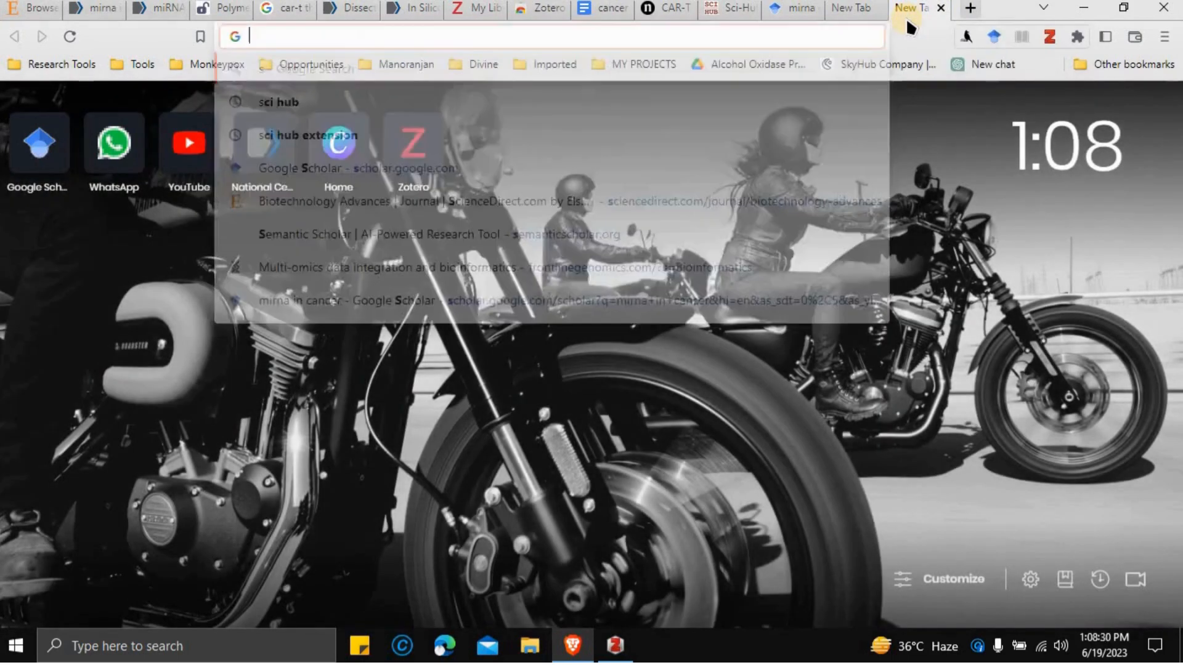
text(google)
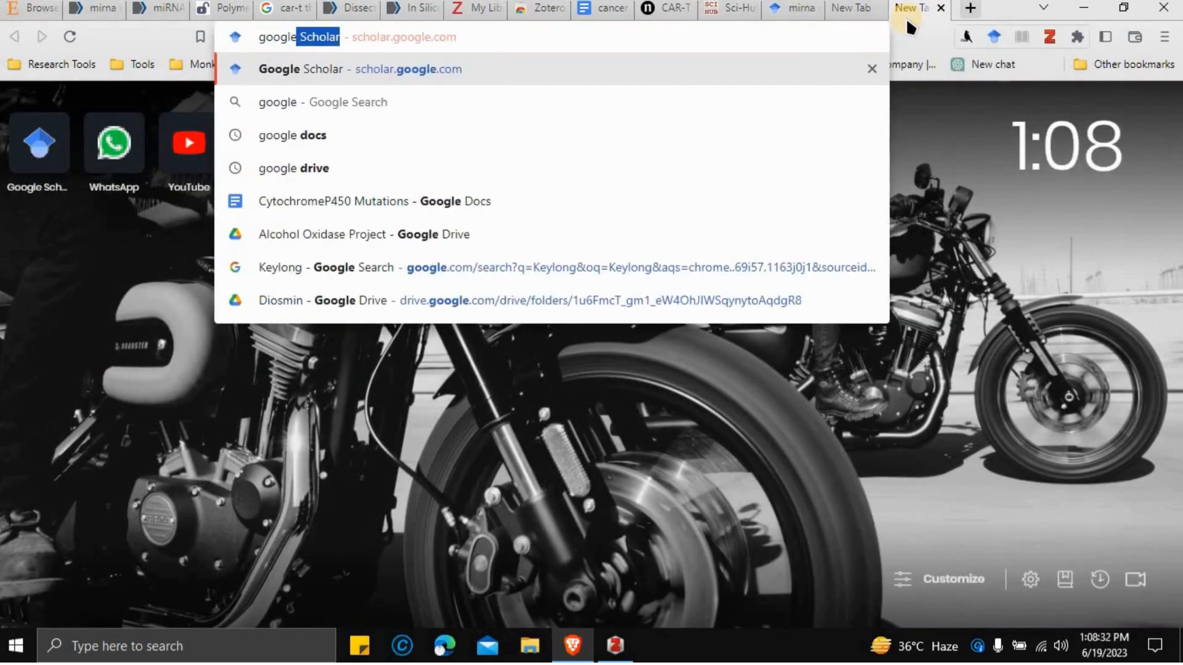
text( schola)
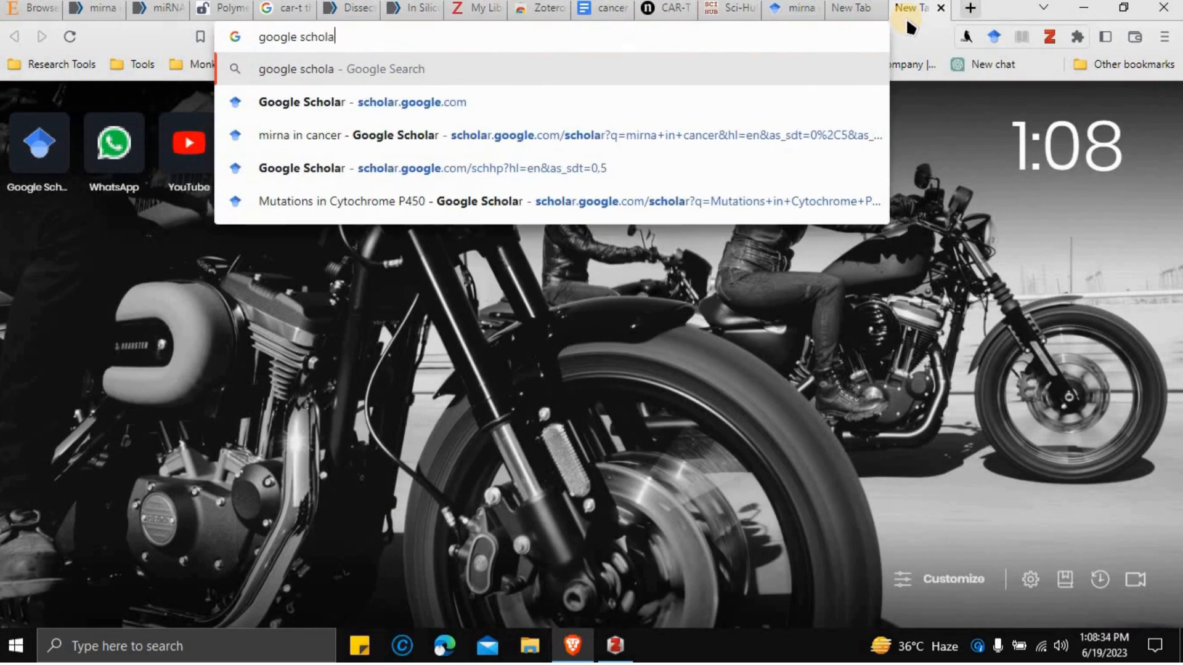
text(r extention)
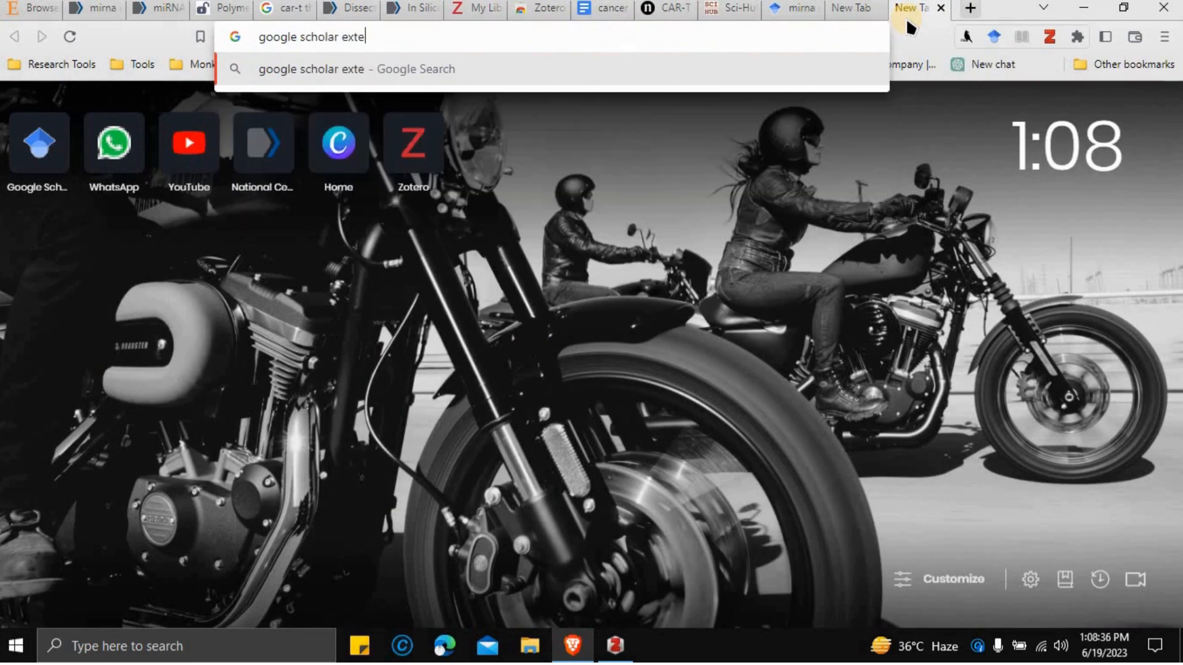
key(Return)
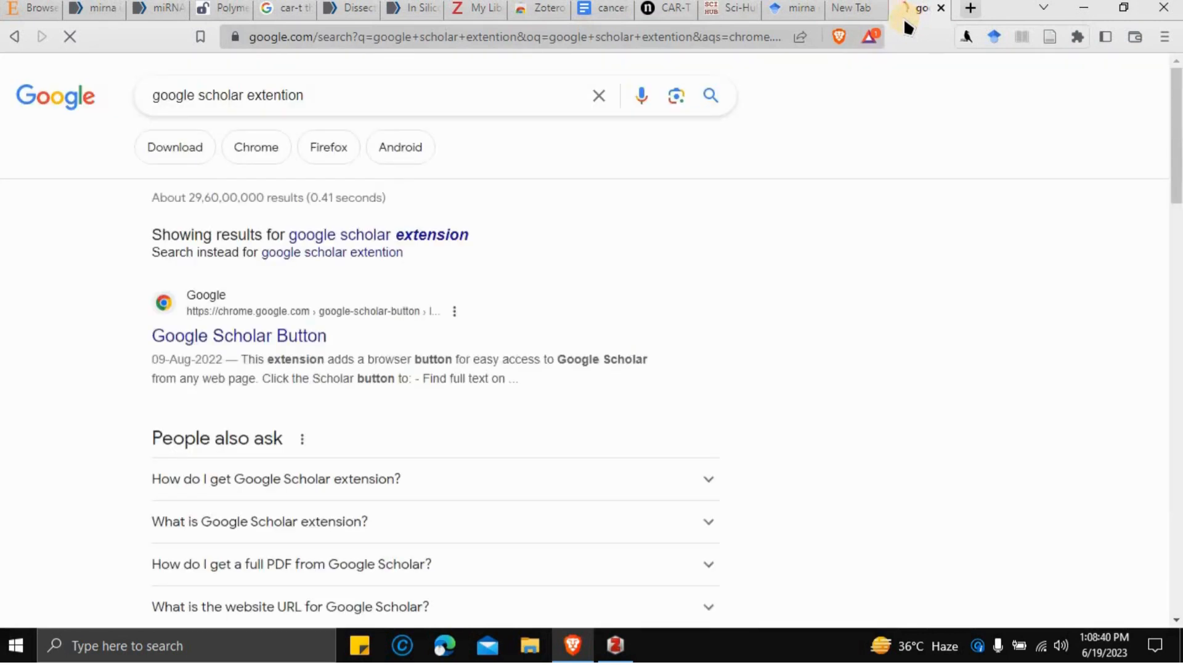
click(219, 344)
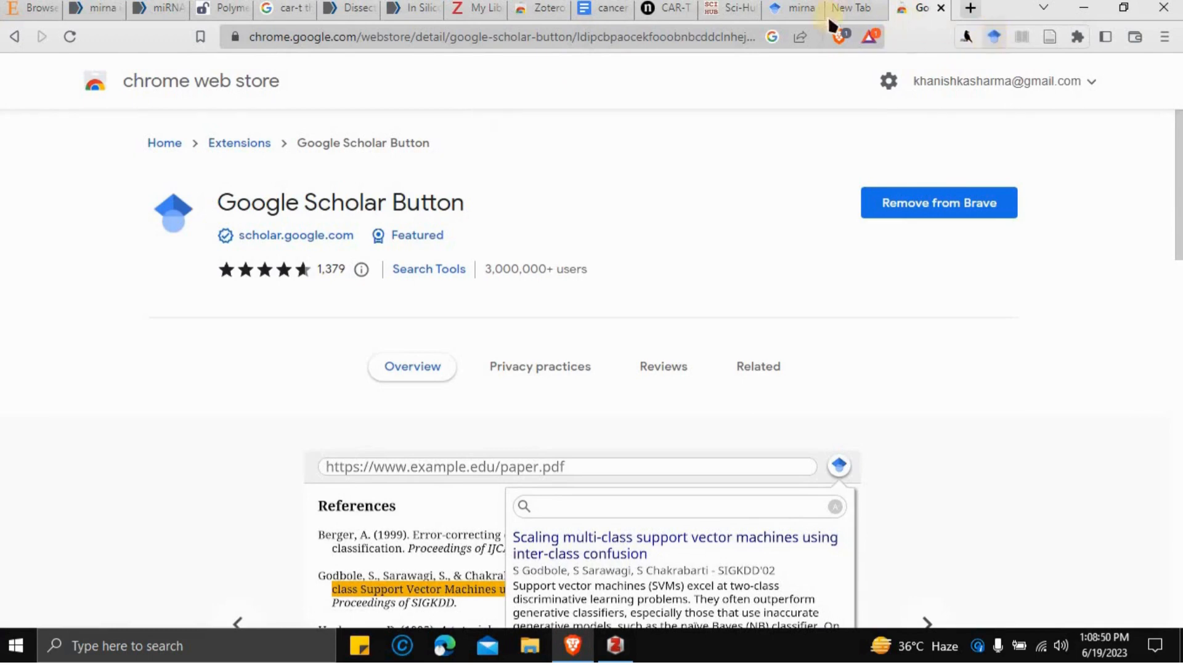
click(662, 12)
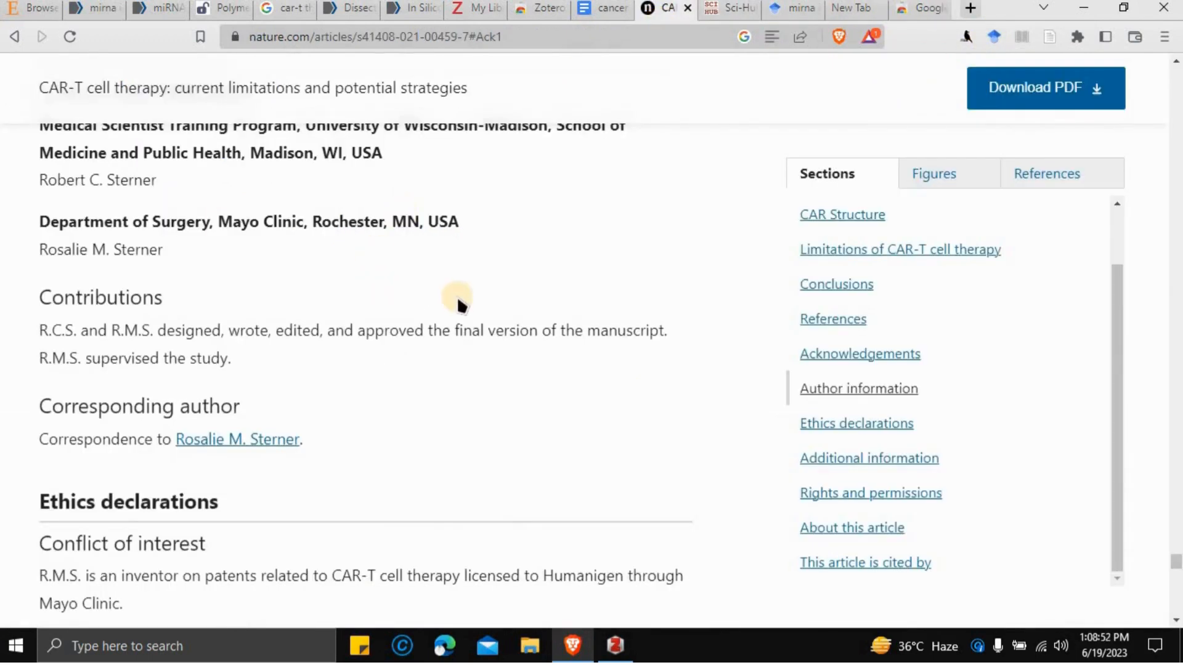
- Jump to the CAR-T article's Ethics declarations and citation details, then revisit the Google Scholar Button store page
scroll(457, 304, up, 4)
scroll(457, 299, down, 2)
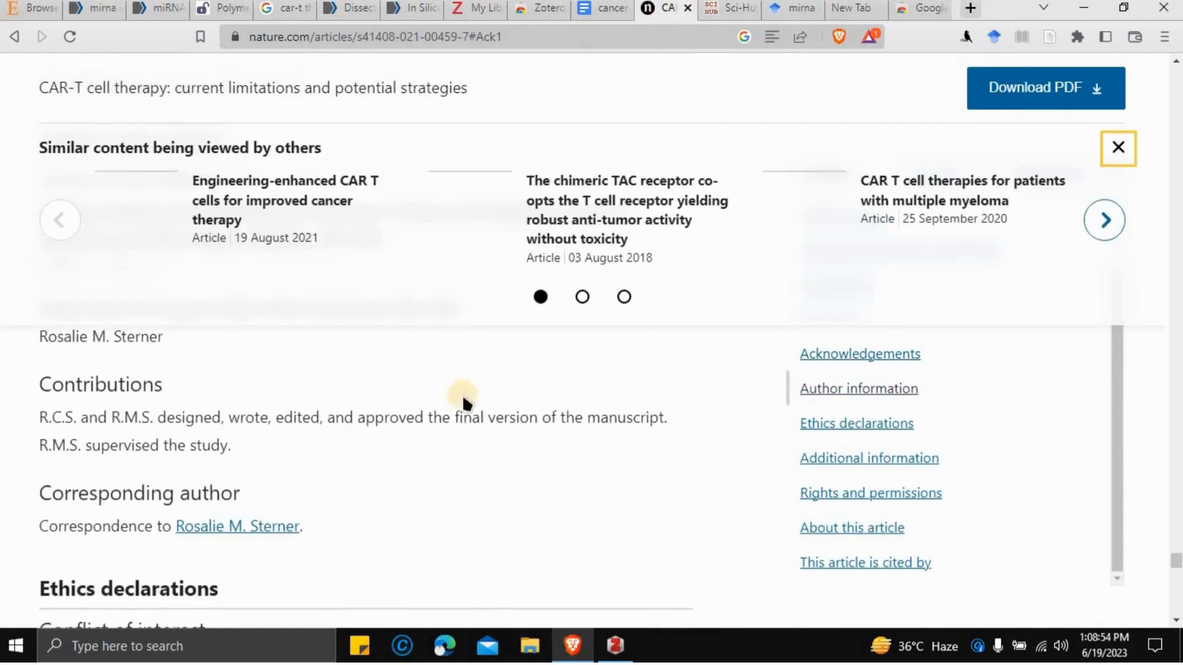
scroll(467, 443, up, 3)
scroll(494, 486, down, 8)
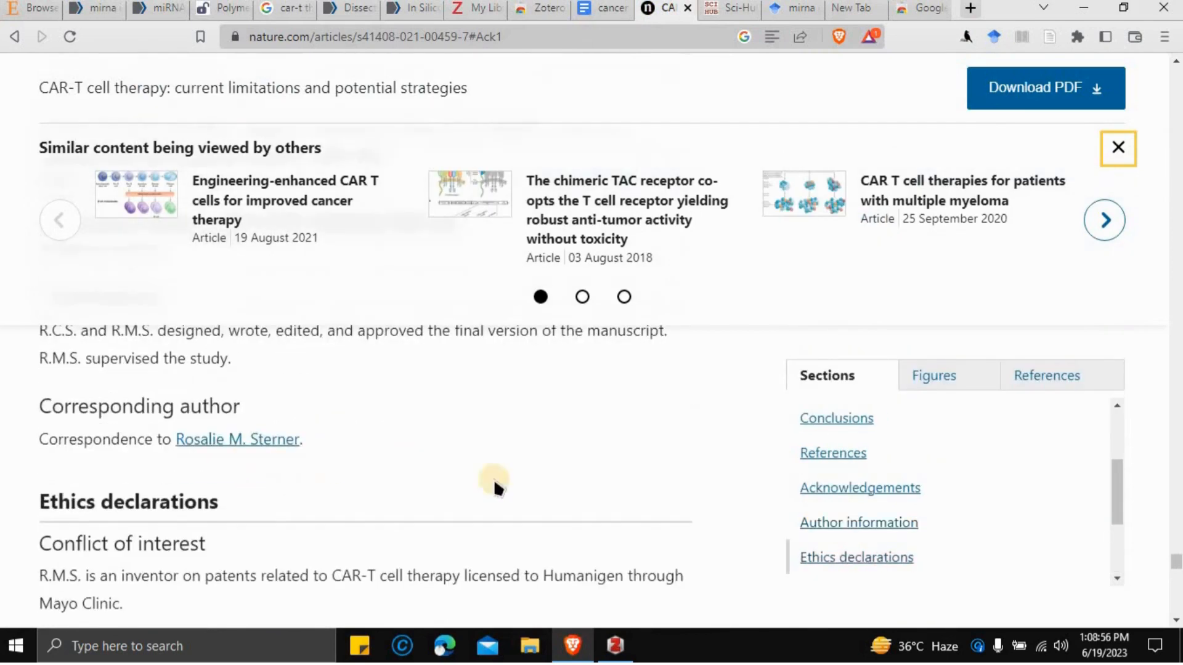
scroll(519, 482, down, 6)
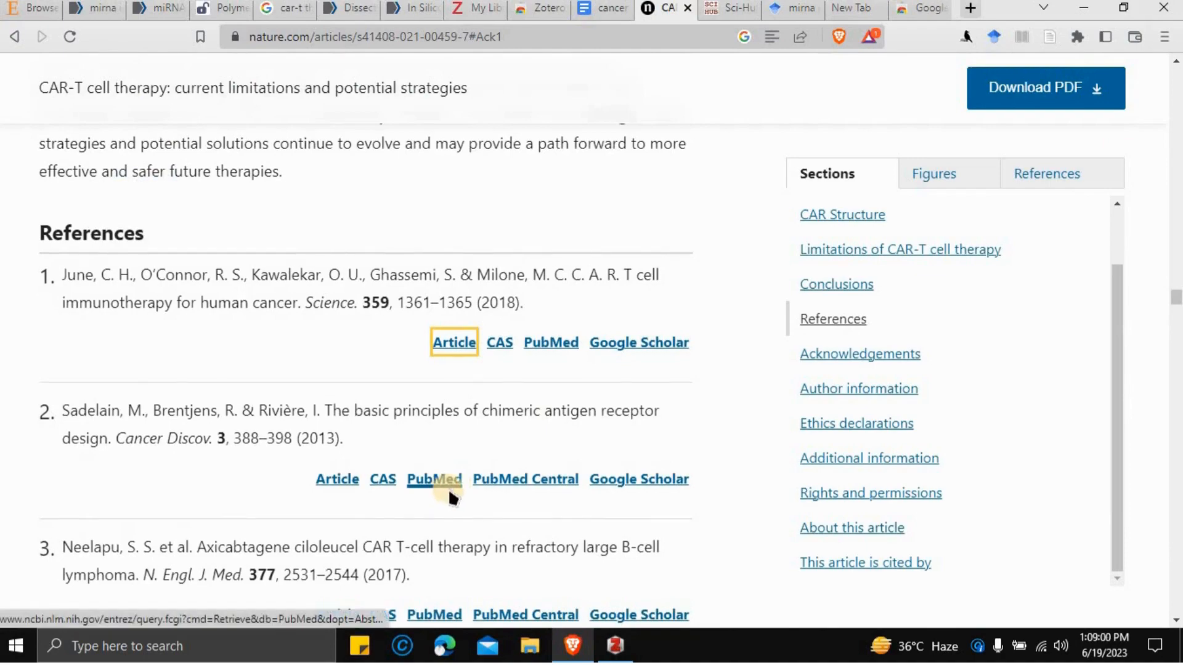
scroll(450, 496, up, 10)
scroll(453, 496, down, 13)
scroll(454, 496, down, 5)
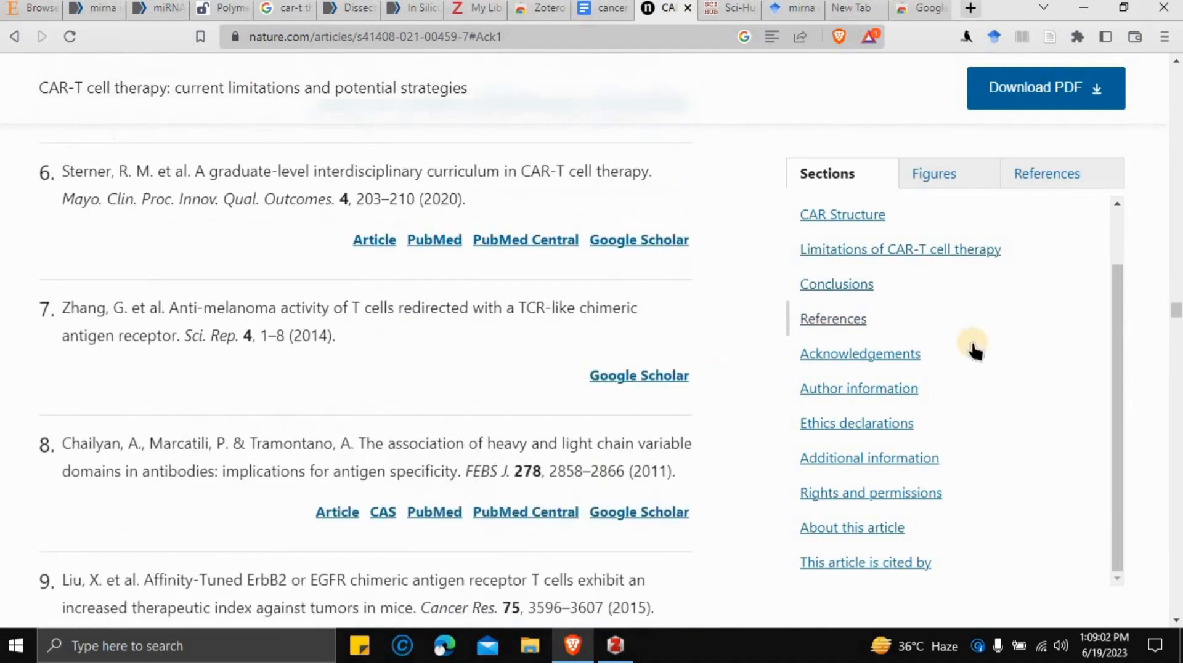
click(838, 425)
scroll(597, 449, down, 9)
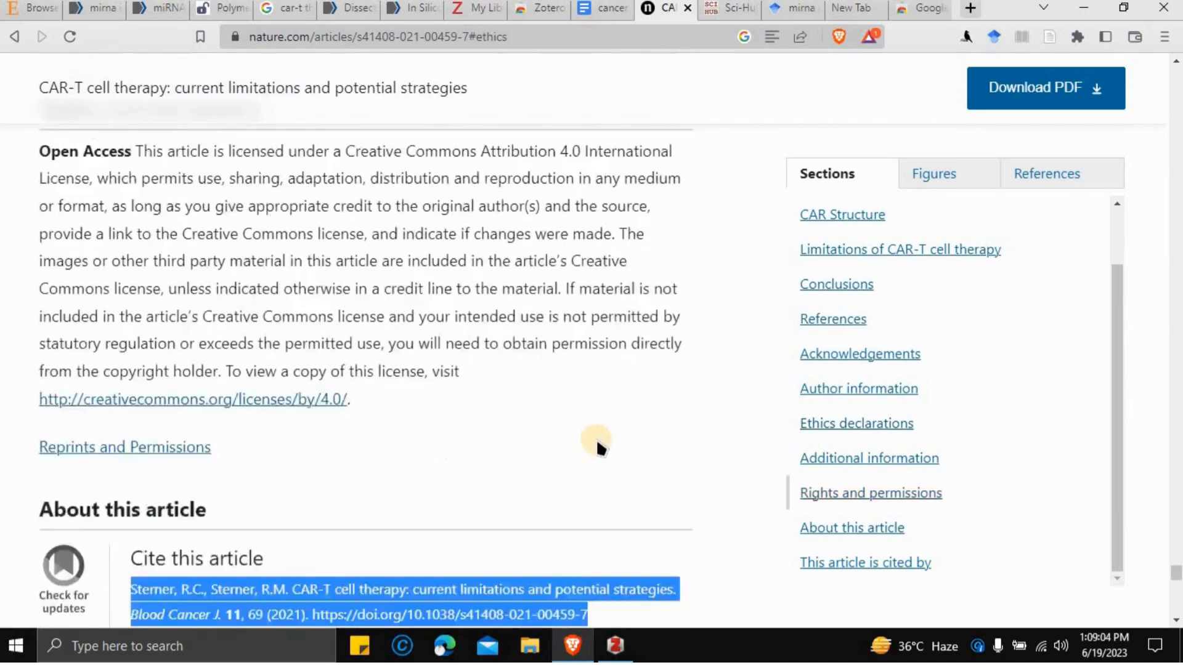
scroll(196, 529, down, 6)
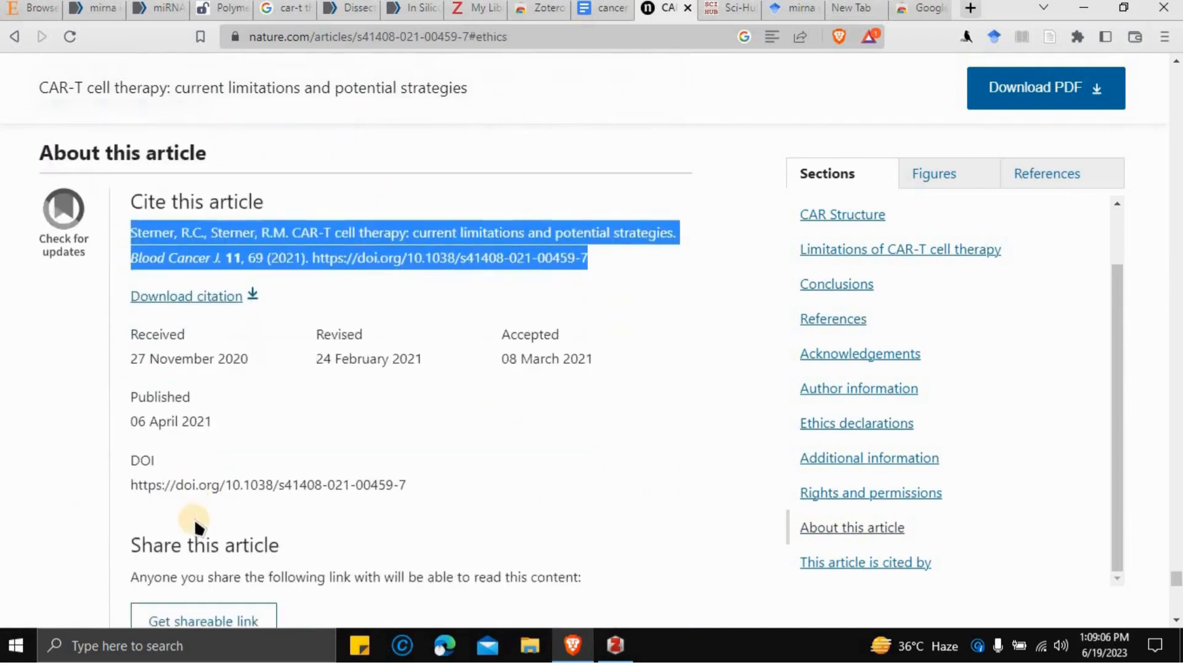
scroll(445, 461, up, 5)
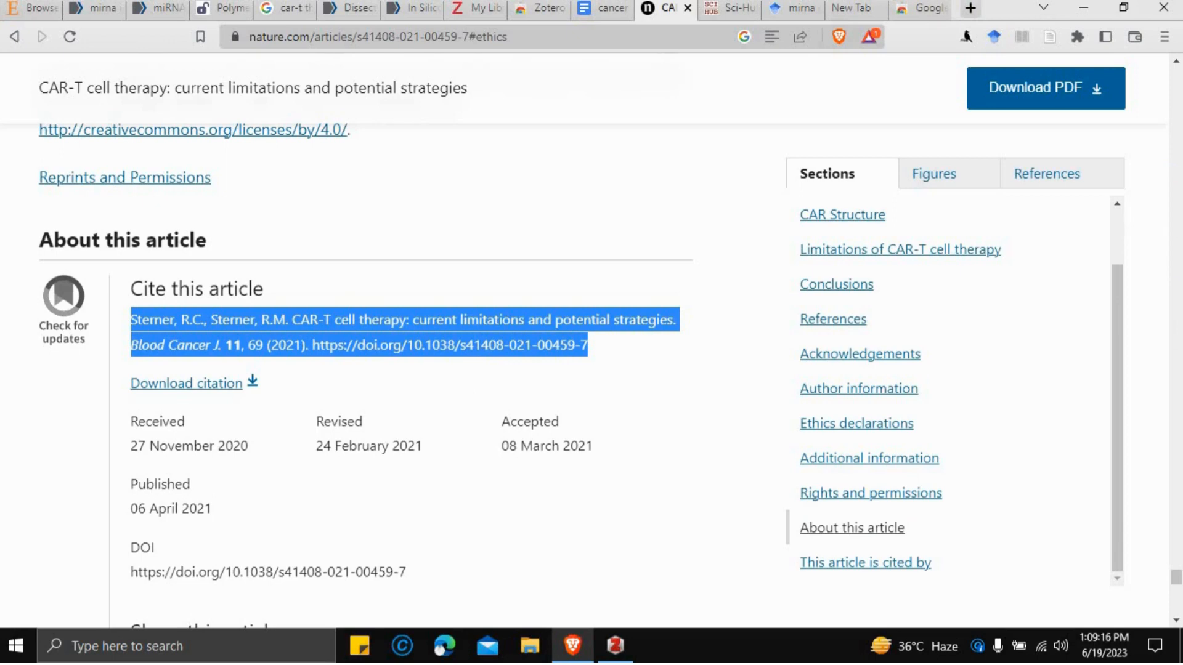
click(924, 9)
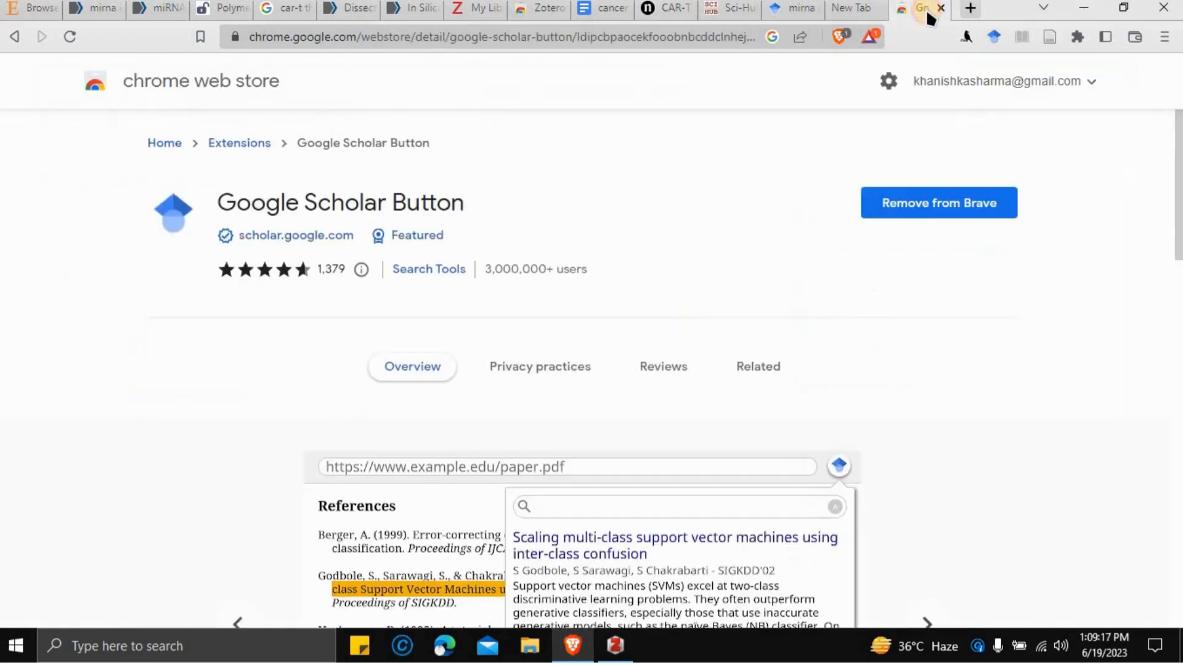
- View the installed extensions list, then return to the CAR-T article's references 106–107
click(1076, 42)
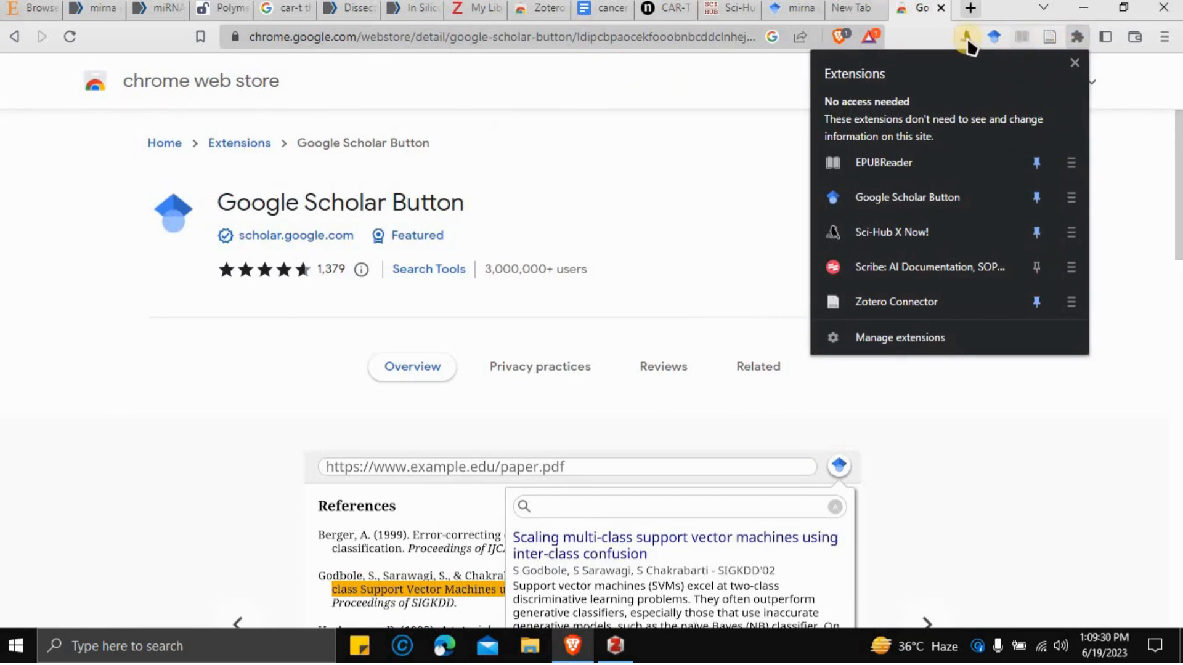
click(660, 12)
scroll(589, 246, up, 10)
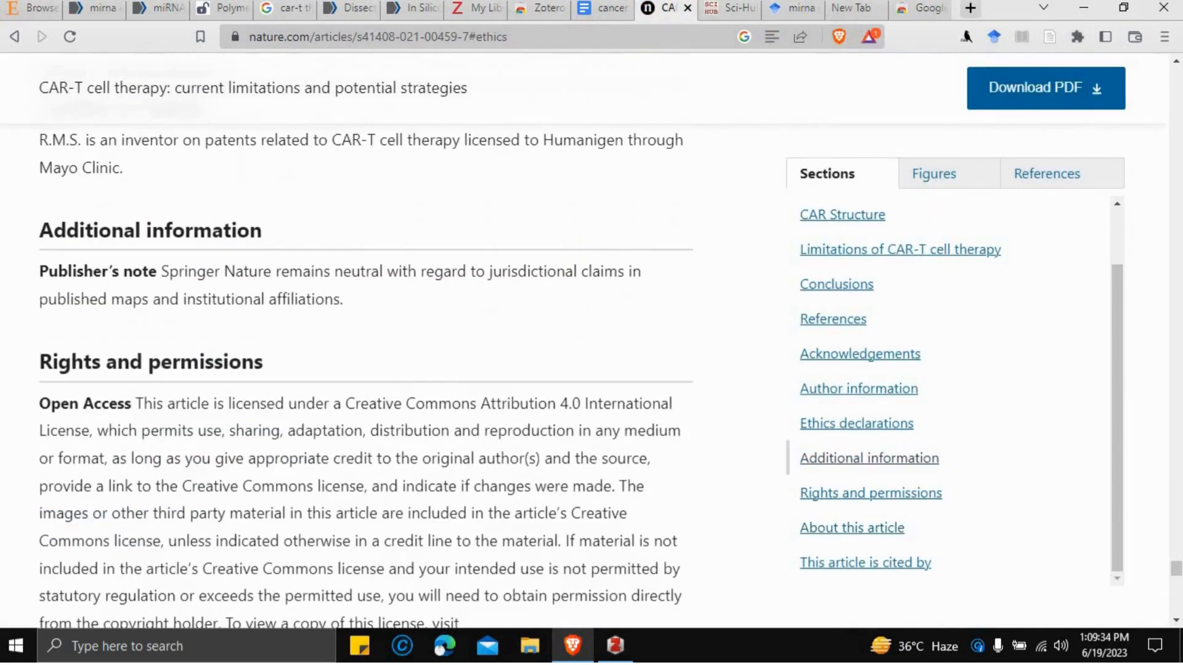
scroll(1177, 483, up, 8)
scroll(1178, 305, up, 8)
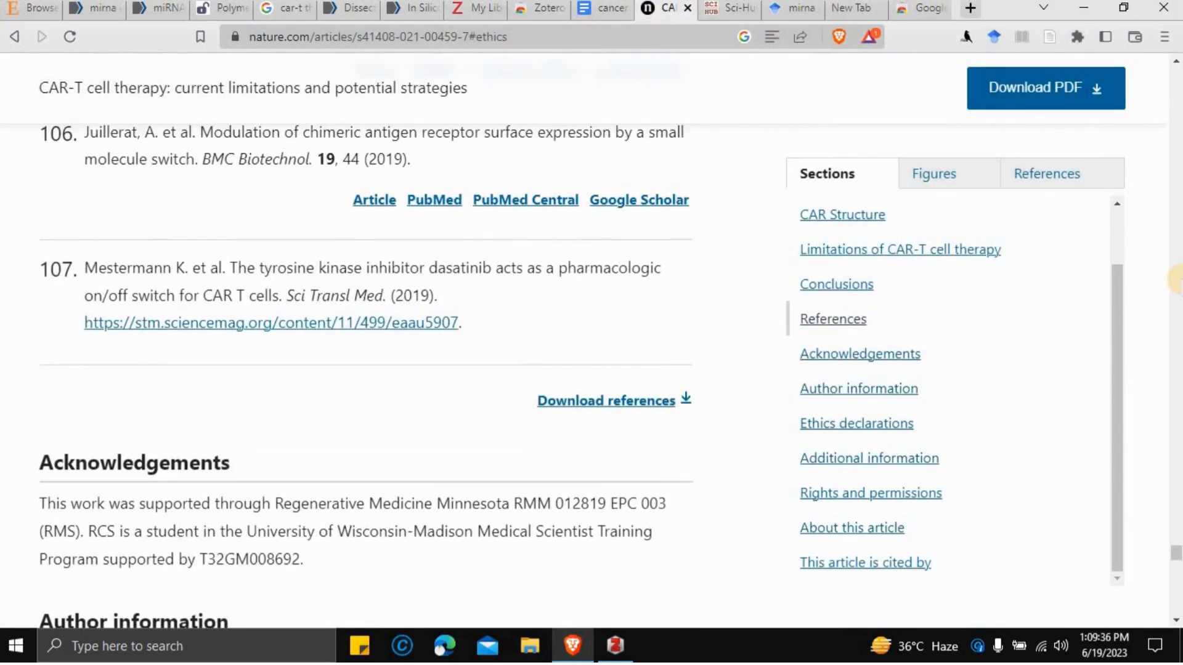
- Clear the old citation from the Google Scholar Button popup's search box
click(994, 38)
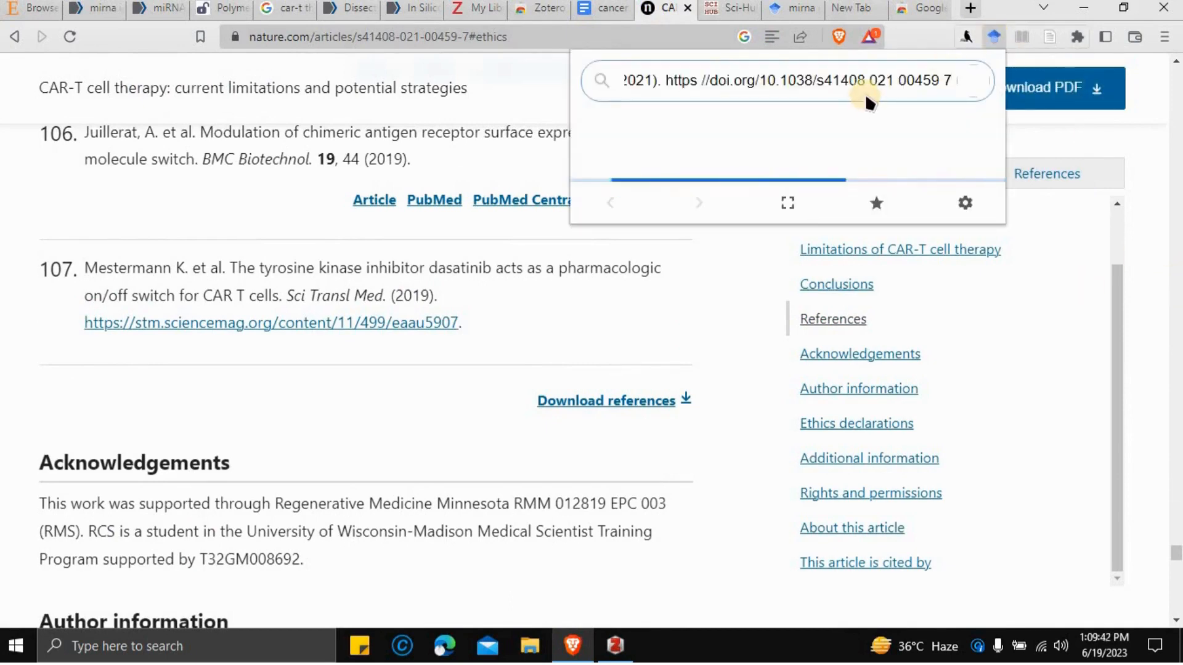
click(870, 81)
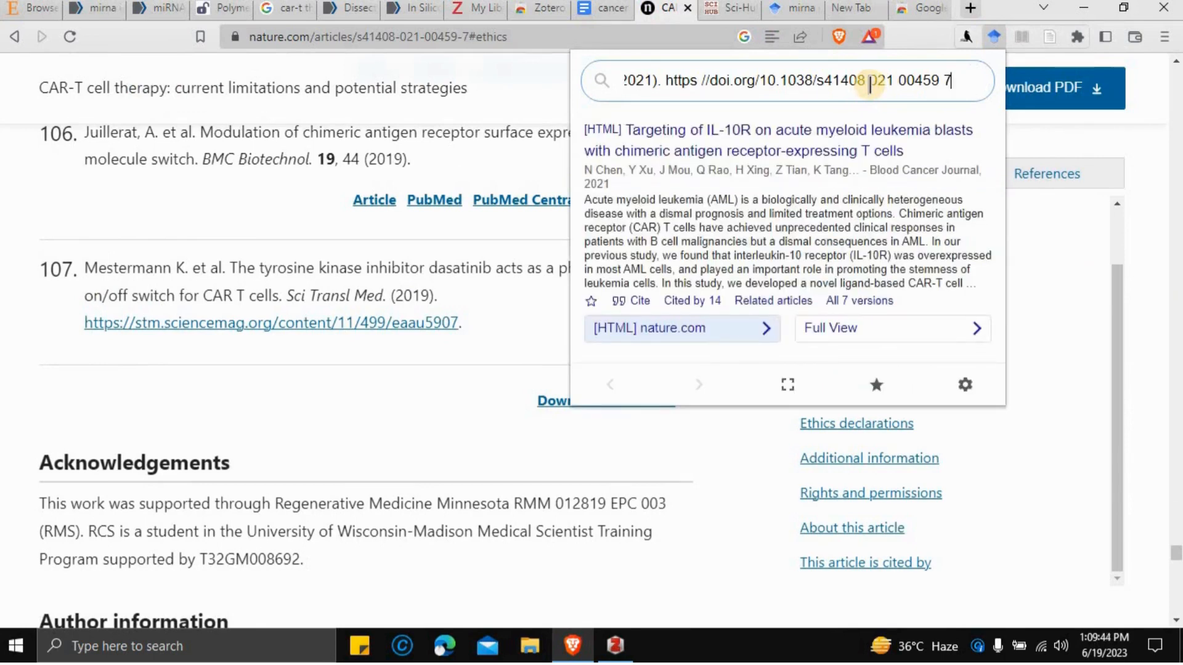
triple_click(871, 81)
key(BackSpace)
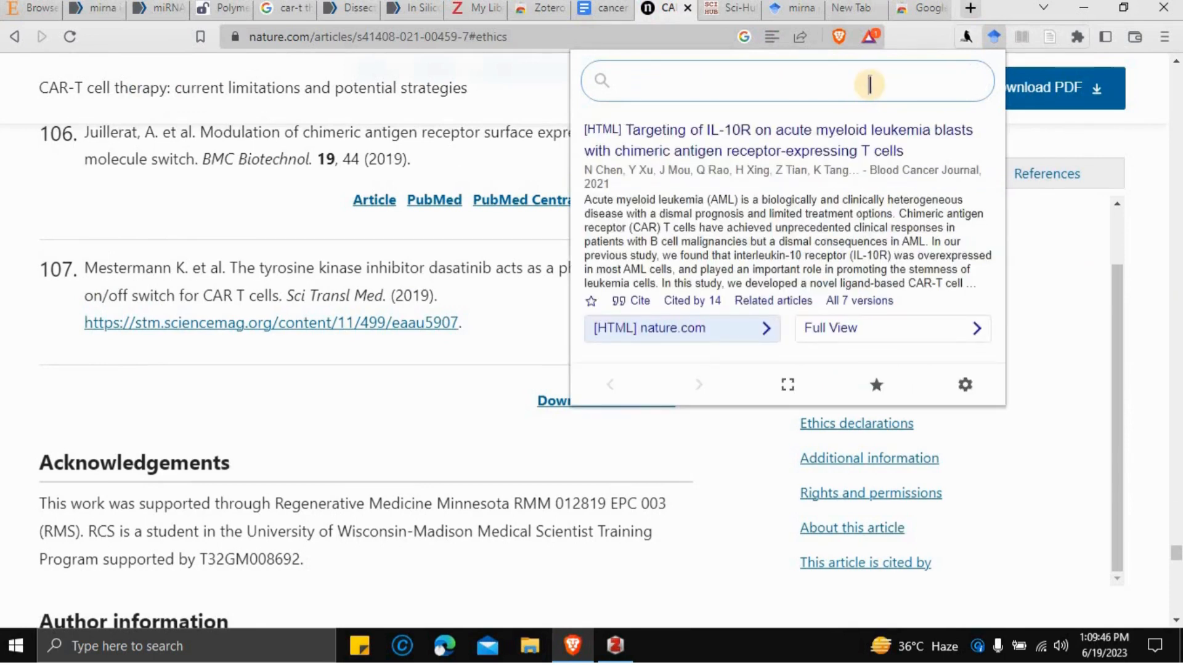
click(1157, 121)
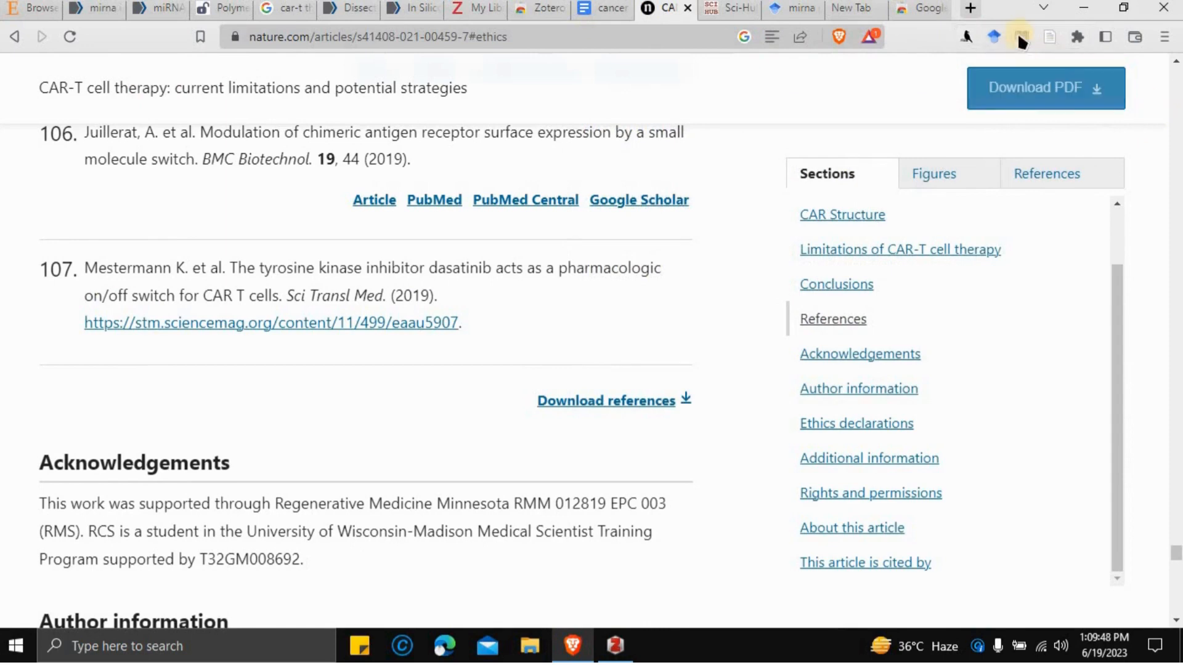
- Look up reference 103 on Scholar, then show the Scholar record for the CAR-T review
scroll(838, 143, up, 3)
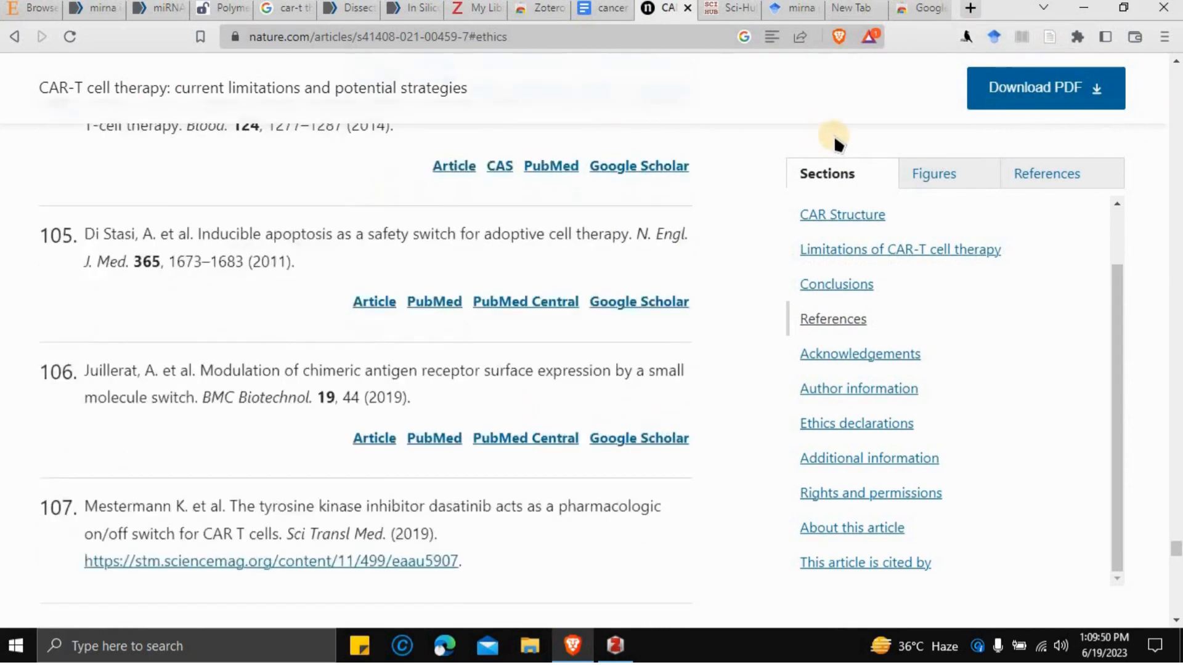
scroll(838, 143, up, 3)
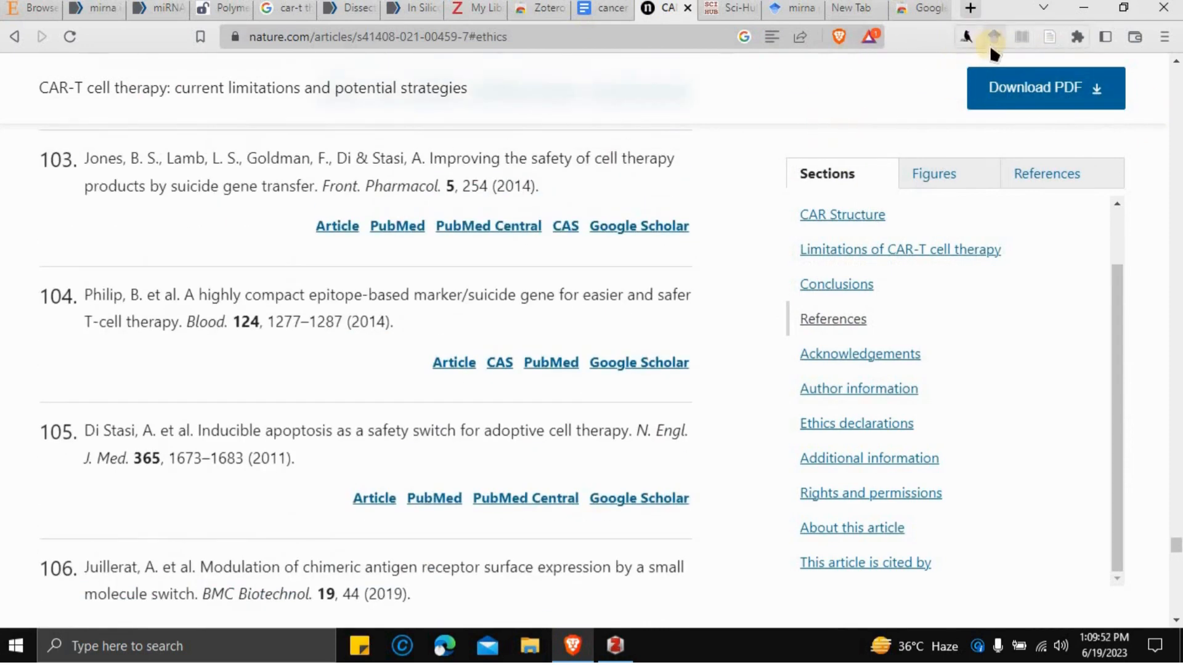
drag(494, 157, 560, 198)
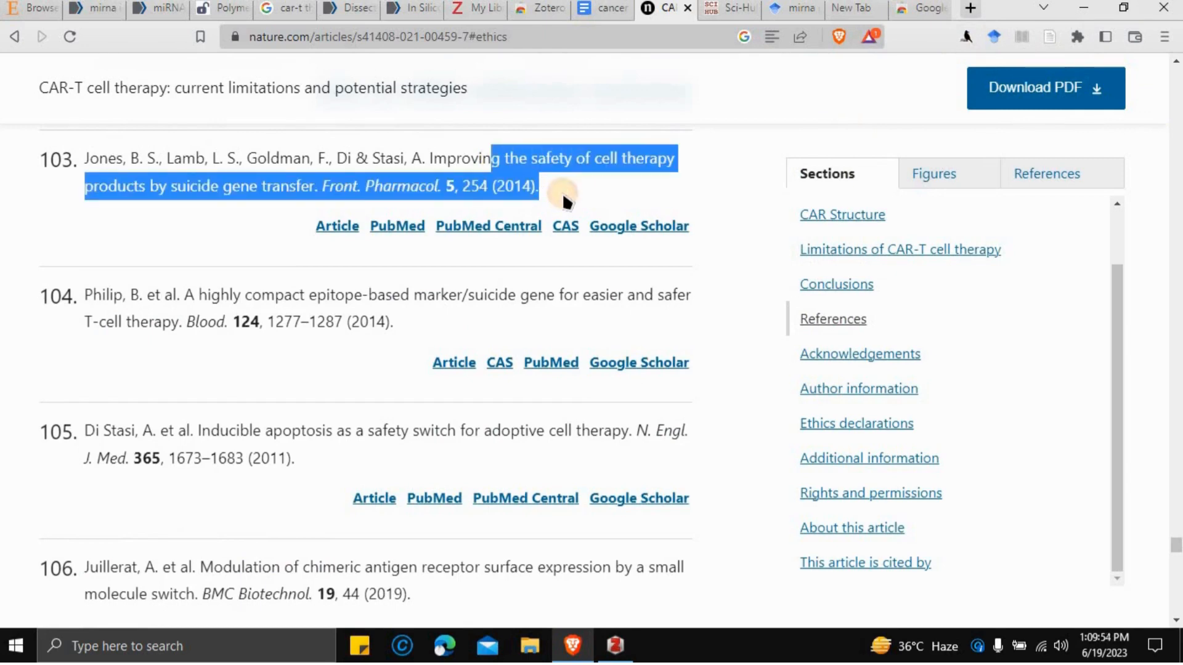
click(967, 38)
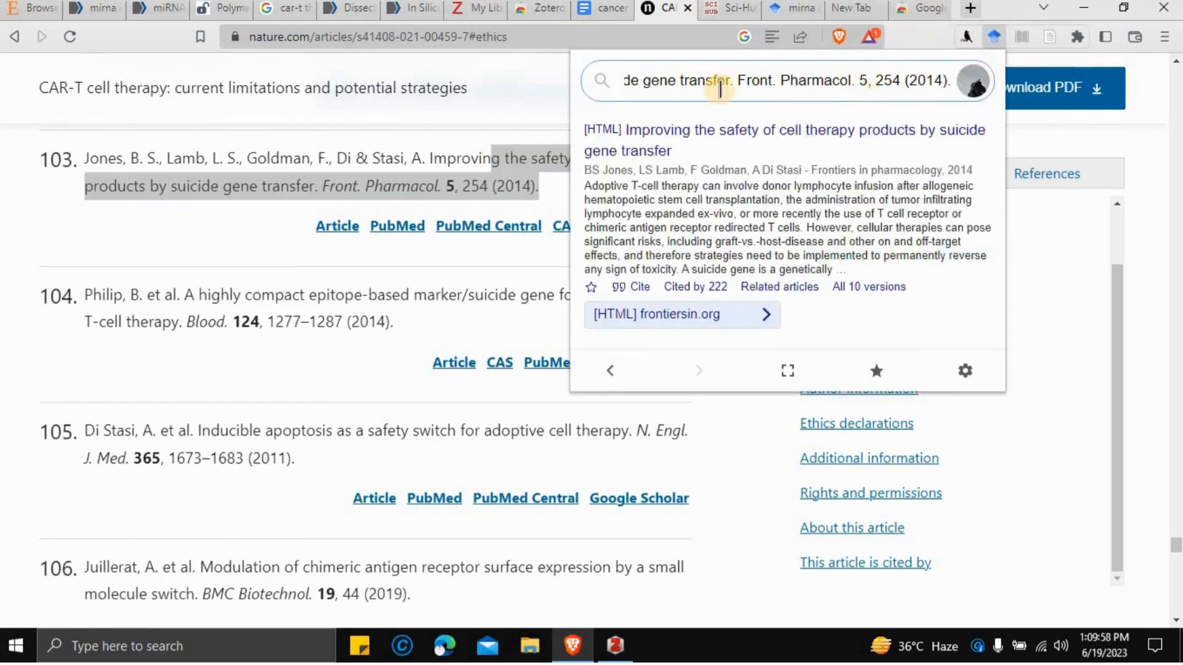
click(3, 147)
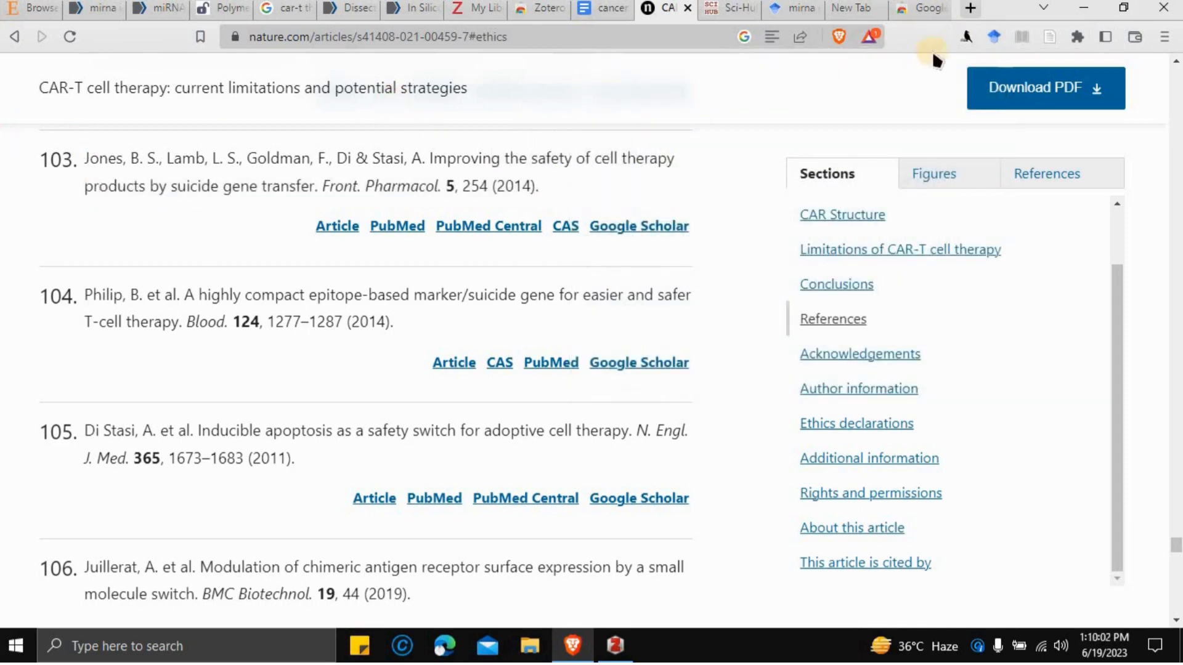
click(994, 37)
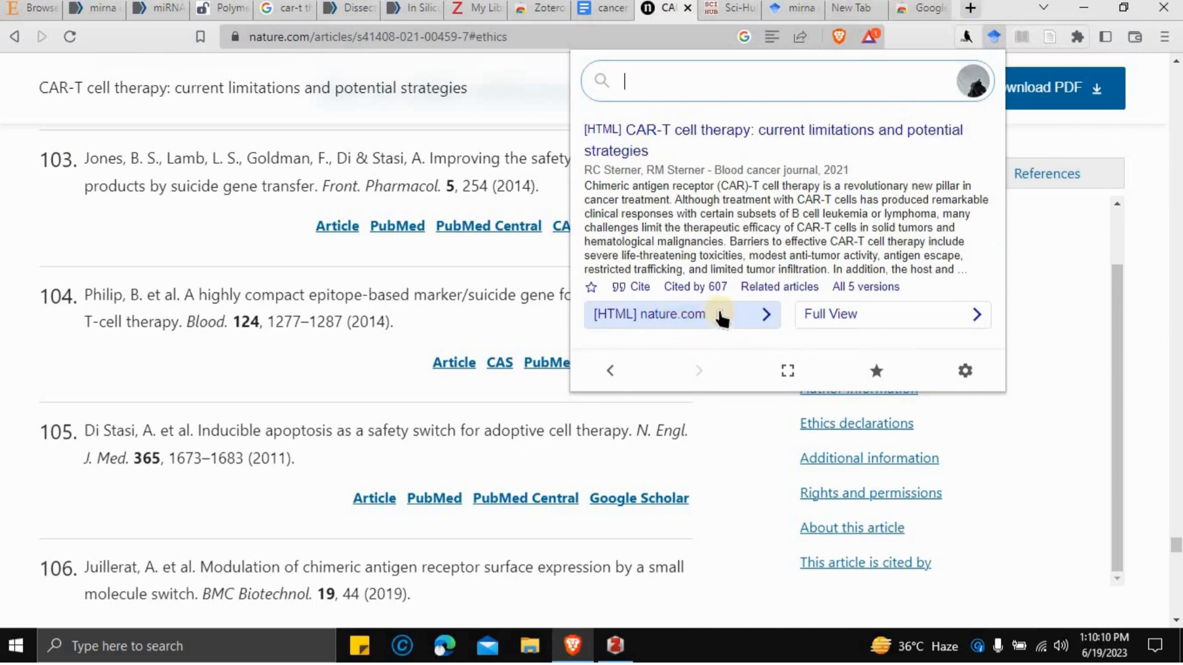
- Select the CAR-T review's Harvard citation in Scholar Button, then go to ScienceDirect's calls-for-papers tab
click(637, 289)
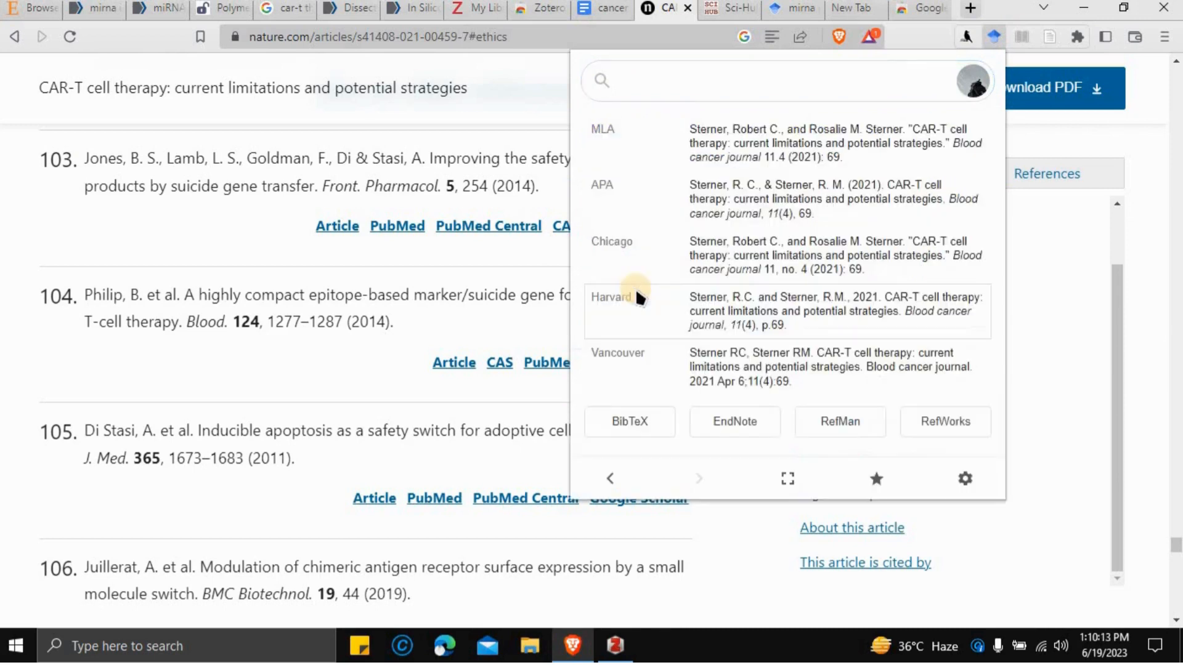
click(684, 294)
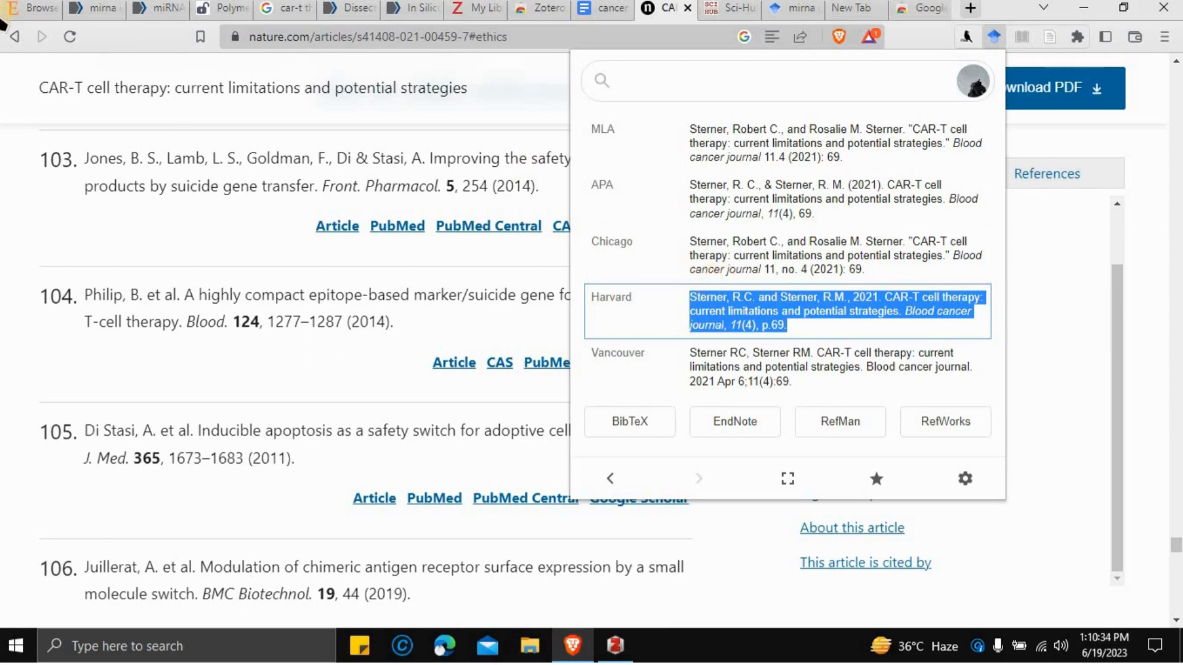
click(10, 15)
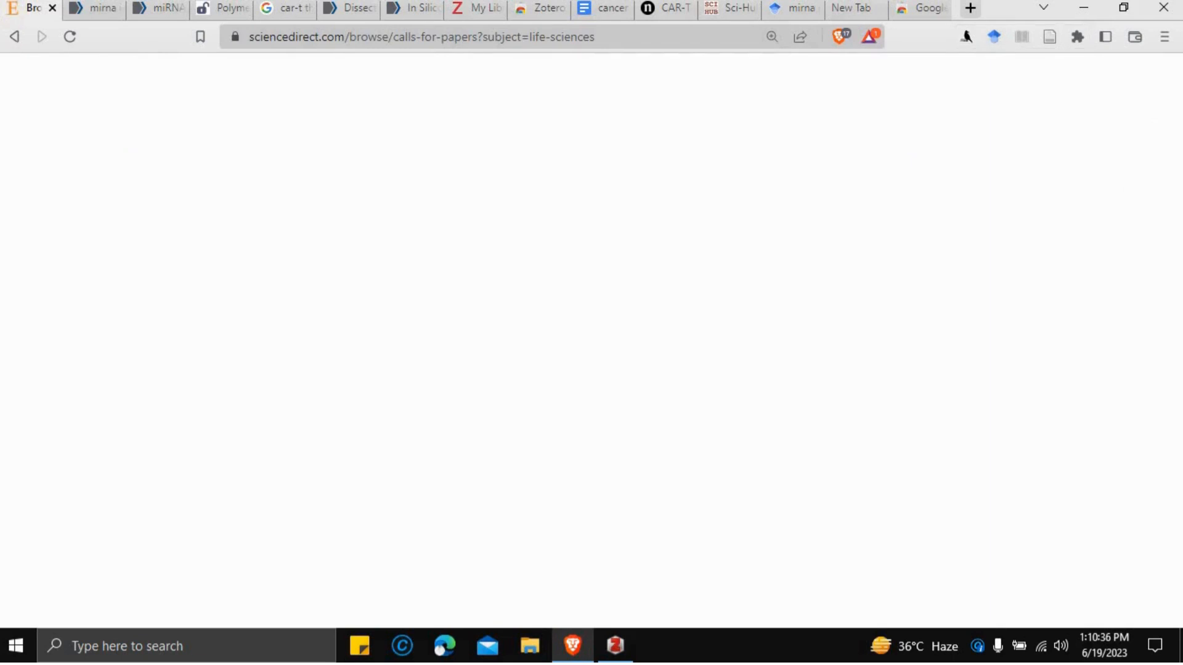
scroll(1023, 347, down, 1)
scroll(1023, 347, down, 2)
scroll(1023, 347, up, 3)
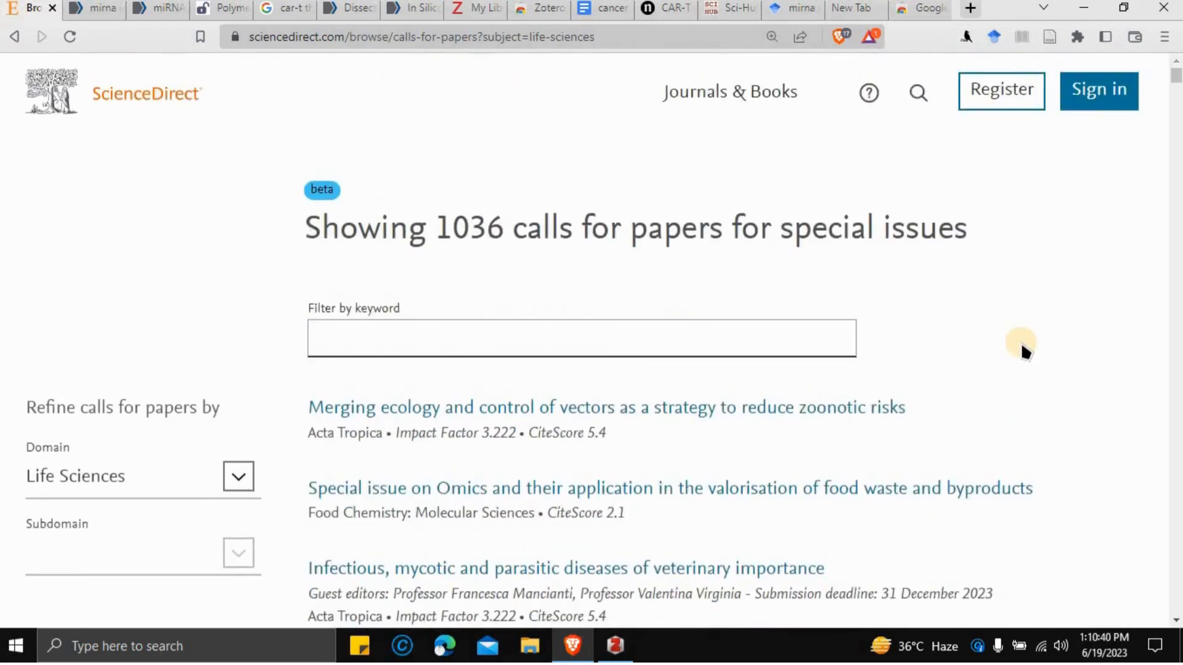
scroll(1023, 349, down, 2)
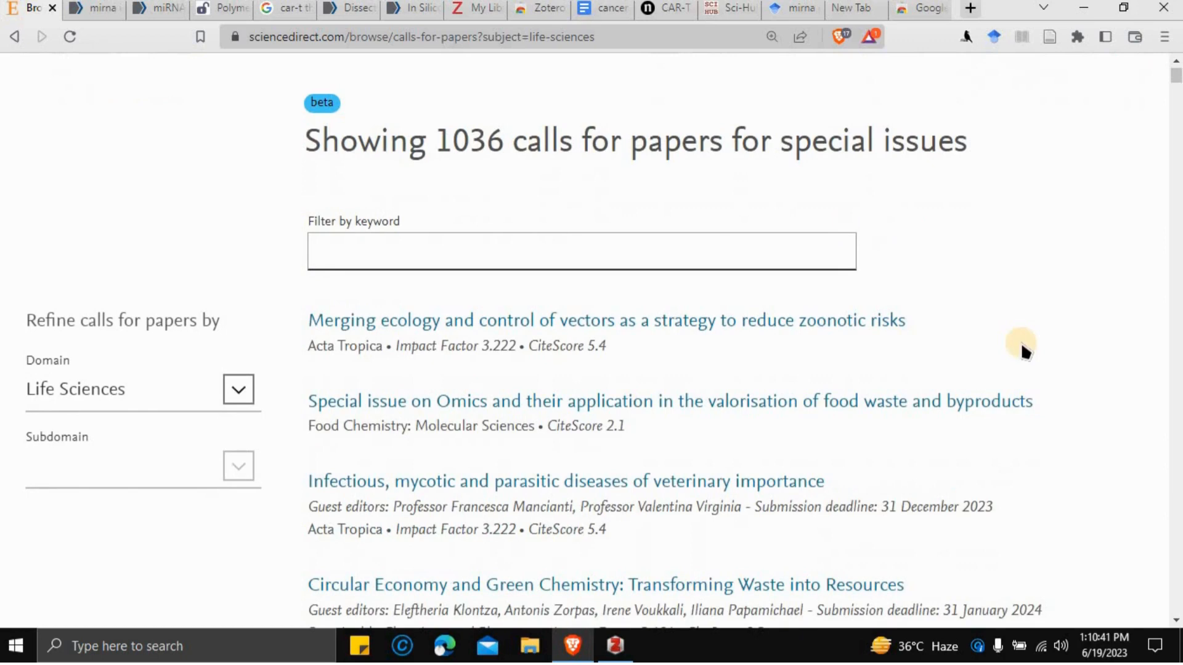
click(240, 390)
scroll(201, 438, down, 6)
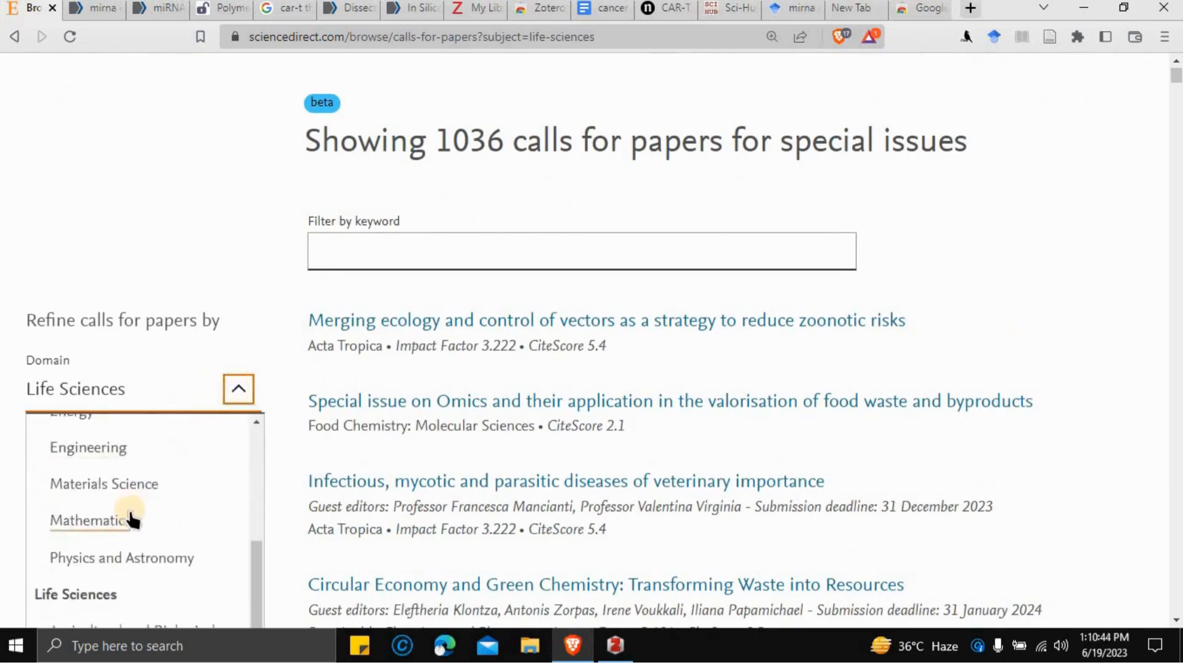
scroll(132, 519, down, 5)
scroll(206, 428, up, 10)
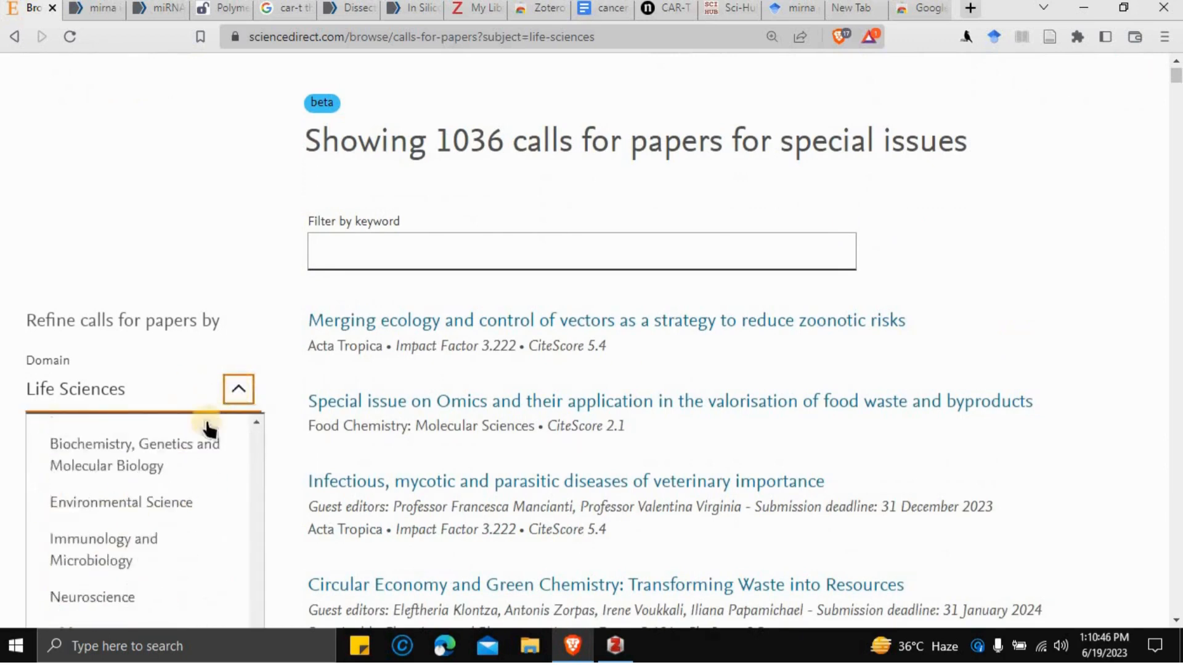
click(239, 393)
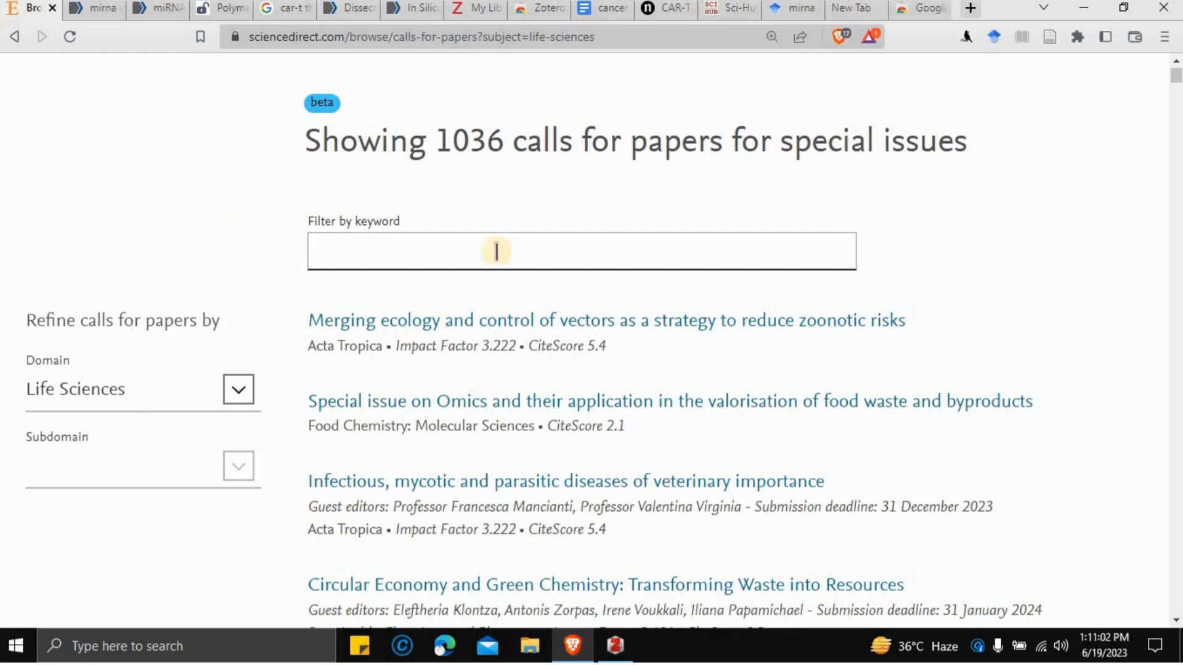
scroll(629, 285, down, 15)
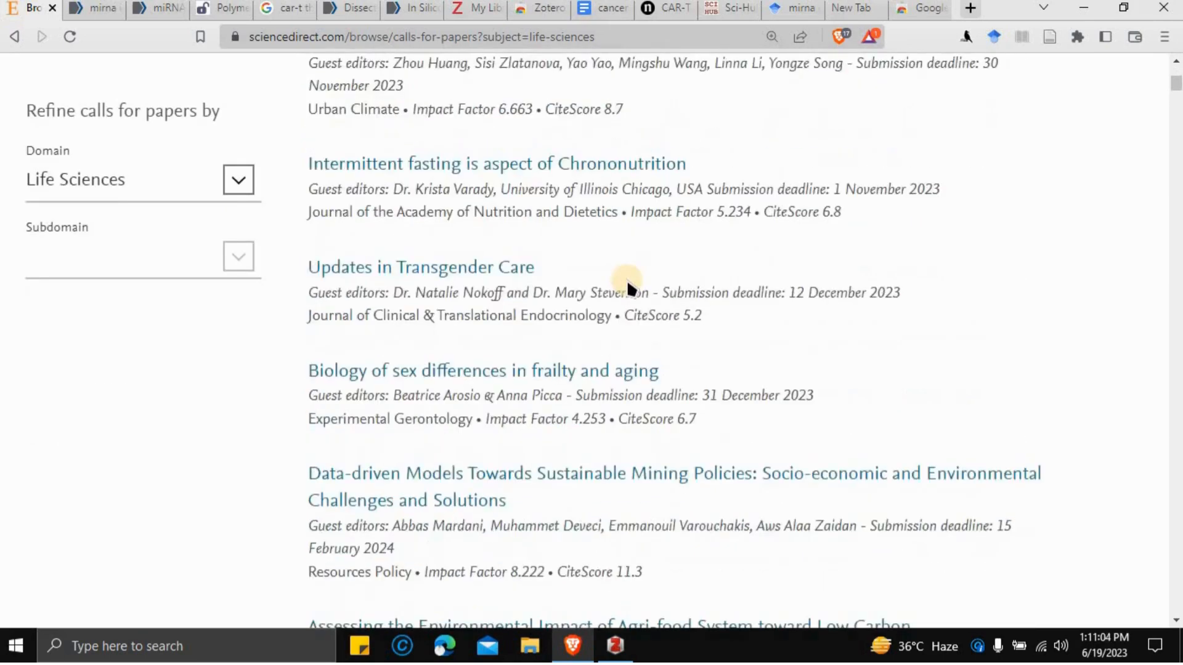
scroll(630, 288, down, 12)
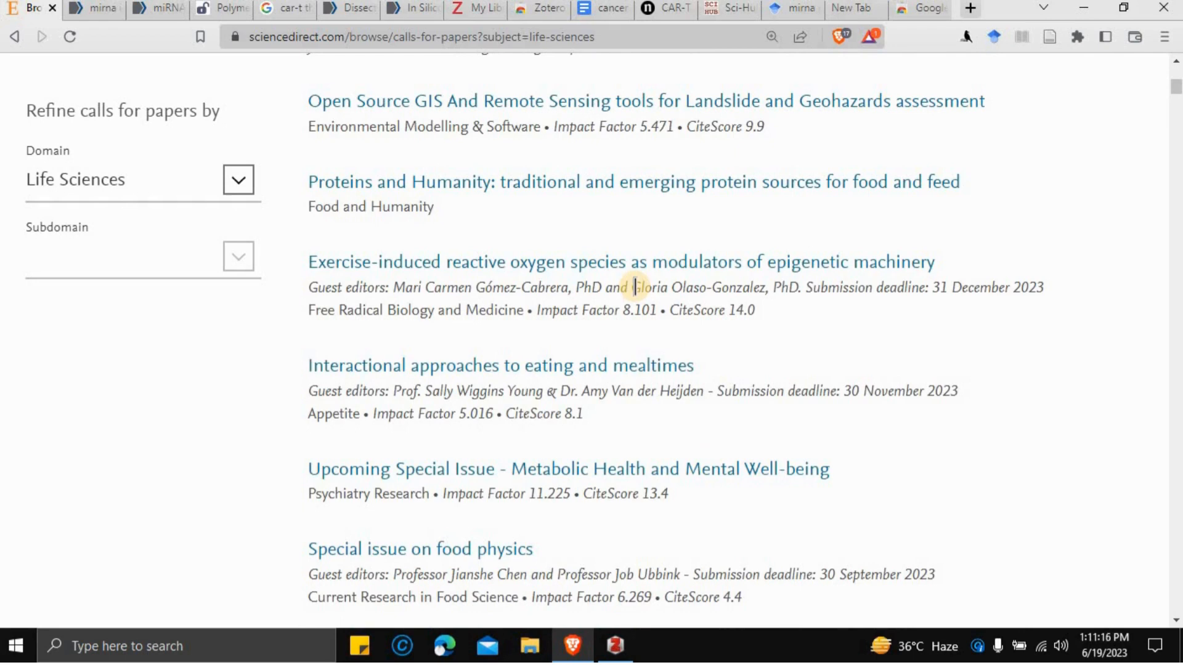
scroll(635, 287, down, 10)
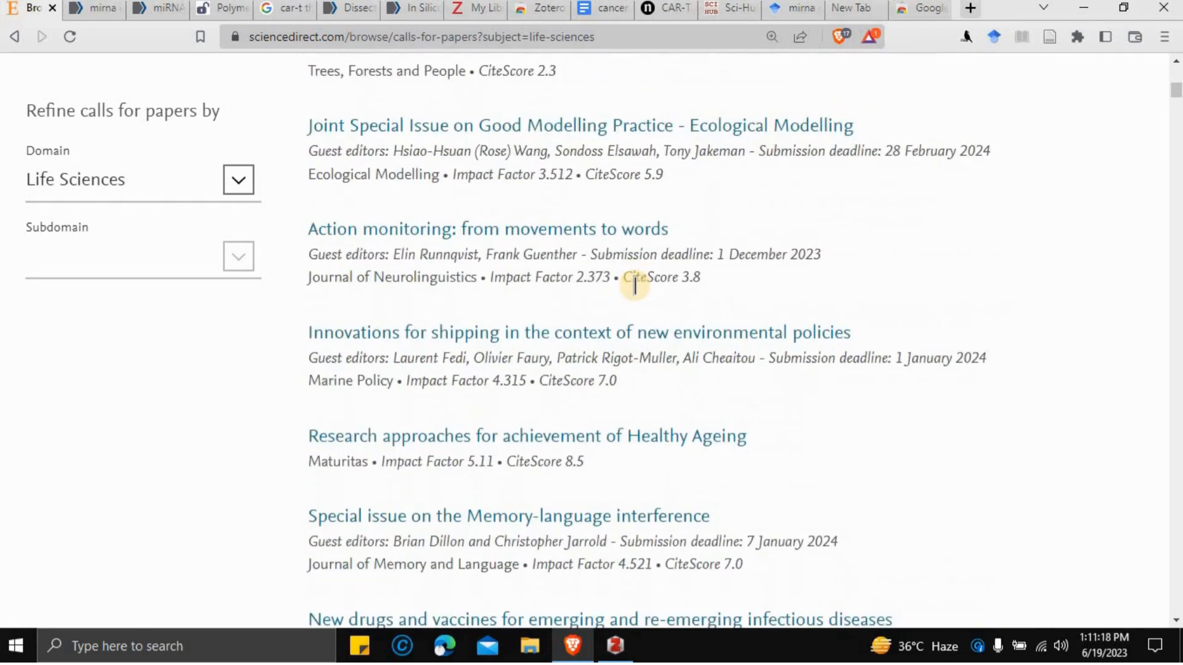